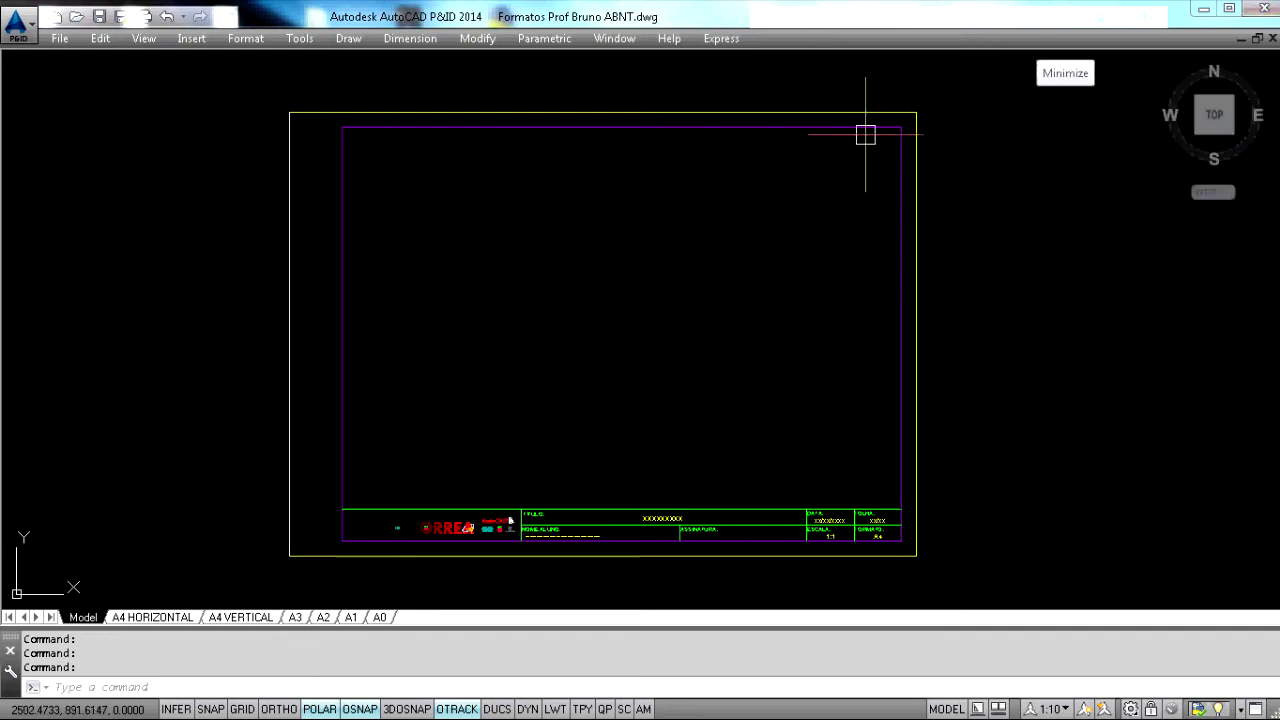
# - Survey the flange top view and its perspective view above the sheet formats in model space
pyautogui.moveTo(814, 298); pyautogui.dragTo(638, 491, button='middle')
pyautogui.scroll(-4, 700, 400)
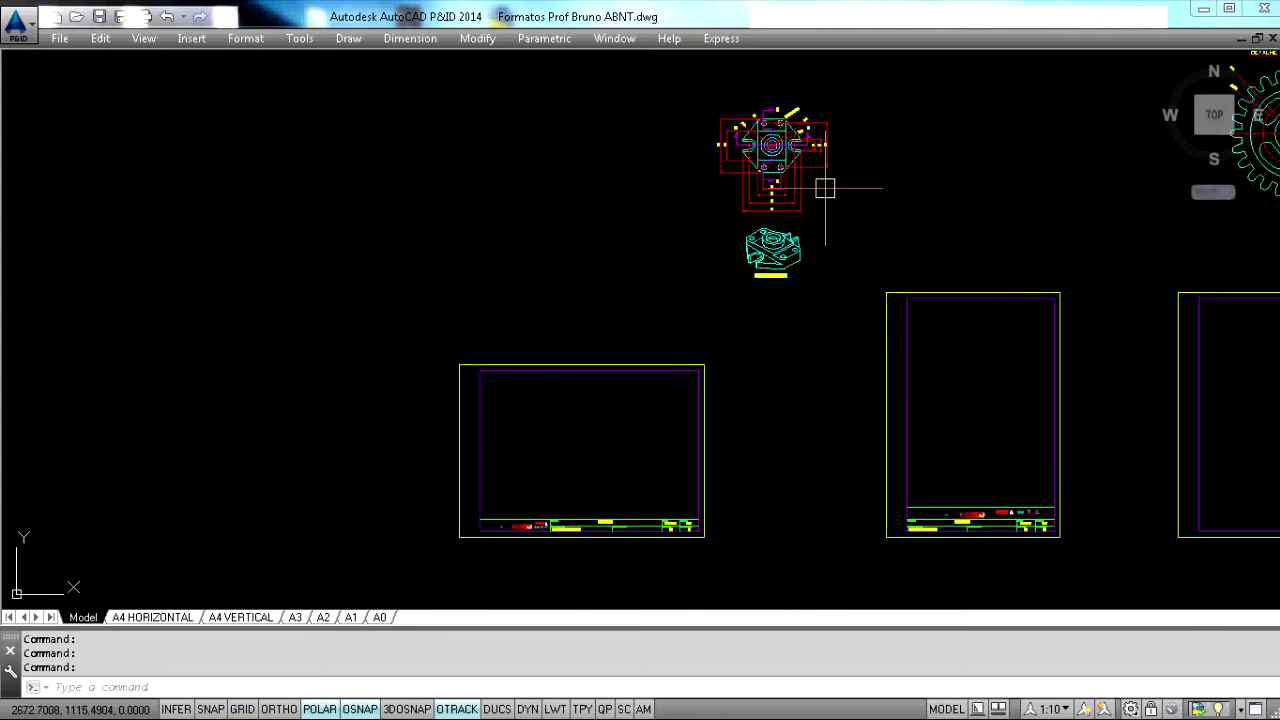
pyautogui.scroll(2, 837, 172)
pyautogui.moveTo(837, 172); pyautogui.dragTo(785, 275, button='middle')
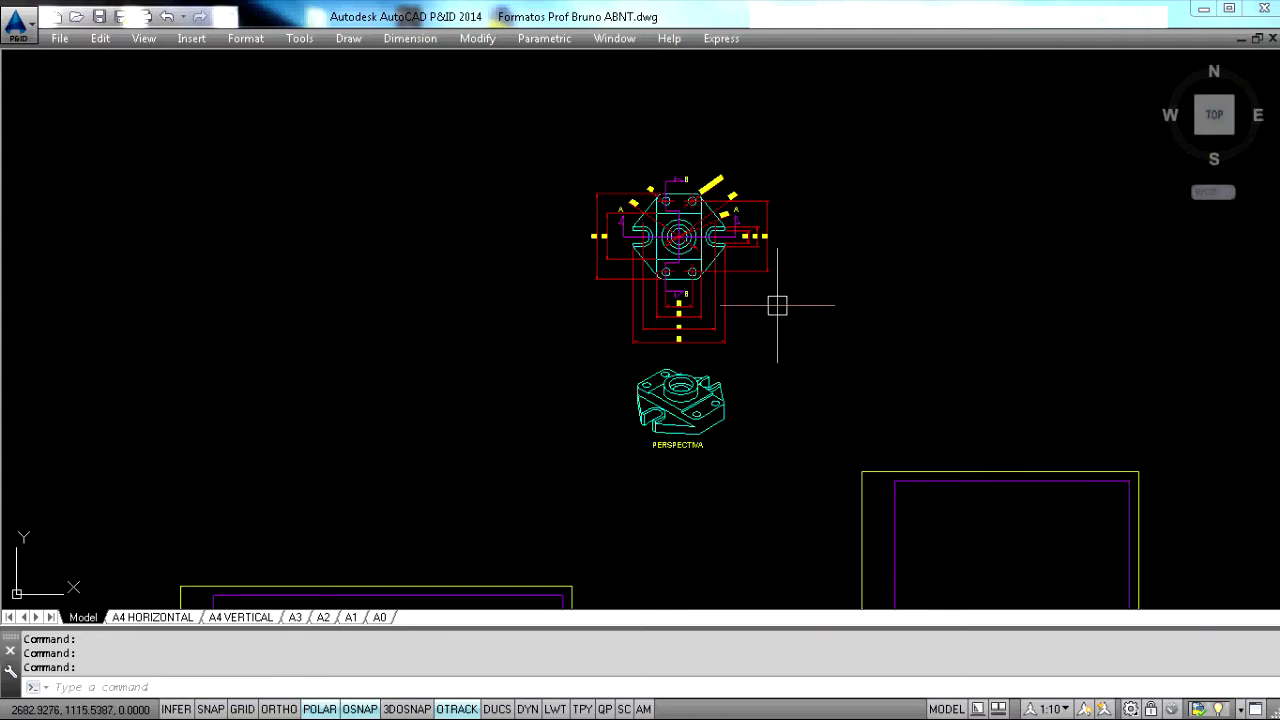
pyautogui.scroll(-3, 903, 317)
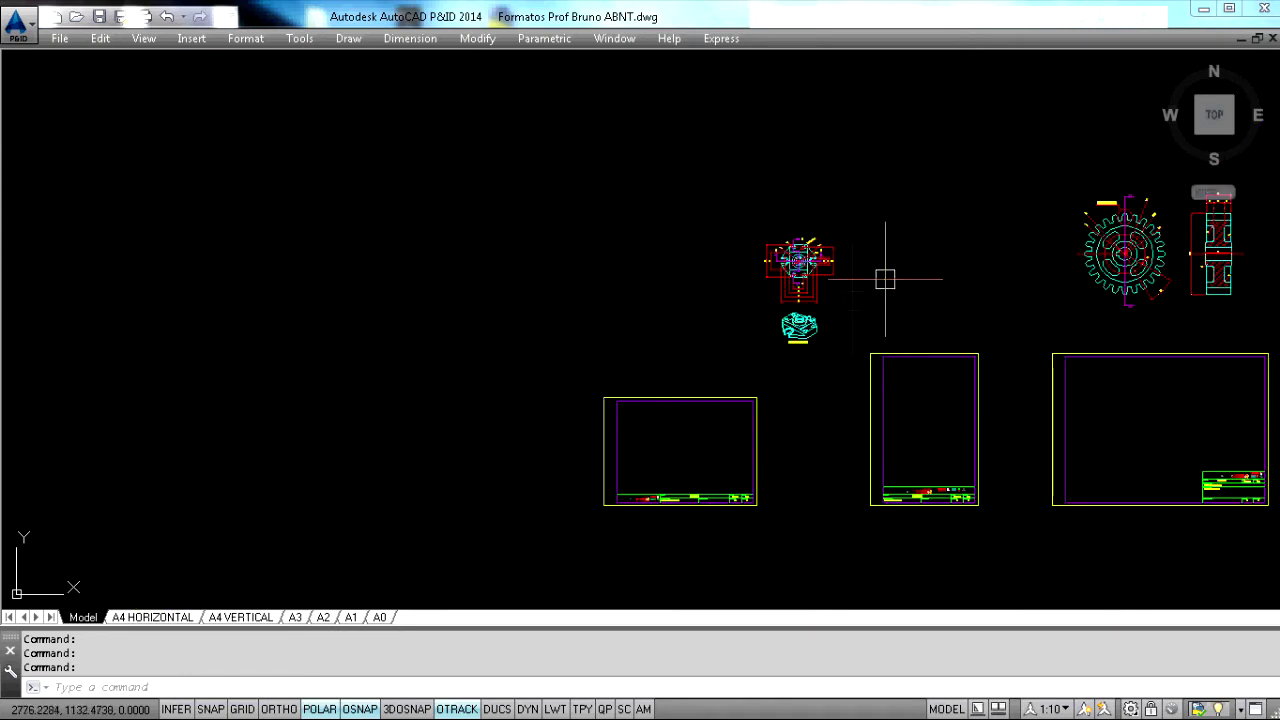
pyautogui.scroll(3, 828, 302)
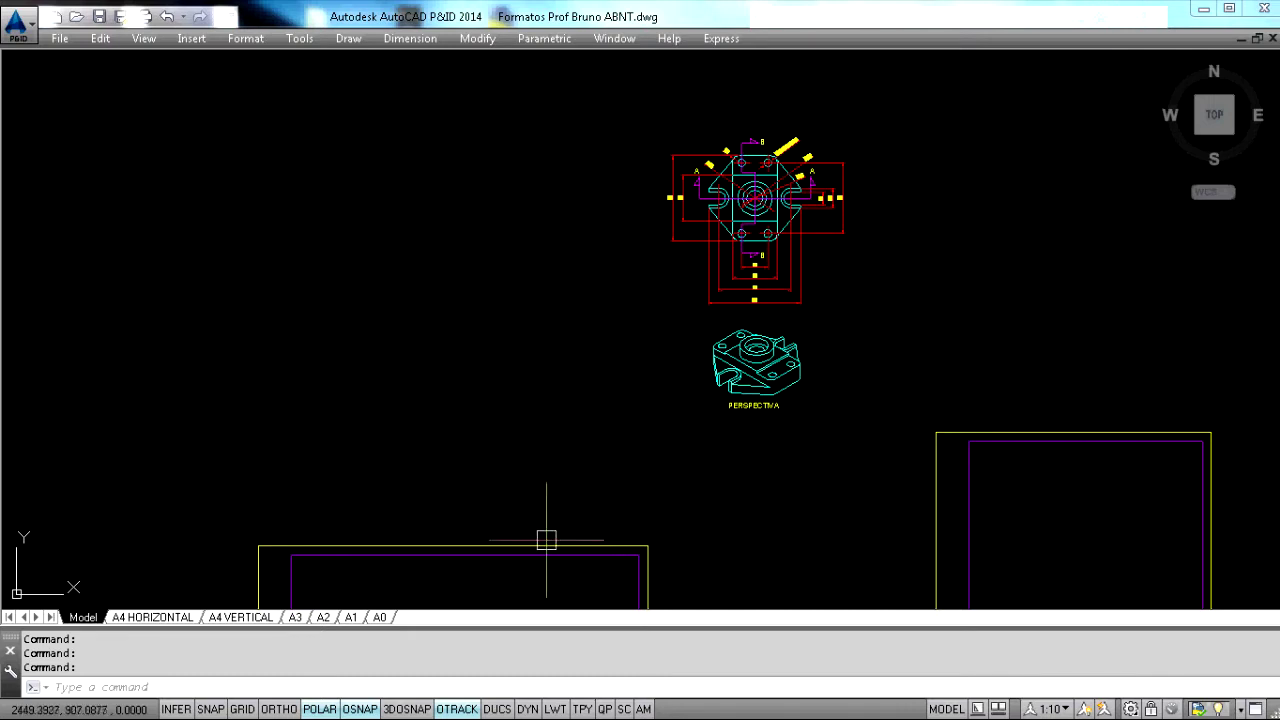
# - View the A4 HORIZONTAL and A4 VERTICAL layouts and return to model space
pyautogui.click(145, 617)
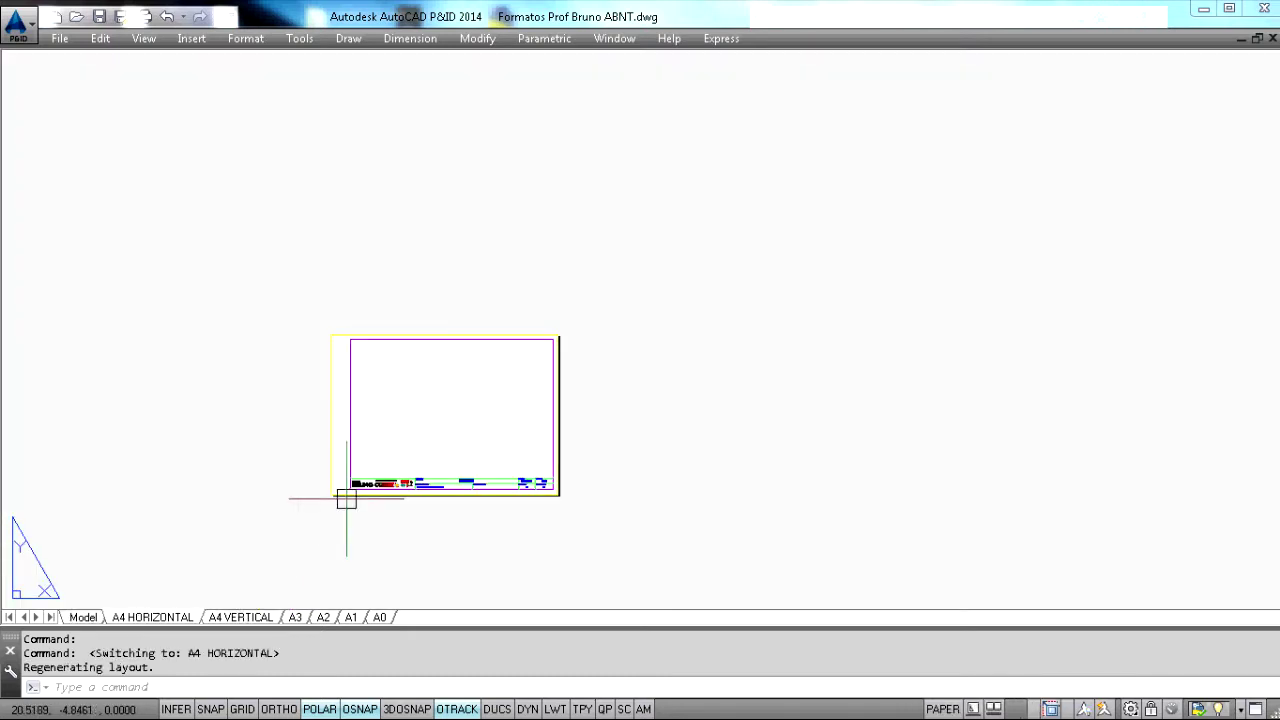
pyautogui.scroll(4, 336, 510)
pyautogui.click(240, 617)
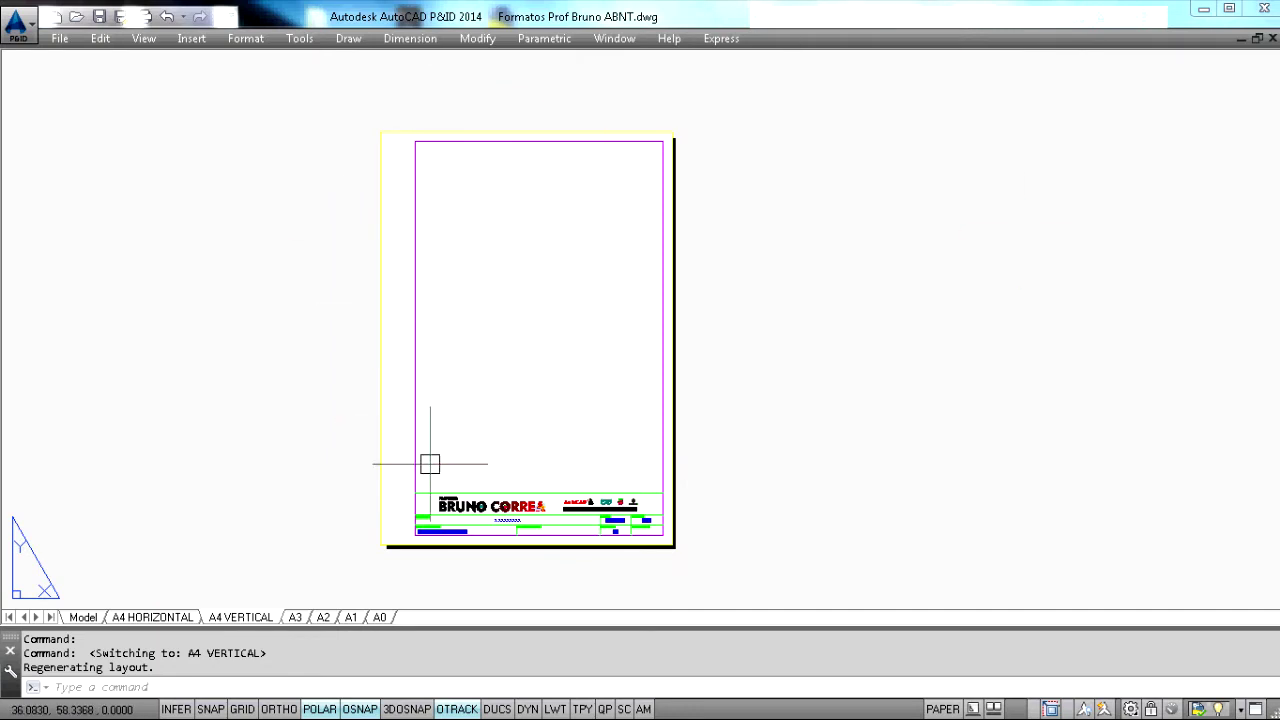
pyautogui.click(80, 618)
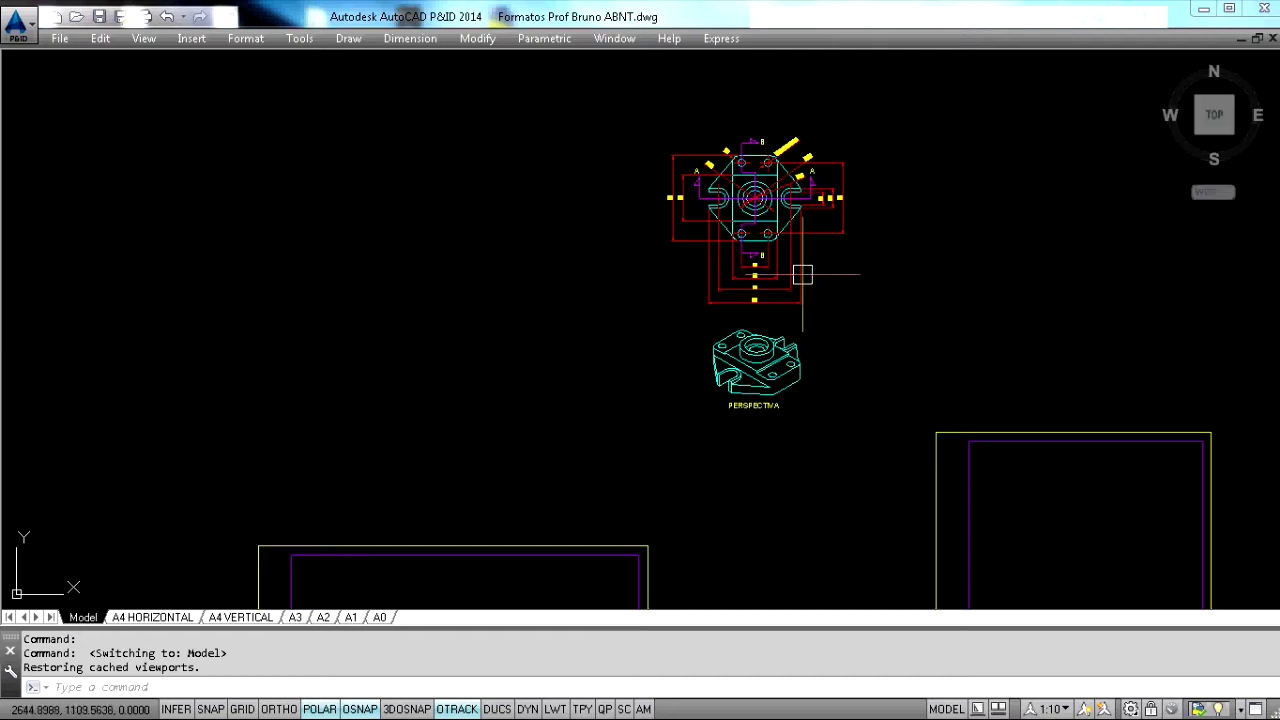
# - Inspect the flange top view closely, including the linear dimensions beside and below the part
pyautogui.scroll(3, 820, 190)
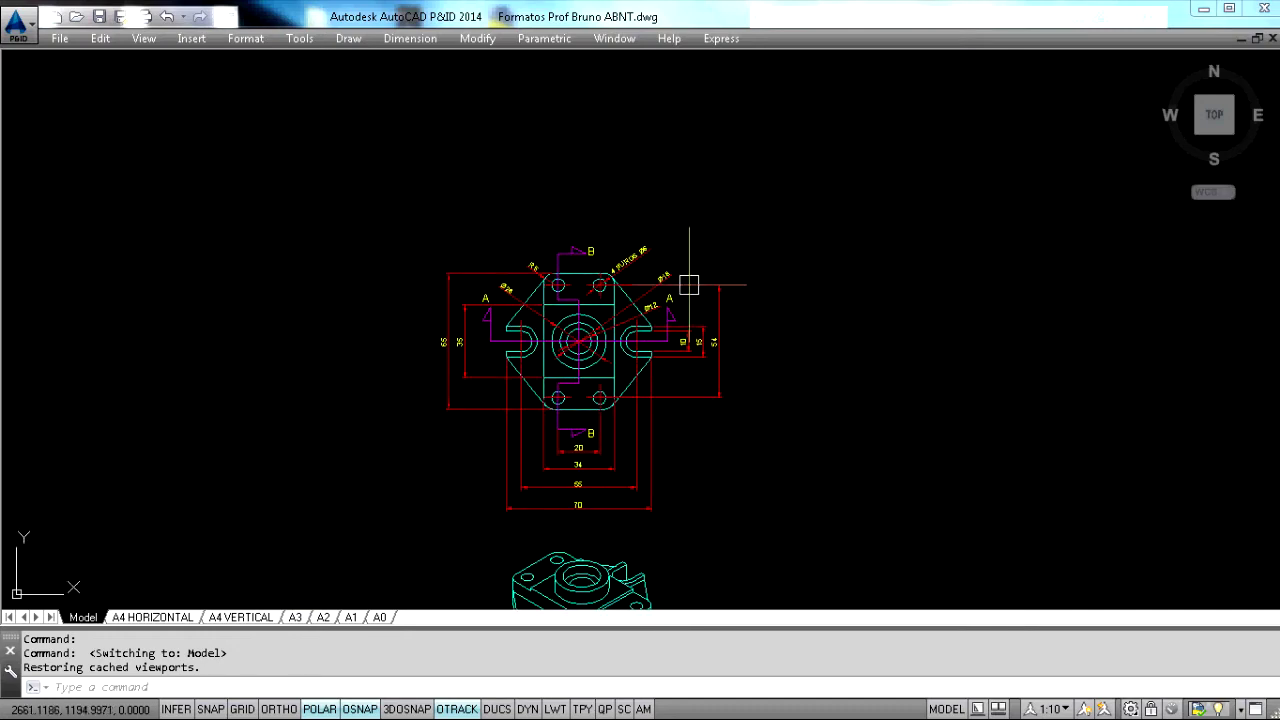
pyautogui.scroll(3, 729, 323)
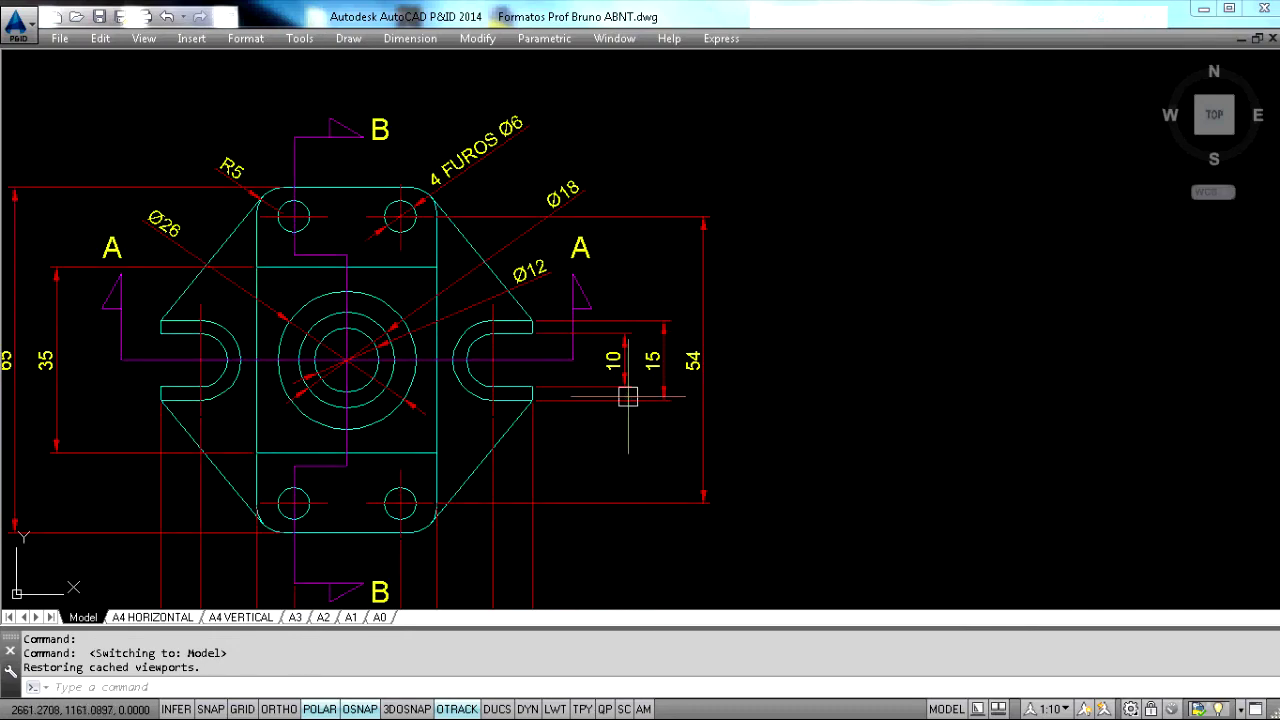
pyautogui.moveTo(623, 391); pyautogui.dragTo(838, 303, button='middle')
pyautogui.moveTo(562, 518); pyautogui.dragTo(729, 357, button='middle')
pyautogui.scroll(2, 772, 414)
pyautogui.moveTo(786, 394); pyautogui.dragTo(797, 301, button='middle')
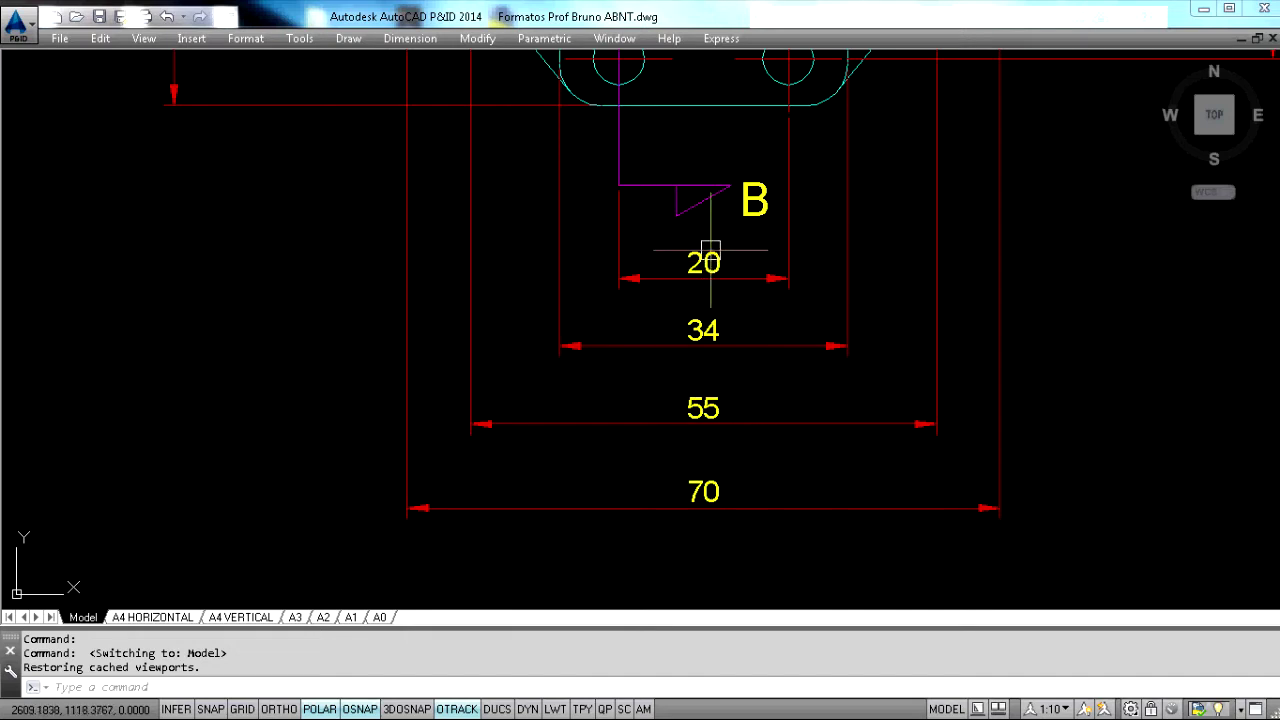
pyautogui.scroll(2, 716, 254)
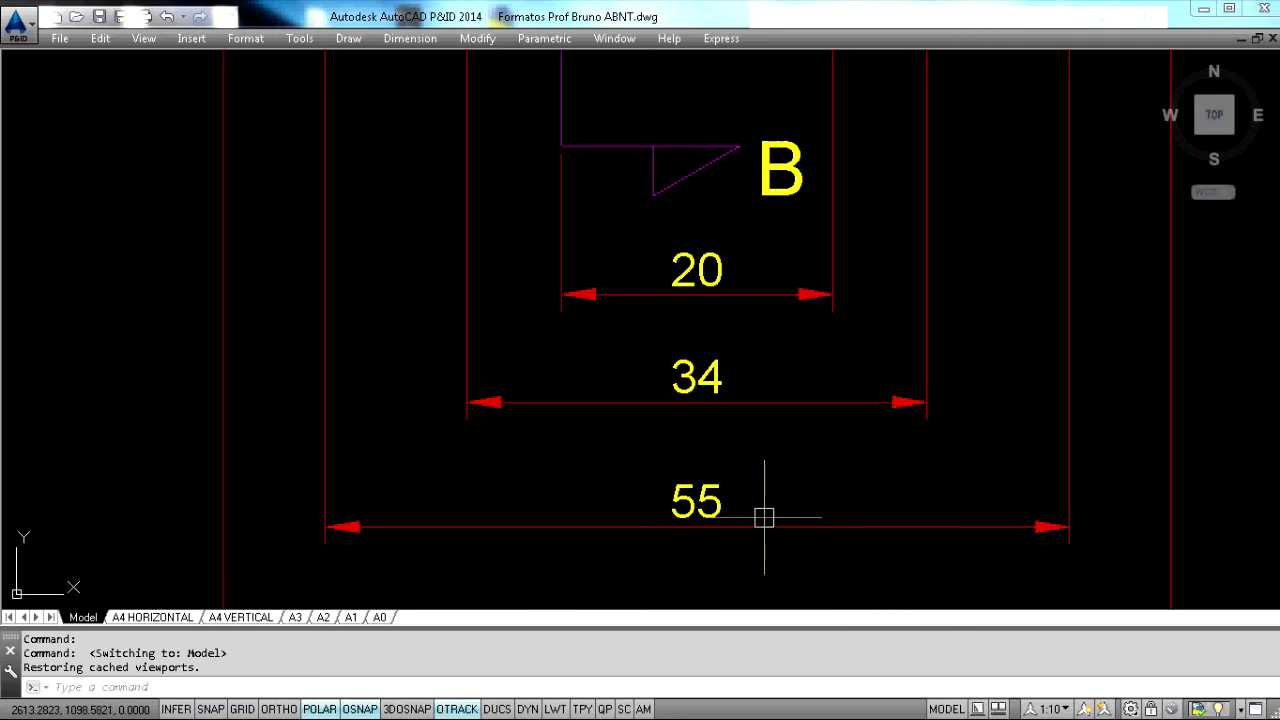
pyautogui.scroll(-5, 764, 518)
pyautogui.scroll(1, 965, 455)
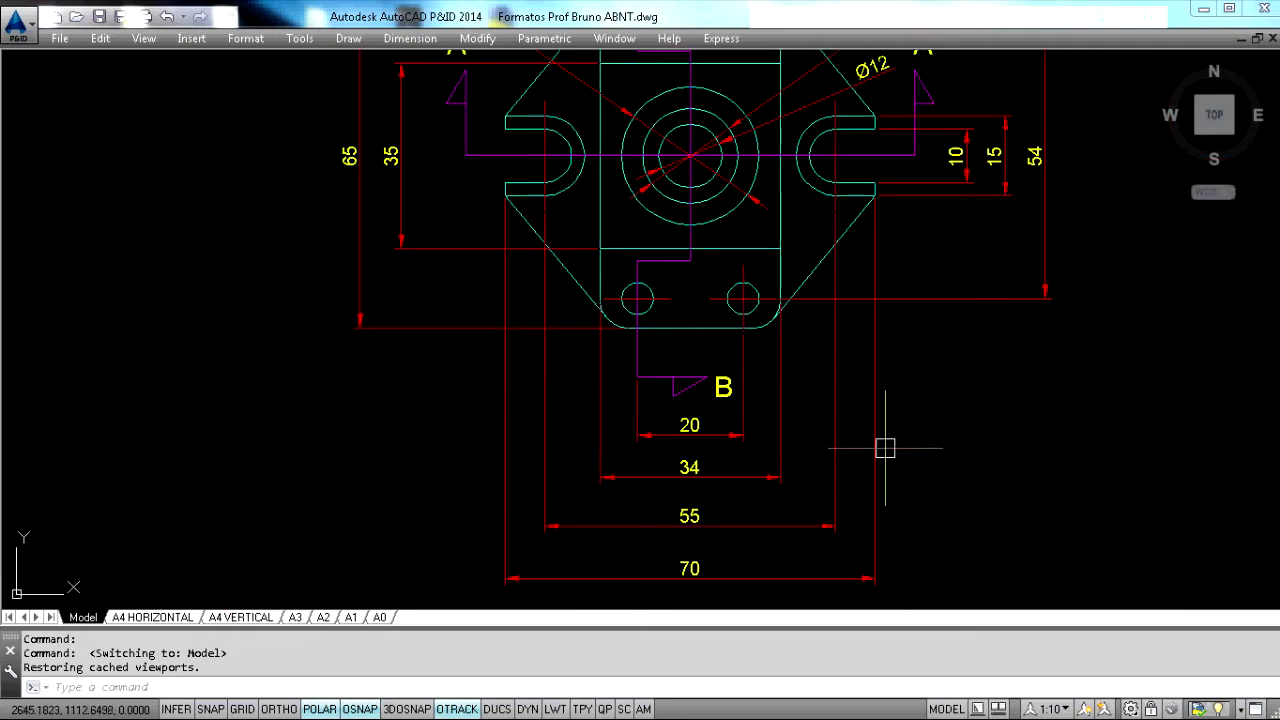
# - Regenerate the model and examine the flange's horizontal, vertical, radius and diameter dimensions
pyautogui.press('Return')
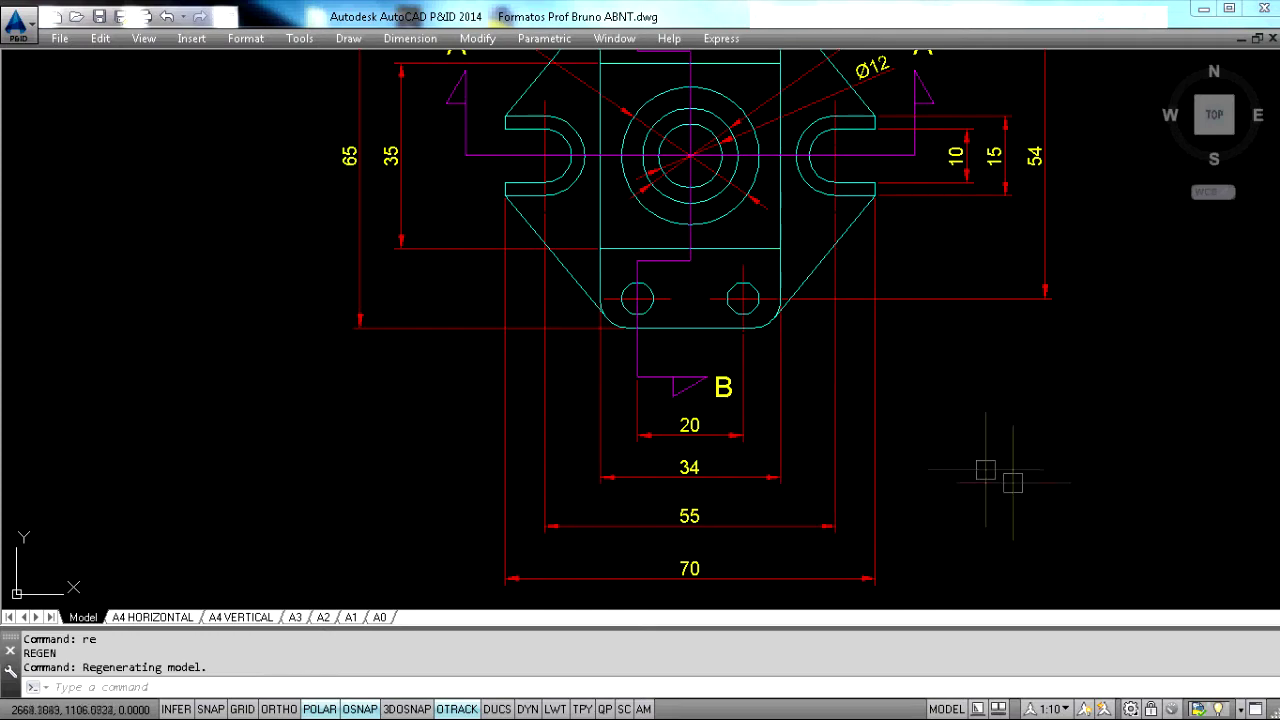
pyautogui.scroll(-3, 940, 443)
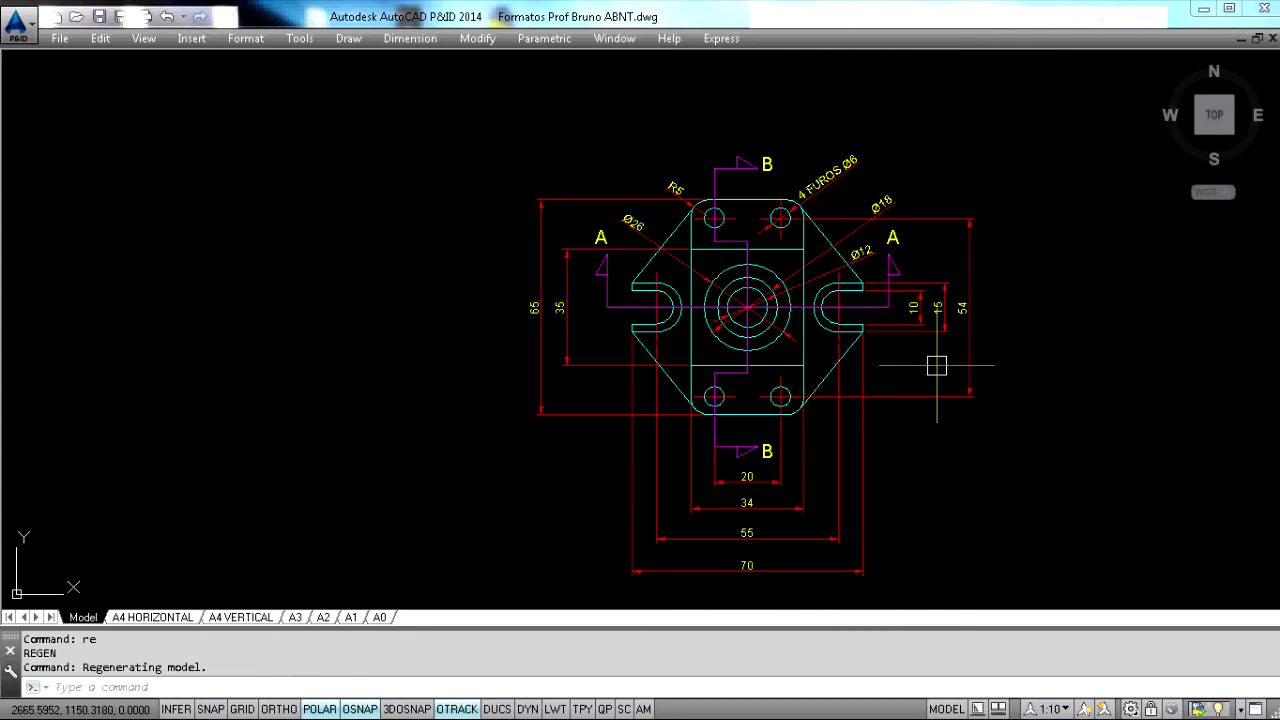
pyautogui.scroll(2, 936, 366)
pyautogui.scroll(-2, 776, 355)
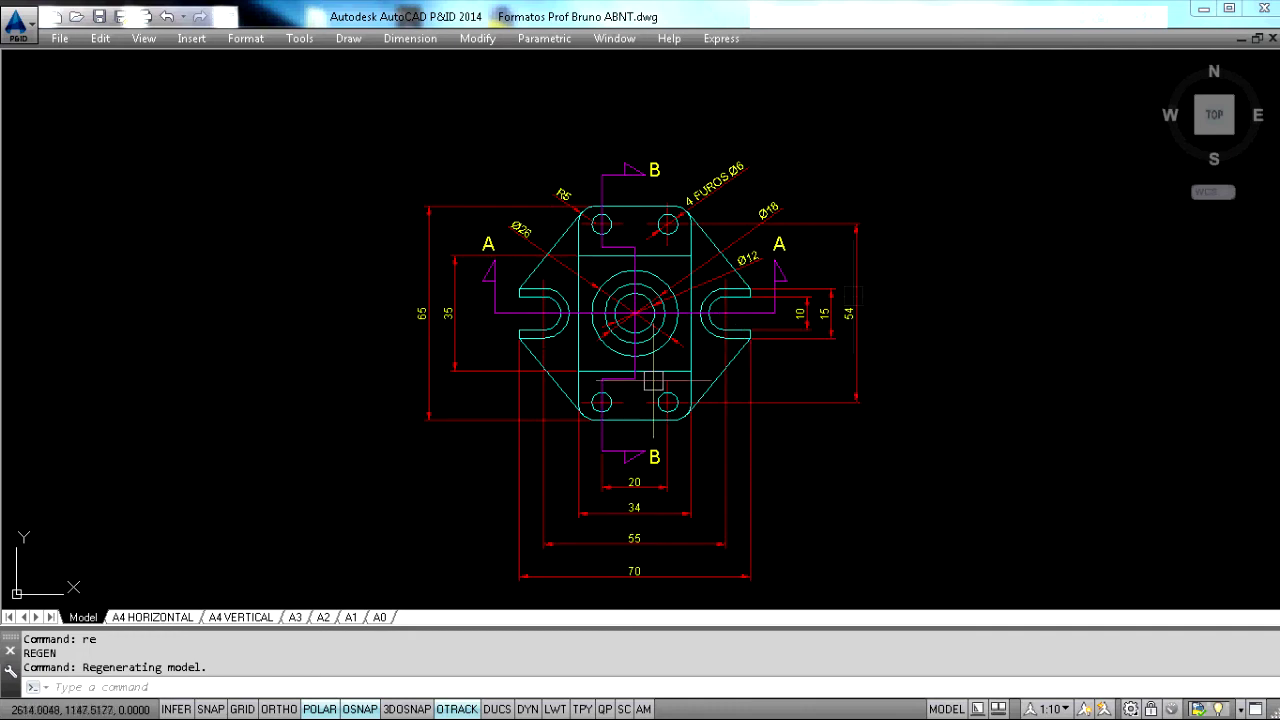
pyautogui.scroll(4, 613, 500)
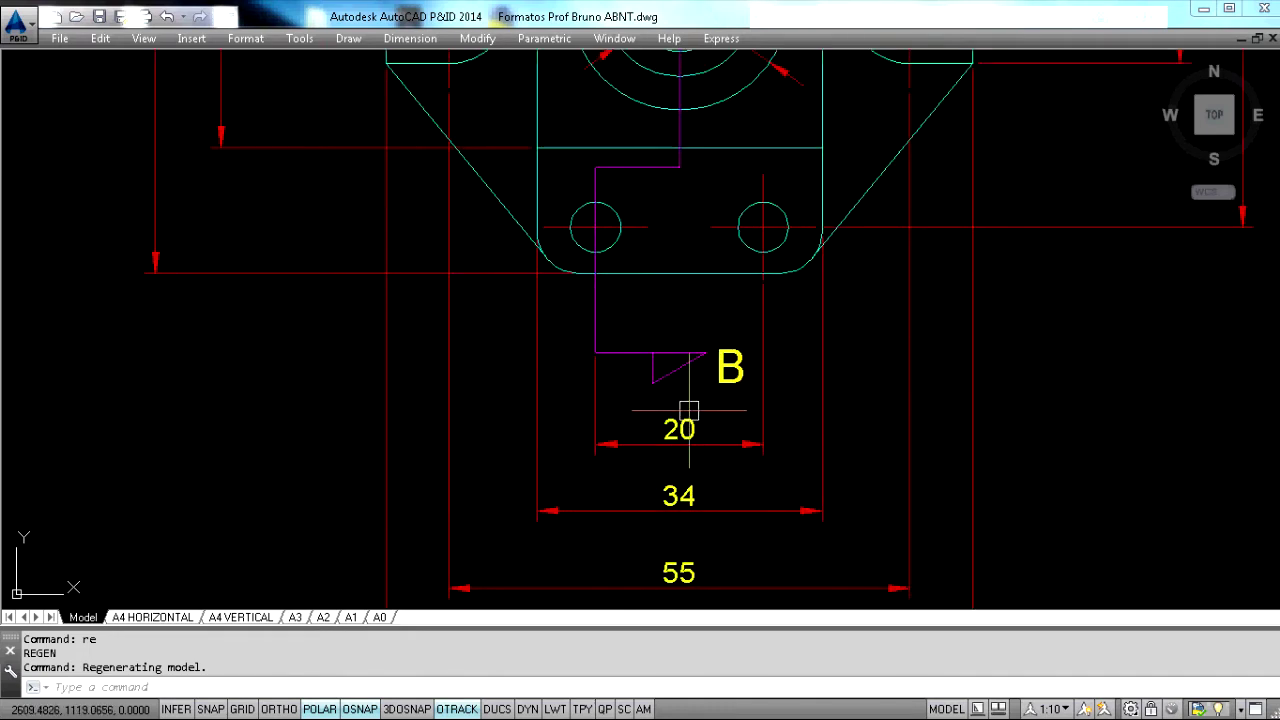
pyautogui.scroll(-1, 653, 426)
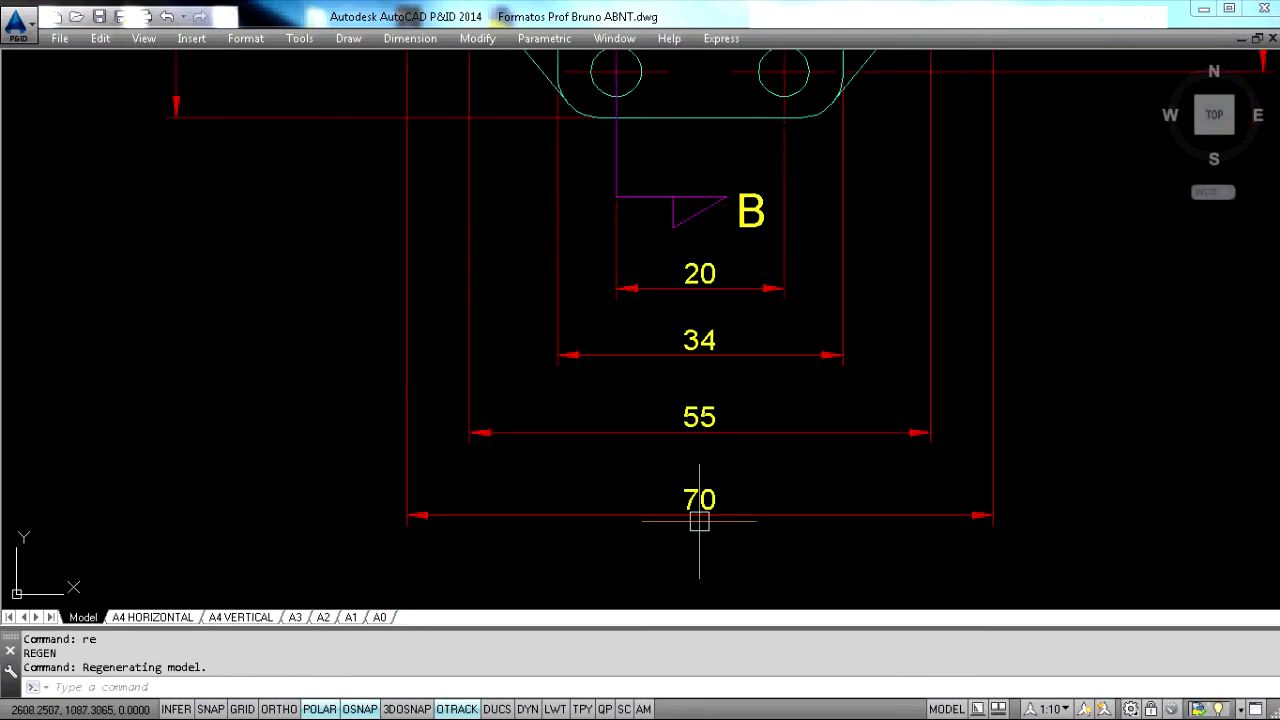
pyautogui.scroll(-4, 697, 500)
pyautogui.scroll(2, 887, 185)
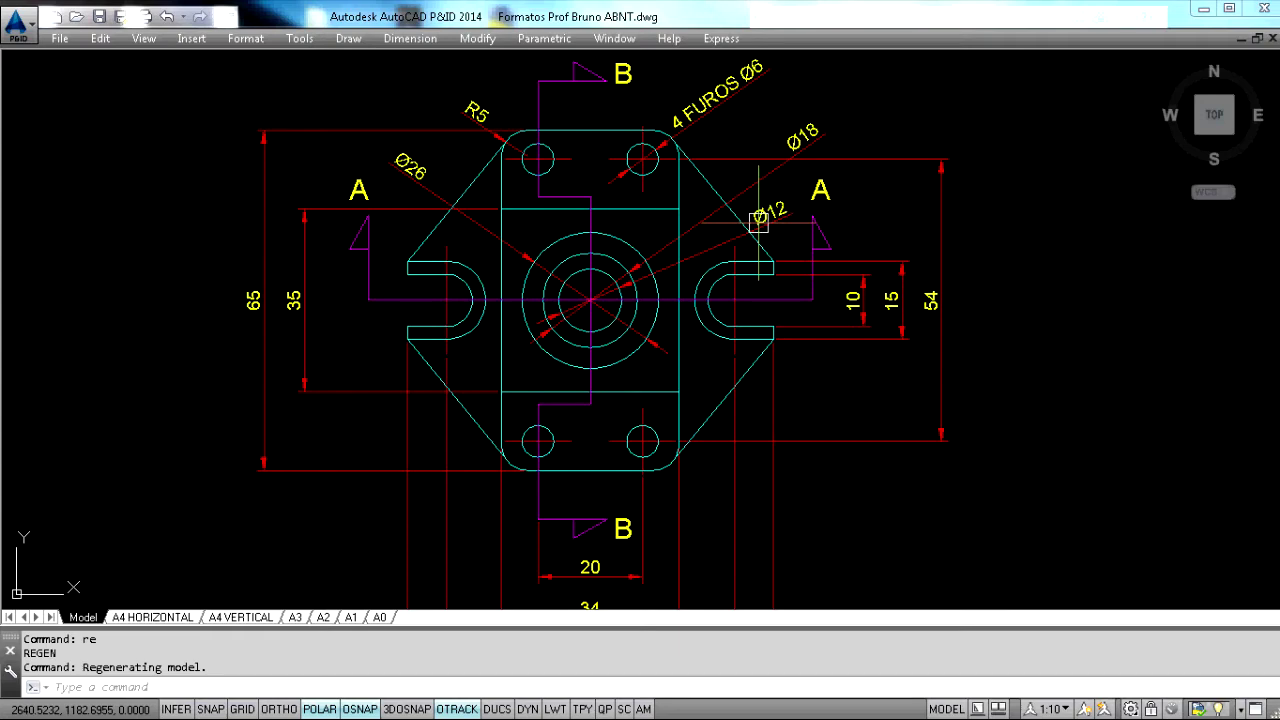
pyautogui.scroll(2, 965, 286)
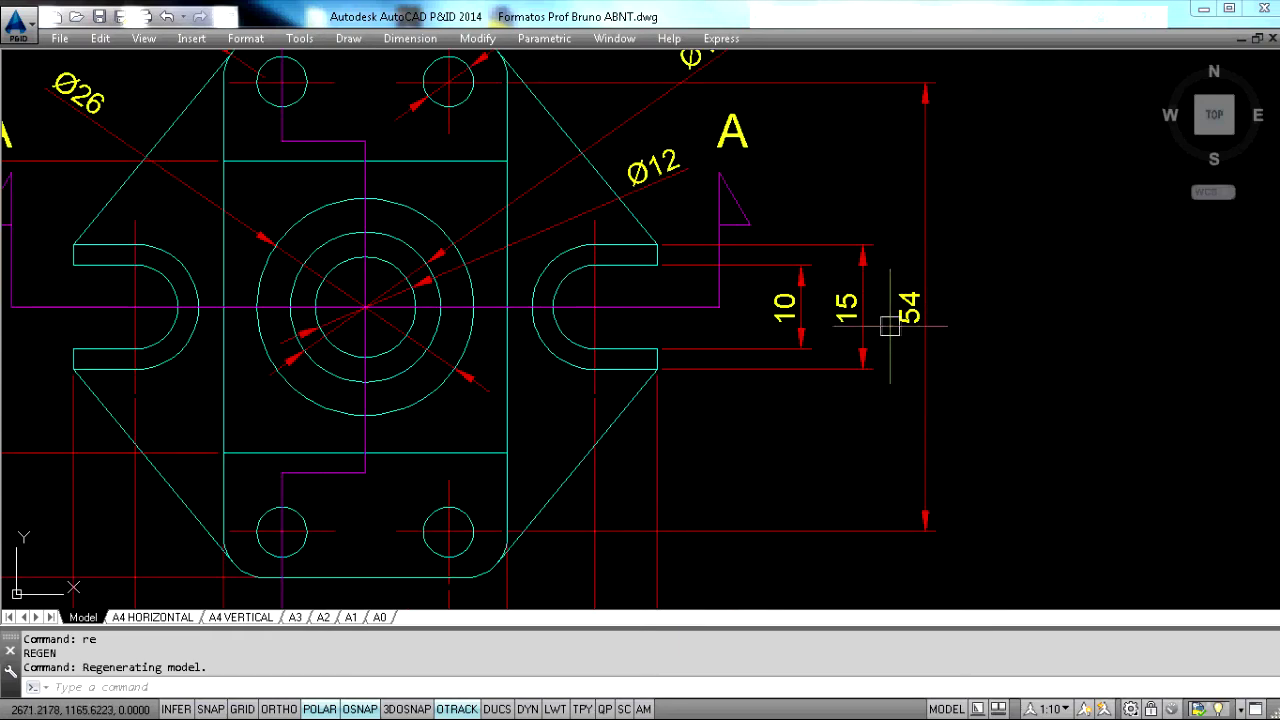
pyautogui.moveTo(487, 277); pyautogui.dragTo(478, 397, button='middle')
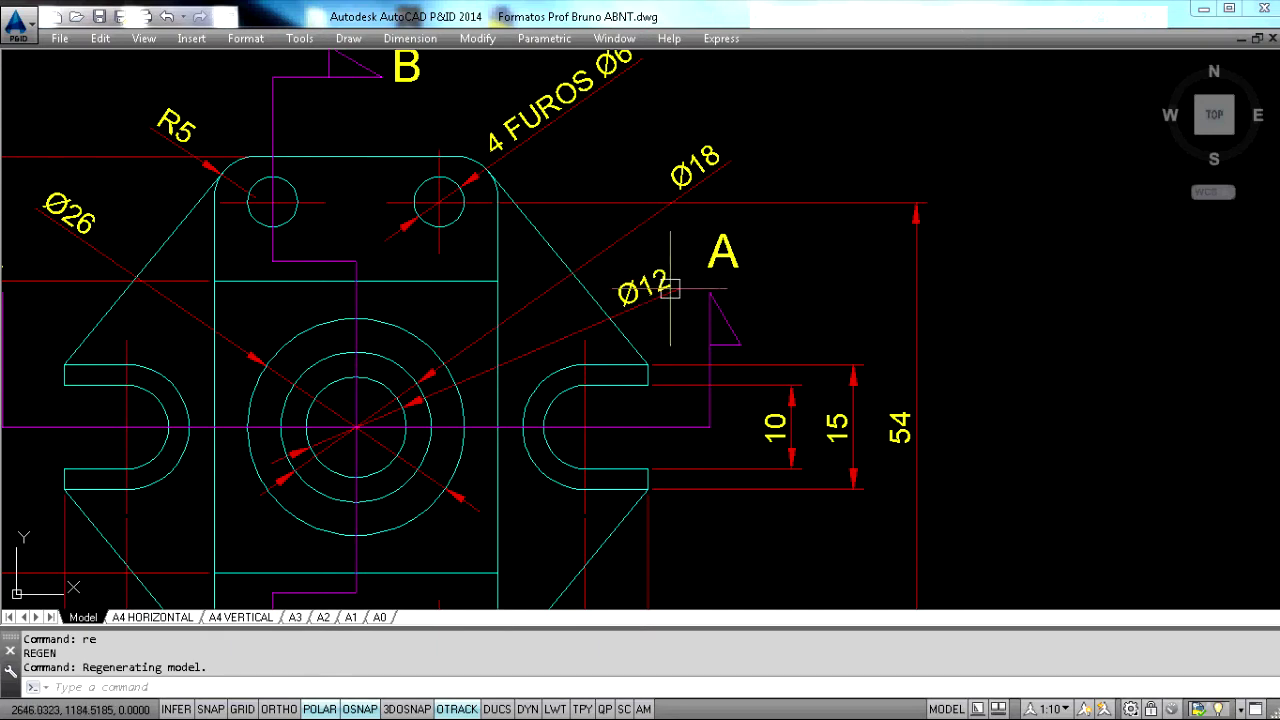
pyautogui.scroll(-2, 669, 286)
pyautogui.moveTo(669, 283); pyautogui.dragTo(650, 245, button='middle')
pyautogui.scroll(-1, 650, 240)
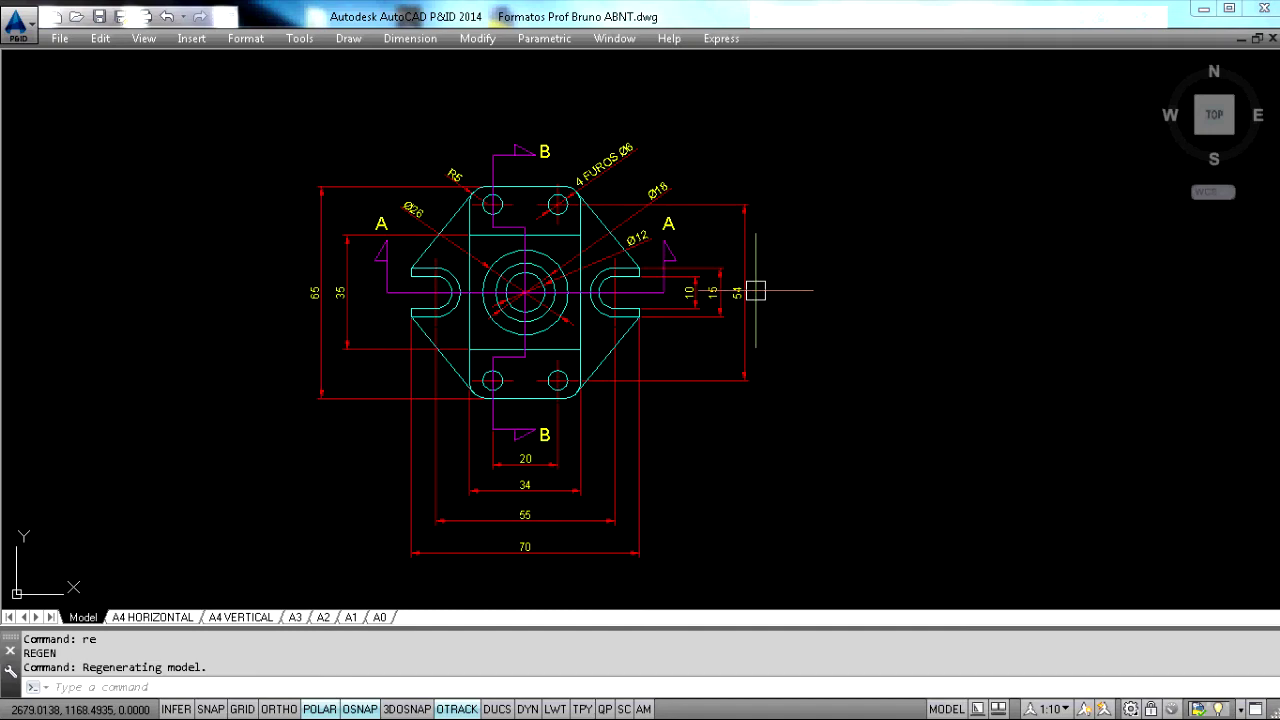
# - Compare the row of sheet formats in model space with the flange and gear drawings above them
pyautogui.scroll(-4, 755, 291)
pyautogui.moveTo(760, 296); pyautogui.dragTo(703, 153, button='middle')
pyautogui.scroll(-2, 651, 223)
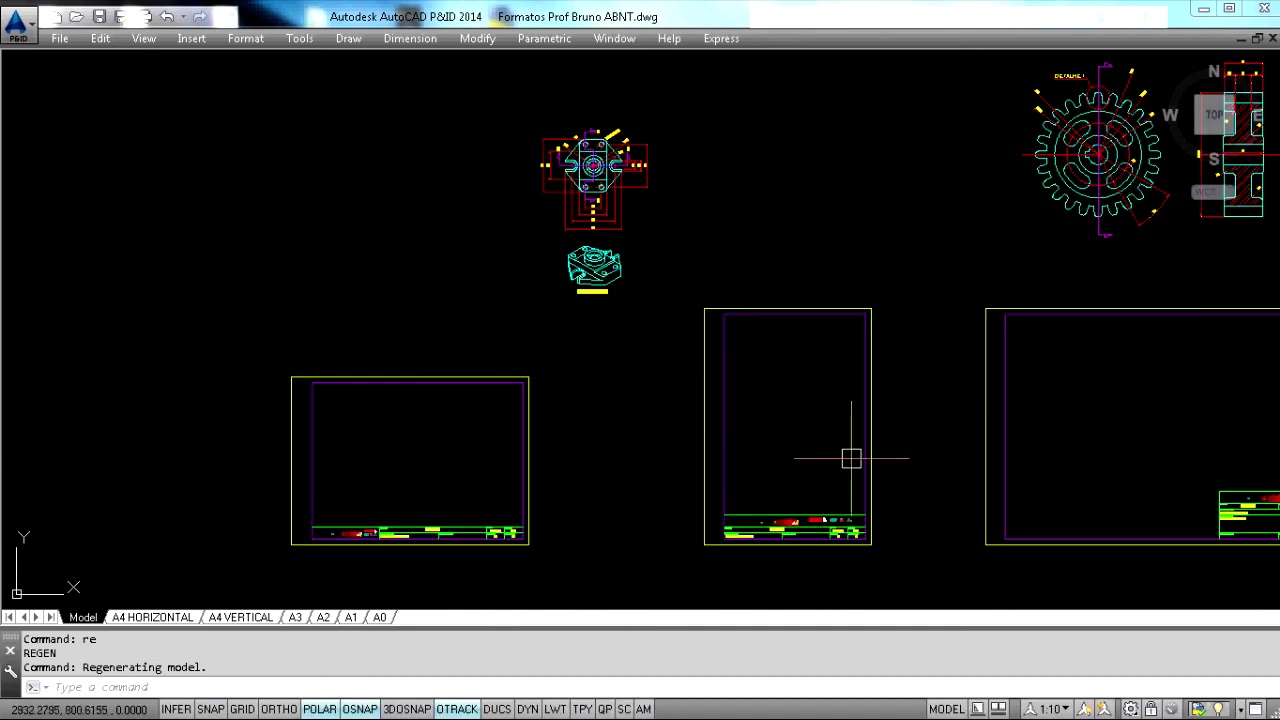
pyautogui.scroll(-2, 366, 432)
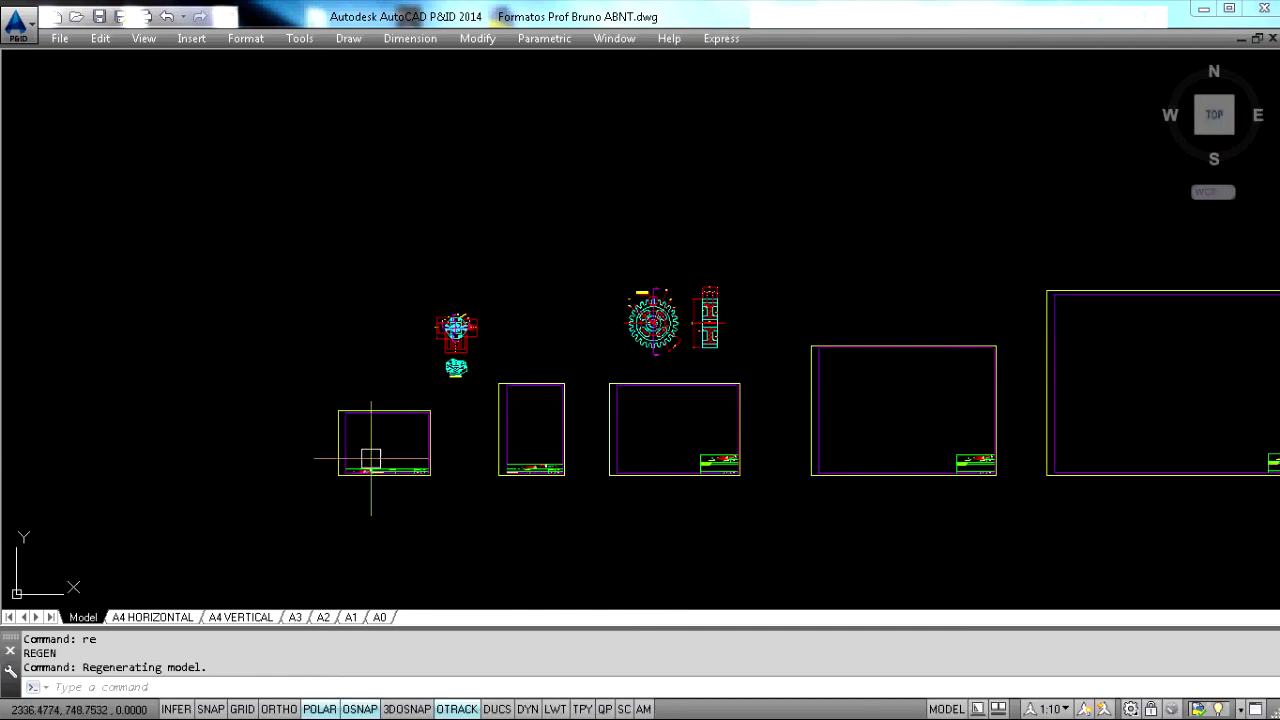
pyautogui.scroll(4, 371, 458)
pyautogui.moveTo(734, 368); pyautogui.dragTo(157, 420, button='middle')
pyautogui.moveTo(814, 333); pyautogui.dragTo(495, 416, button='middle')
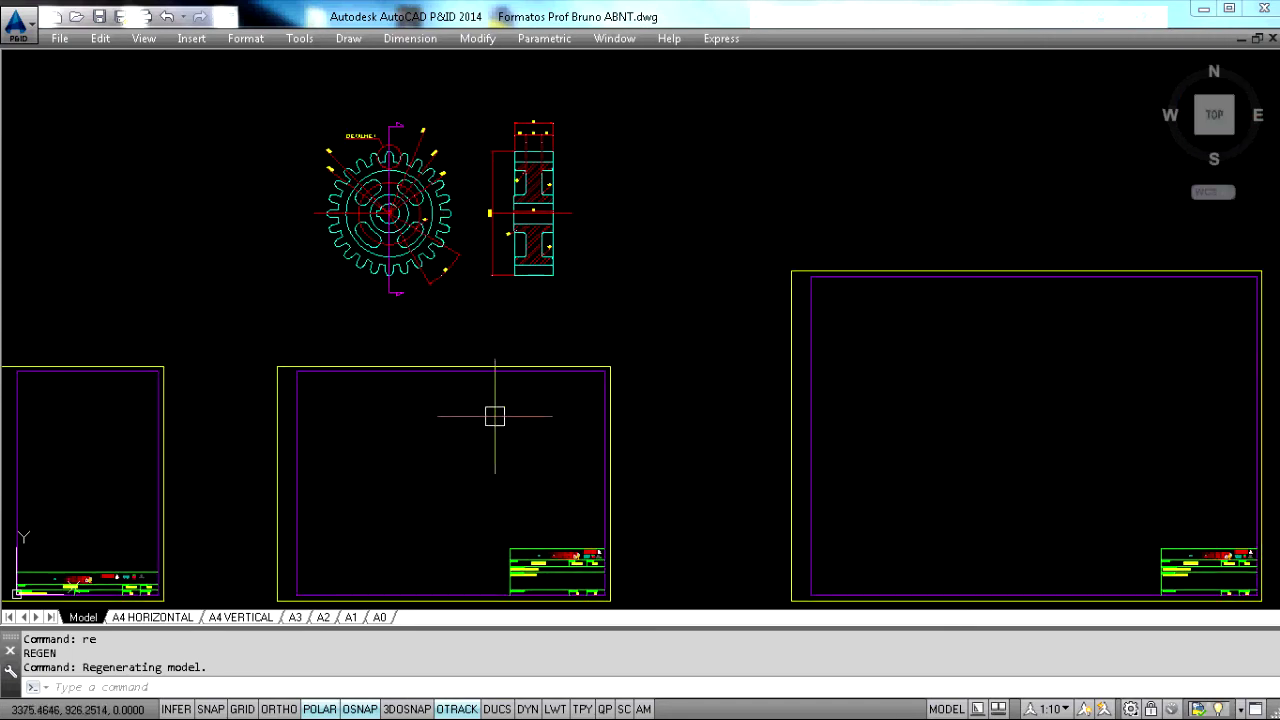
pyautogui.scroll(-3, 495, 416)
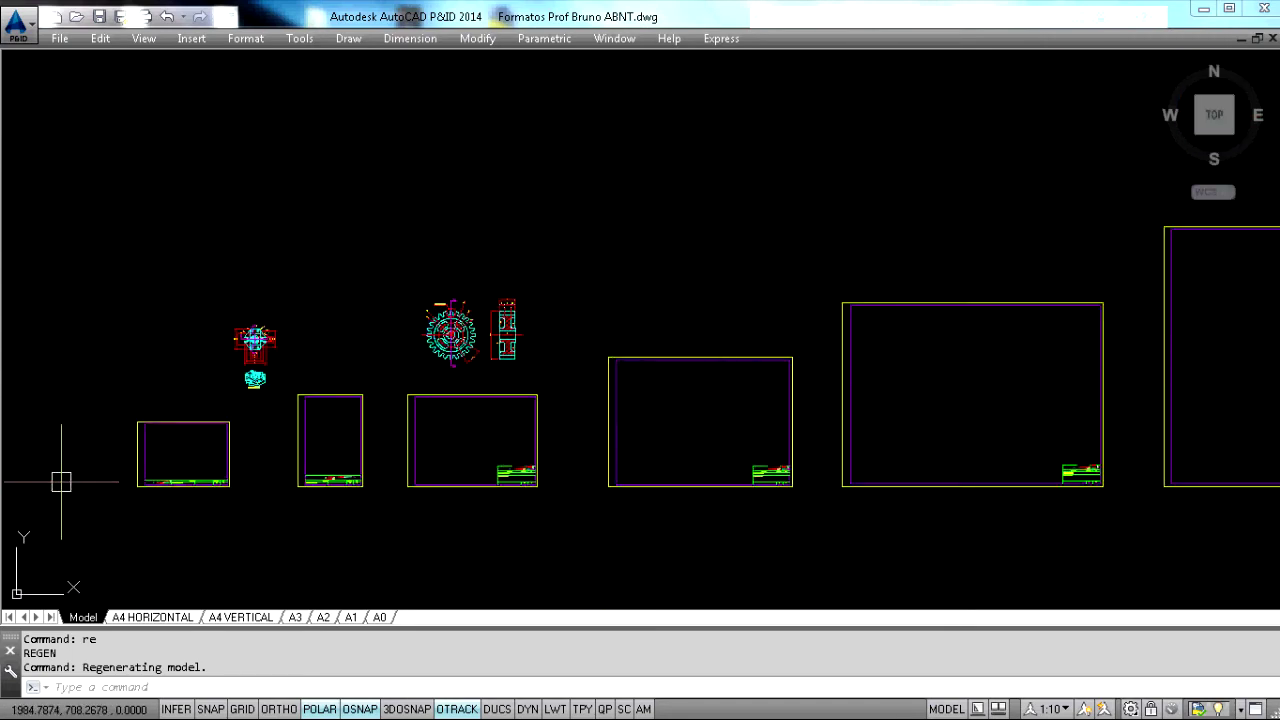
pyautogui.scroll(2, 330, 490)
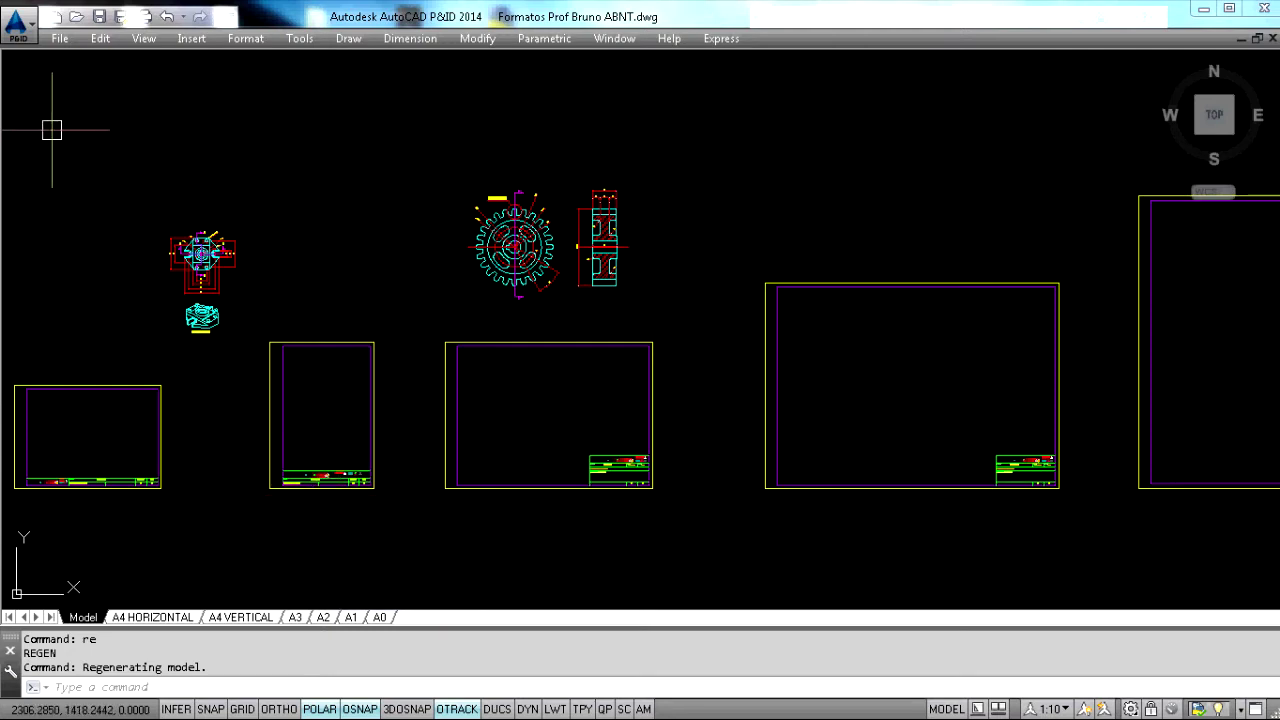
pyautogui.scroll(-2, 275, 400)
pyautogui.moveTo(275, 400); pyautogui.dragTo(345, 381, button='middle')
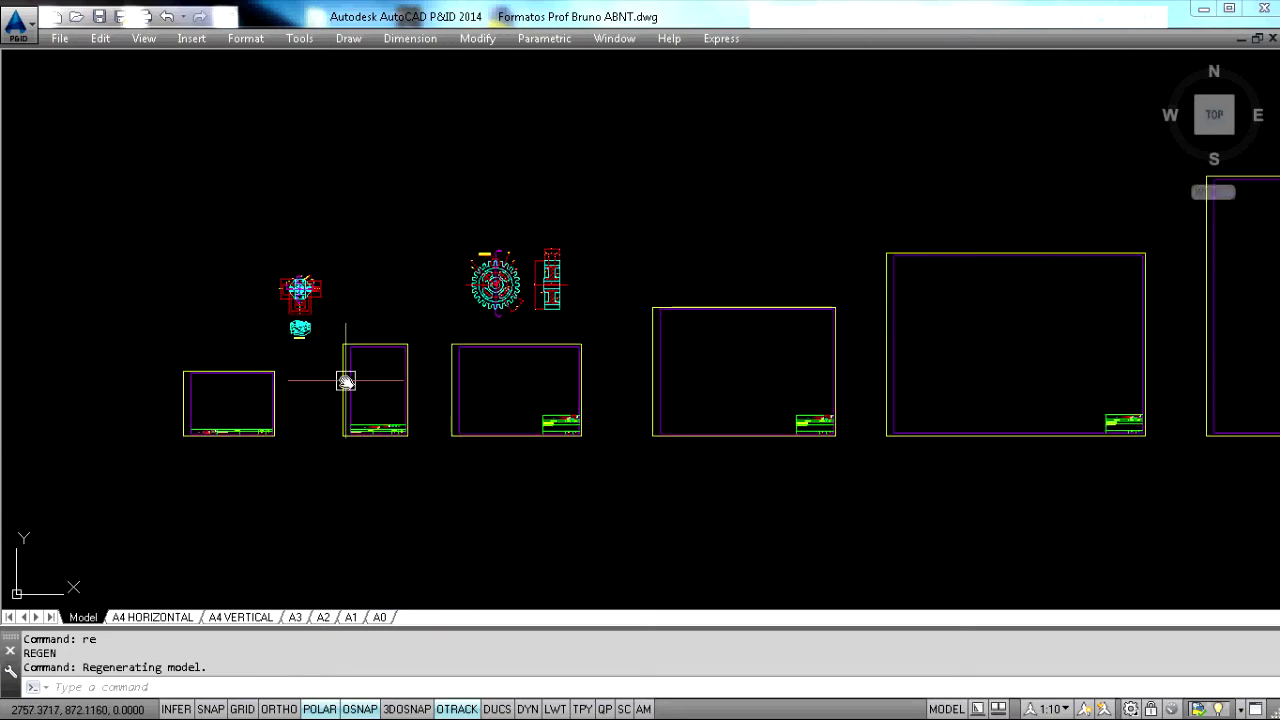
# - Dimension the width and height of the vertical A4 sheet's outer frame
pyautogui.write('im')
pyautogui.press('Return')
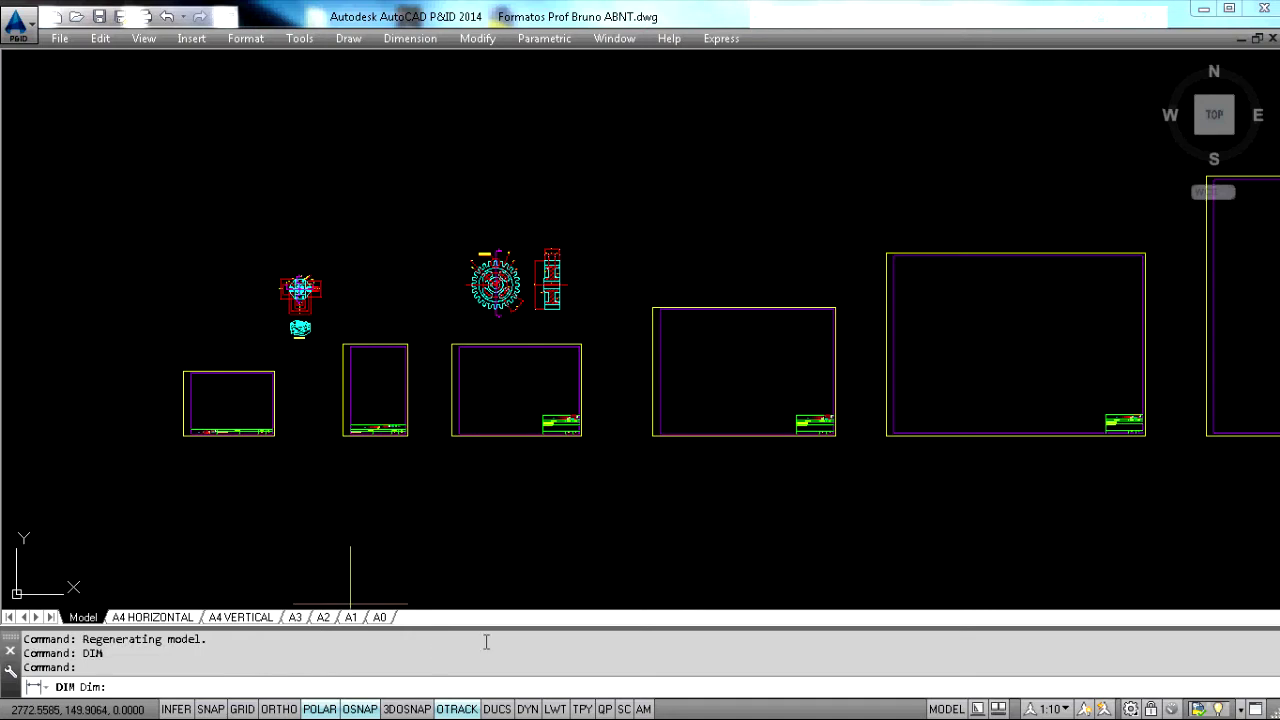
pyautogui.scroll(4, 310, 462)
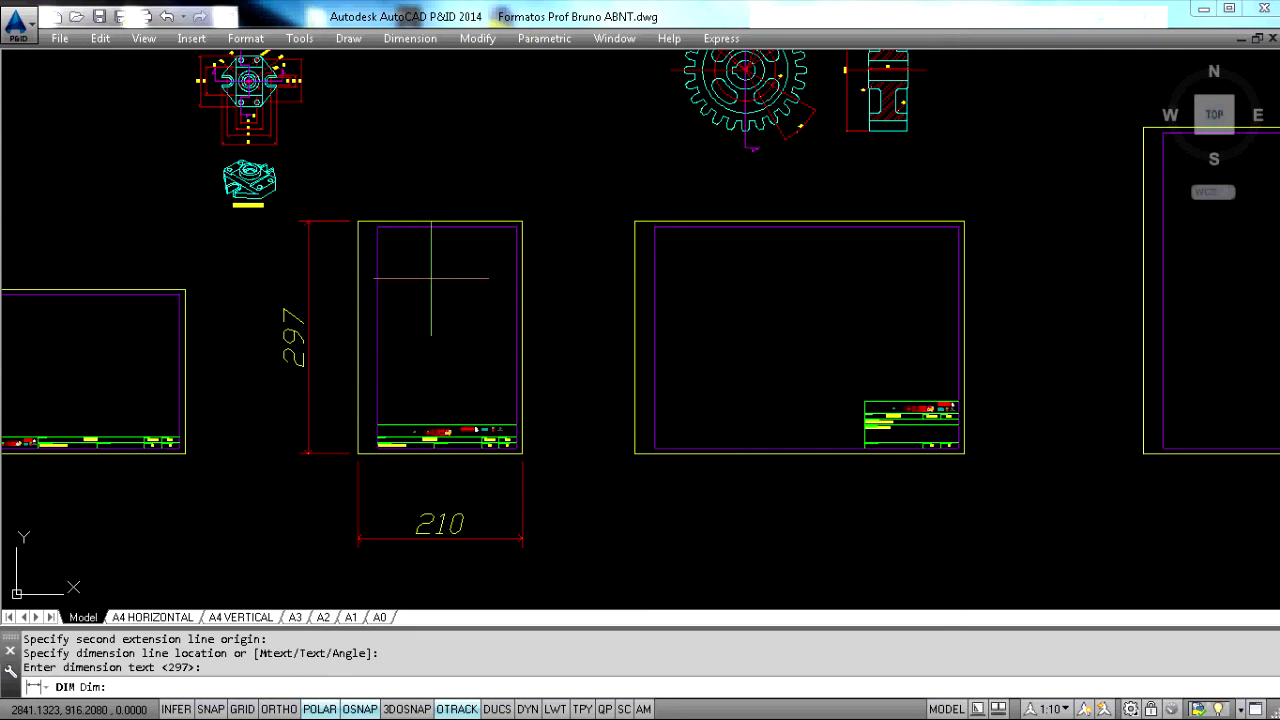
pyautogui.press('Escape')
pyautogui.press('Escape')
pyautogui.press('Escape')
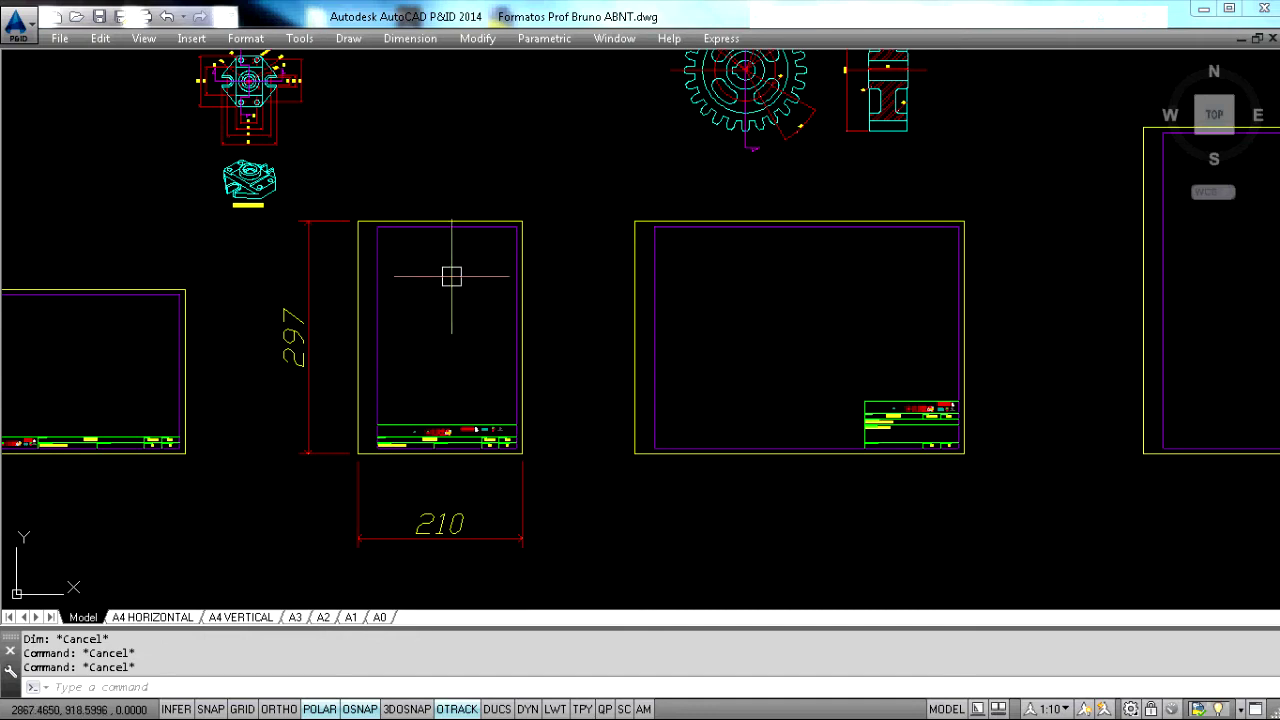
# - Delete the height and width dimensions from the vertical A4 sheet
pyautogui.click(308, 320)
pyautogui.click(440, 524)
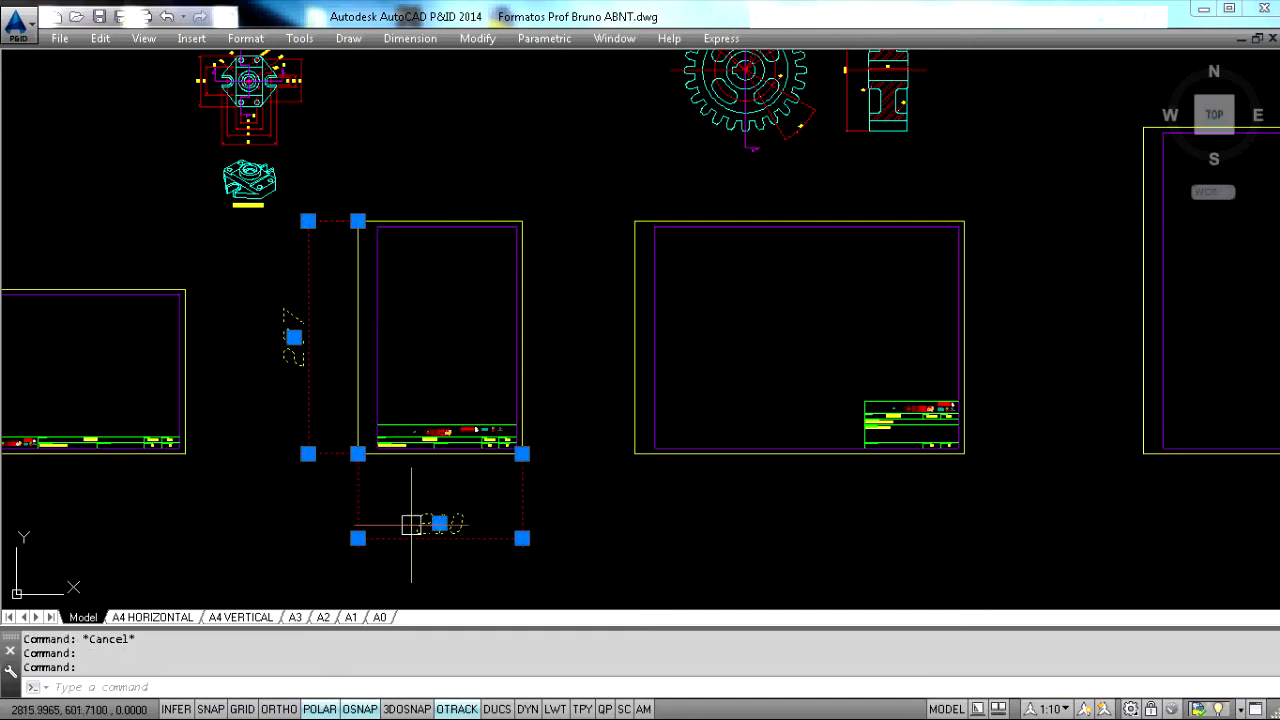
pyautogui.press('Delete')
# - Move the flange top view and its perspective view together into the vertical A4 sheet frame, above the title block
pyautogui.moveTo(400, 500); pyautogui.dragTo(337, 166, button='middle')
pyautogui.write('m')
pyautogui.press('Return')
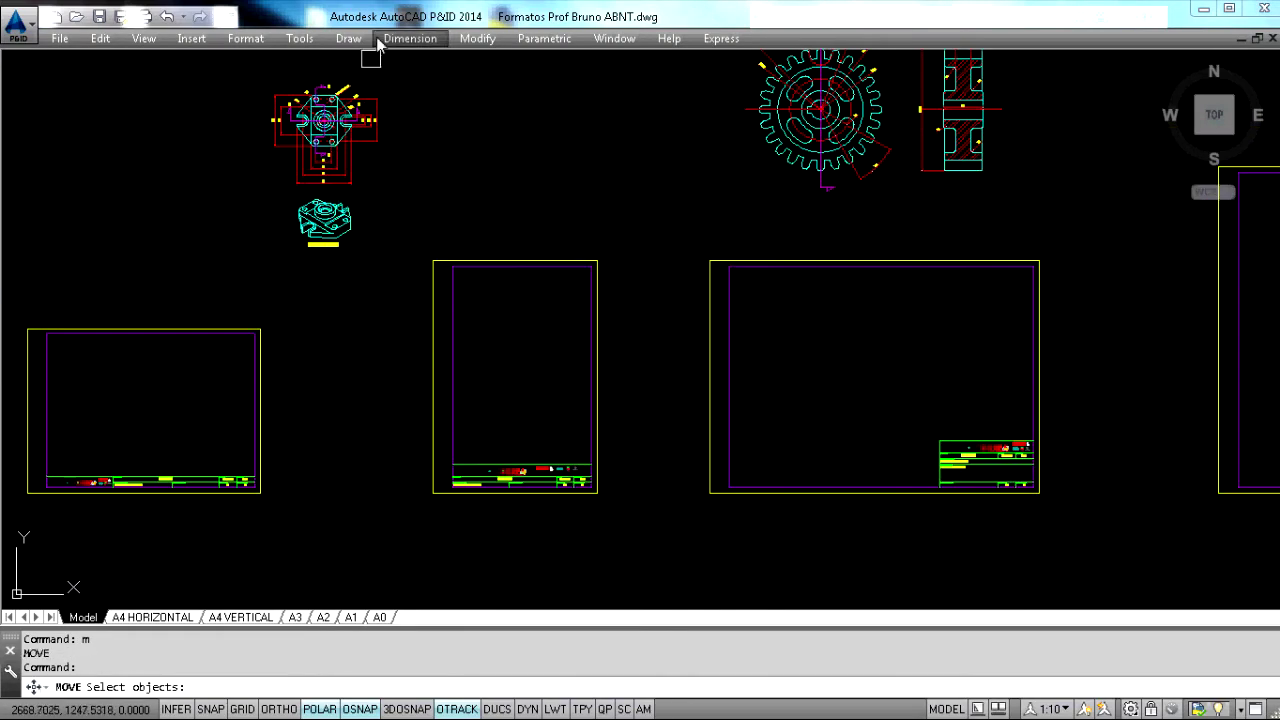
pyautogui.click(394, 78)
pyautogui.click(262, 246)
pyautogui.press('Return')
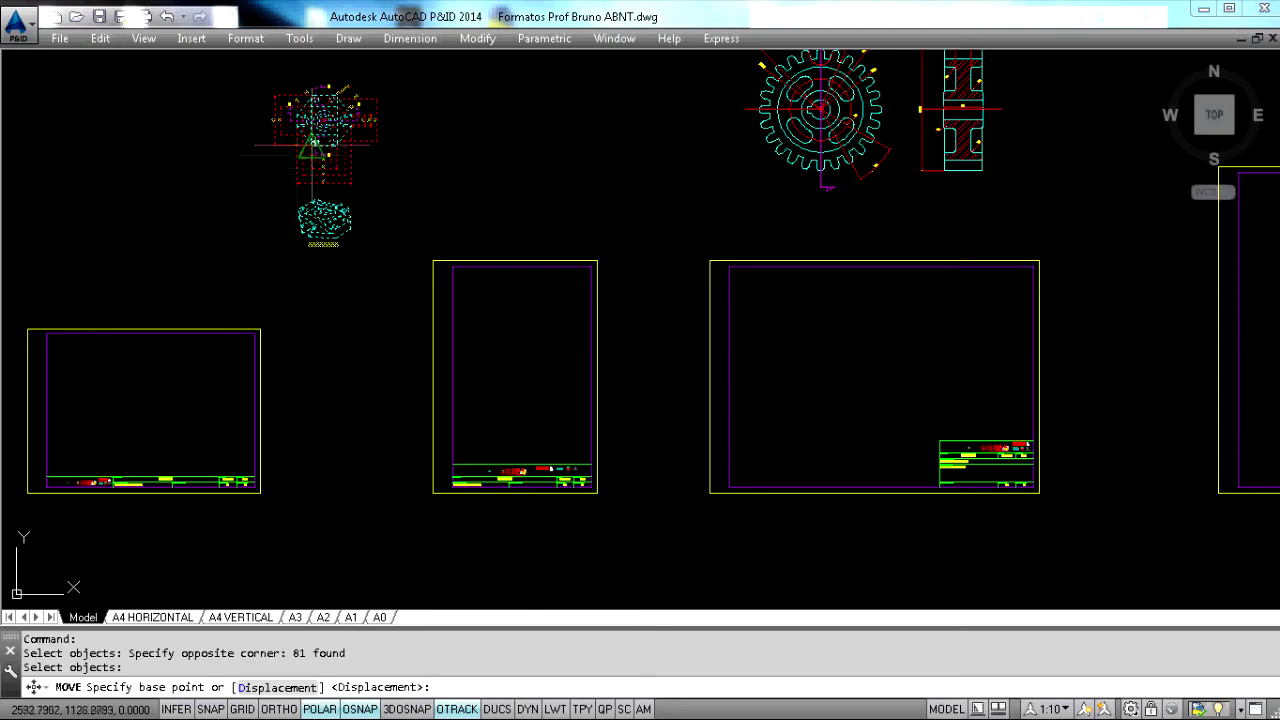
pyautogui.click(331, 142)
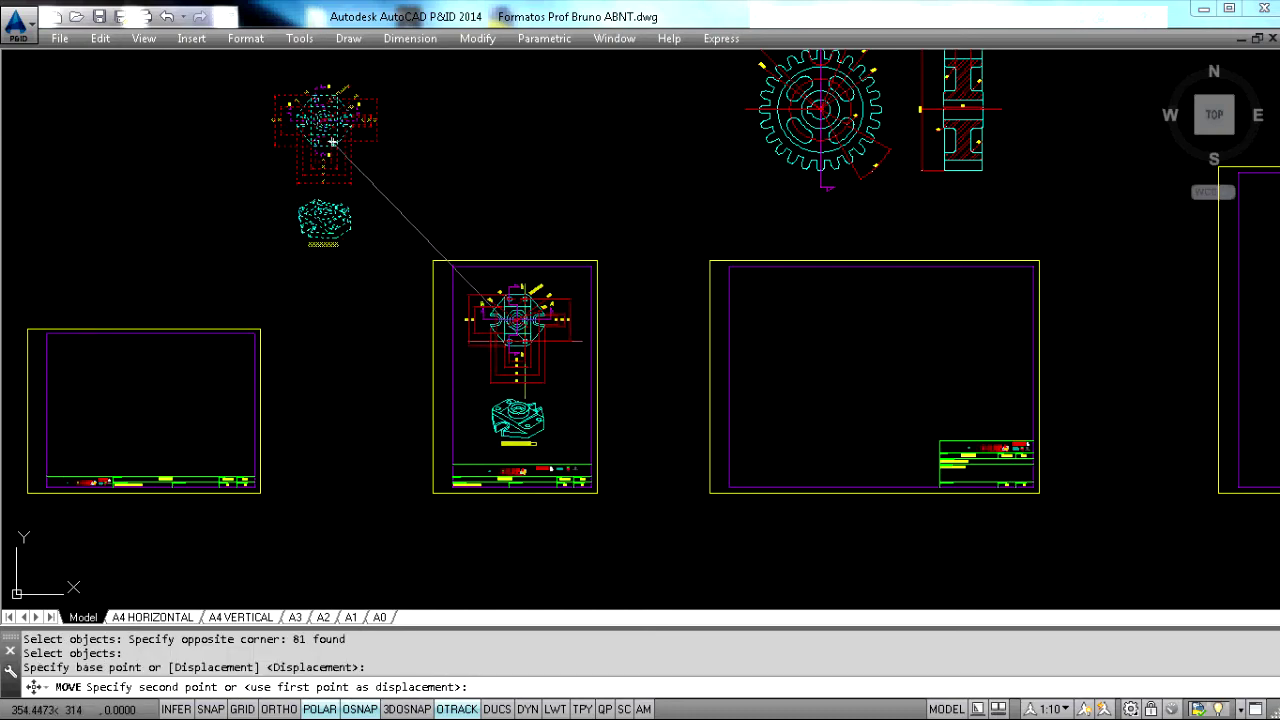
pyautogui.click(531, 341)
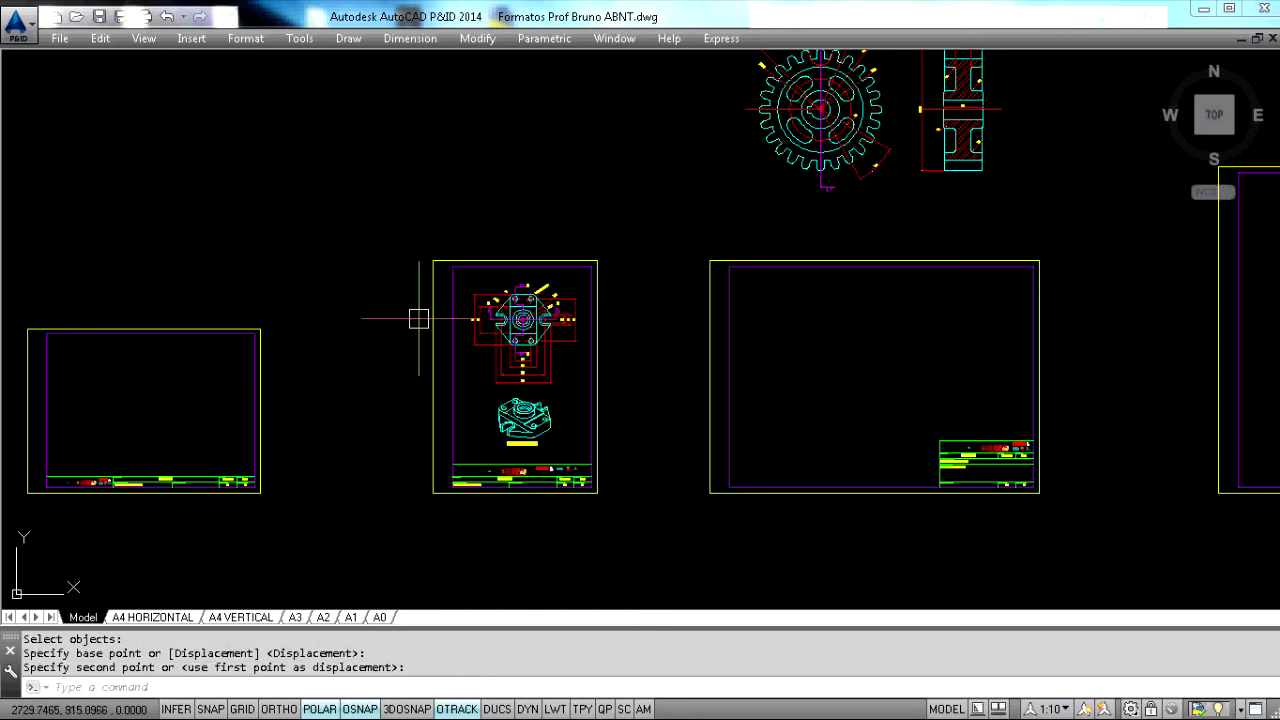
# - Examine the flange in the vertical A4 sheet, its title block's scale and format entries, and the gear drawing above the sheets
pyautogui.scroll(2, 526, 328)
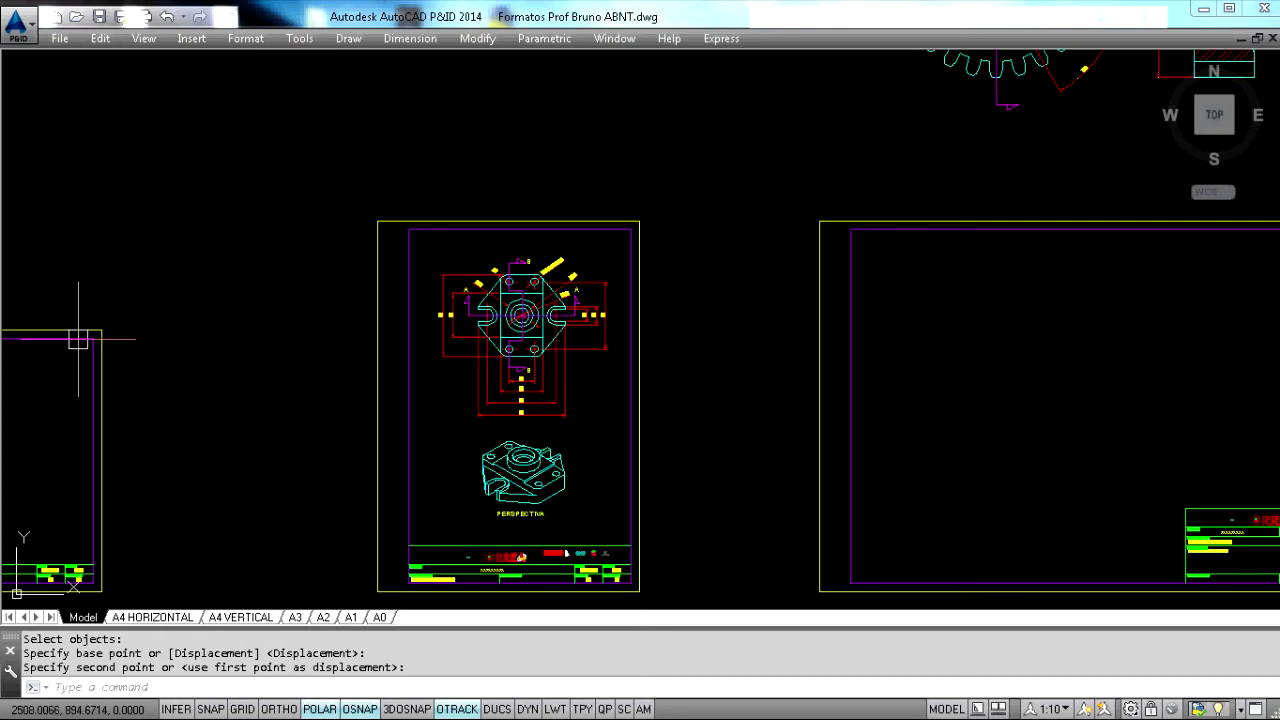
pyautogui.scroll(-2, 88, 341)
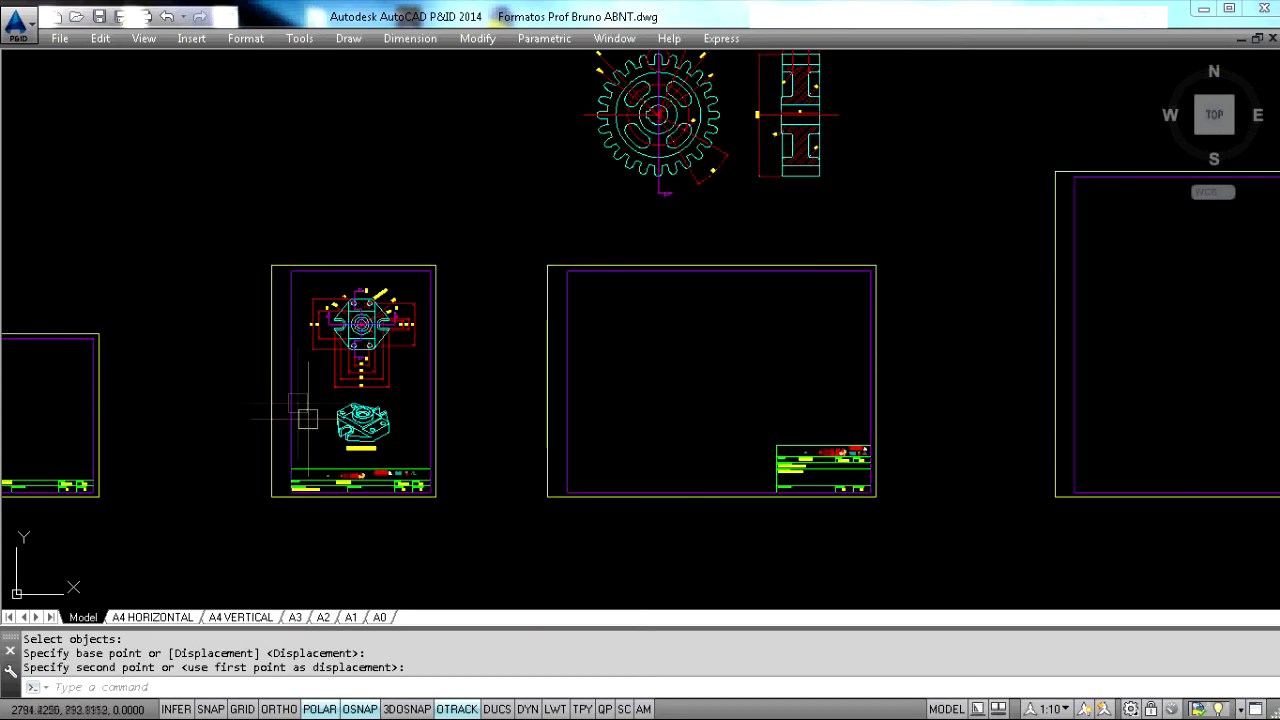
pyautogui.scroll(4, 300, 403)
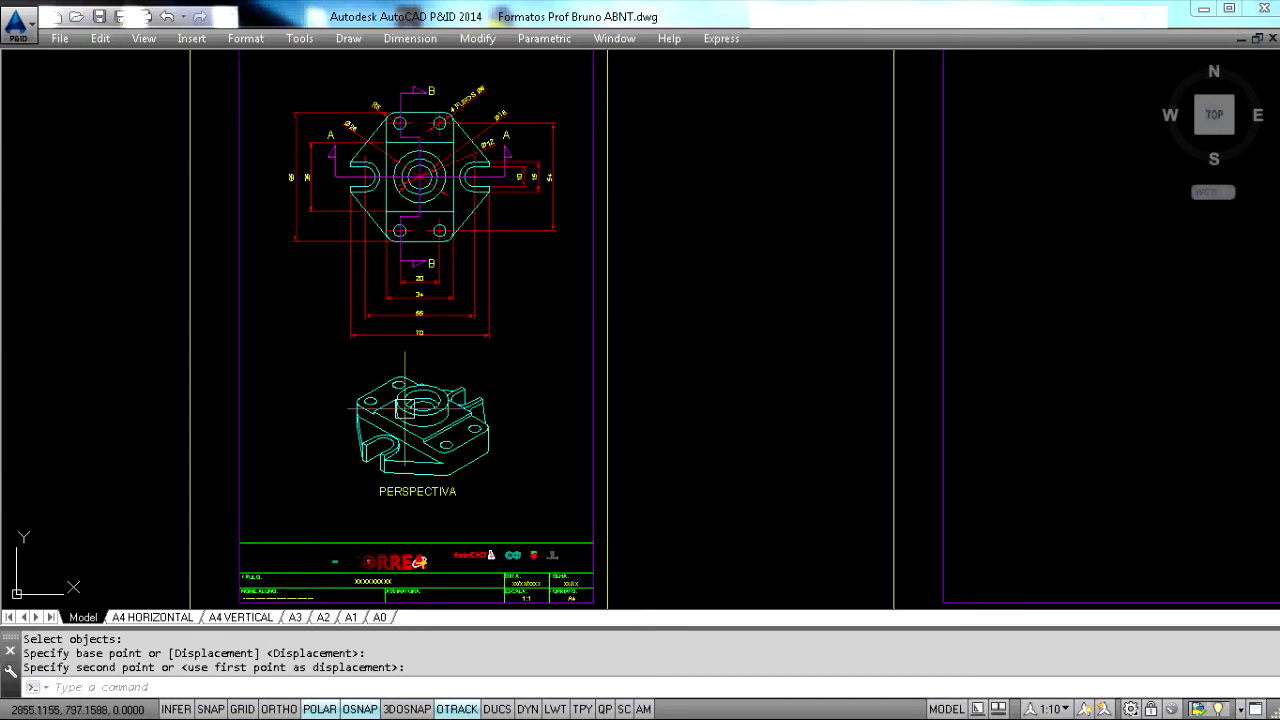
pyautogui.scroll(10, 444, 446)
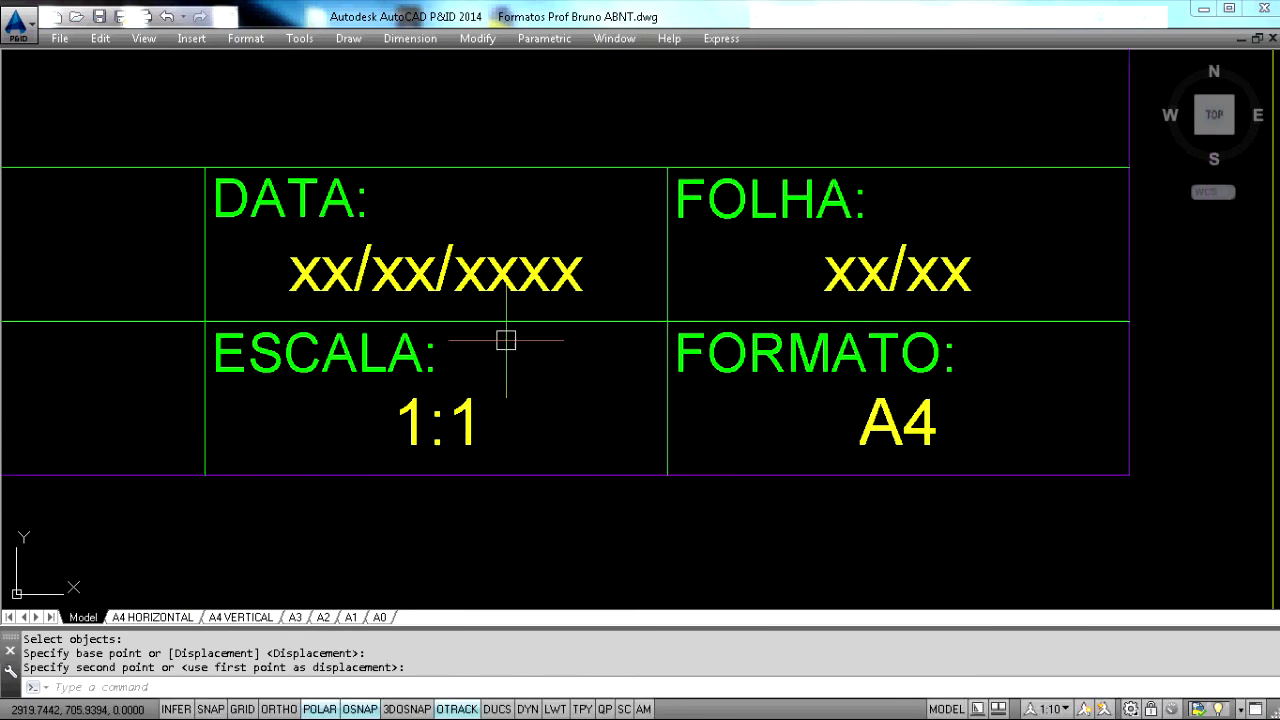
pyautogui.scroll(-12, 417, 341)
pyautogui.moveTo(310, 182); pyautogui.dragTo(303, 284, button='middle')
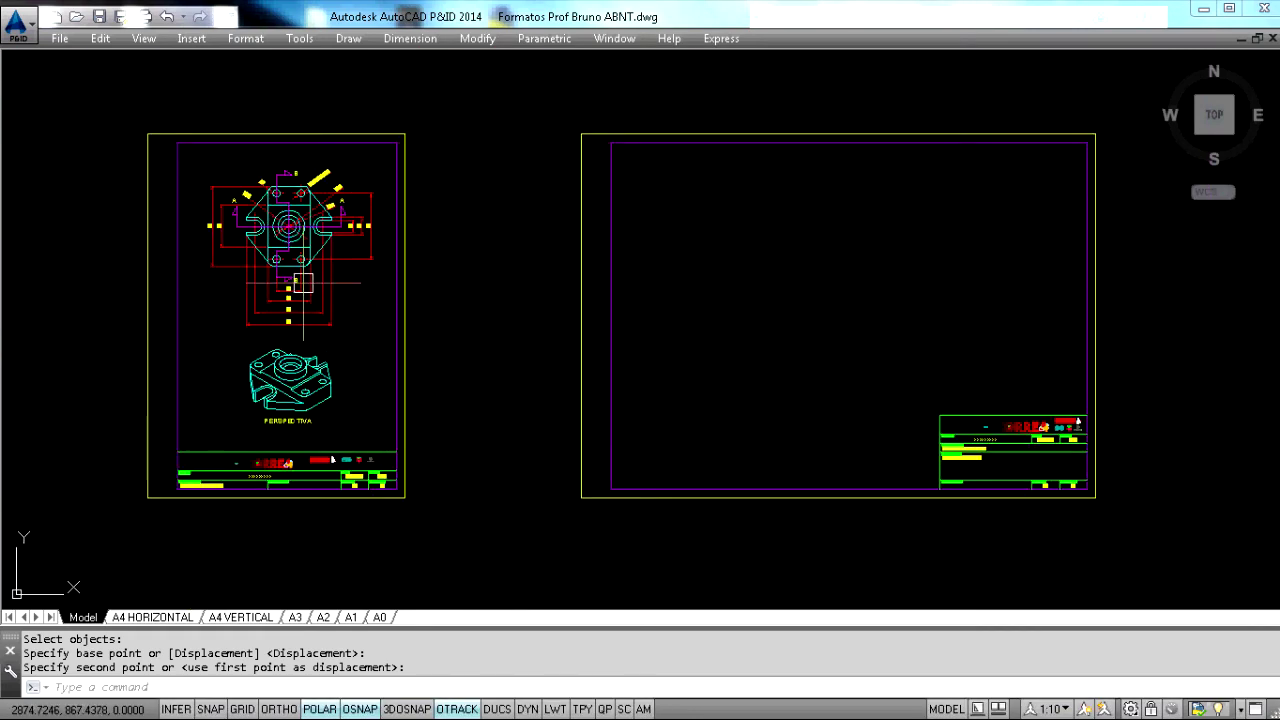
pyautogui.scroll(-4, 303, 284)
pyautogui.moveTo(351, 181); pyautogui.dragTo(460, 211, button='middle')
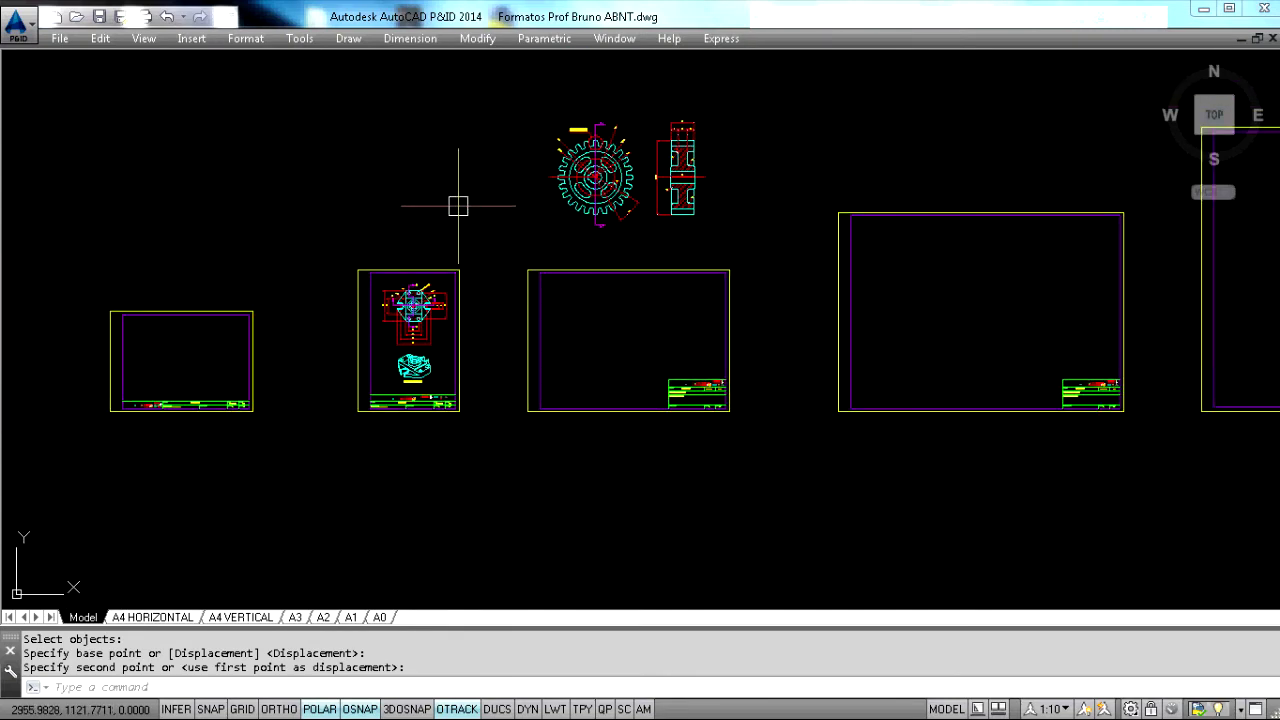
pyautogui.scroll(4, 598, 106)
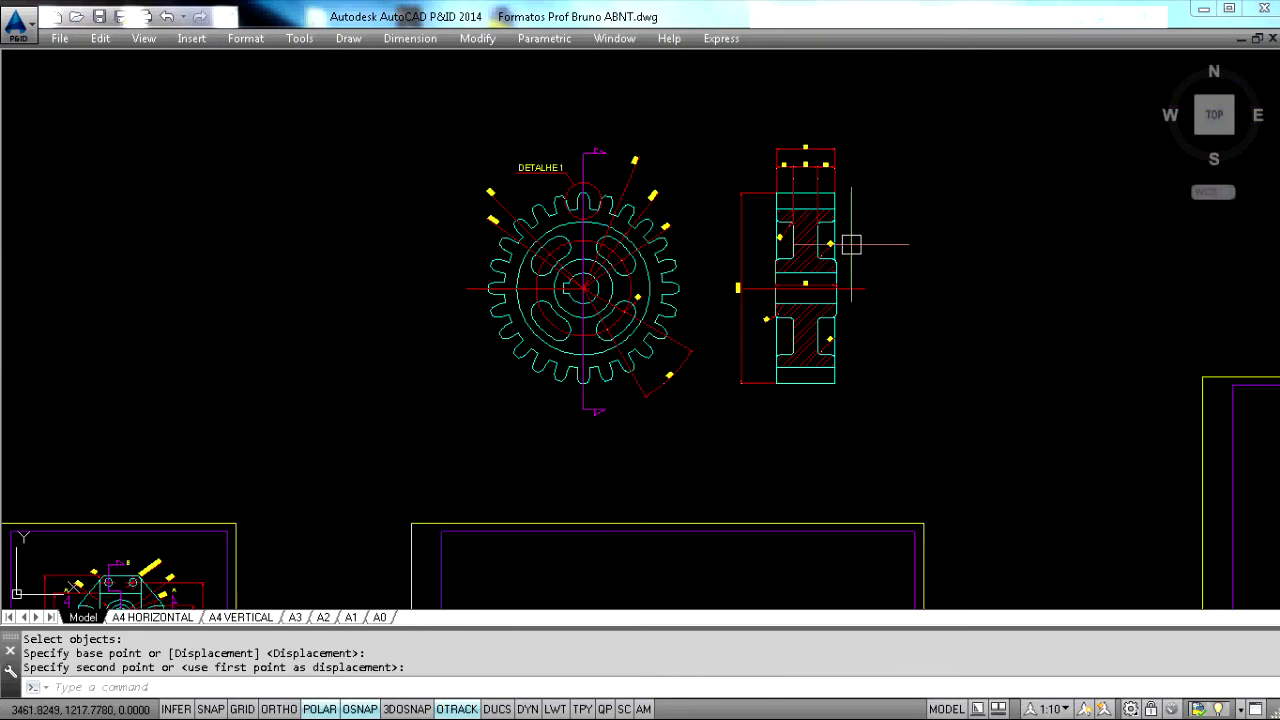
pyautogui.scroll(-3, 850, 244)
pyautogui.scroll(-2, 710, 250)
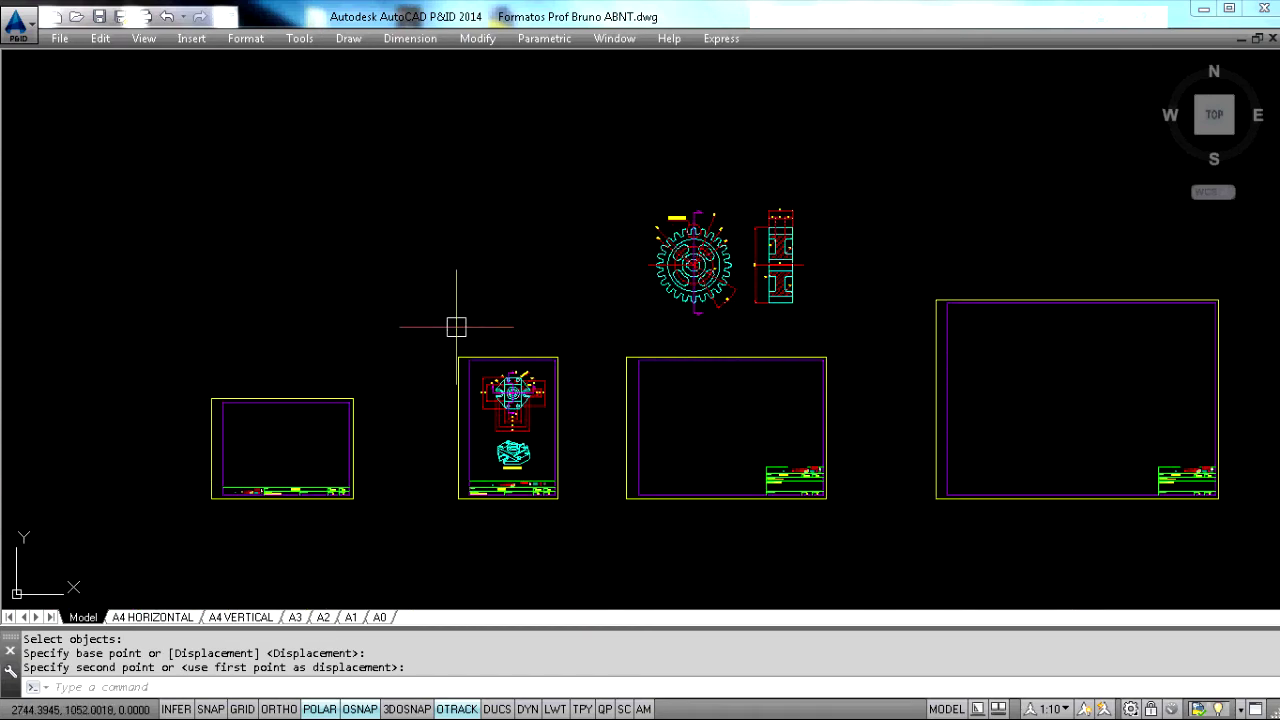
pyautogui.press('Escape')
pyautogui.write('m')
pyautogui.press('Return')
pyautogui.click(891, 132)
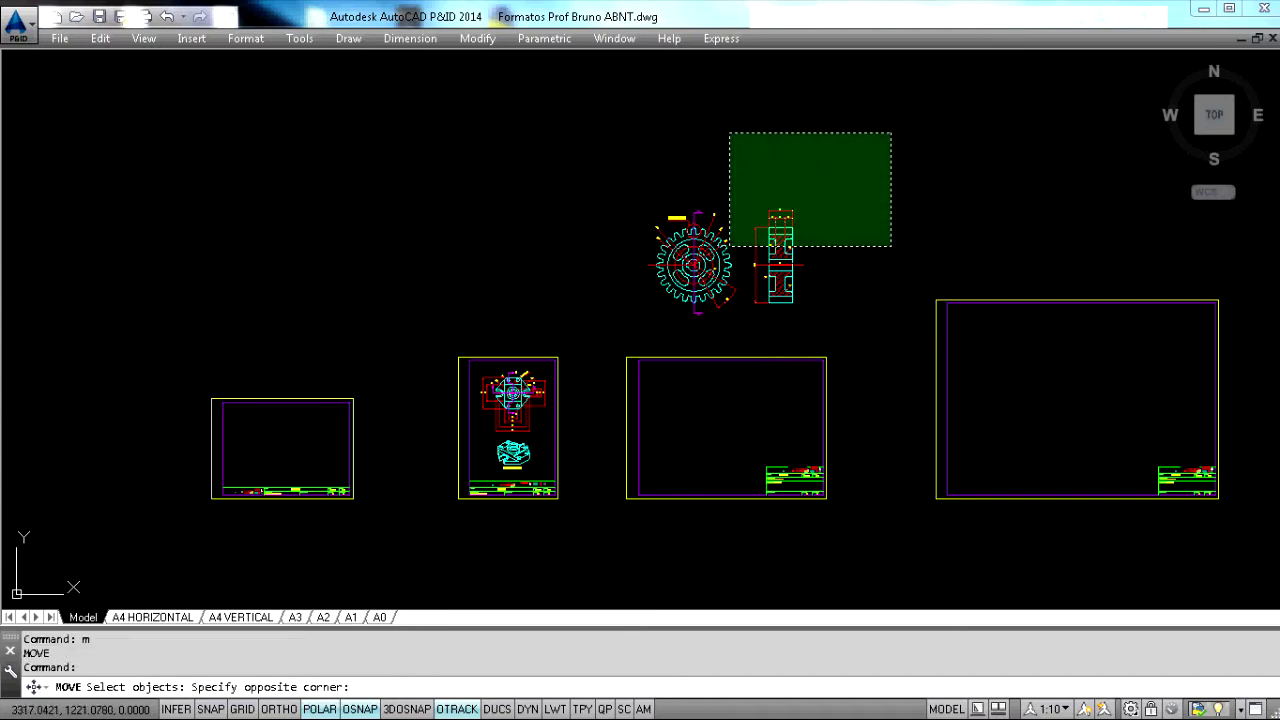
pyautogui.click(610, 321)
pyautogui.press('Return')
pyautogui.click(712, 270)
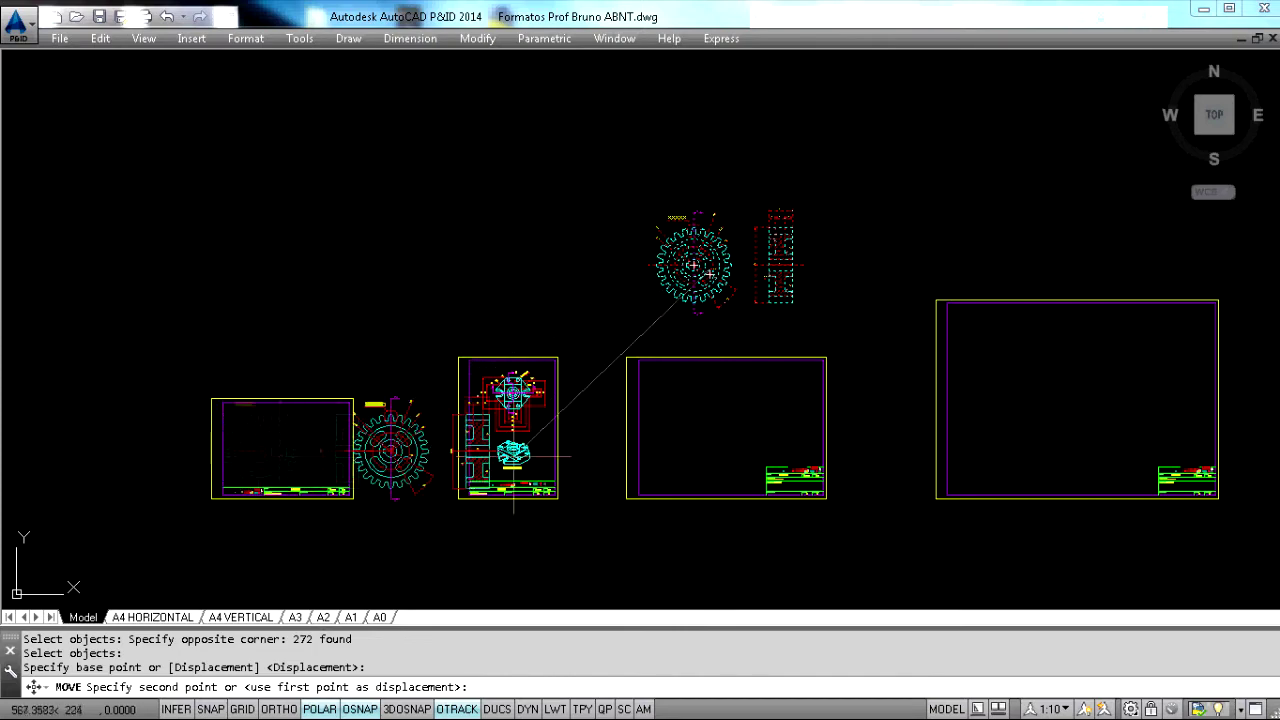
pyautogui.moveTo(955, 398); pyautogui.dragTo(758, 396, button='middle')
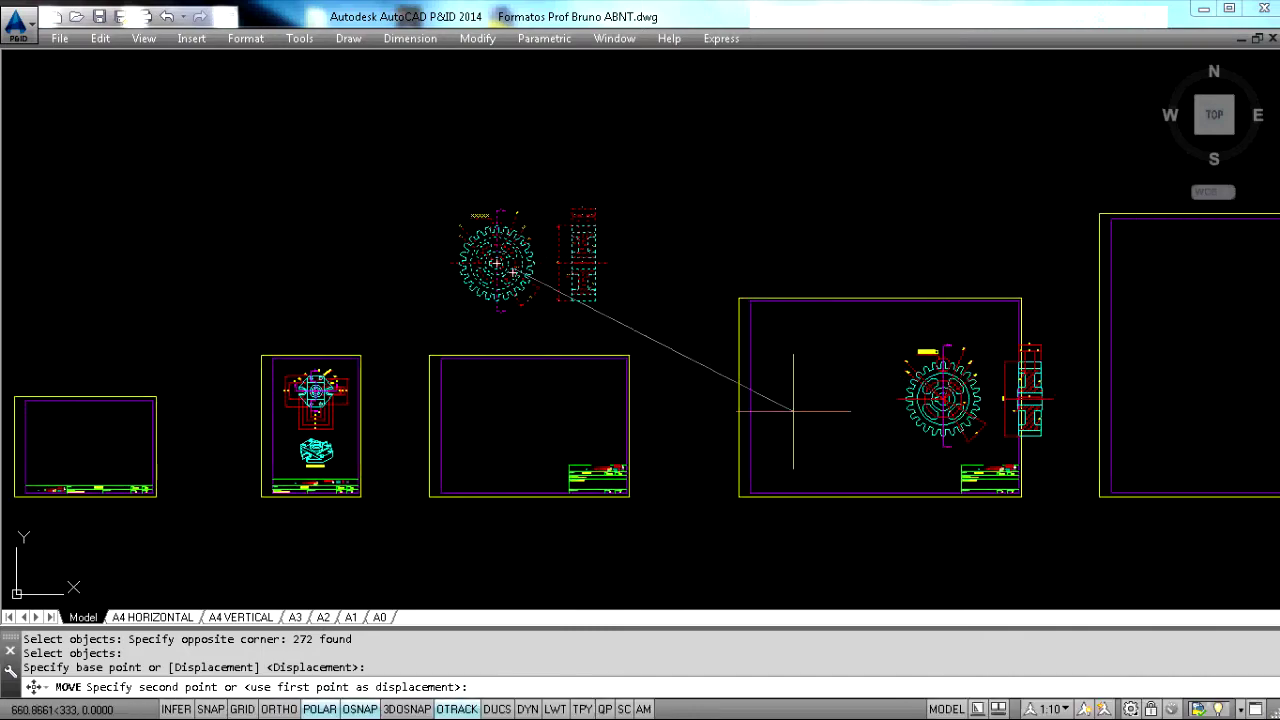
pyautogui.scroll(-2, 862, 407)
pyautogui.moveTo(862, 407); pyautogui.dragTo(443, 457, button='middle')
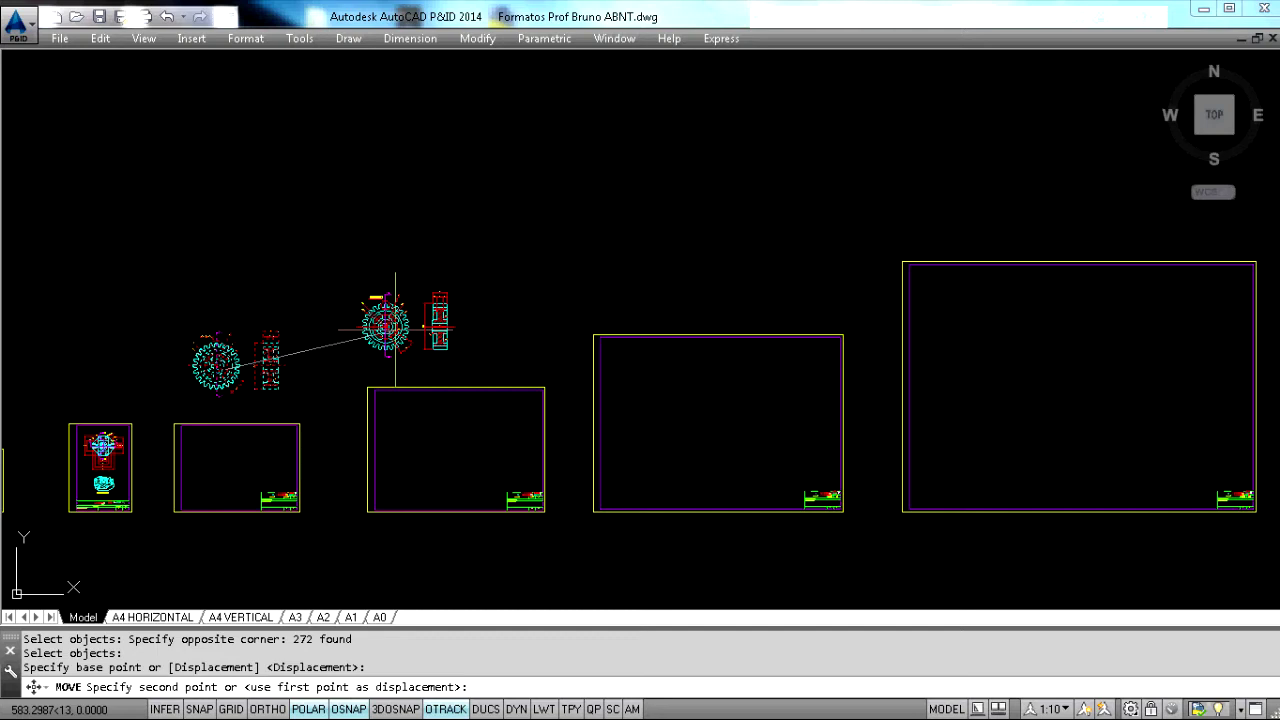
pyautogui.press('Escape')
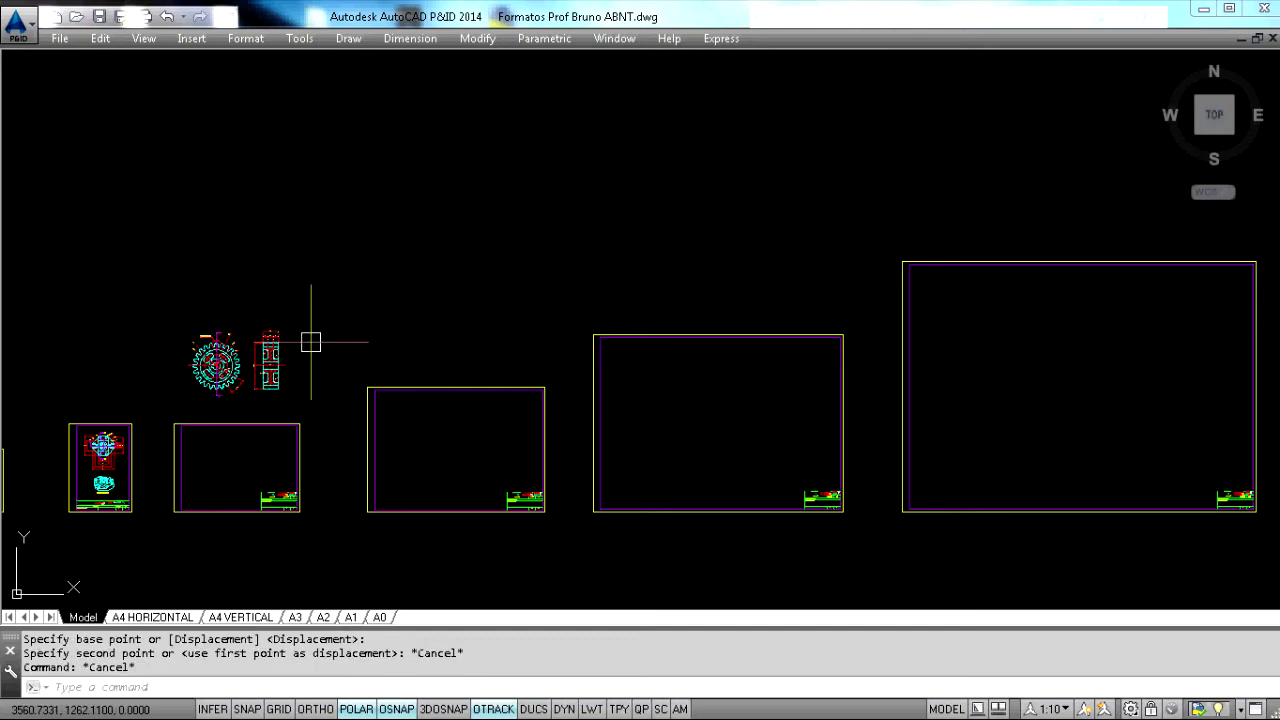
# - Examine the gear's front and section views and their dimensions, comparing the drawing's size with the sheet formats below
pyautogui.moveTo(309, 343); pyautogui.dragTo(611, 290, button='middle')
pyautogui.scroll(2, 393, 333)
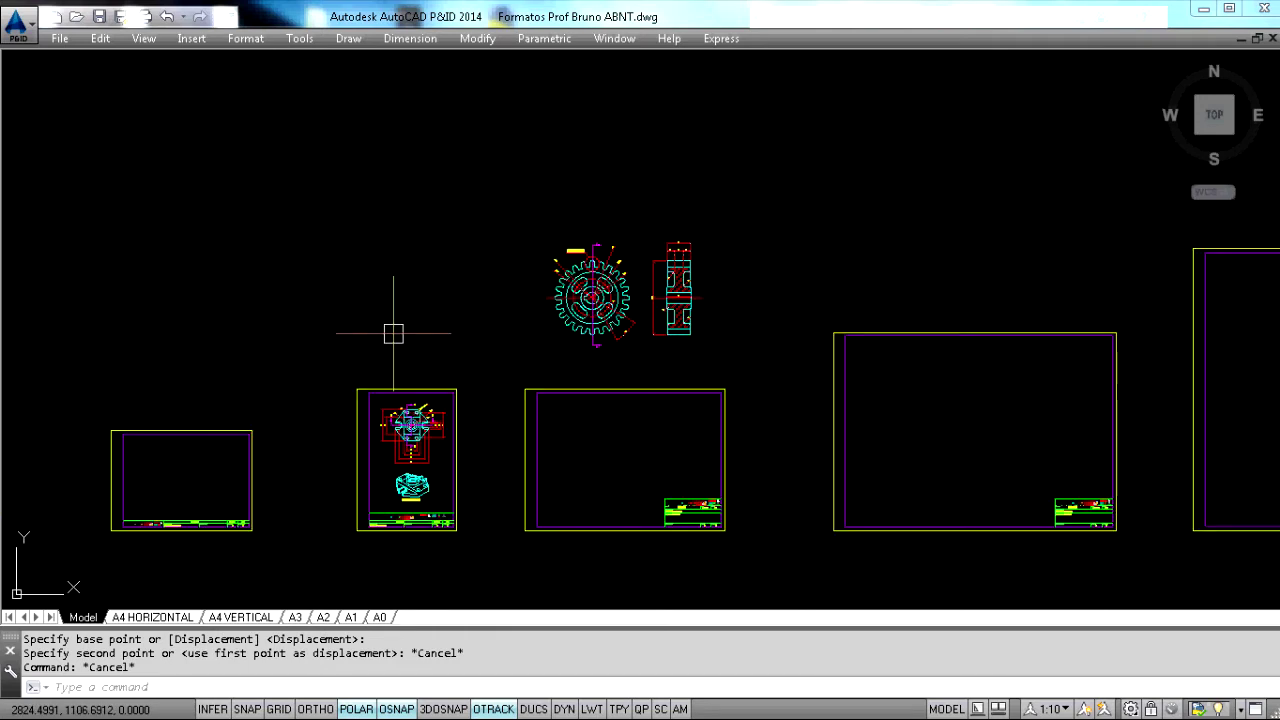
pyautogui.moveTo(393, 333); pyautogui.dragTo(444, 318, button='middle')
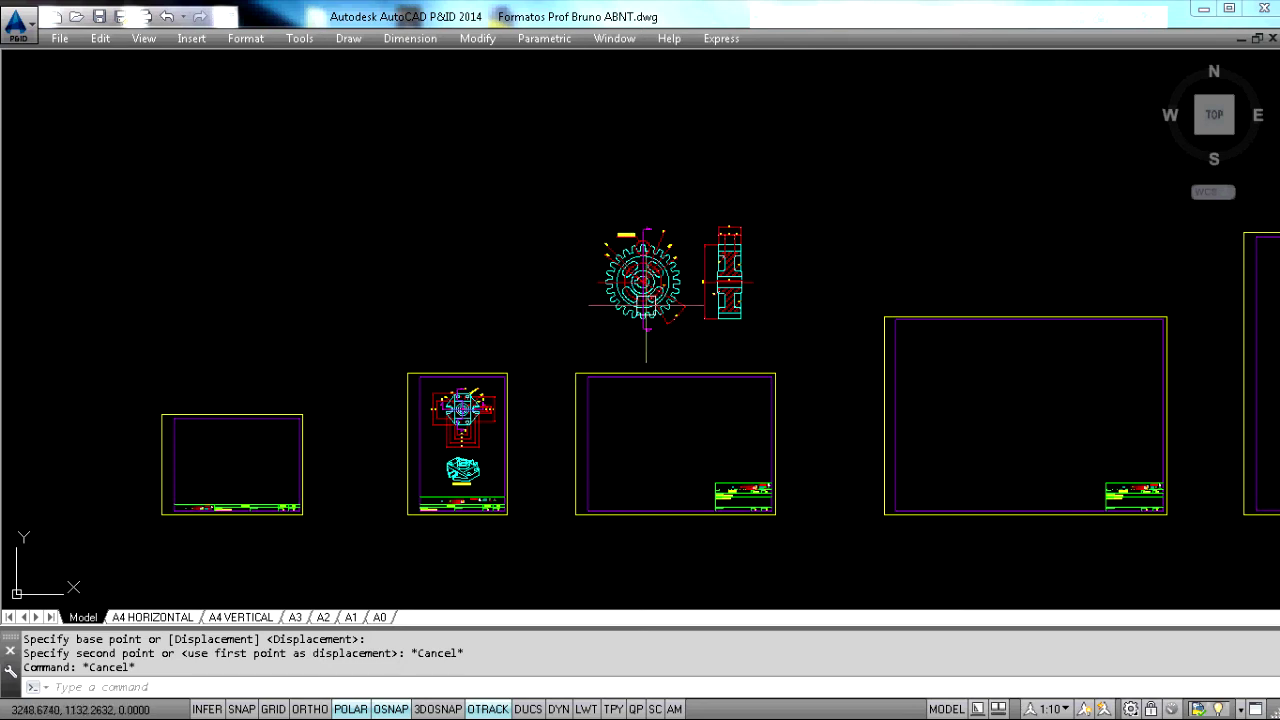
pyautogui.scroll(2, 647, 304)
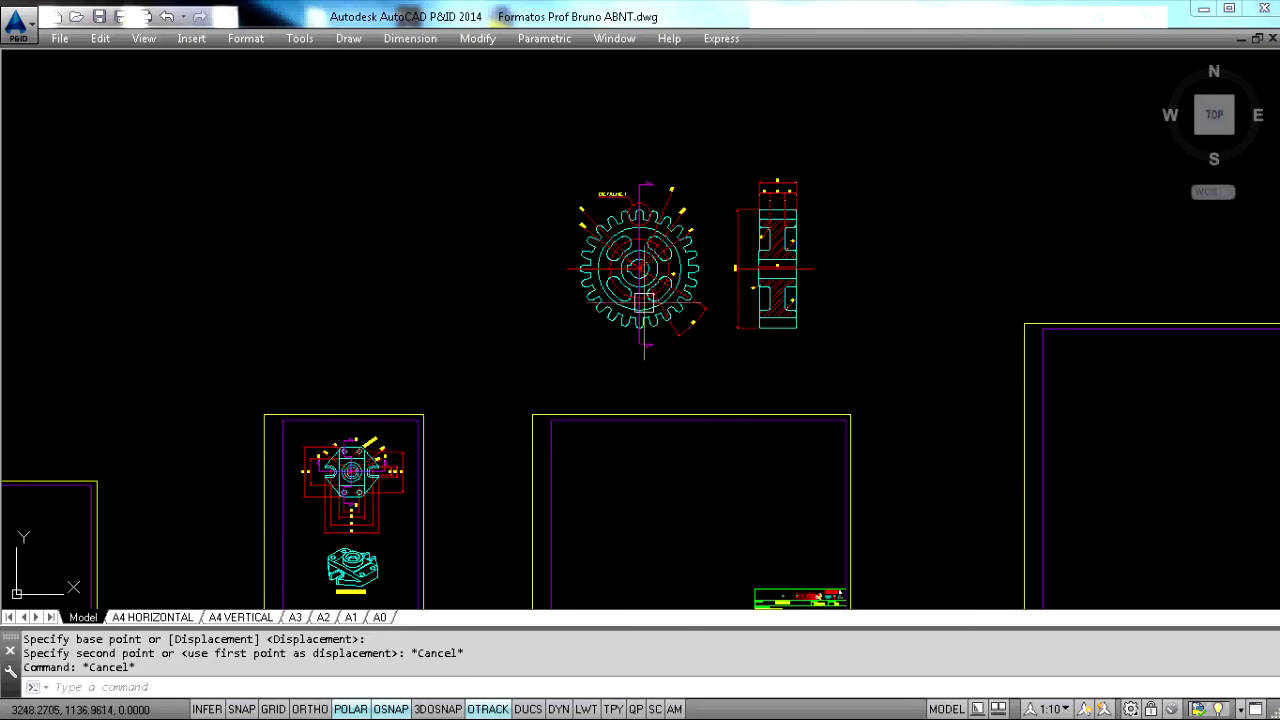
pyautogui.scroll(10, 772, 228)
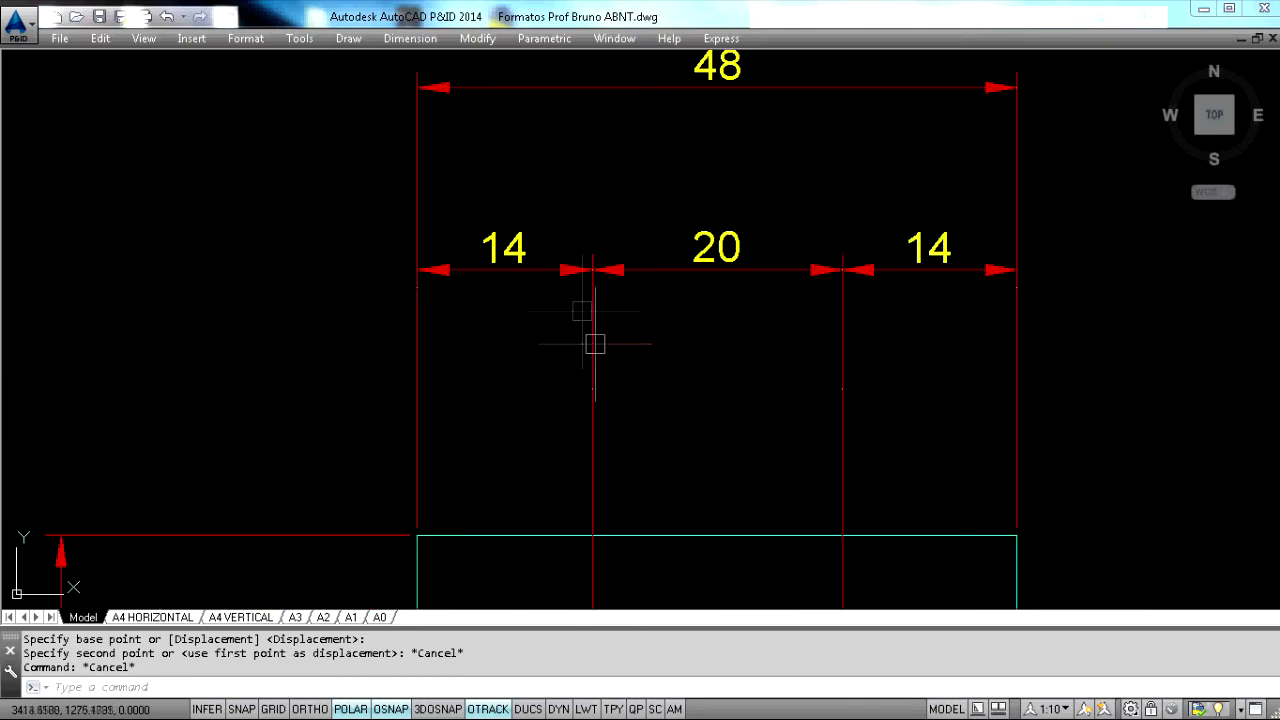
pyautogui.scroll(-4, 653, 333)
pyautogui.scroll(-2, 864, 226)
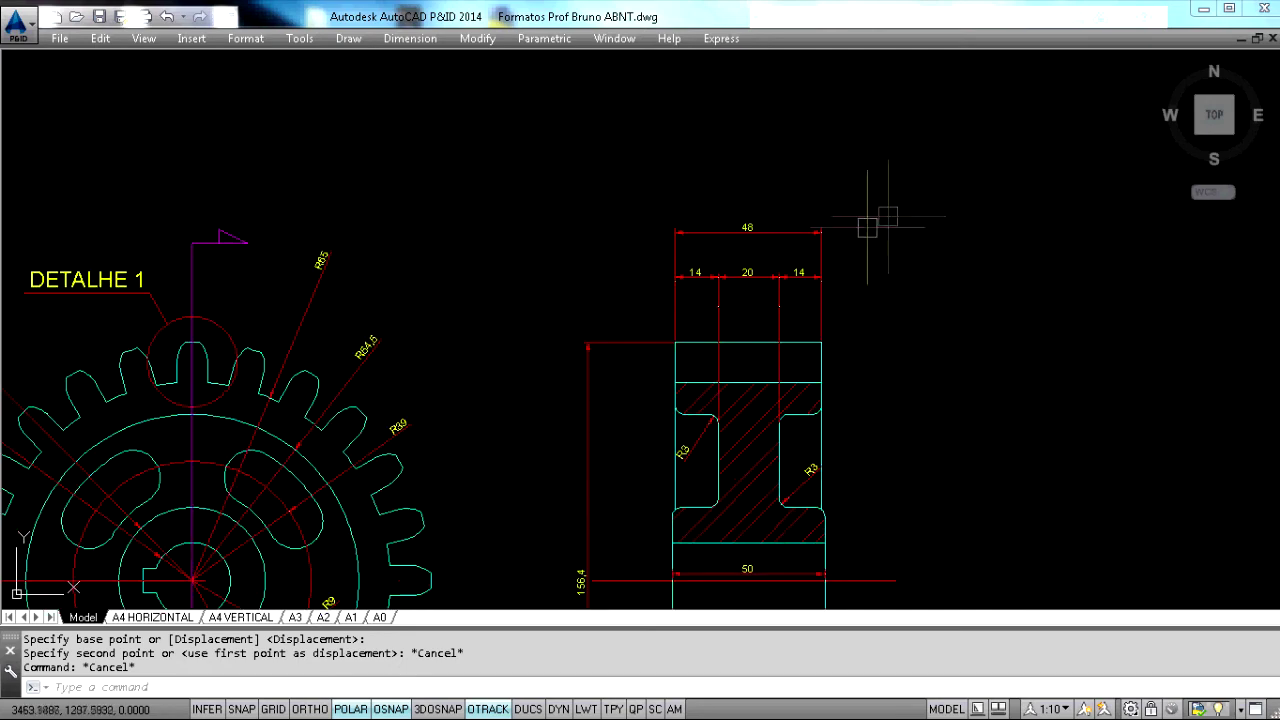
pyautogui.scroll(-6, 595, 388)
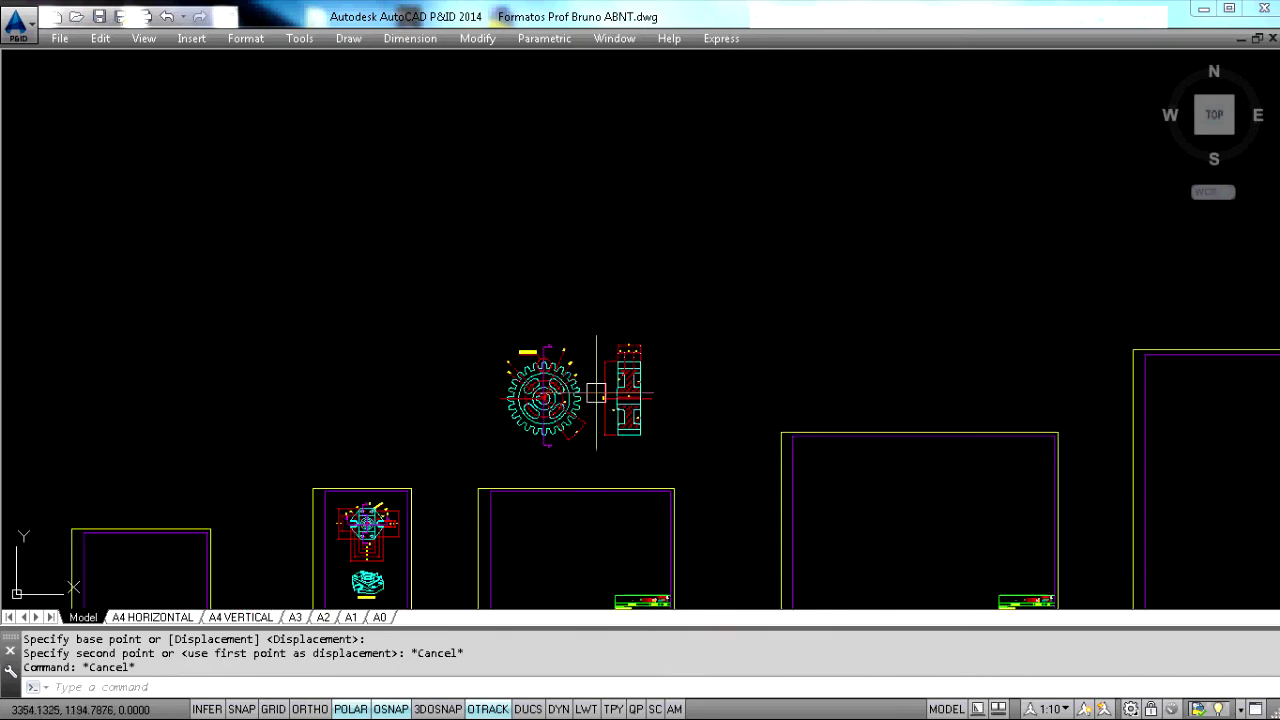
pyautogui.scroll(8, 606, 297)
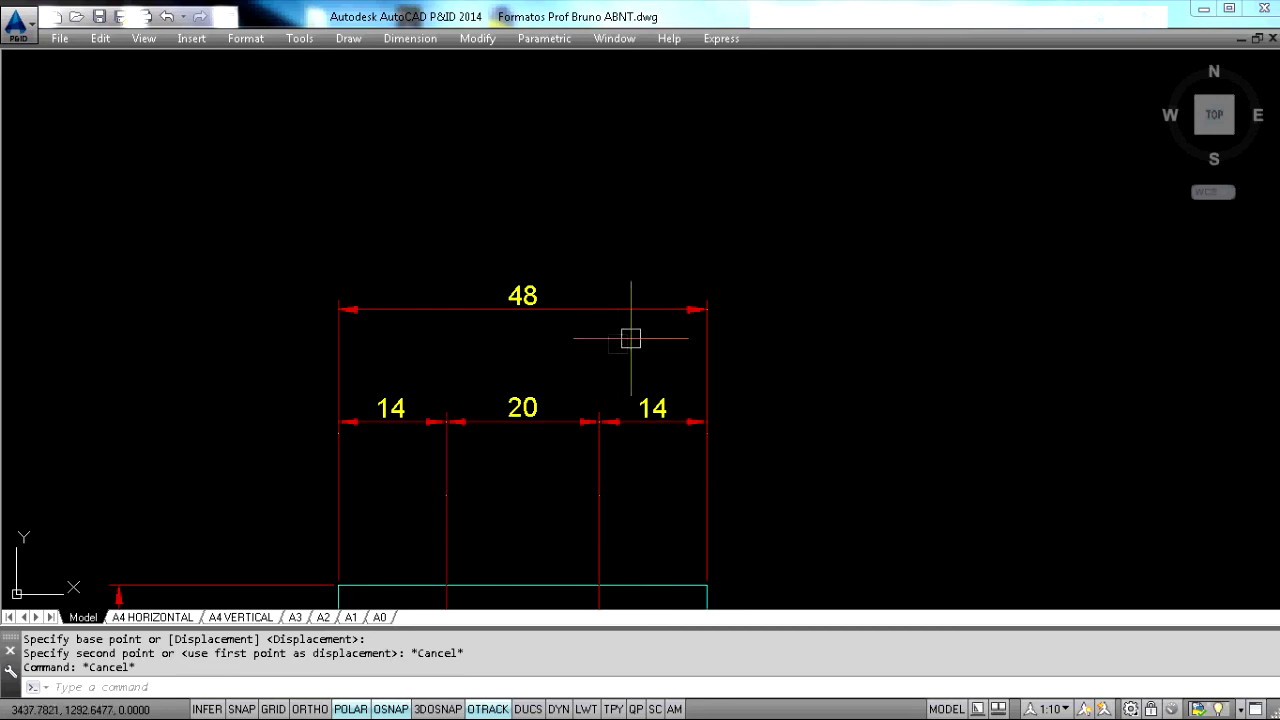
pyautogui.scroll(-6, 605, 335)
pyautogui.moveTo(640, 400); pyautogui.dragTo(716, 320, button='middle')
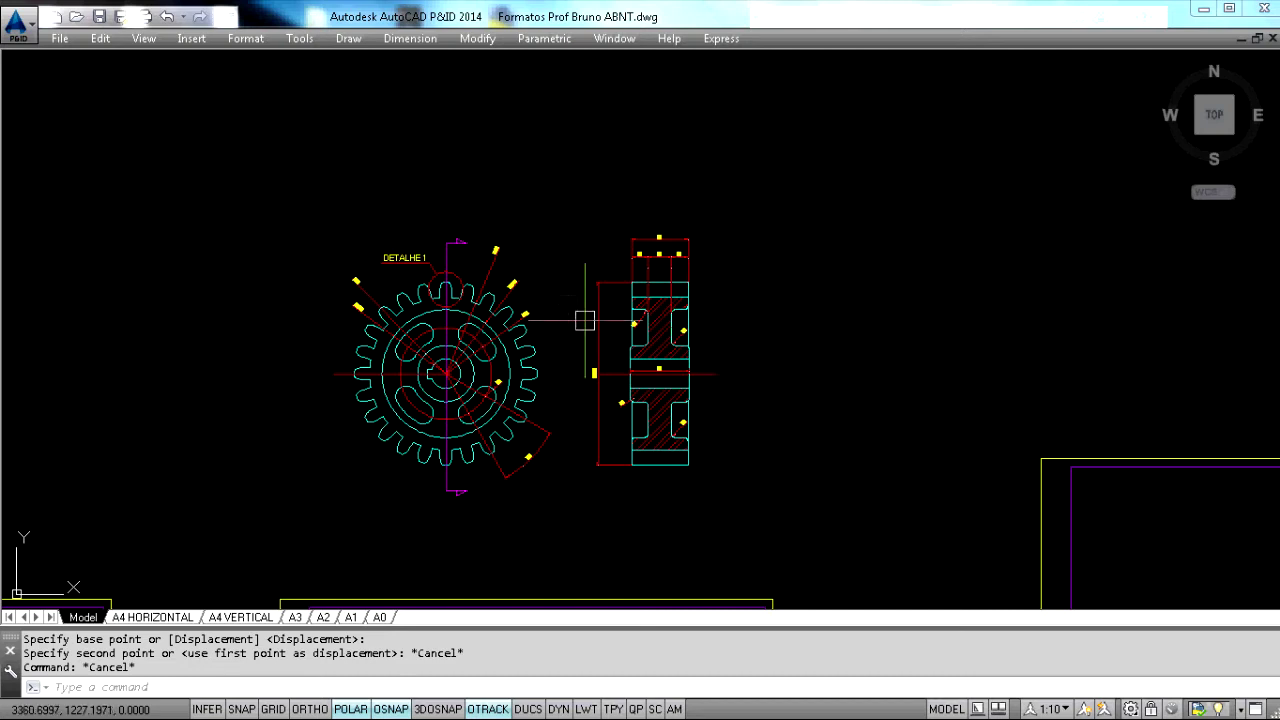
pyautogui.scroll(4, 663, 243)
pyautogui.scroll(-6, 609, 280)
pyautogui.moveTo(598, 347); pyautogui.dragTo(751, 280, button='middle')
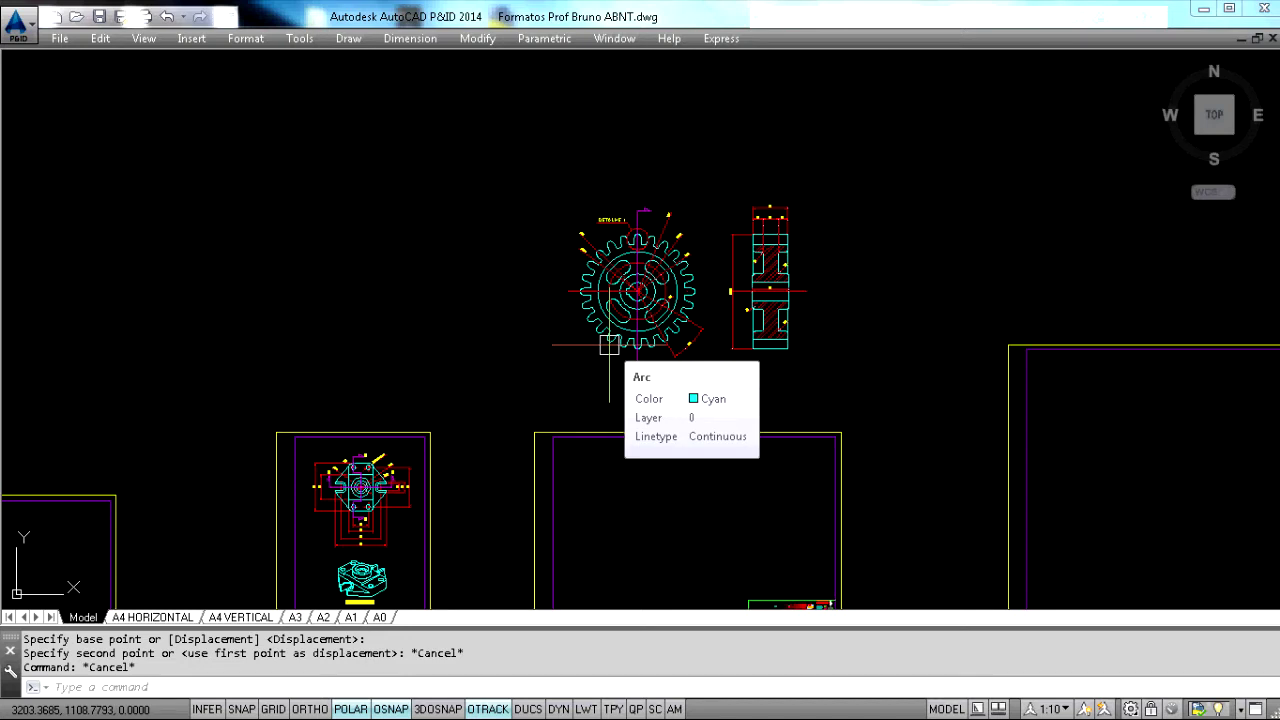
# - Scale the whole horizontal A4 sheet with its title block by a factor of 2 from its lower-right outer corner
pyautogui.moveTo(609, 345); pyautogui.dragTo(805, 299, button='middle')
pyautogui.moveTo(563, 240); pyautogui.dragTo(574, 232, button='middle')
pyautogui.moveTo(472, 290); pyautogui.dragTo(658, 212, button='middle')
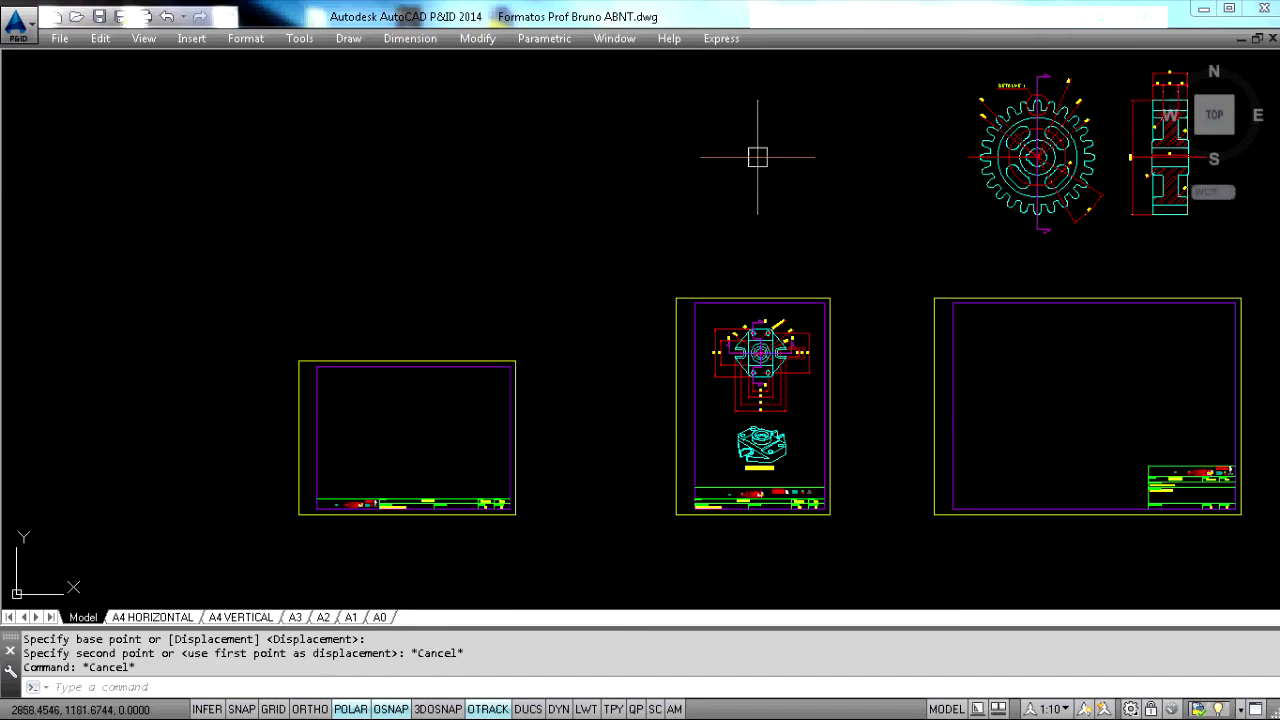
pyautogui.moveTo(758, 157); pyautogui.dragTo(629, 191, button='middle')
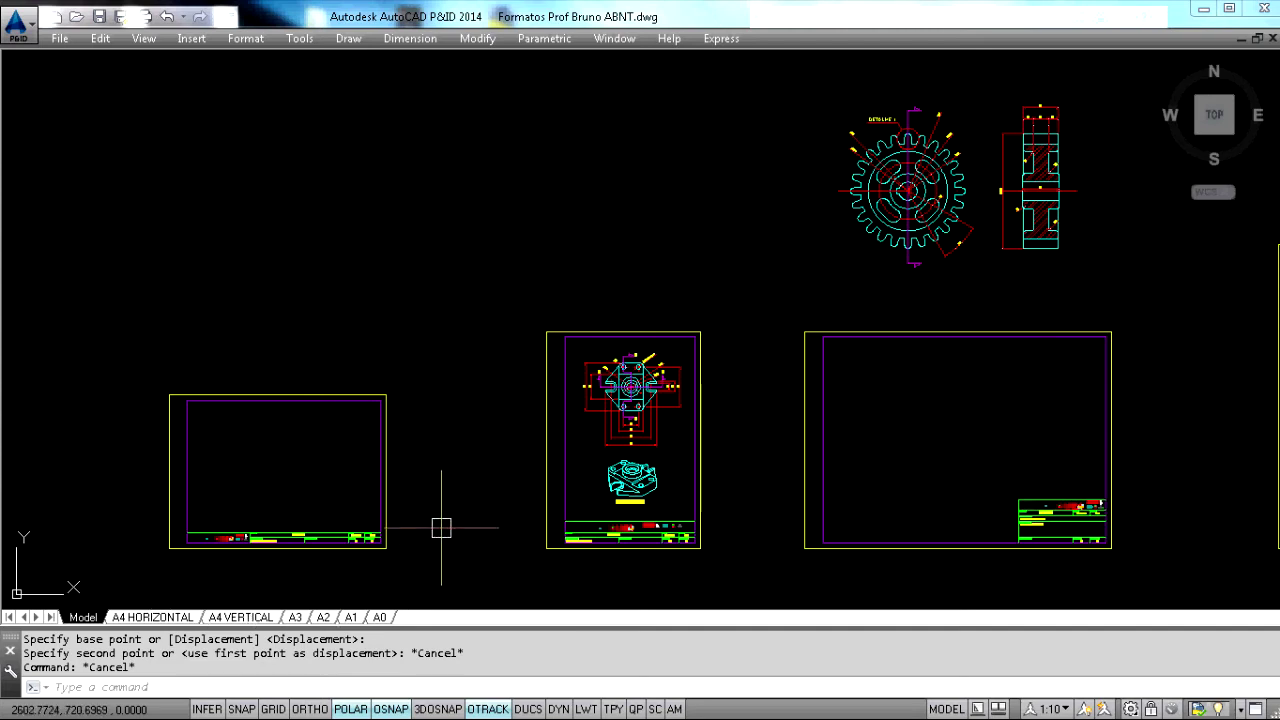
pyautogui.moveTo(259, 471); pyautogui.dragTo(373, 424, button='middle')
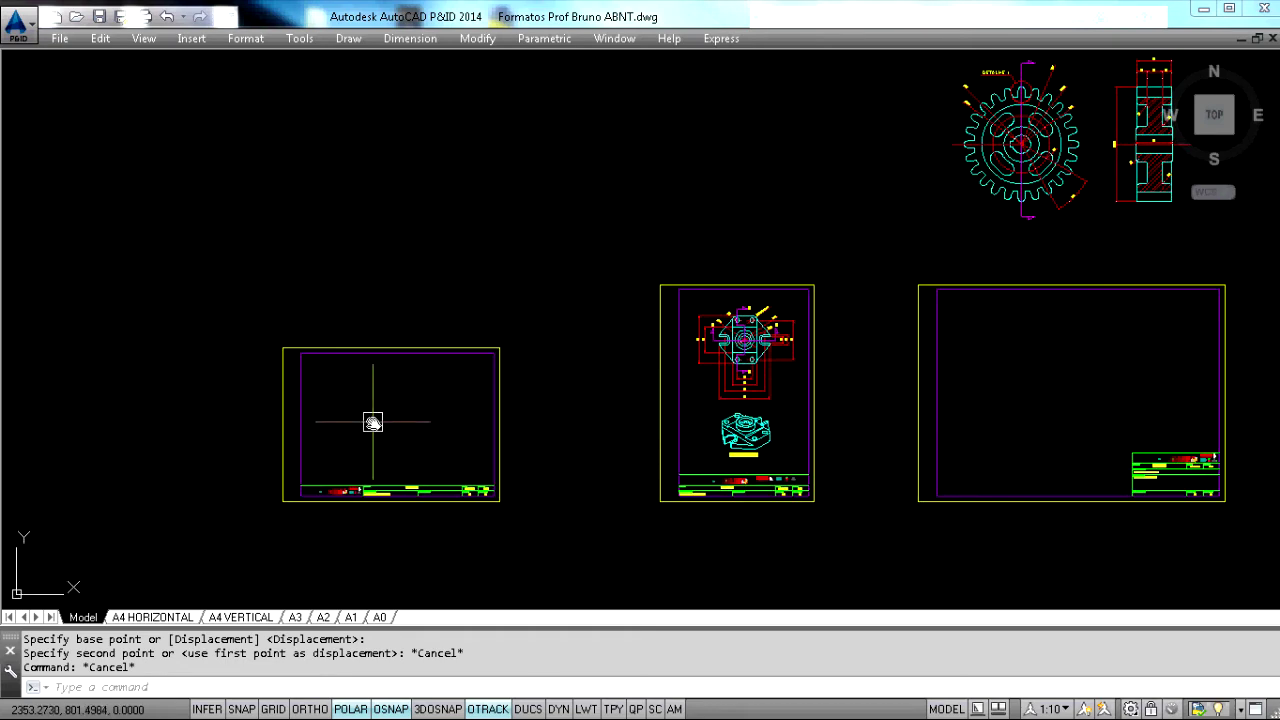
pyautogui.press('Return')
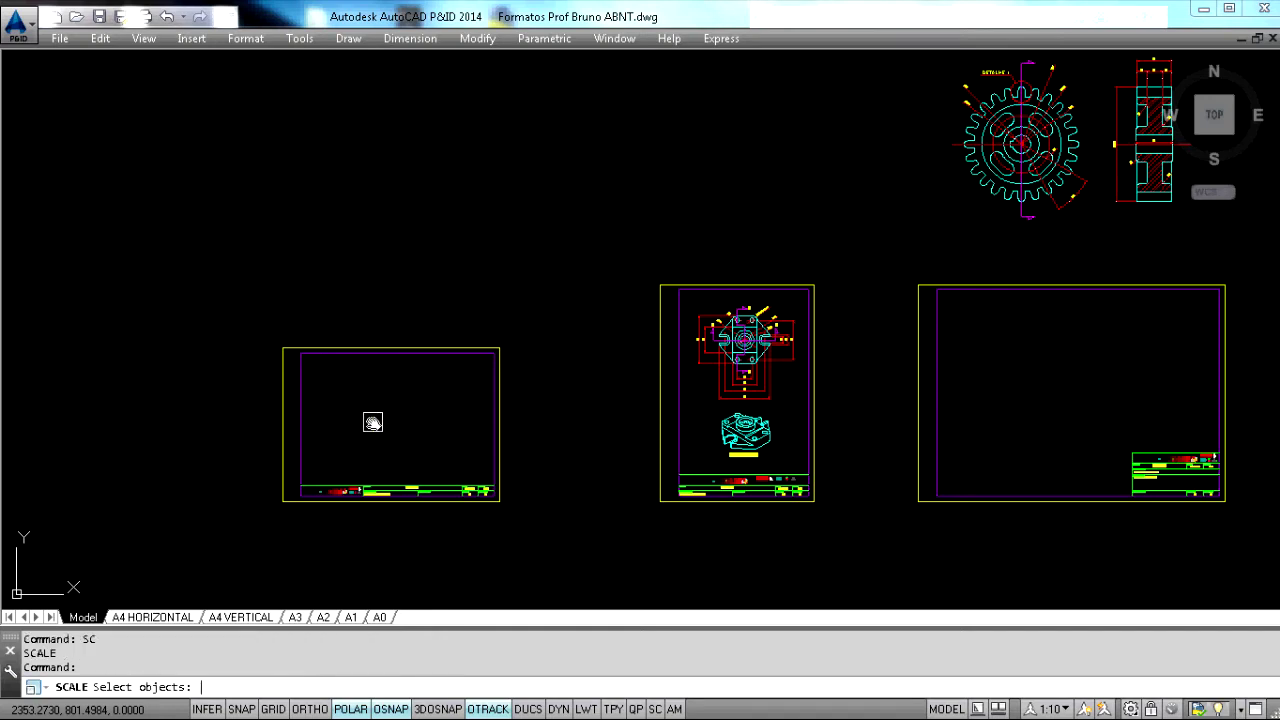
pyautogui.click(208, 260)
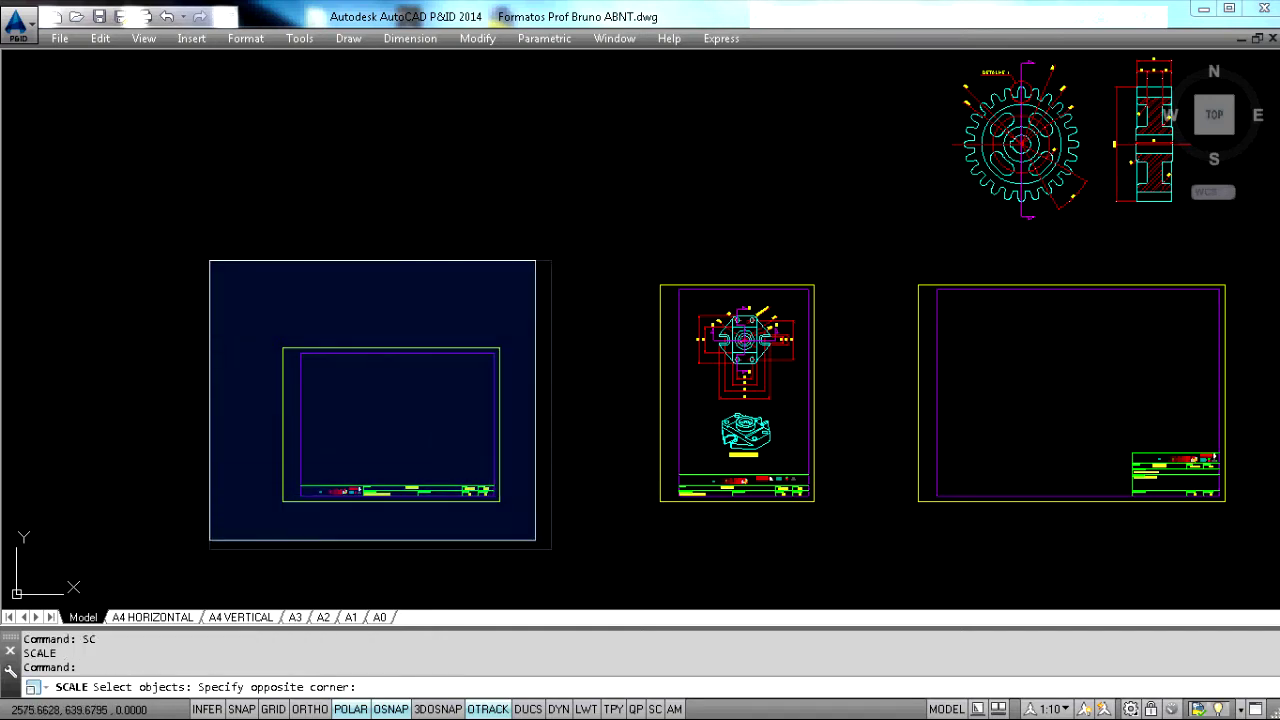
pyautogui.click(557, 551)
pyautogui.press('Return')
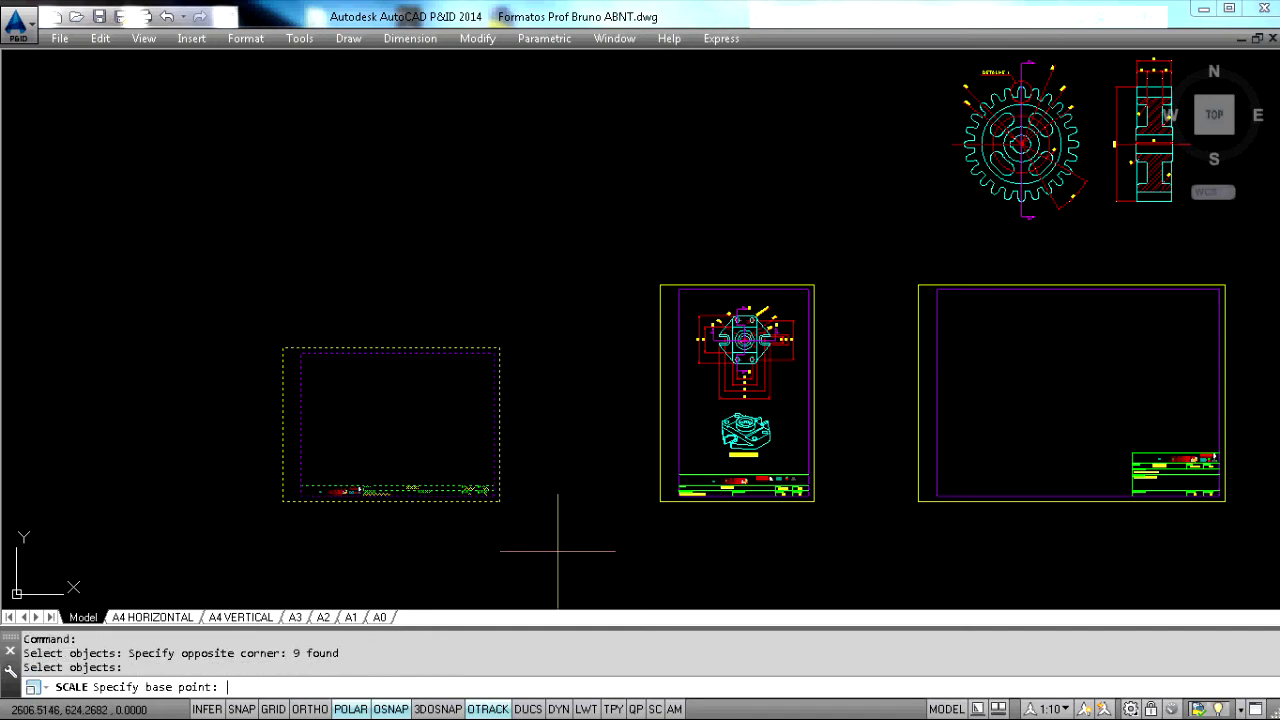
pyautogui.click(499, 501)
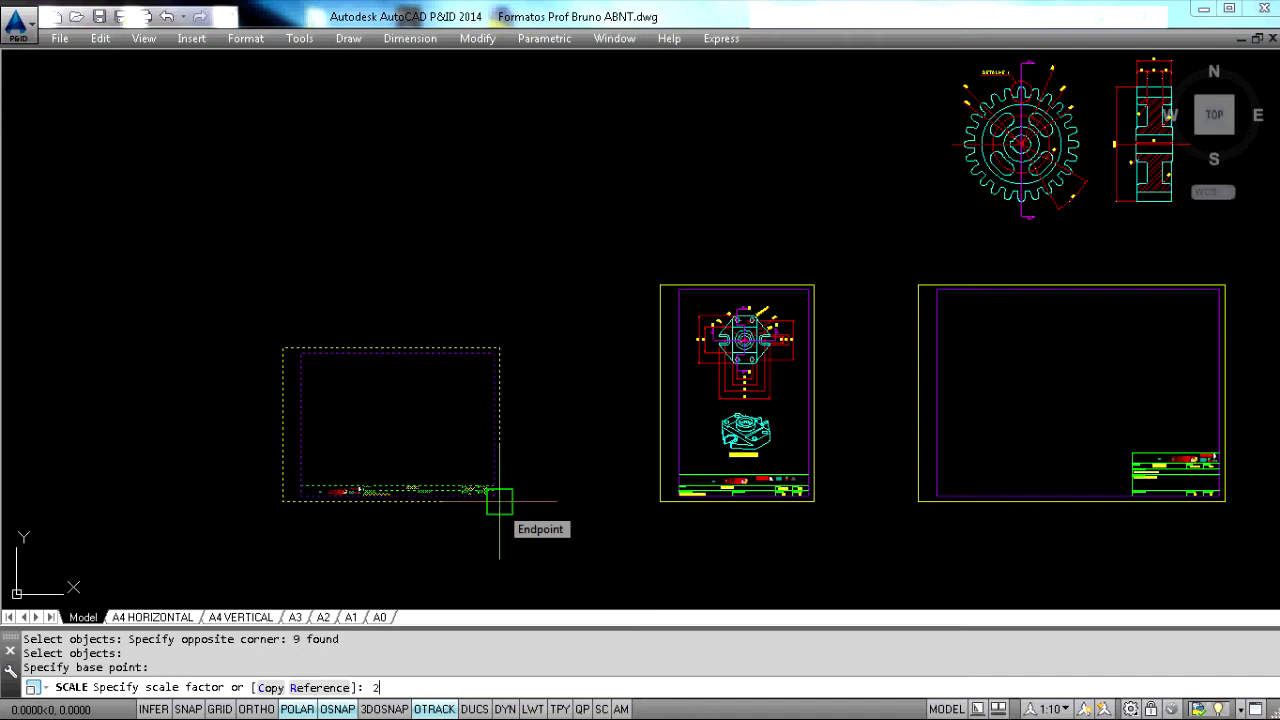
pyautogui.press('Return')
# - Move the gear front view and section view together into the enlarged horizontal A4 sheet, above the title block
pyautogui.scroll(-4, 499, 503)
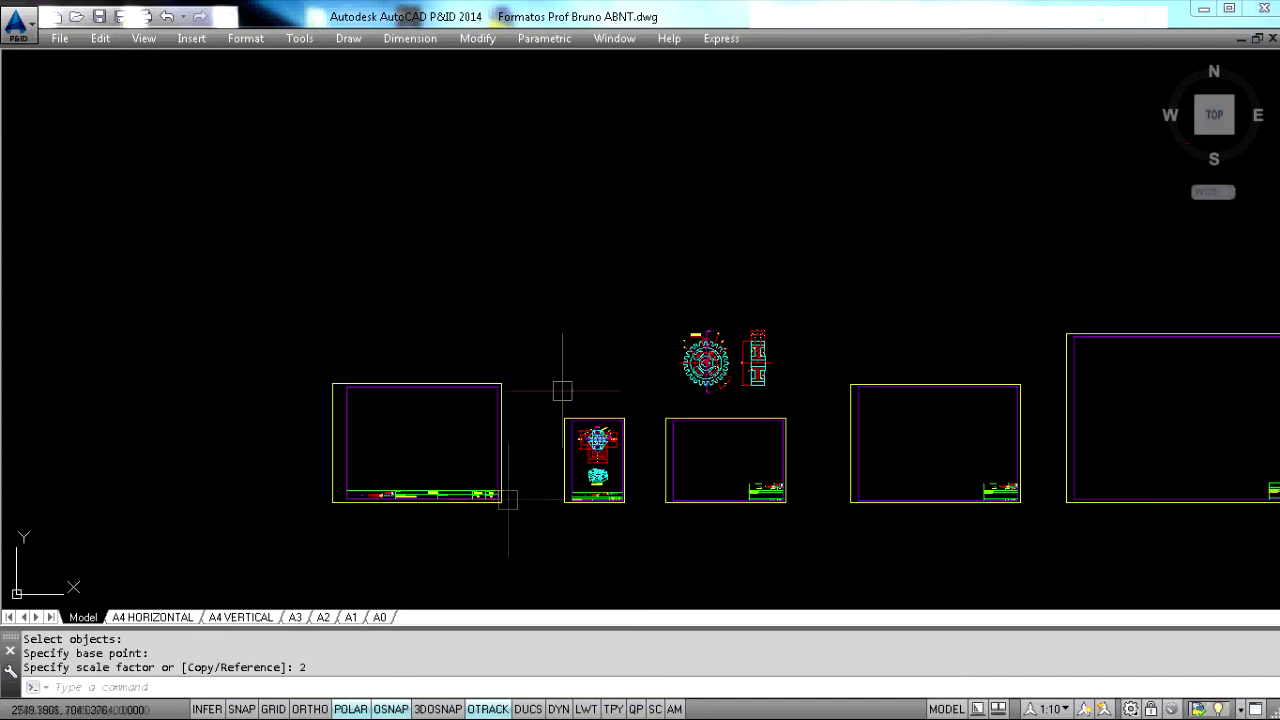
pyautogui.write('m')
pyautogui.press('Return')
pyautogui.click(843, 243)
pyautogui.click(643, 405)
pyautogui.press('Return')
pyautogui.click(704, 362)
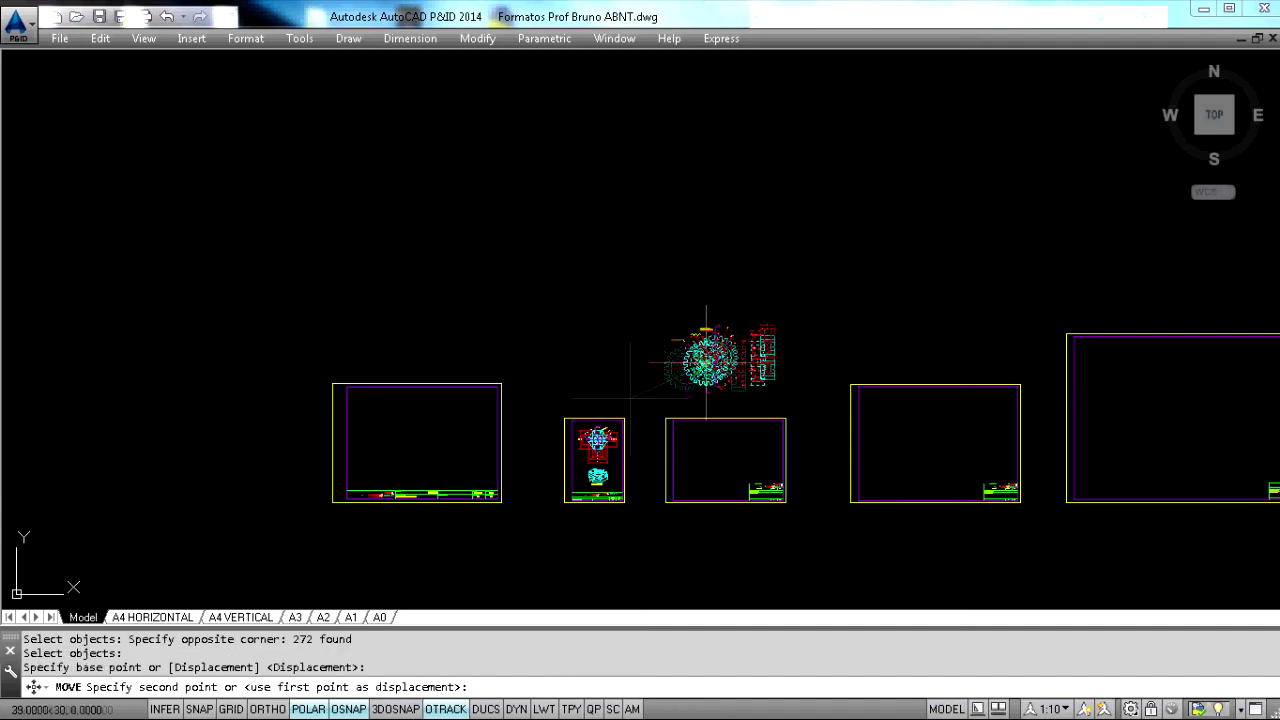
pyautogui.click(390, 448)
# - Change the scale entry in the enlarged horizontal A4 sheet's title block to 1:2
pyautogui.scroll(4, 398, 456)
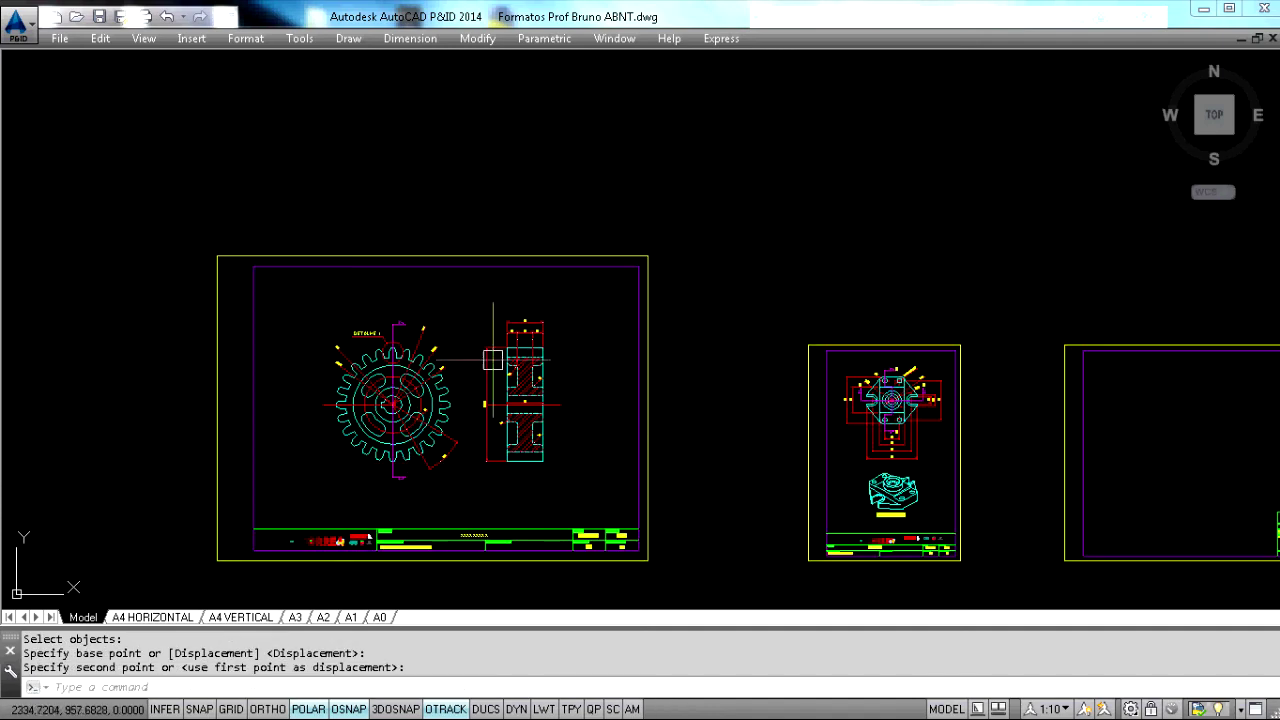
pyautogui.moveTo(445, 420); pyautogui.dragTo(445, 346, button='middle')
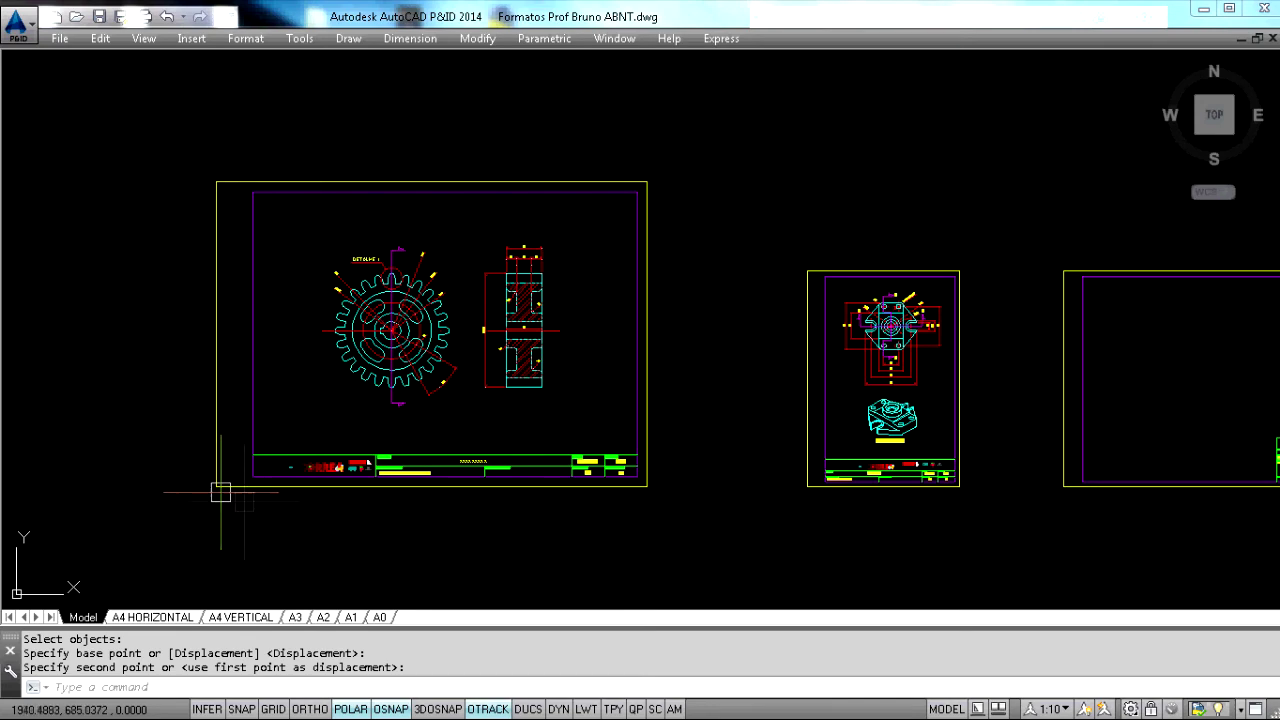
pyautogui.scroll(10, 578, 455)
pyautogui.click(584, 390)
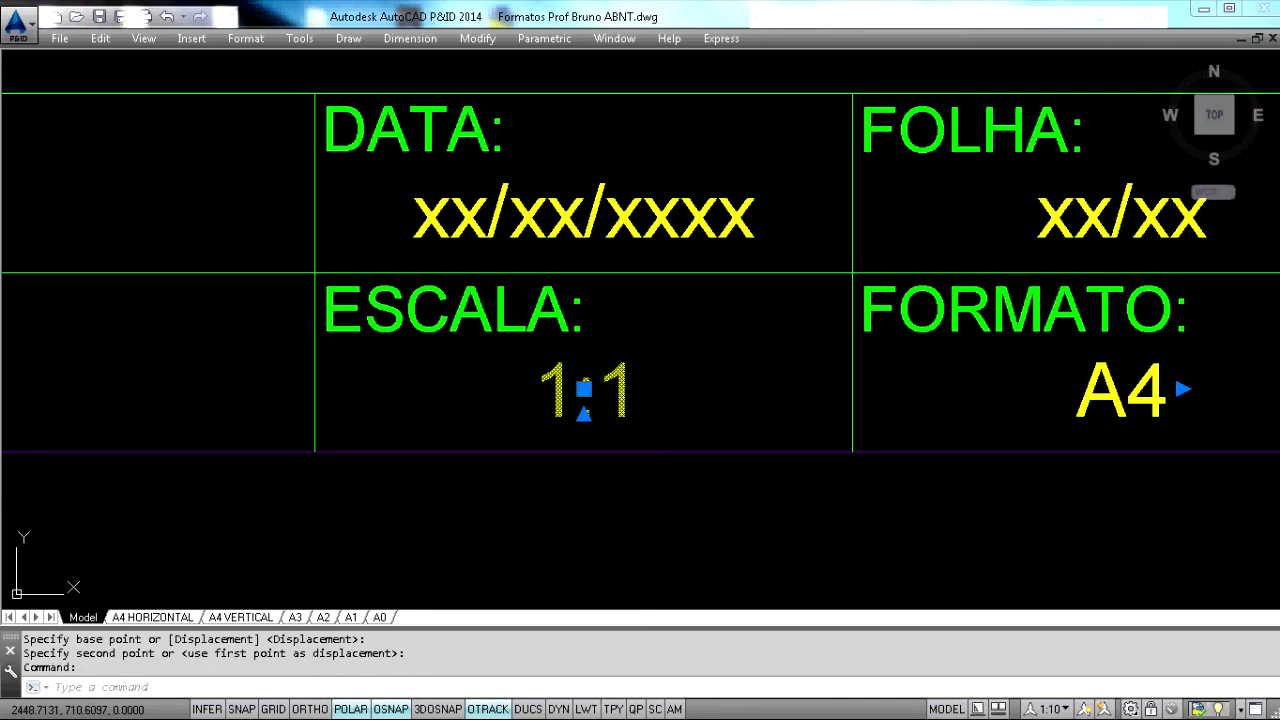
pyautogui.doubleClick(584, 390)
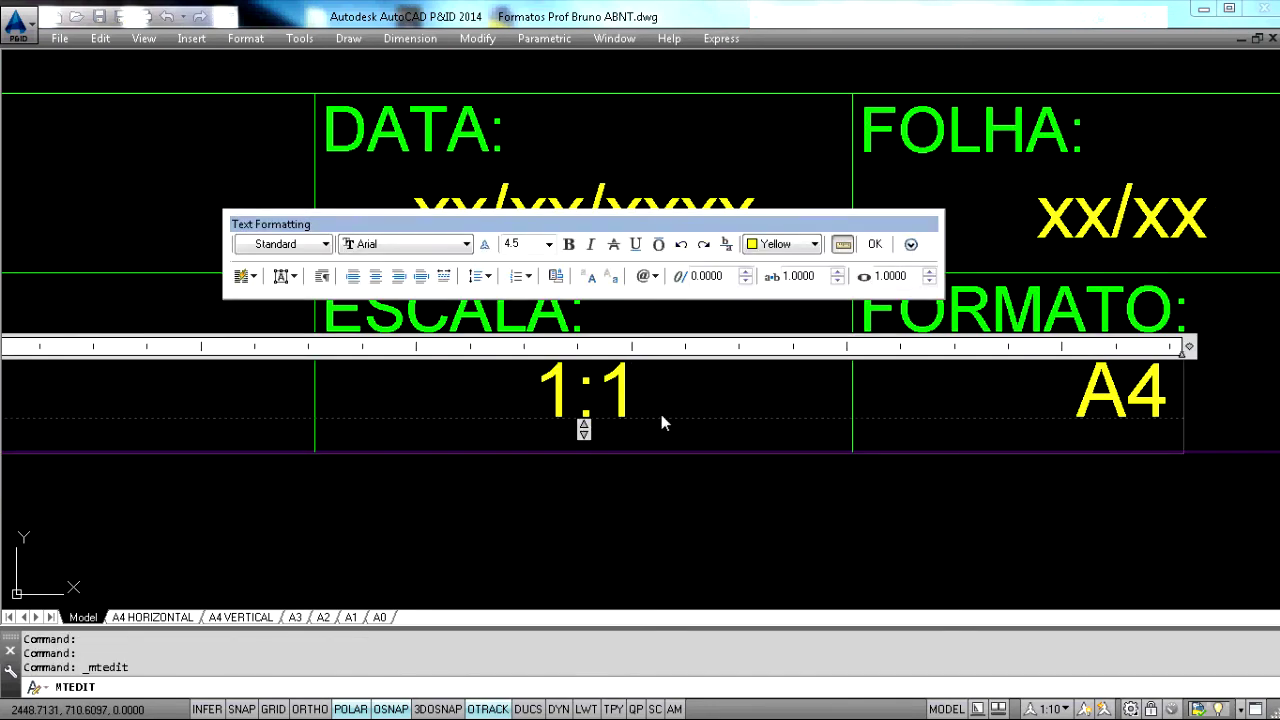
pyautogui.press('BackSpace')
pyautogui.write('2')
pyautogui.click(850, 286)
pyautogui.scroll(-10, 598, 430)
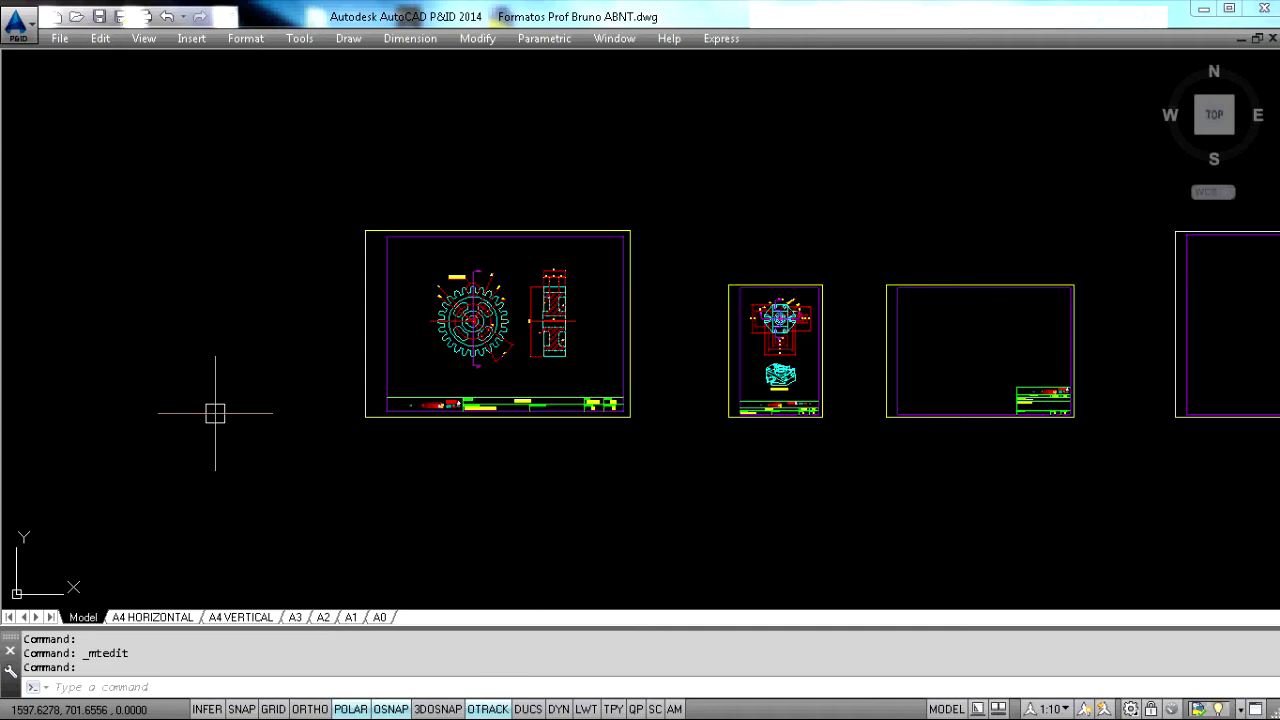
# - Undo the title block scale edit, the gear's move and the enlargement of the horizontal A4 sheet
pyautogui.hotkey('ctrl', 'z')
pyautogui.hotkey('ctrl', 'z')
pyautogui.hotkey('ctrl', 'z')
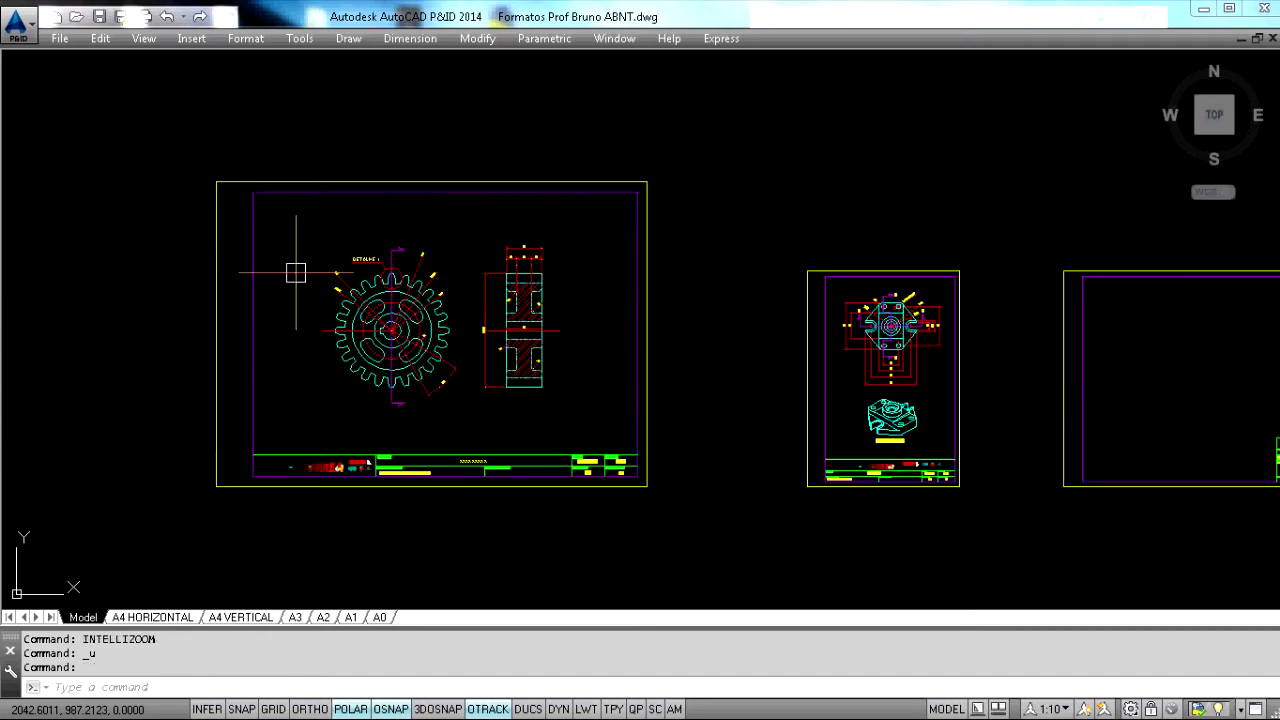
pyautogui.hotkey('ctrl', 'z')
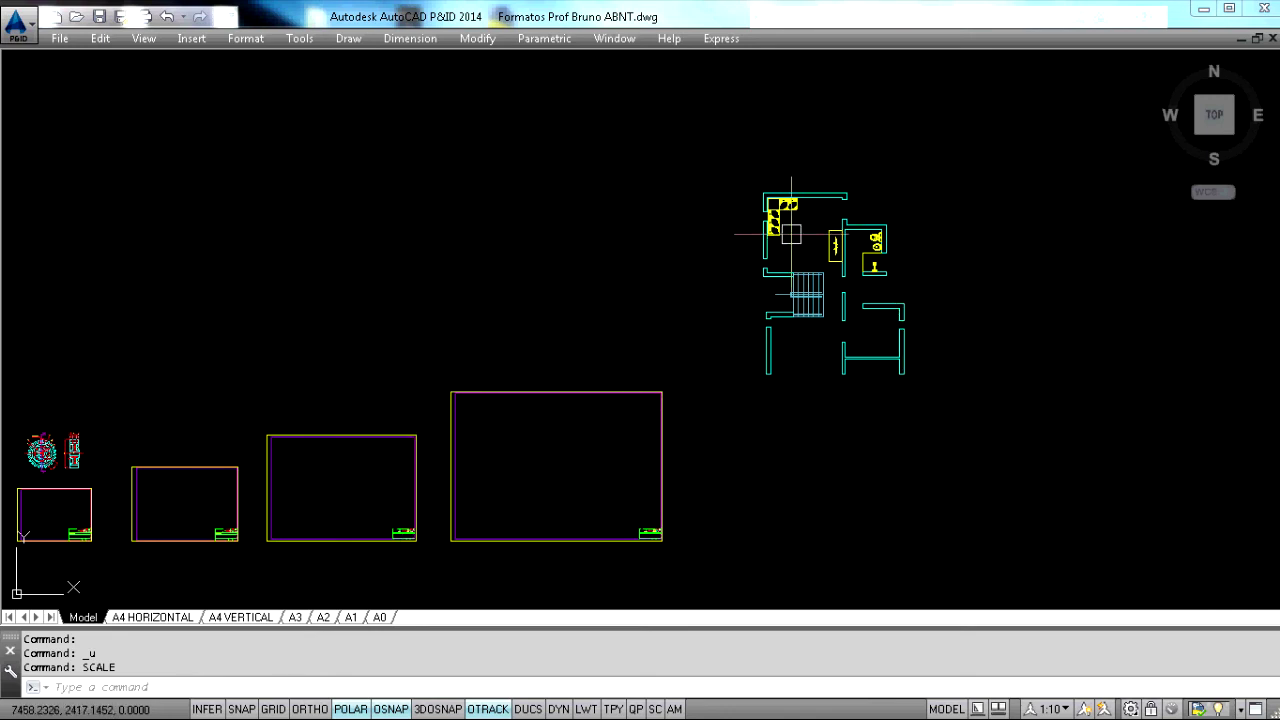
# - Examine the gear views above the A3 sheet, the row of sheet formats and the house floor plan beyond the A0 sheet
pyautogui.moveTo(420, 349); pyautogui.dragTo(1006, 154, button='middle')
pyautogui.scroll(2, 675, 262)
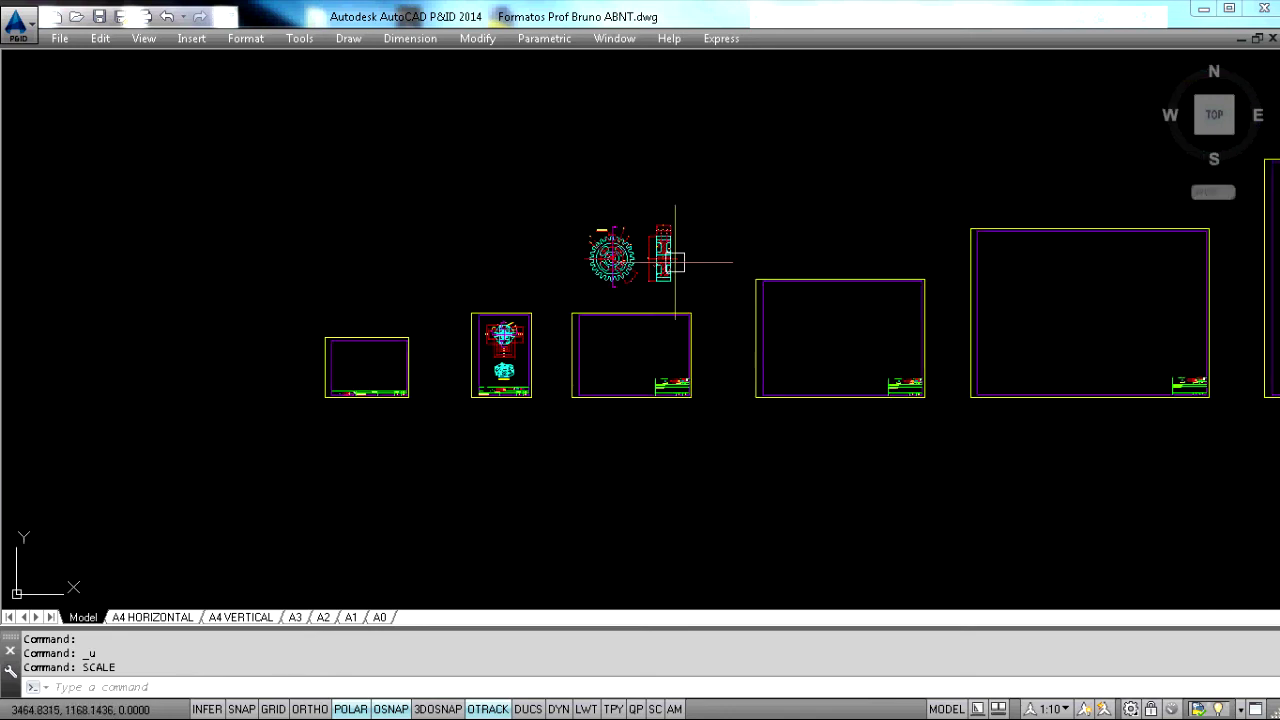
pyautogui.scroll(-2, 690, 263)
pyautogui.scroll(2, 673, 278)
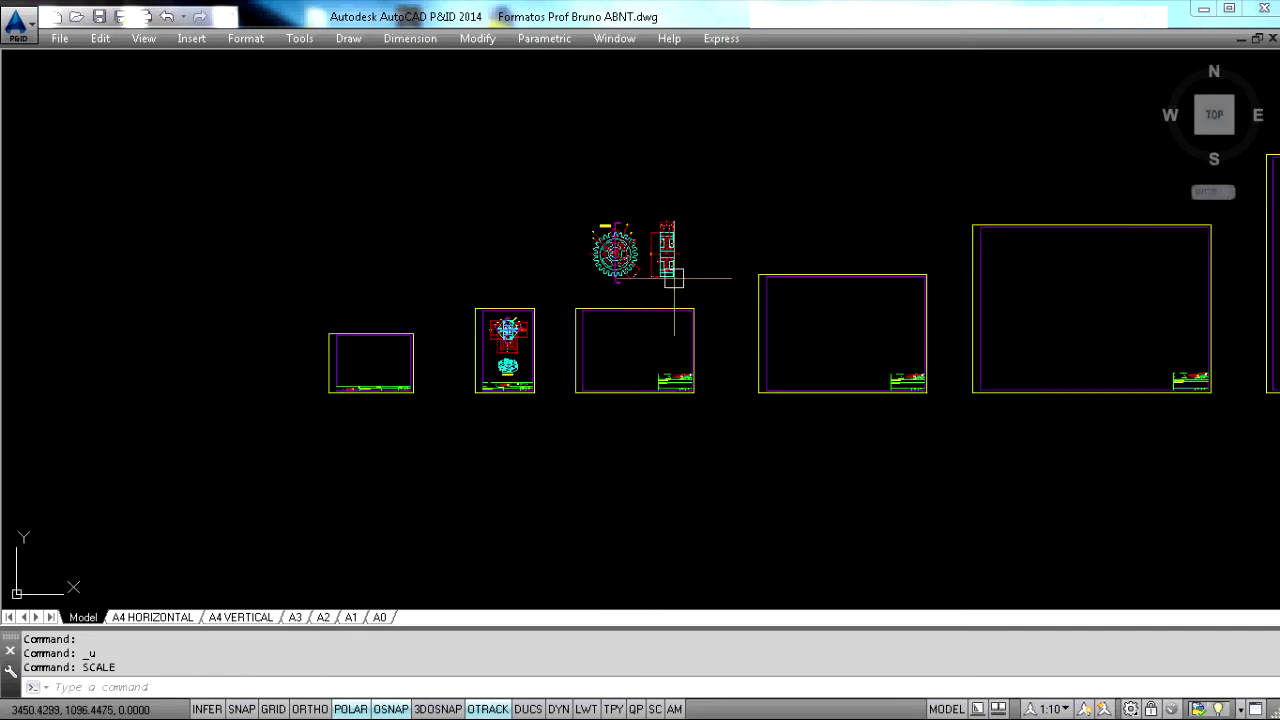
pyautogui.scroll(1, 632, 207)
pyautogui.scroll(2, 639, 165)
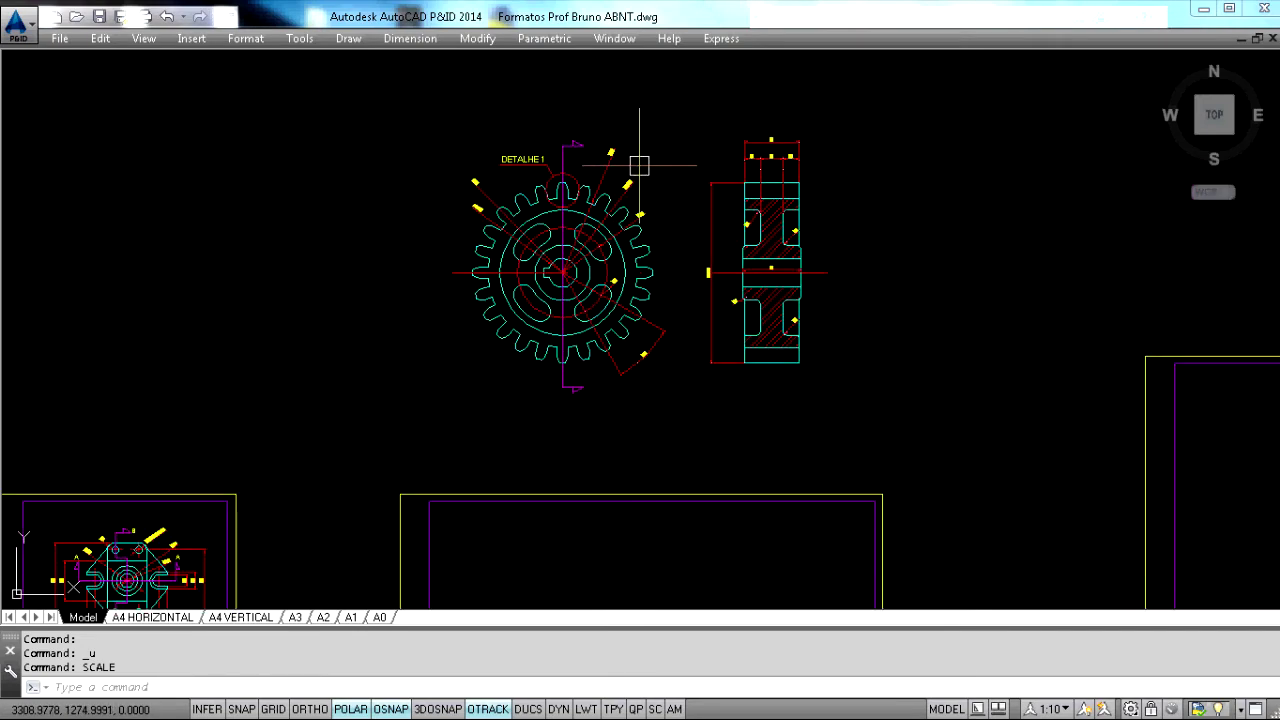
pyautogui.scroll(-4, 695, 394)
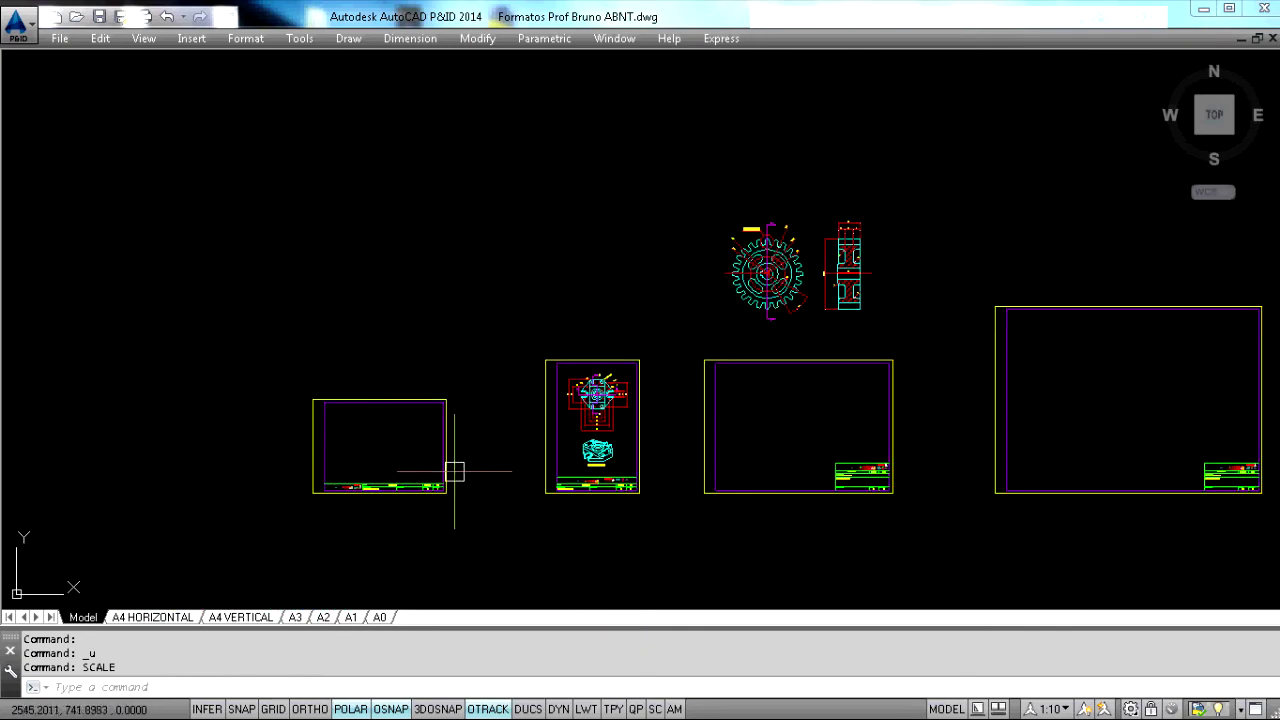
pyautogui.moveTo(455, 471)
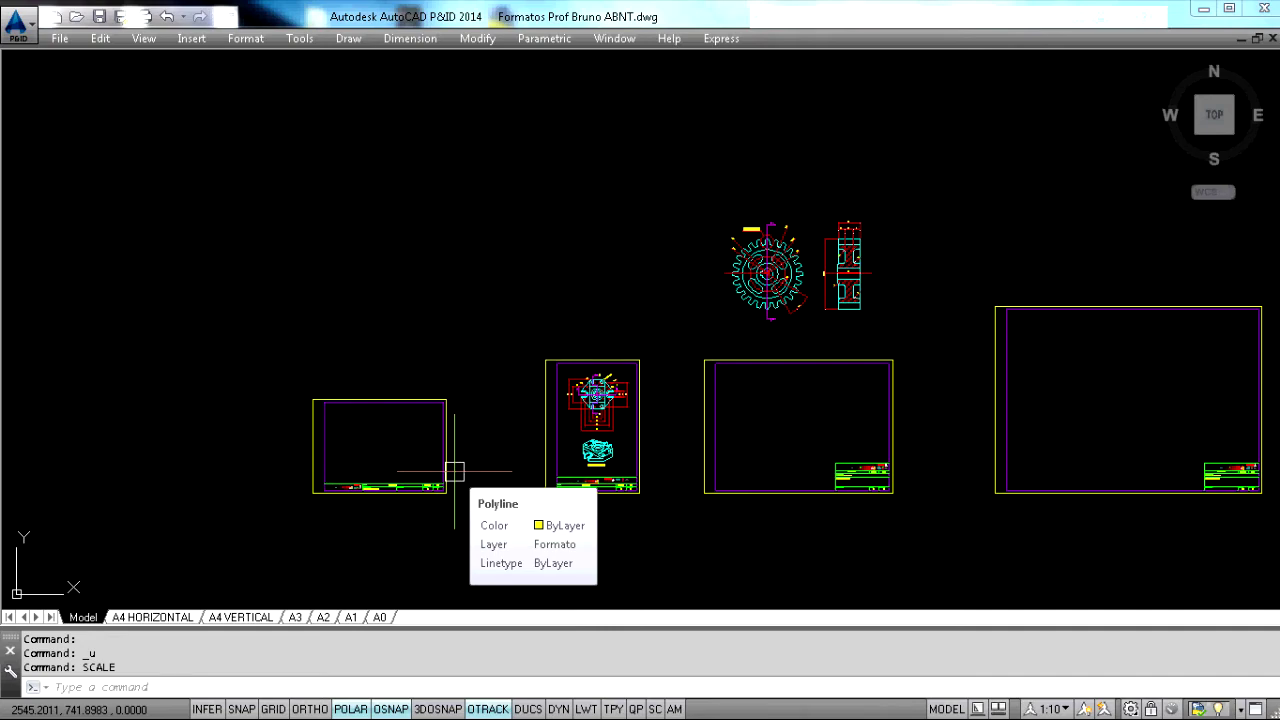
pyautogui.moveTo(1155, 258); pyautogui.dragTo(531, 330, button='middle')
pyautogui.moveTo(1240, 240); pyautogui.dragTo(43, 368, button='middle')
pyautogui.scroll(-3, 641, 309)
pyautogui.scroll(2, 685, 290)
pyautogui.moveTo(660, 266); pyautogui.dragTo(626, 357, button='middle')
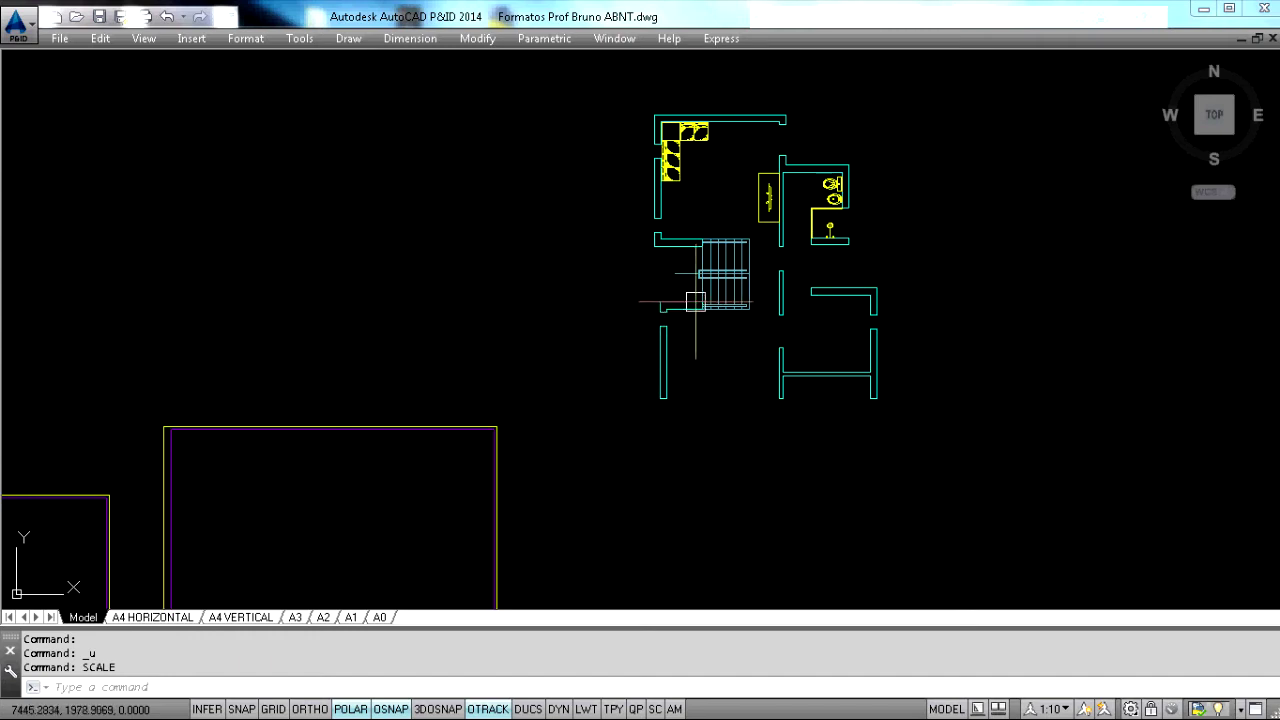
# - Add a vertical dimension across the full width of the floor plan's staircase, between the corners of its outer edge
pyautogui.scroll(2, 692, 310)
pyautogui.write('dim')
pyautogui.press('Return')
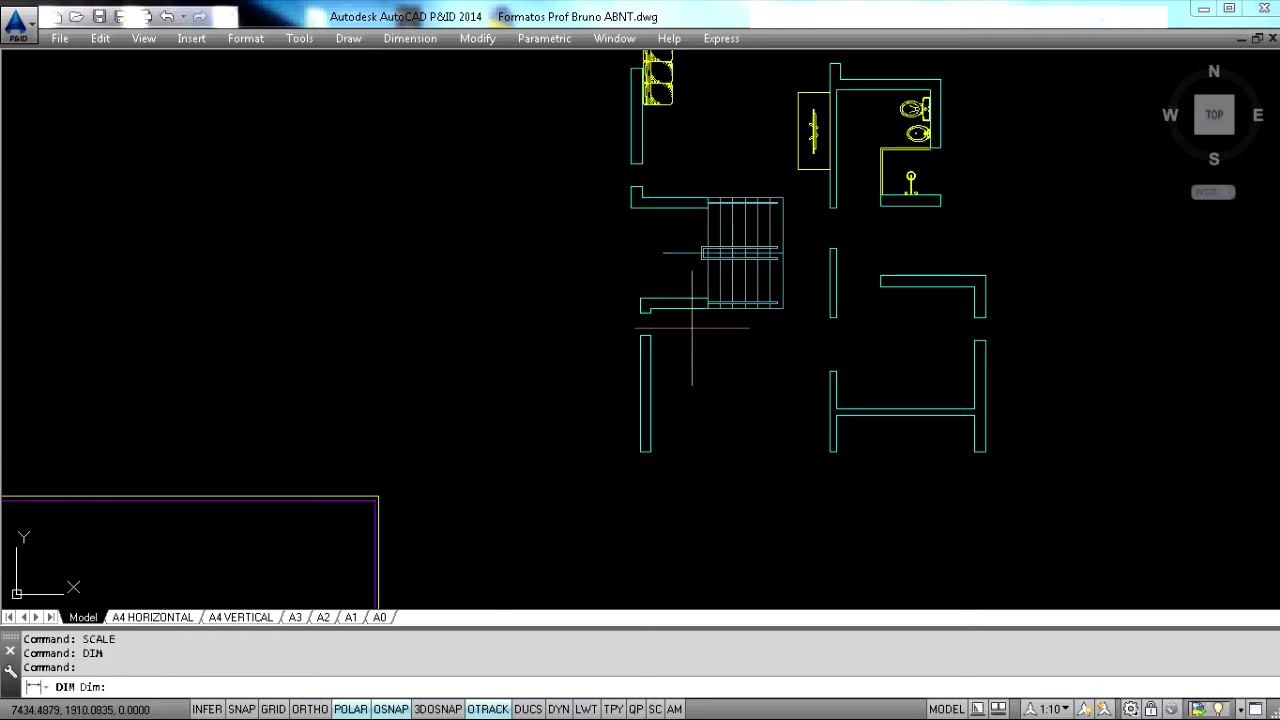
pyautogui.write('vert')
pyautogui.press('Return')
pyautogui.scroll(2, 800, 235)
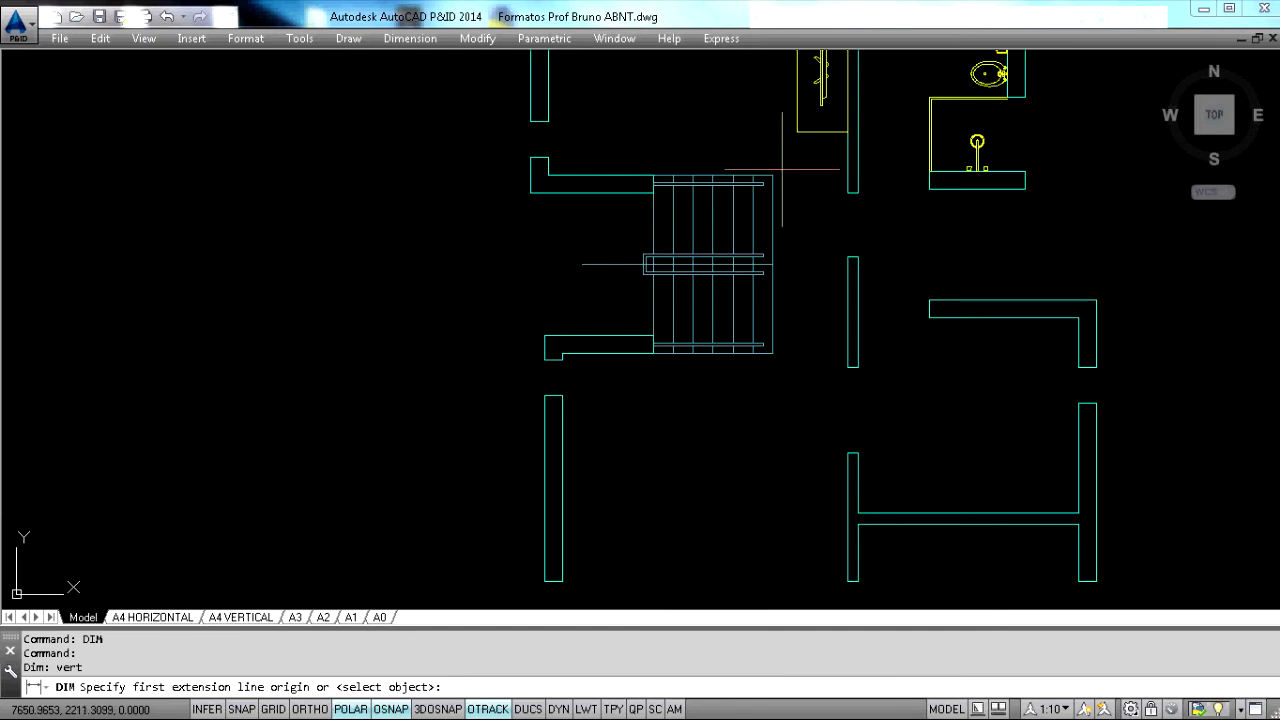
pyautogui.click(772, 175)
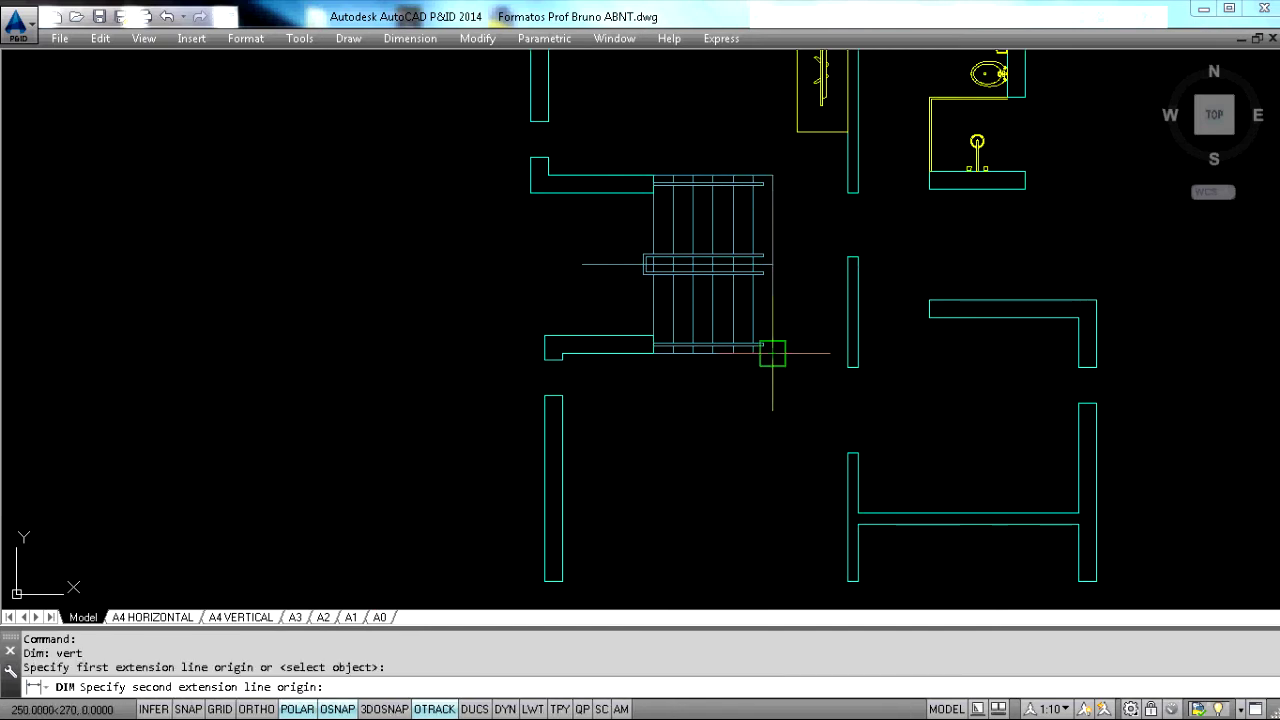
pyautogui.click(771, 352)
pyautogui.click(810, 265)
pyautogui.press('Return')
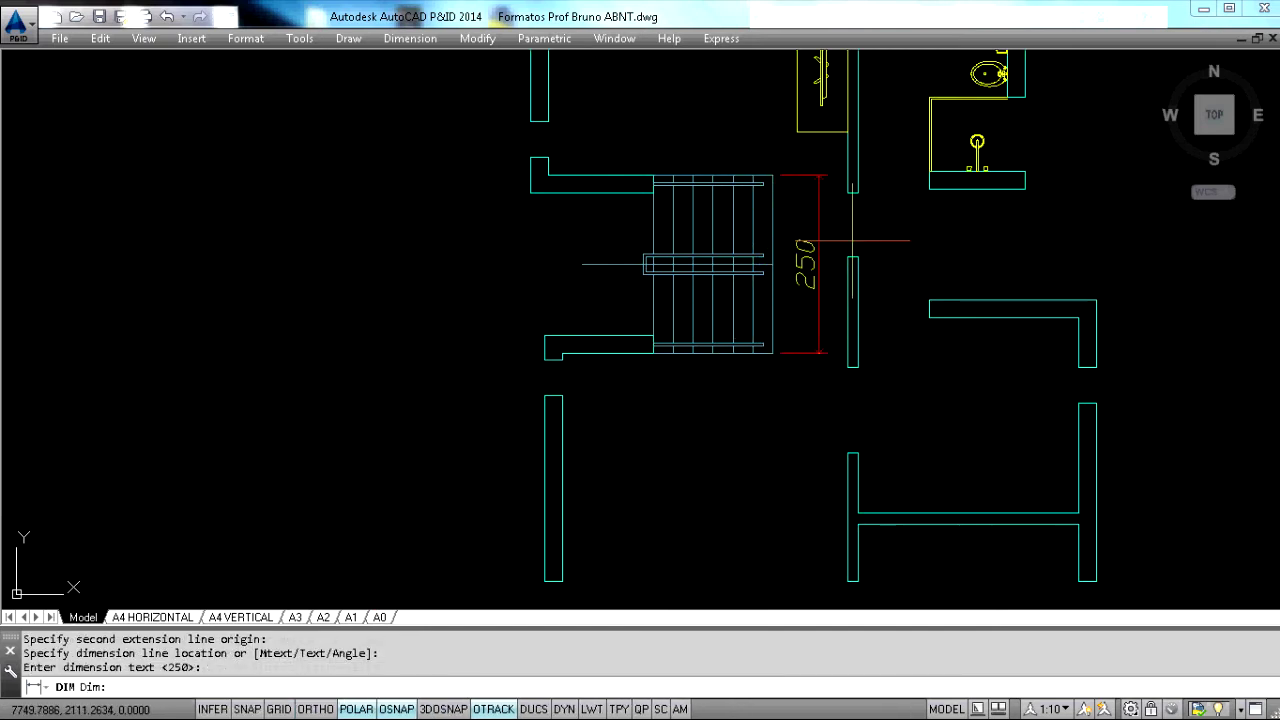
# - End the dimension command and delete the vertical dimension beside the staircase
pyautogui.scroll(2, 837, 220)
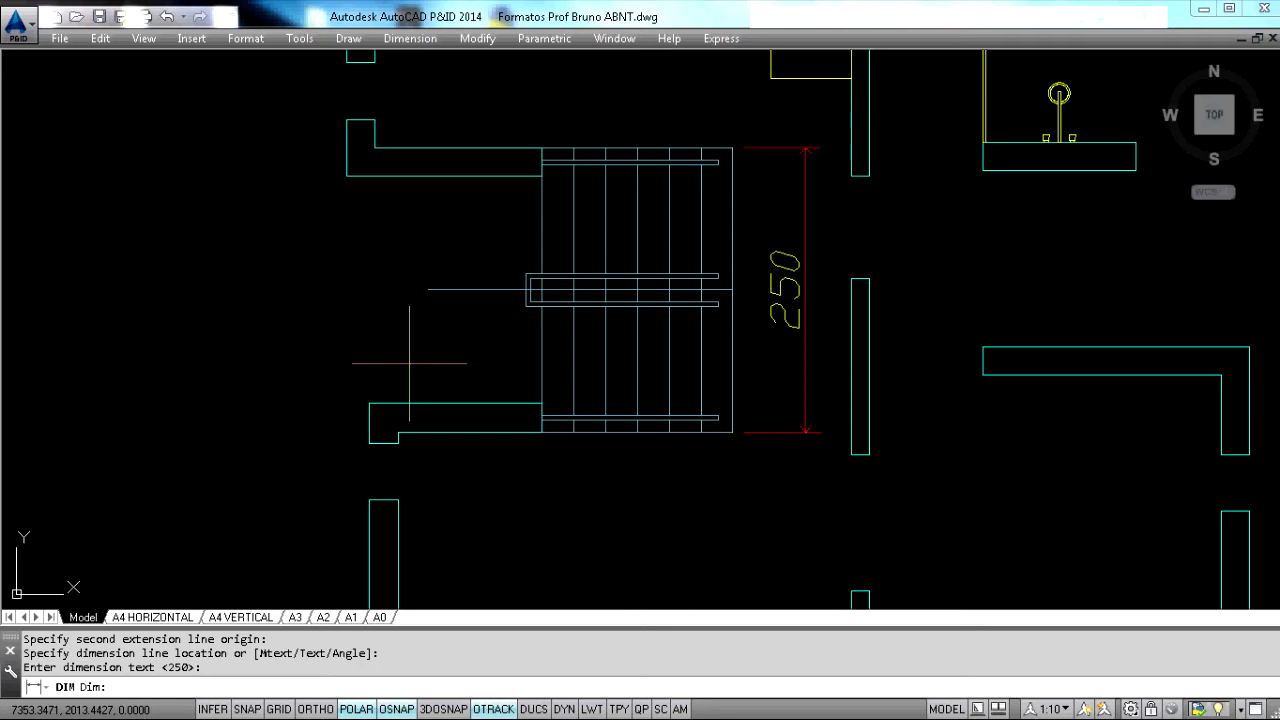
pyautogui.scroll(-2, 409, 363)
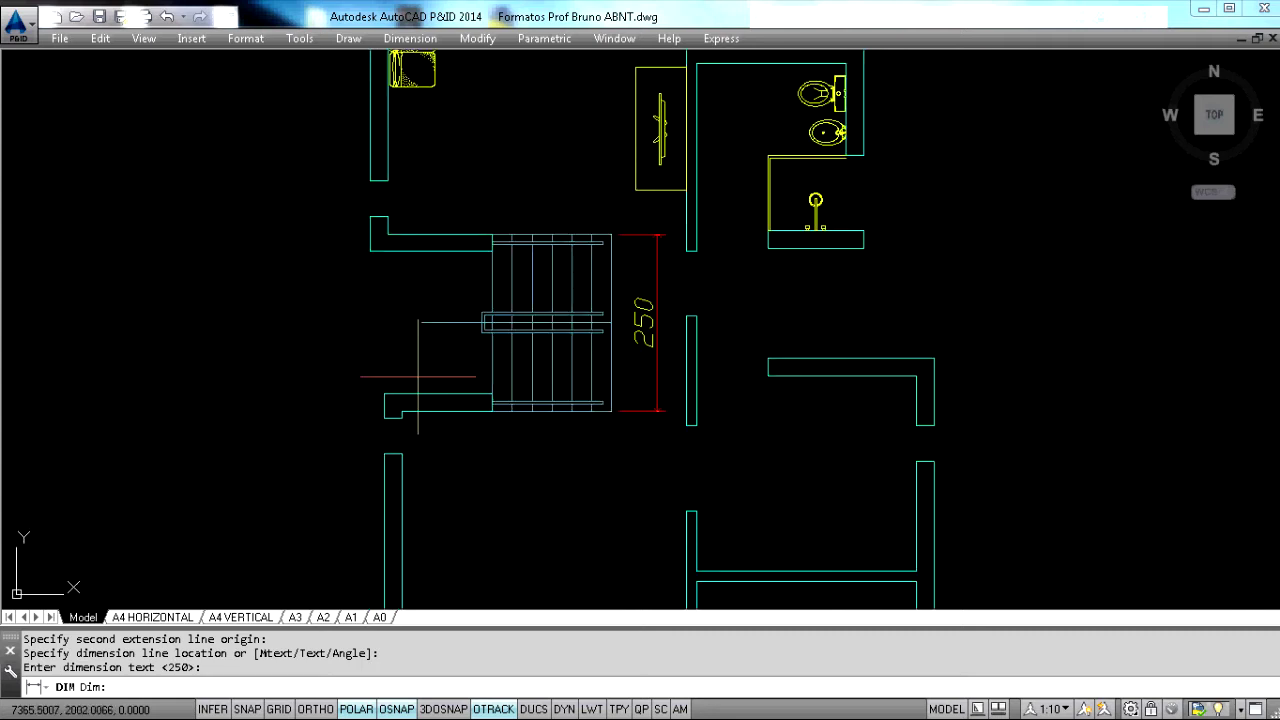
pyautogui.scroll(-2, 596, 296)
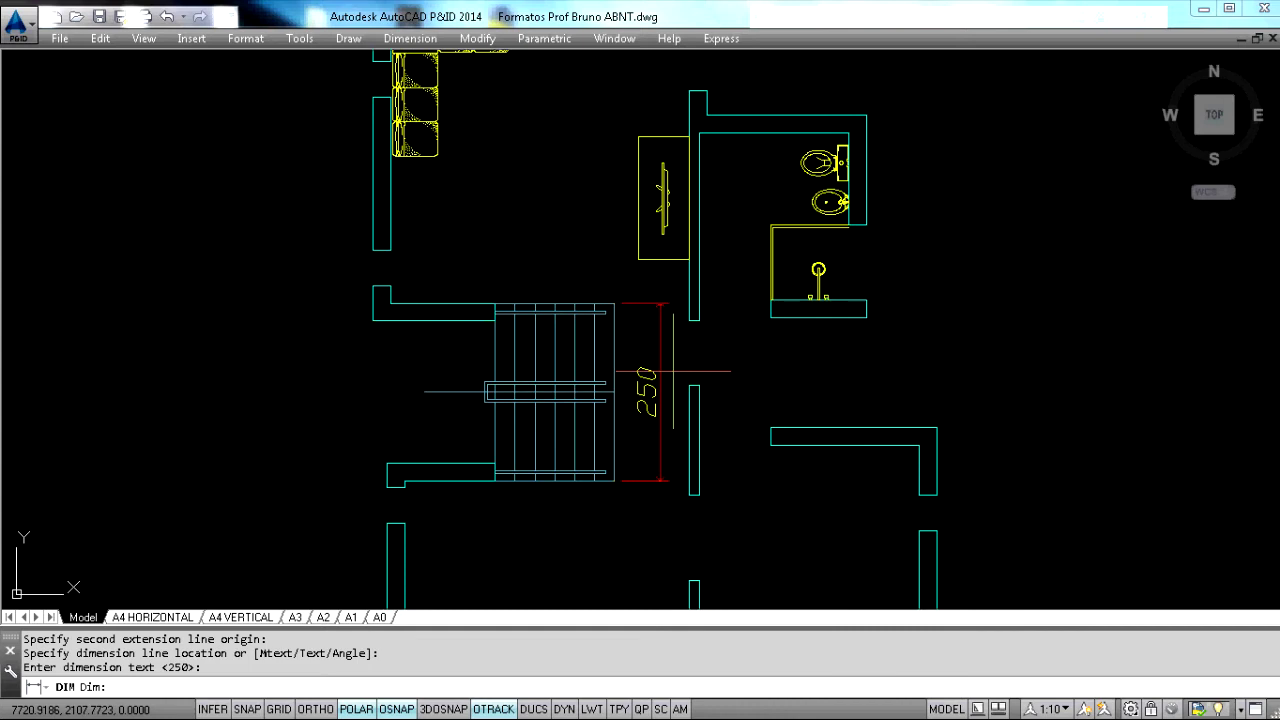
pyautogui.scroll(-2, 673, 370)
pyautogui.scroll(4, 668, 366)
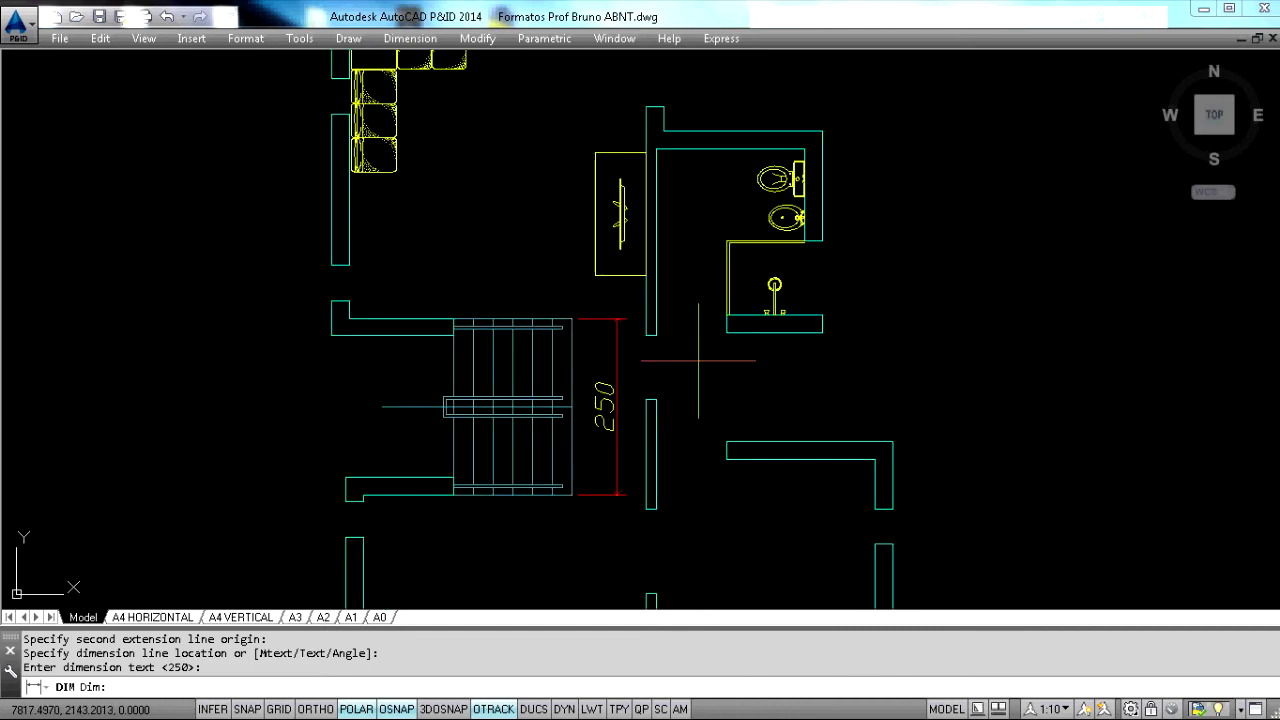
pyautogui.press('Escape')
pyautogui.press('Escape')
pyautogui.click(619, 356)
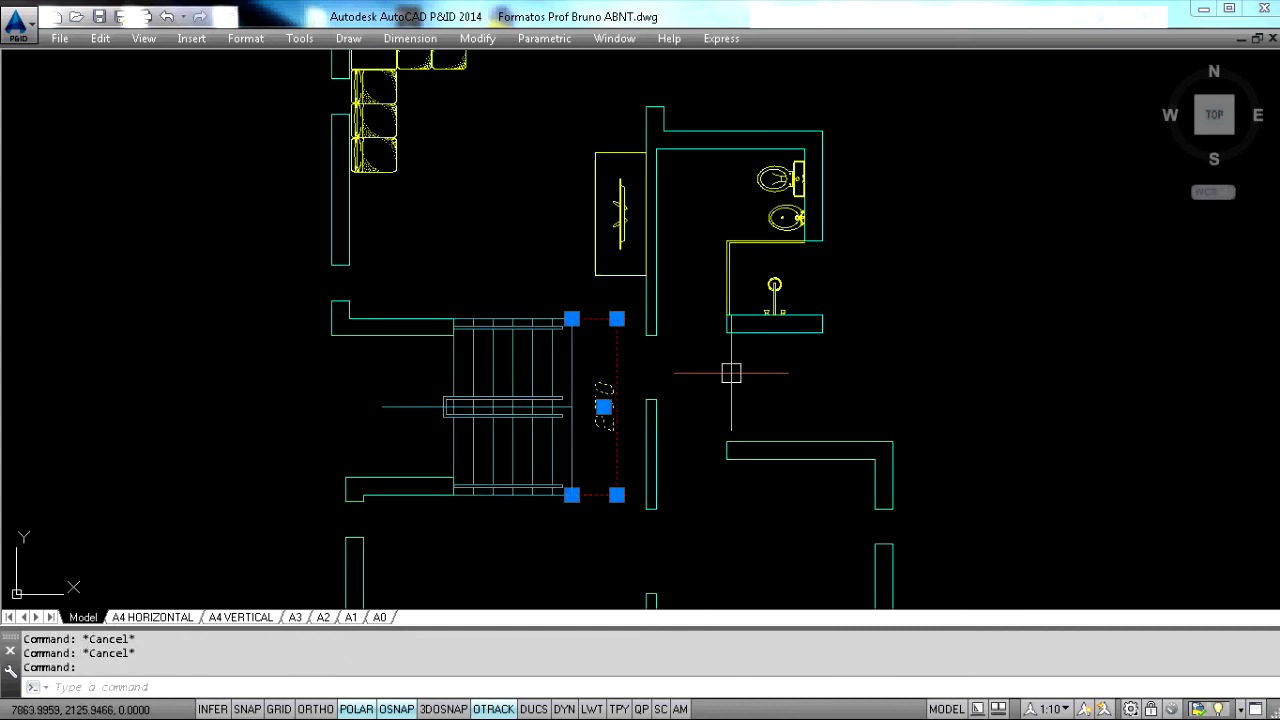
pyautogui.press('Delete')
# - Replace the title placeholder in the A3 sheet's title block with "100cm = 1m = 1000mm"
pyautogui.scroll(-6, 731, 373)
pyautogui.moveTo(627, 407); pyautogui.dragTo(744, 270, button='middle')
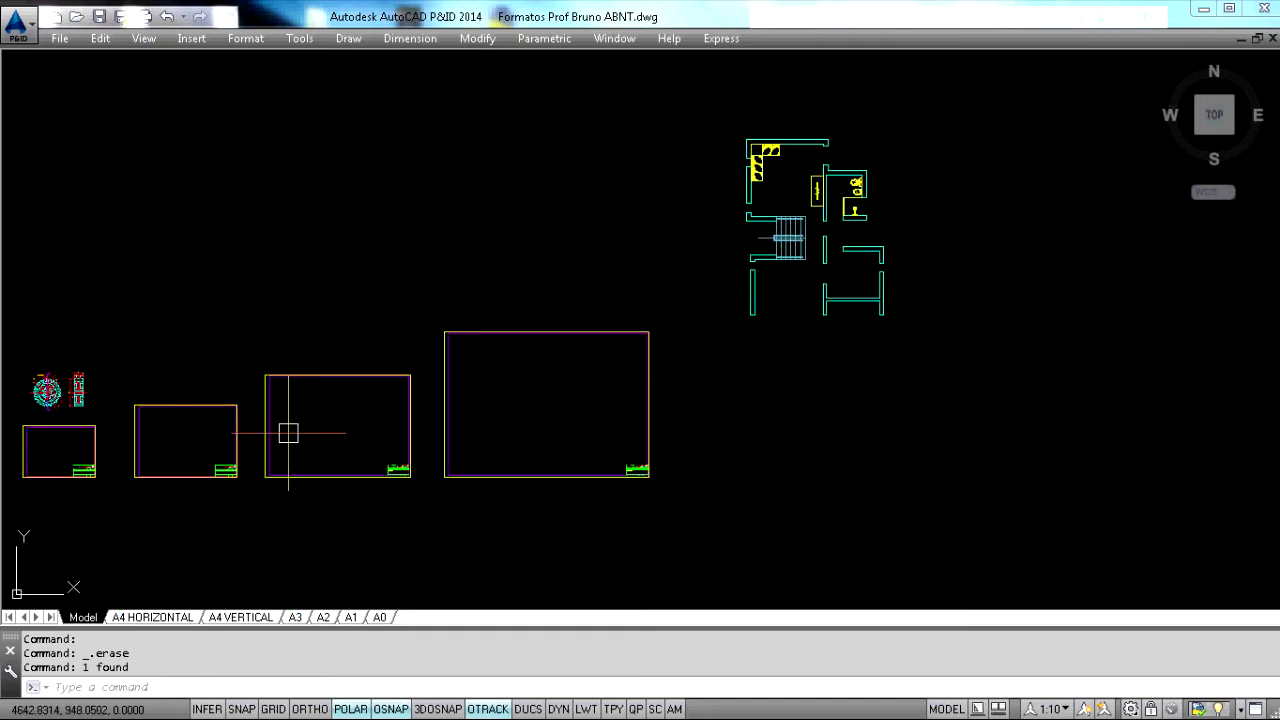
pyautogui.moveTo(300, 434); pyautogui.dragTo(481, 415, button='middle')
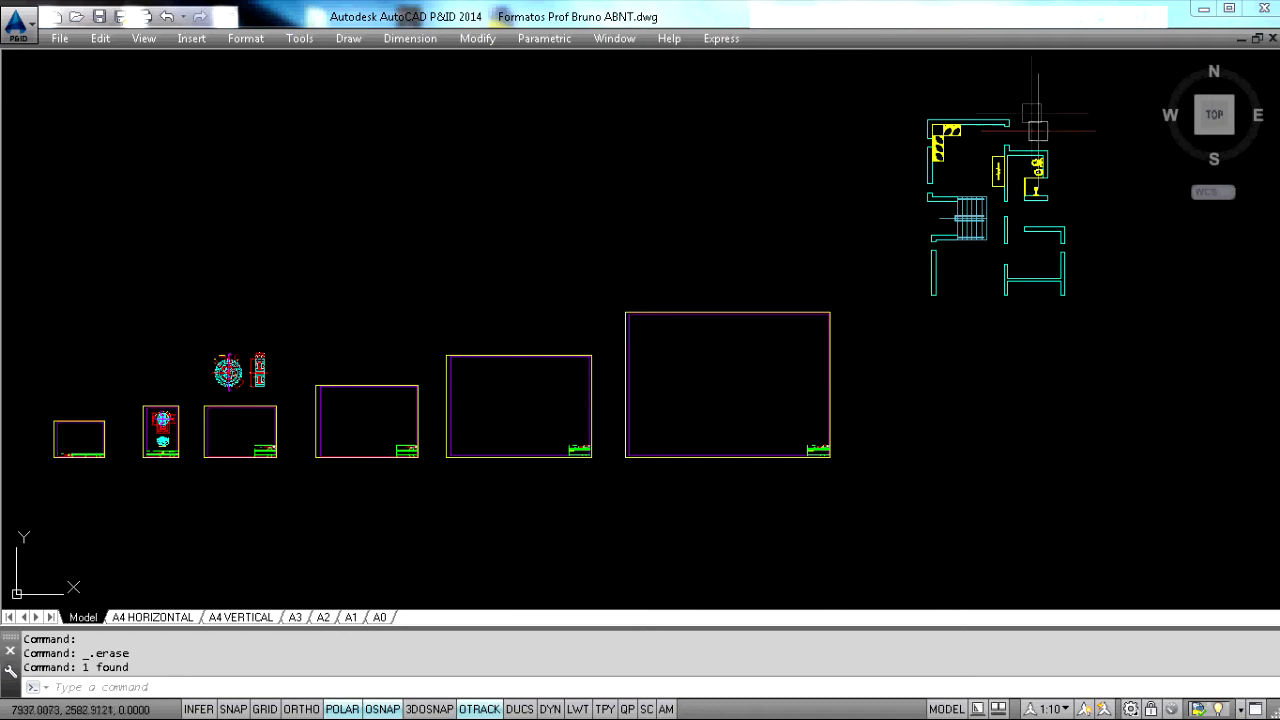
pyautogui.moveTo(948, 131); pyautogui.dragTo(942, 198, button='middle')
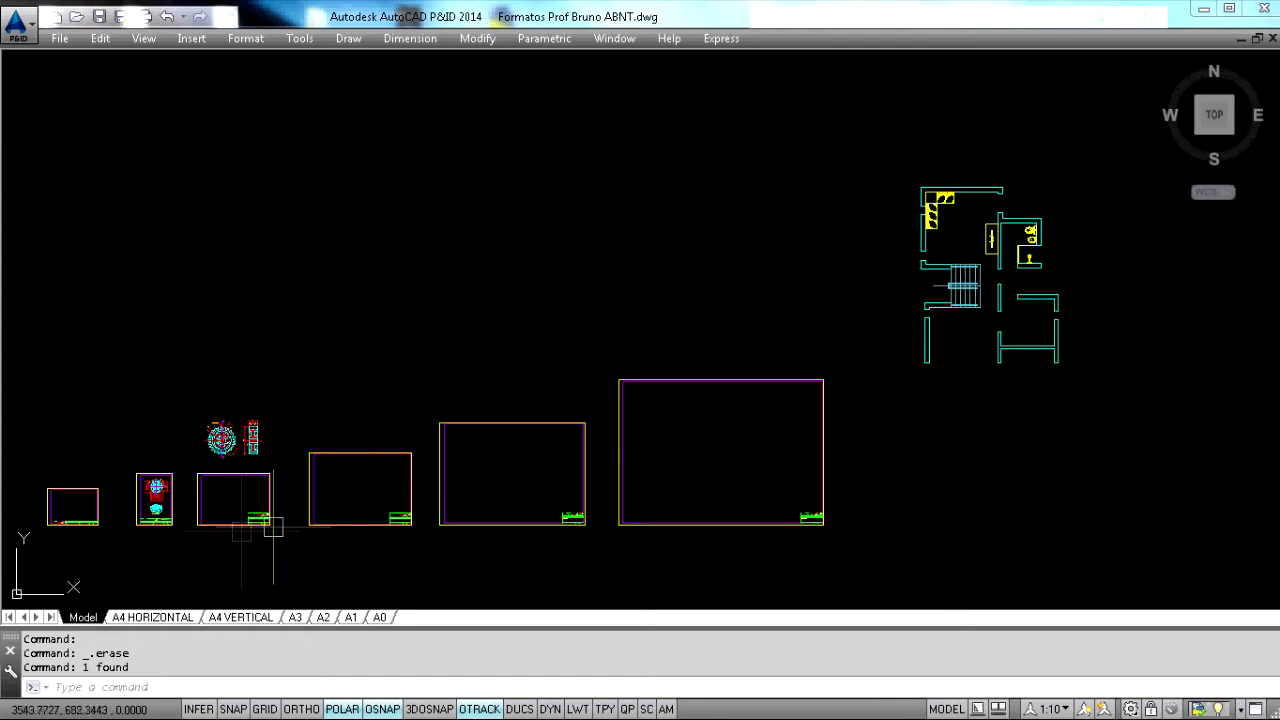
pyautogui.scroll(15, 236, 524)
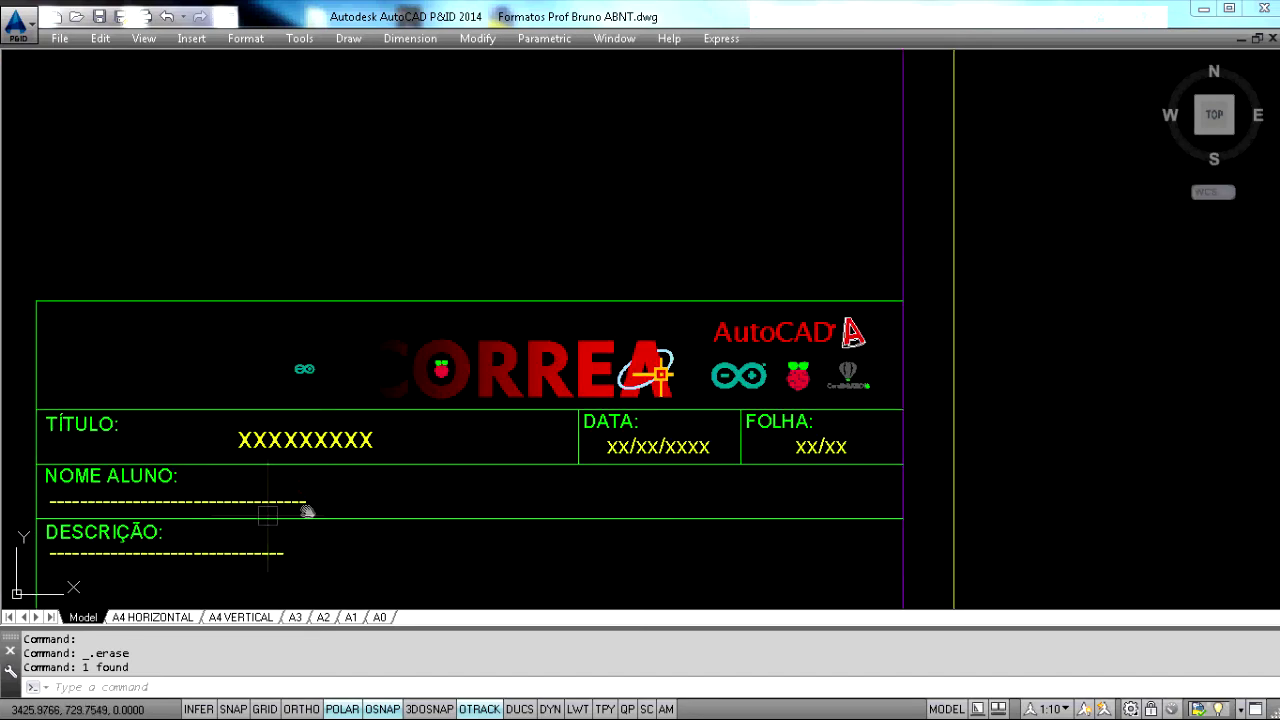
pyautogui.moveTo(266, 517); pyautogui.dragTo(590, 455, button='middle')
pyautogui.scroll(5, 590, 455)
pyautogui.doubleClick(648, 457)
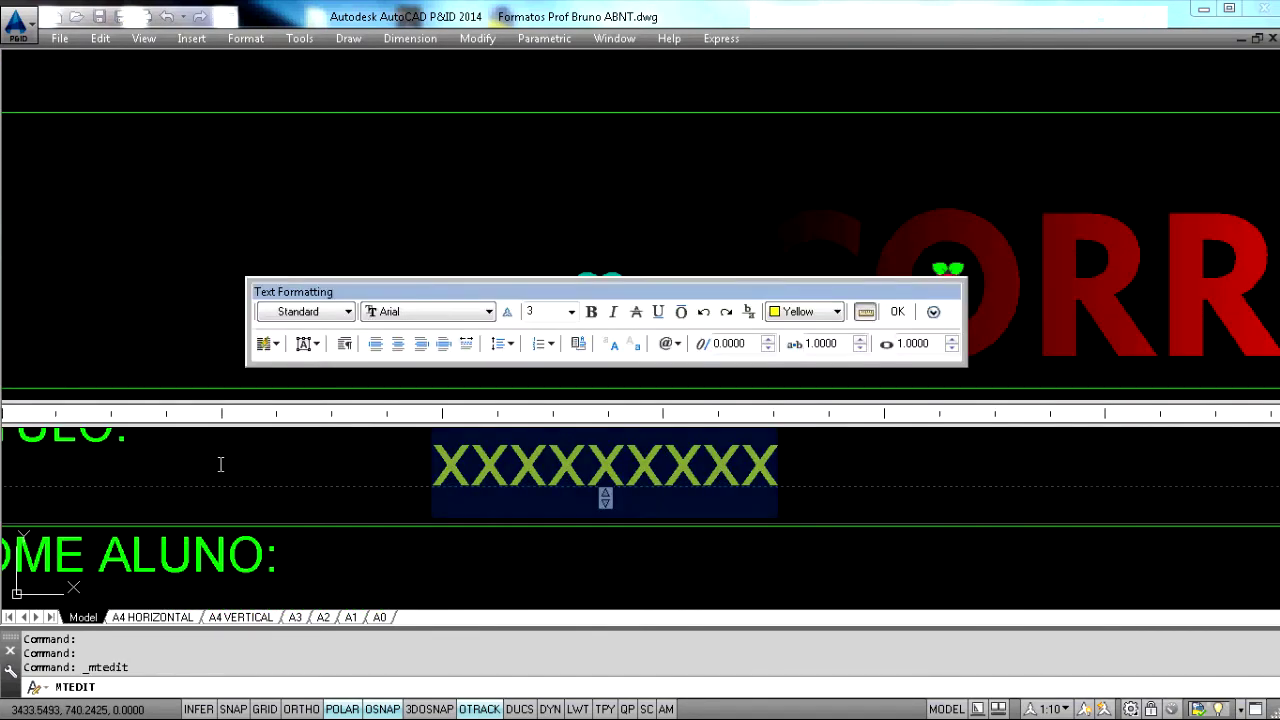
pyautogui.write('100CM')
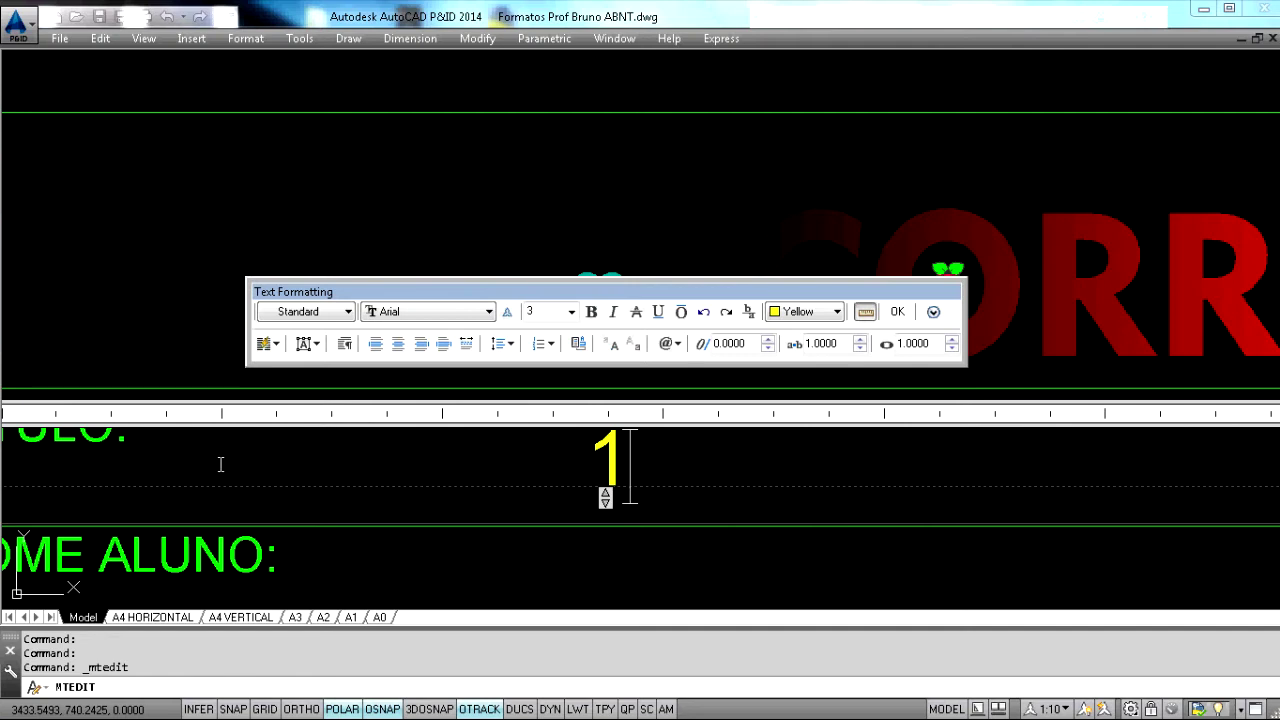
pyautogui.press('BackSpace')
pyautogui.press('BackSpace')
pyautogui.write('cm')
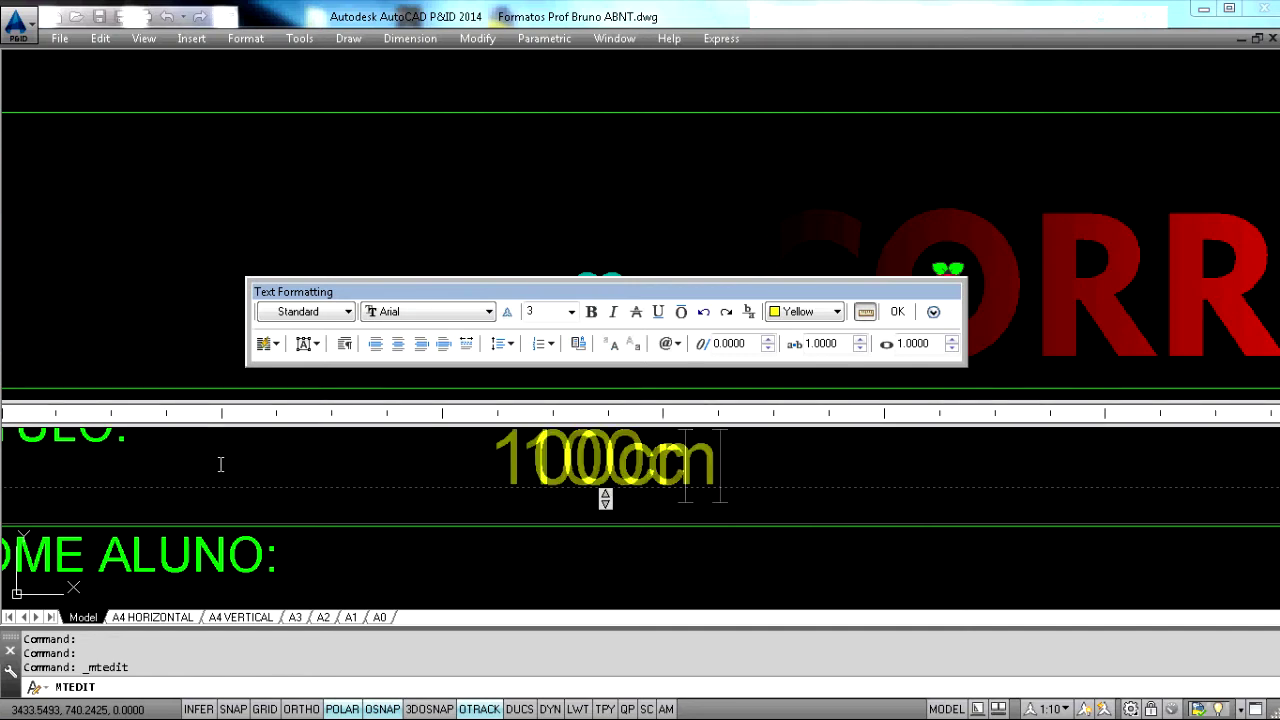
pyautogui.write(' = 1m')
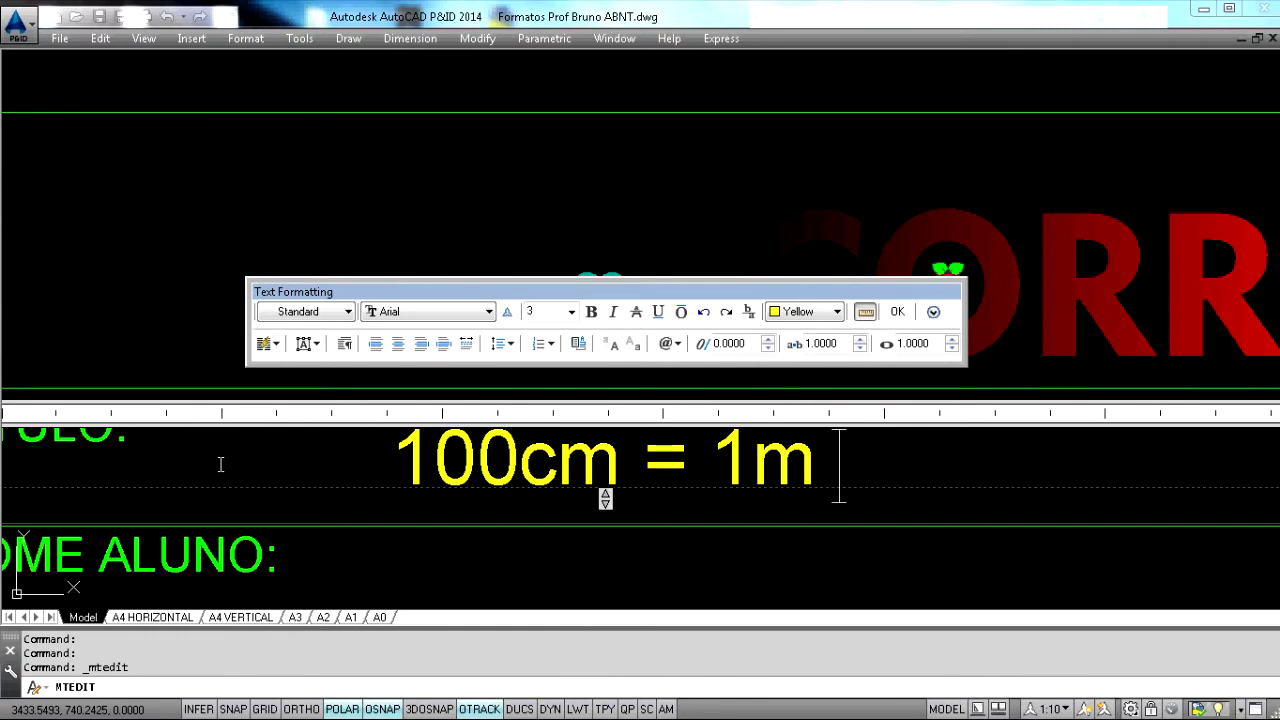
pyautogui.write(' = 1000mm')
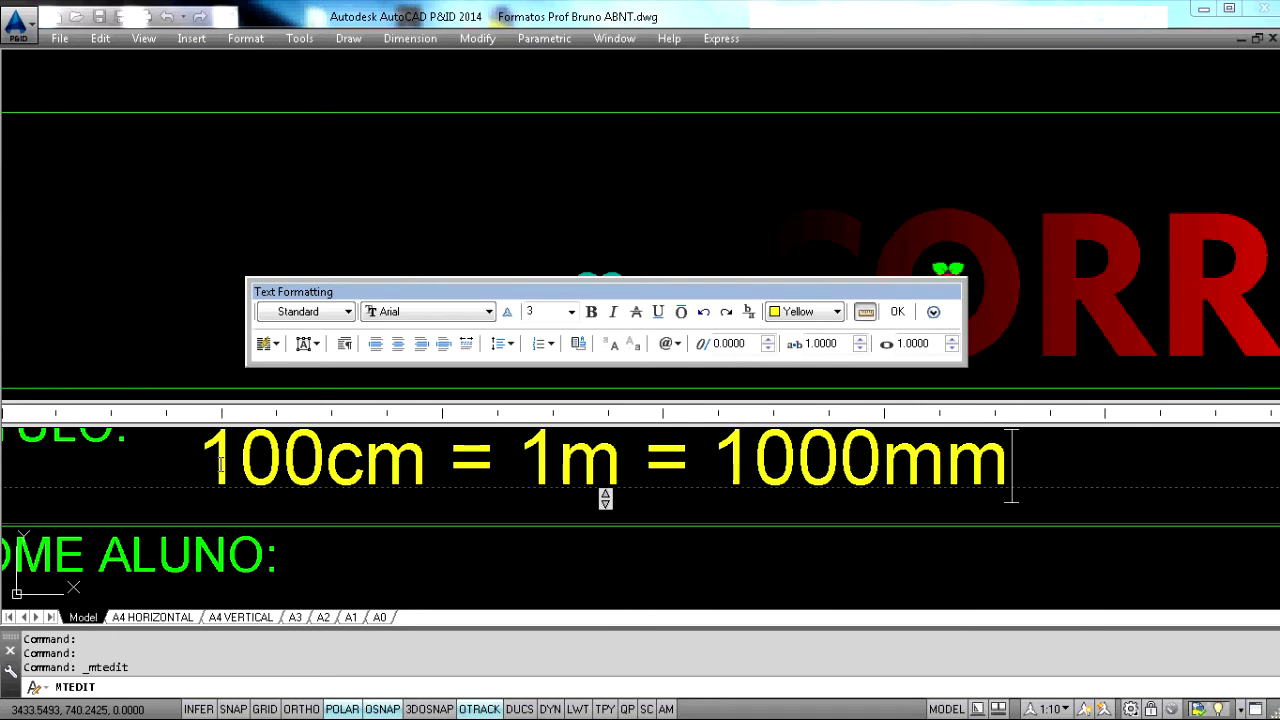
pyautogui.click(245, 535)
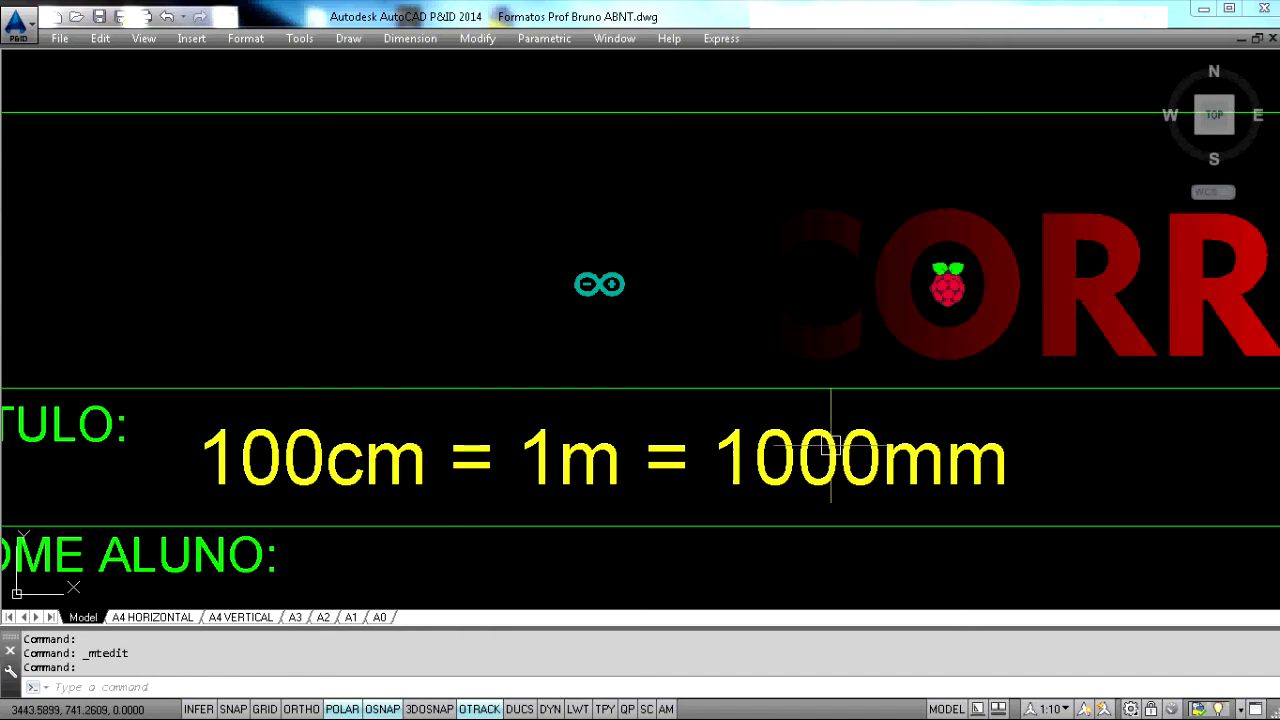
# - Examine the house floor plan and its staircase against the row of sheet formats to judge which sheet and scale it needs
pyautogui.scroll(-5, 860, 270)
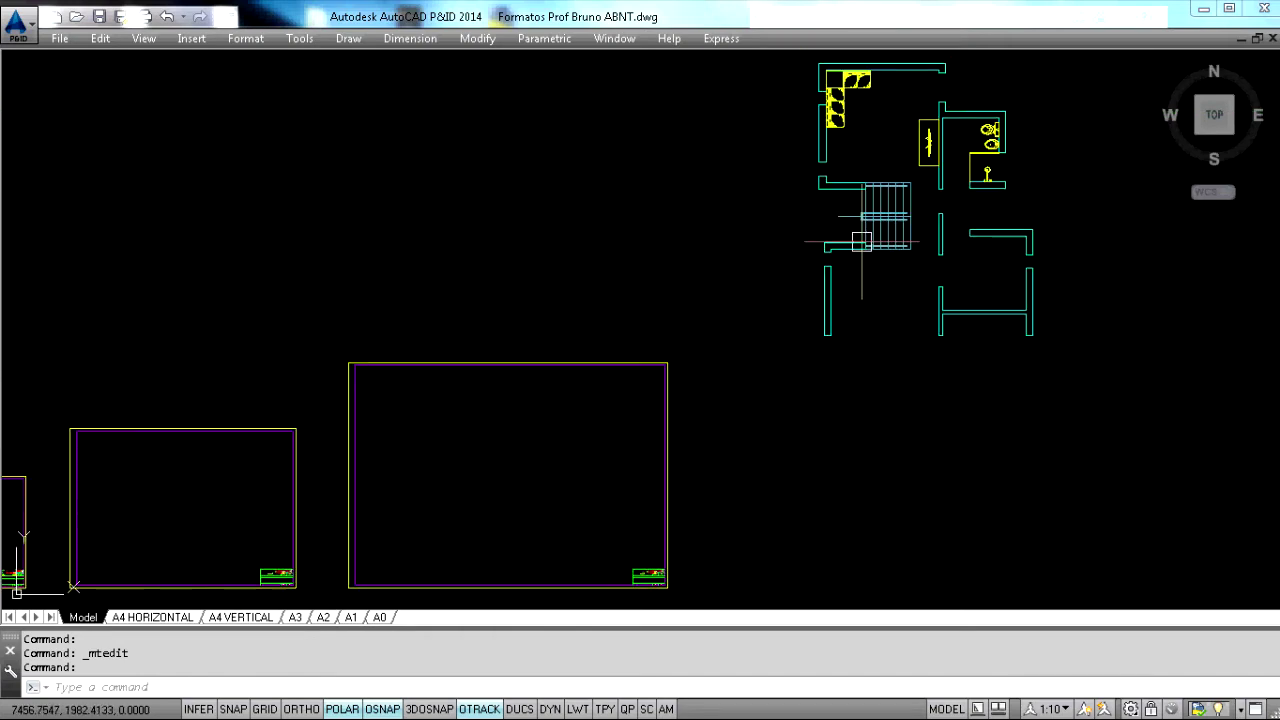
pyautogui.moveTo(612, 346); pyautogui.dragTo(710, 203, button='middle')
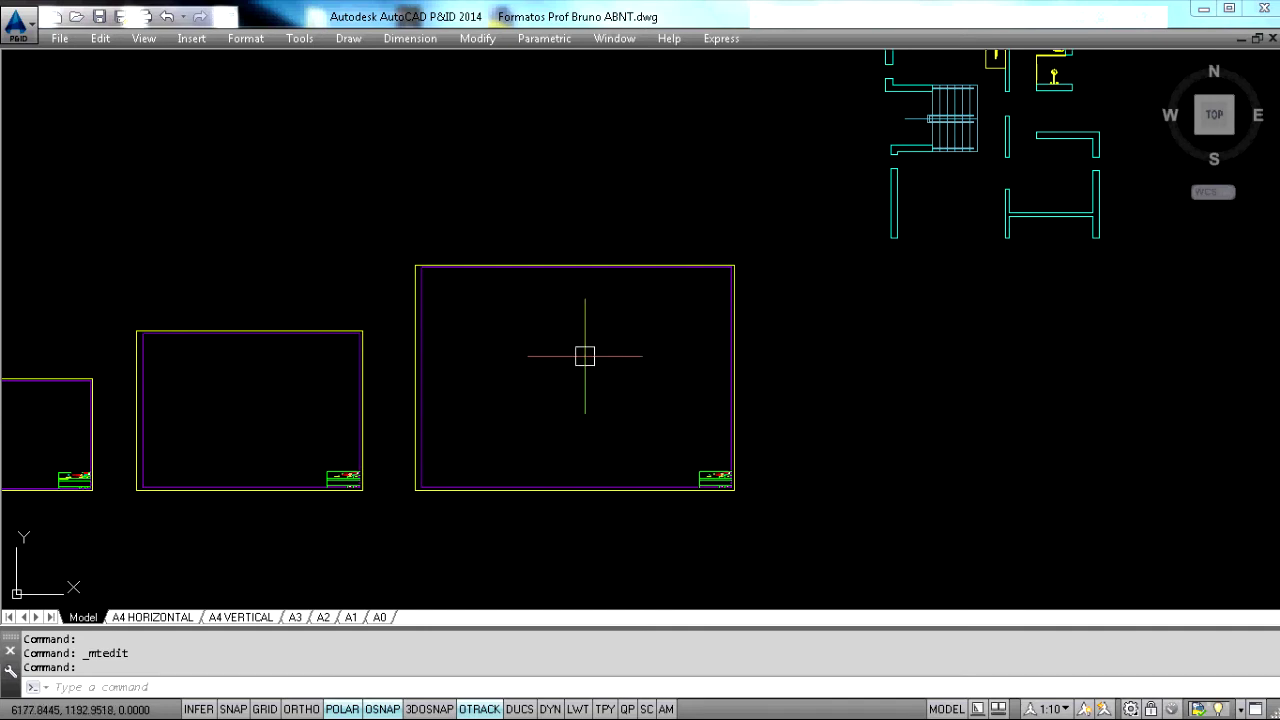
pyautogui.moveTo(824, 189); pyautogui.dragTo(707, 342, button='middle')
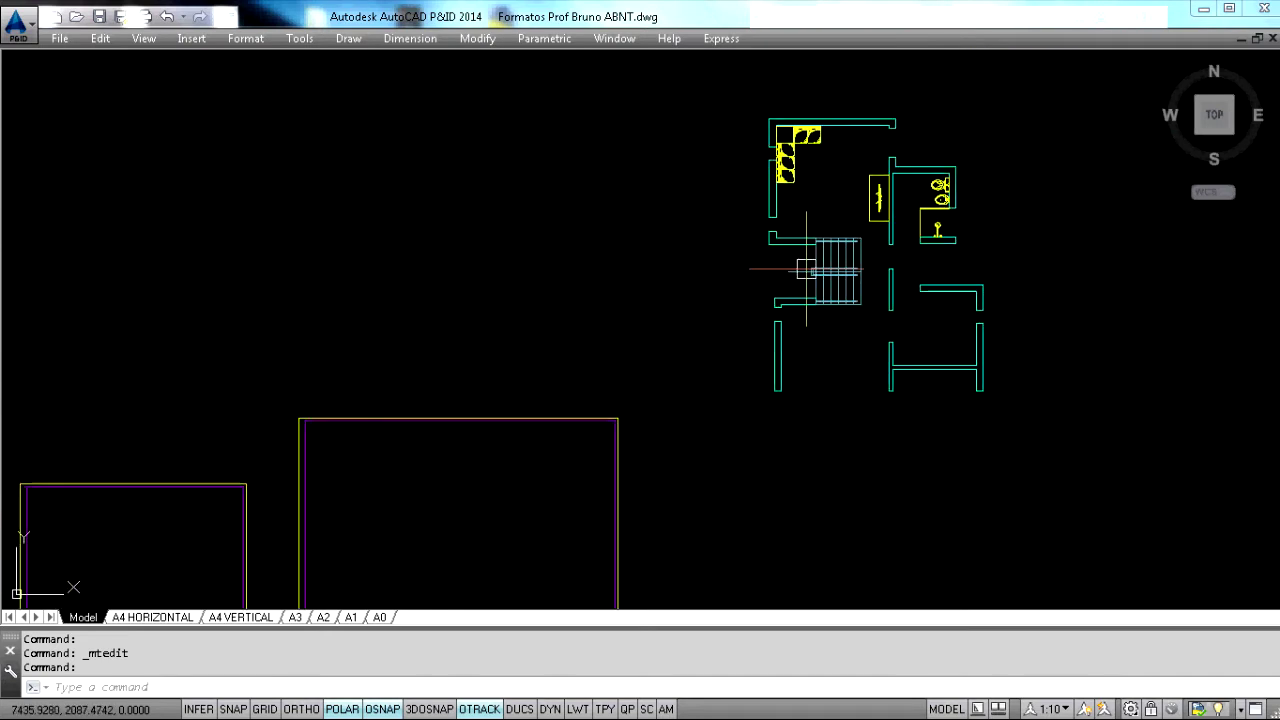
pyautogui.moveTo(806, 269)
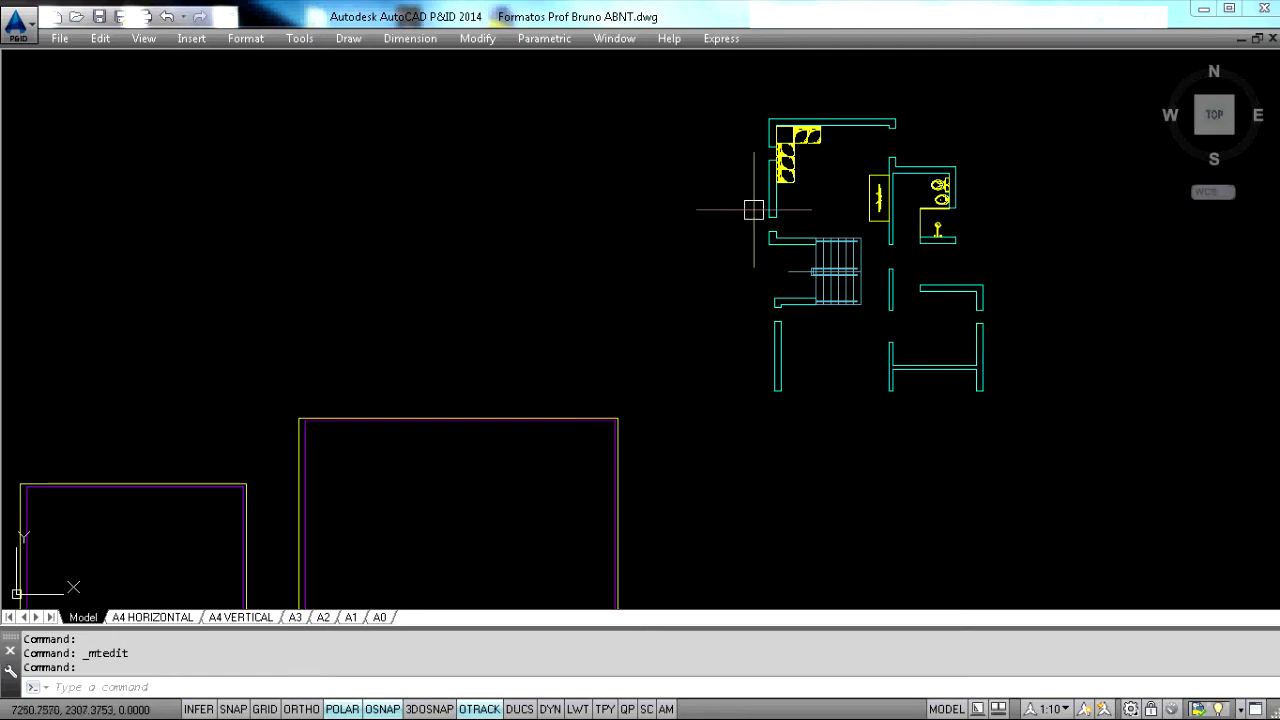
pyautogui.scroll(2, 845, 275)
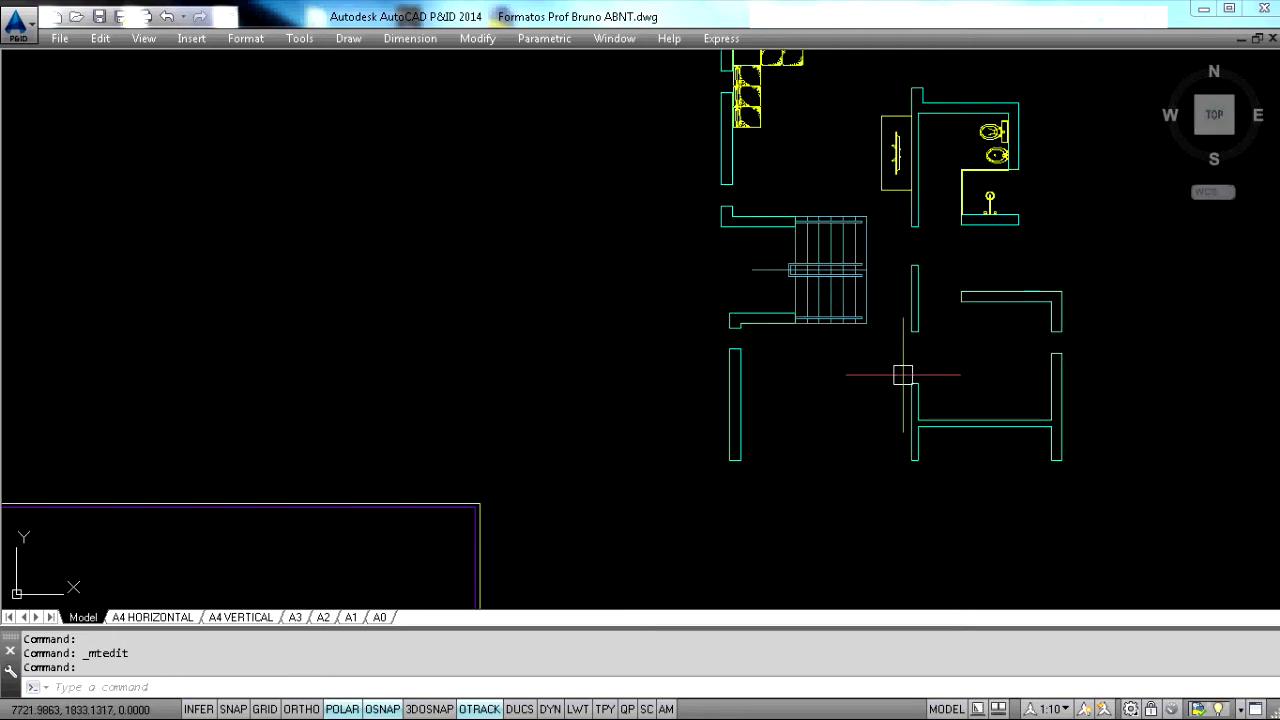
pyautogui.scroll(4, 857, 271)
pyautogui.moveTo(857, 271)
pyautogui.mouseDown(button='middle')
pyautogui.moveTo(707, 328)
pyautogui.moveTo(617, 384)
pyautogui.mouseUp(button='middle')
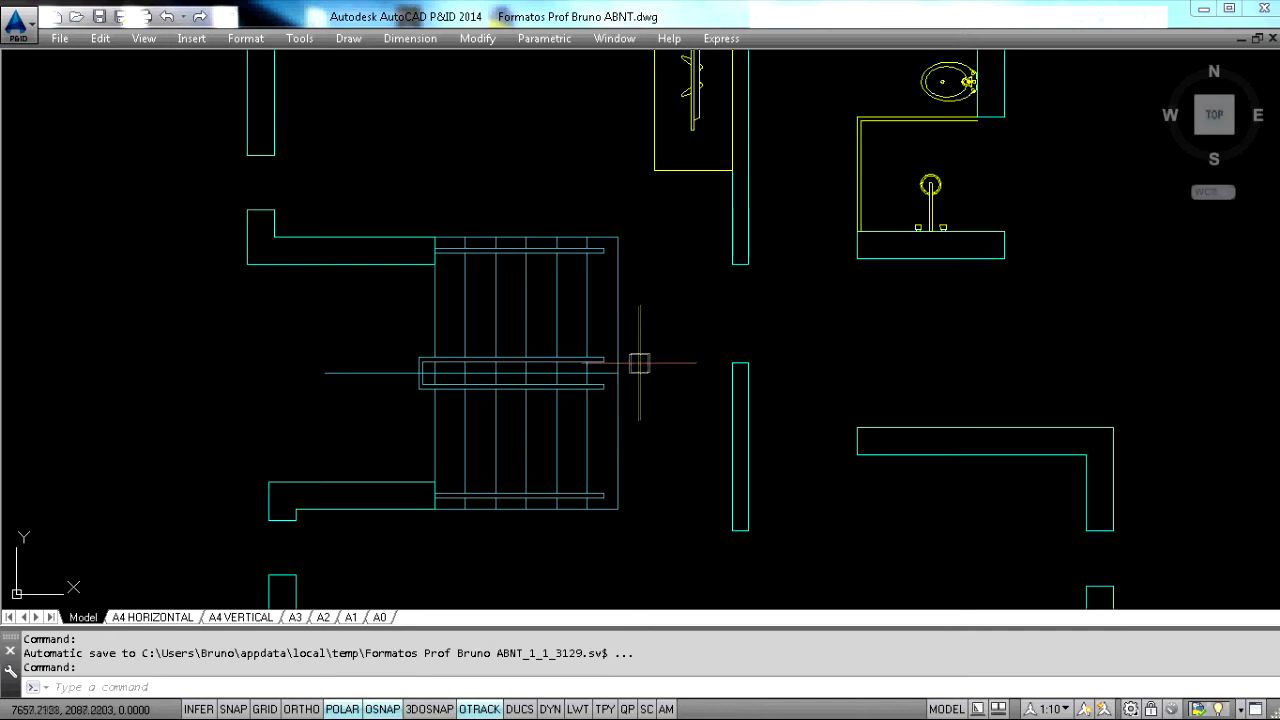
pyautogui.scroll(-6, 600, 330)
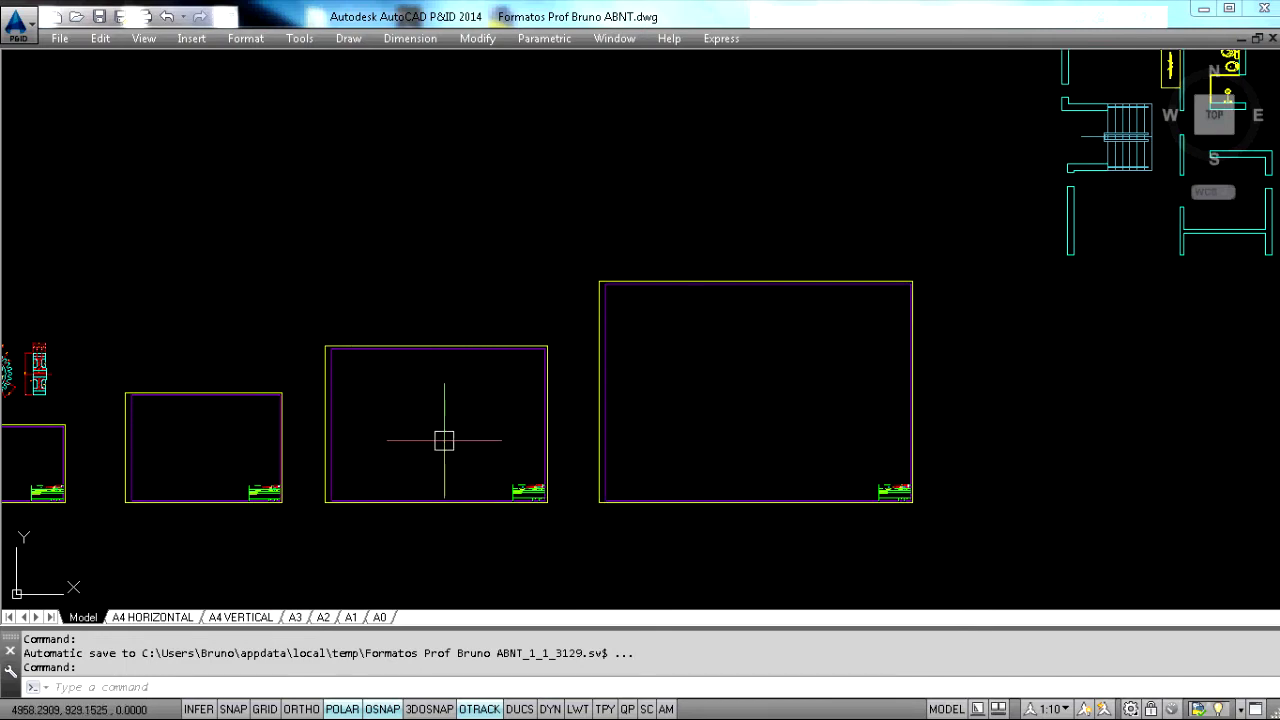
pyautogui.scroll(-4, 440, 445)
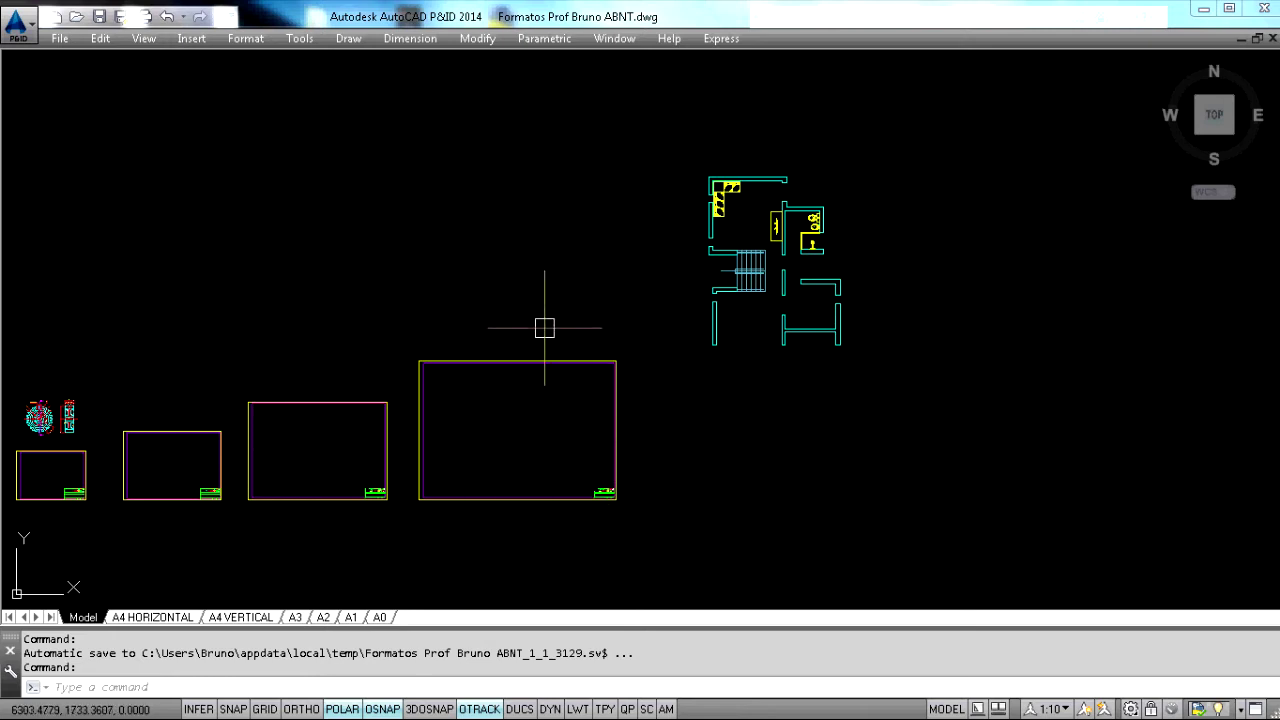
pyautogui.moveTo(516, 362)
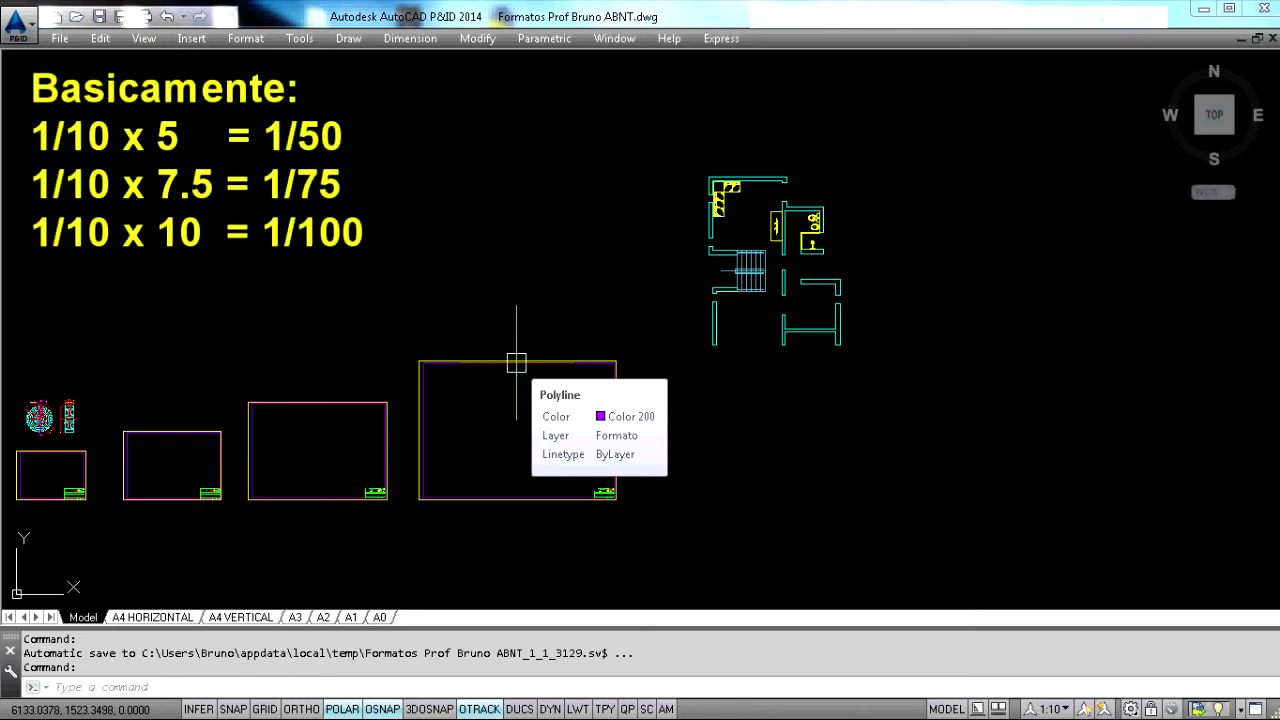
# - Copy the A1 sheet with its title block to the empty area on the far side of the house floor plan
pyautogui.moveTo(516, 362); pyautogui.dragTo(688, 348, button='middle')
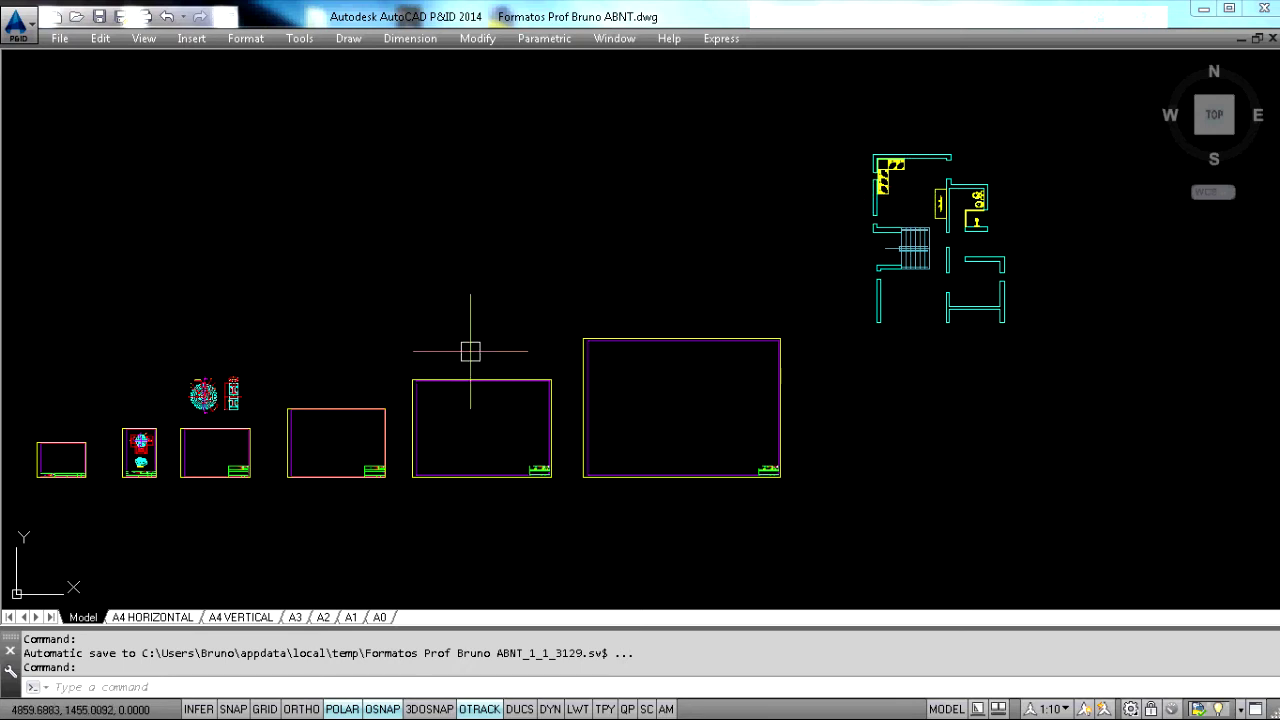
pyautogui.moveTo(533, 306); pyautogui.dragTo(556, 260, button='middle')
pyautogui.write('co')
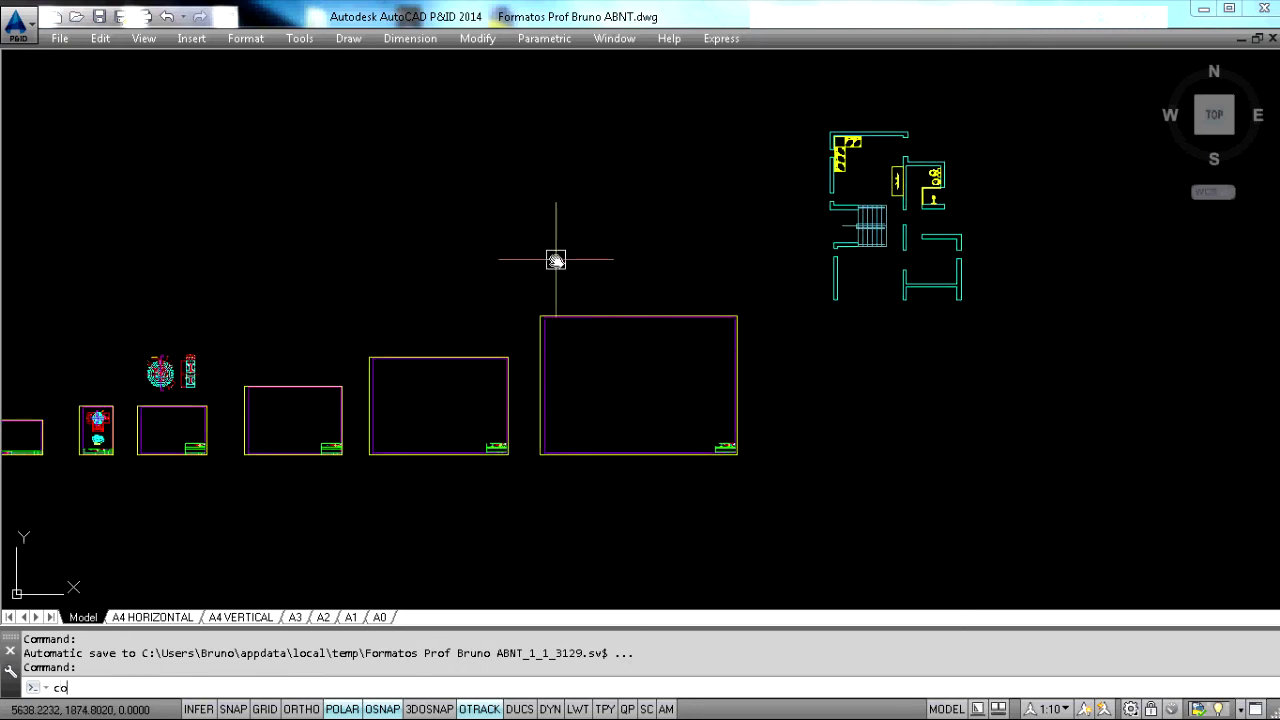
pyautogui.press('Return')
pyautogui.click(359, 317)
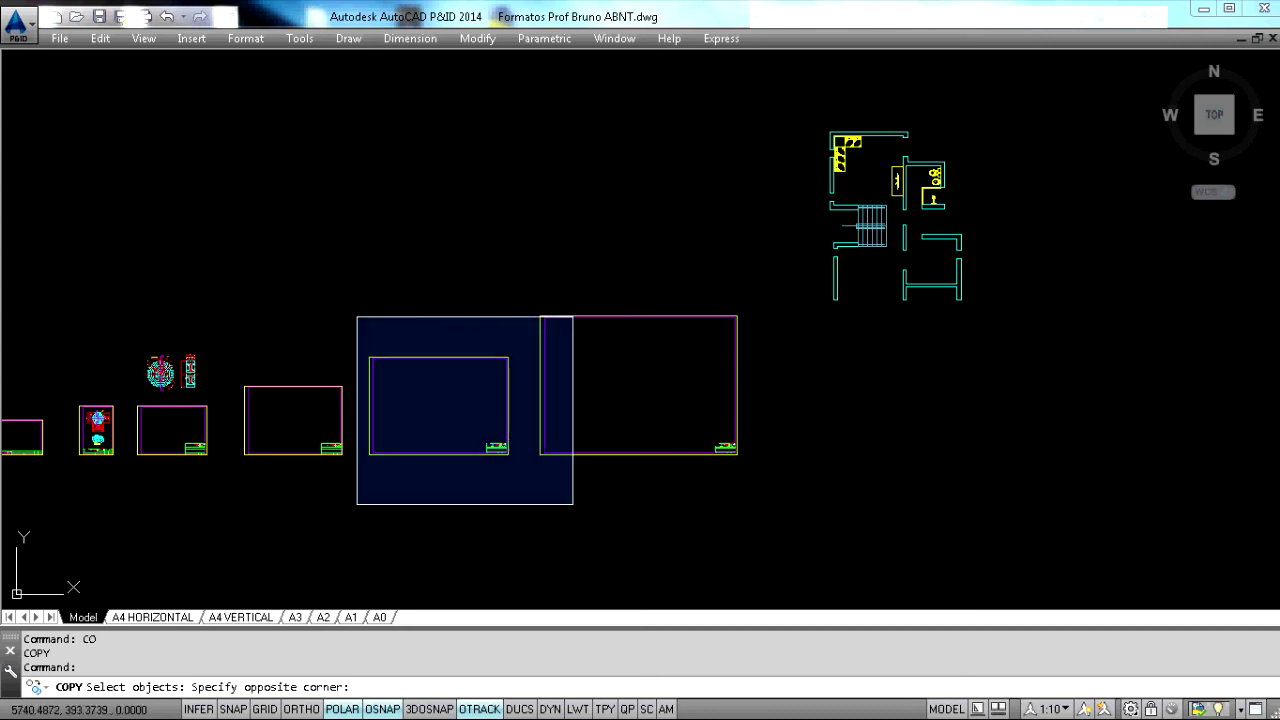
pyautogui.click(527, 464)
pyautogui.press('Return')
pyautogui.moveTo(920, 445); pyautogui.dragTo(566, 481, button='middle')
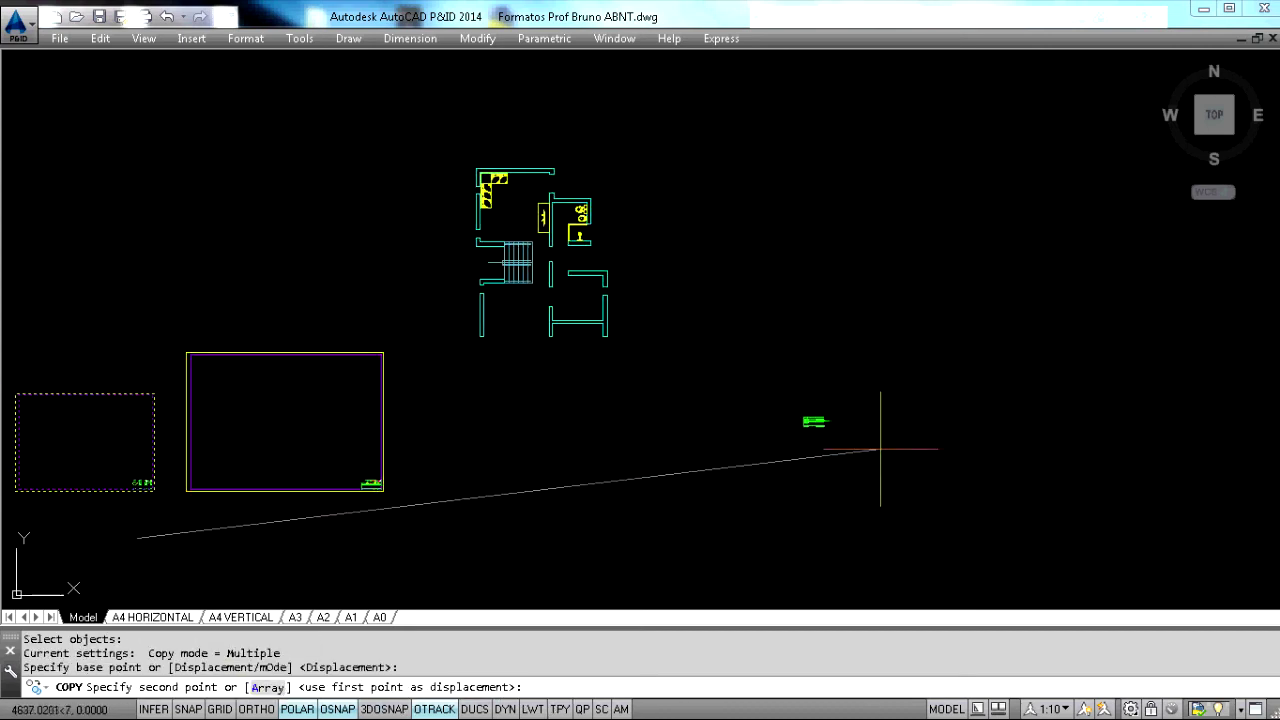
pyautogui.click(882, 402)
pyautogui.press('Escape')
pyautogui.press('Escape')
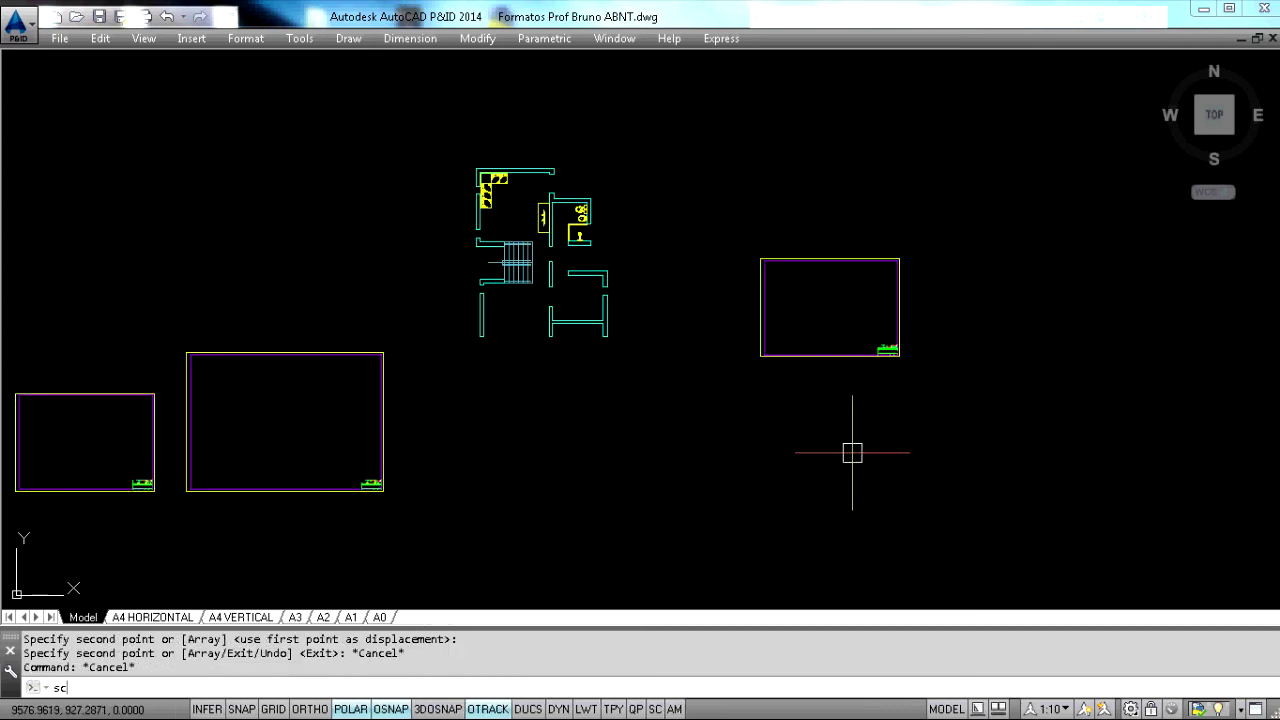
# - Scale the copied A1 sheet by a factor of 5 from its lower-left corner
pyautogui.press('Return')
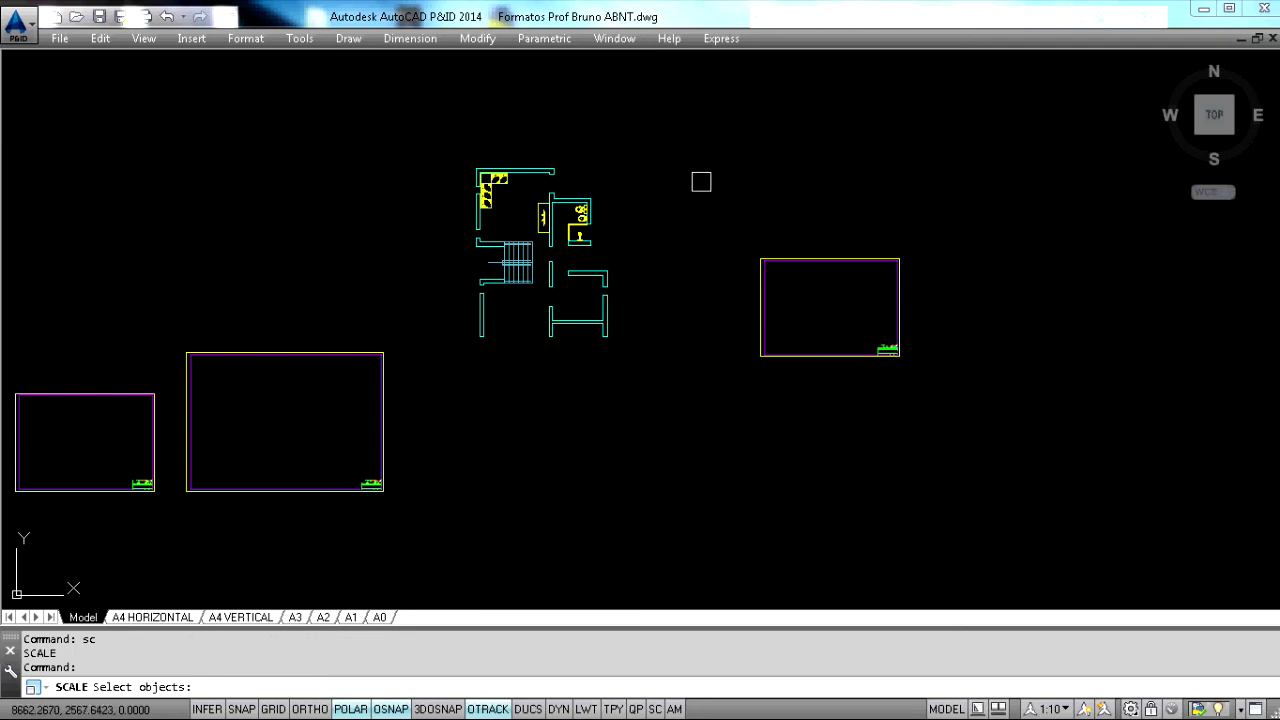
pyautogui.click(1060, 416)
pyautogui.press('Return')
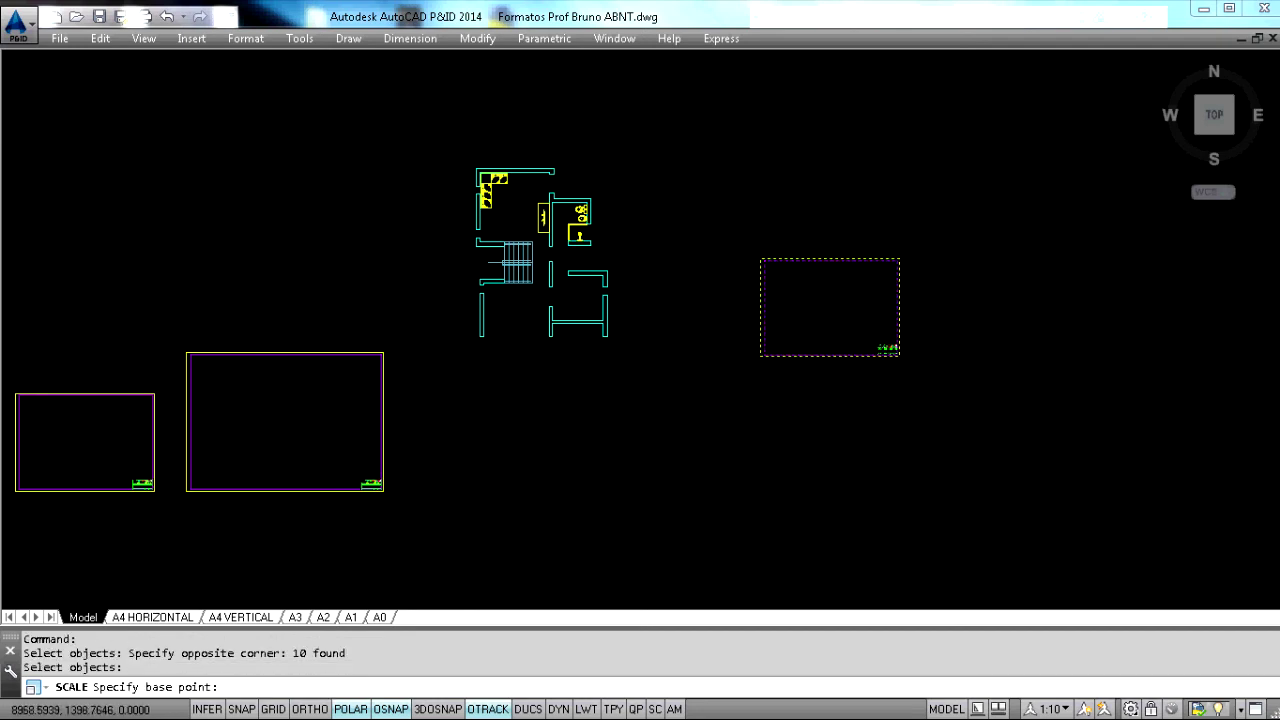
pyautogui.scroll(6, 760, 335)
pyautogui.click(782, 304)
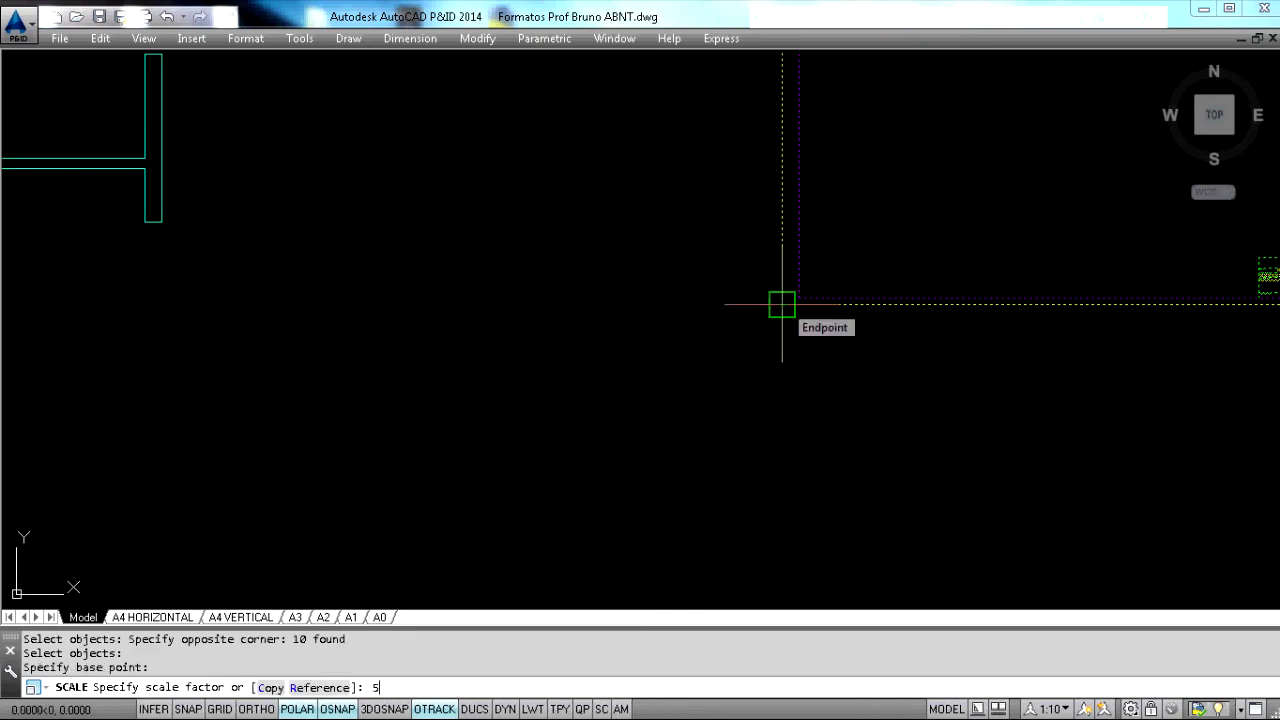
pyautogui.write('5')
pyautogui.press('Return')
# - Move the whole house floor plan into the enlarged A1 sheet
pyautogui.scroll(-10, 782, 303)
pyautogui.write('m')
pyautogui.press('Return')
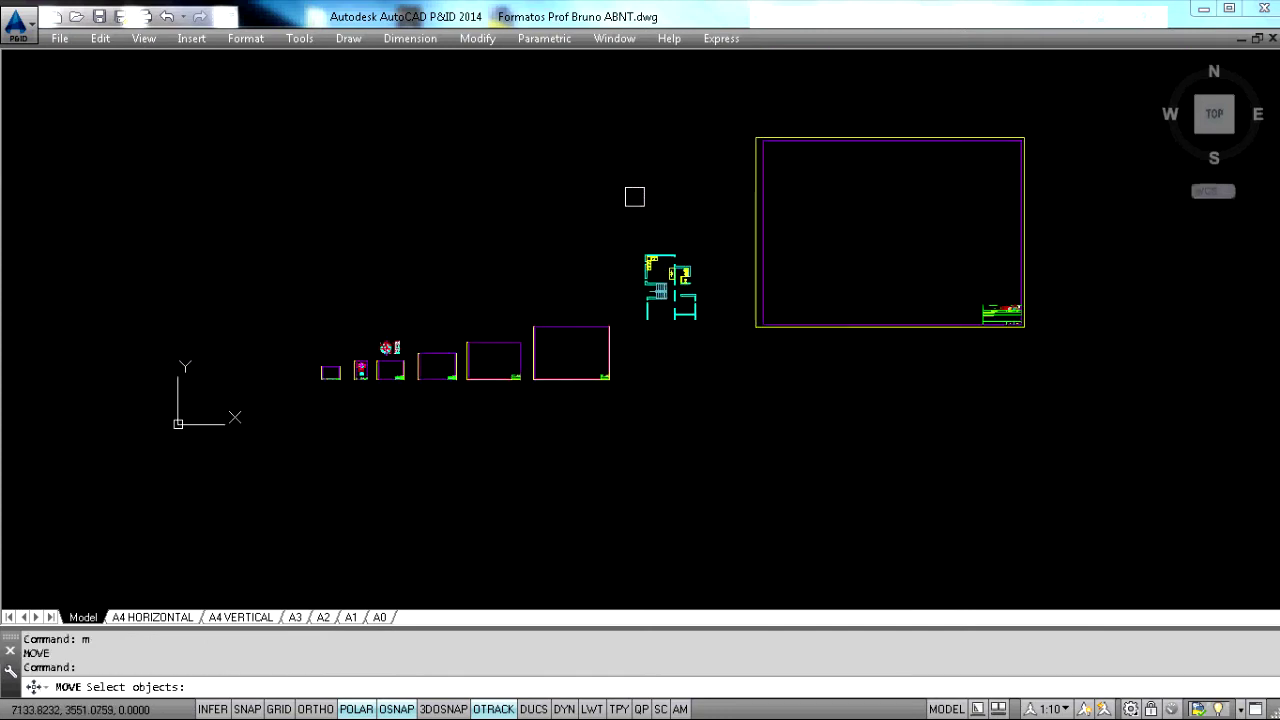
pyautogui.click(634, 197)
pyautogui.click(745, 396)
pyautogui.press('Return')
pyautogui.click(706, 448)
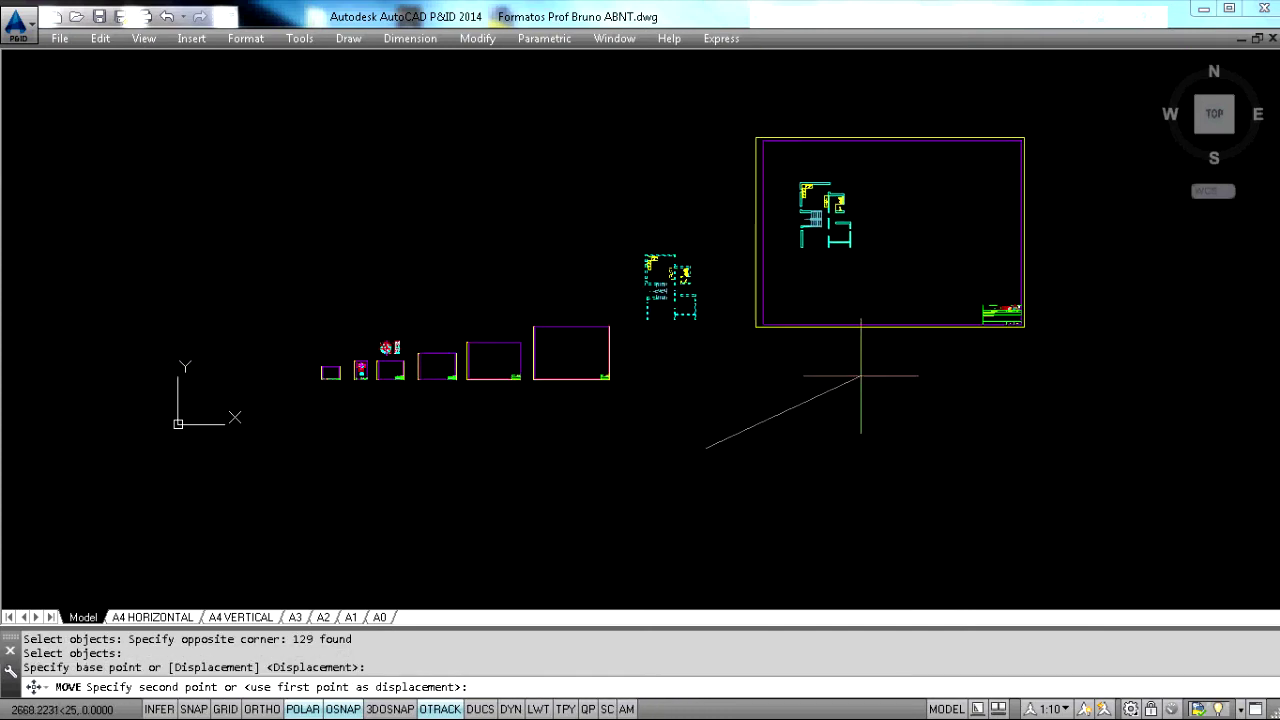
pyautogui.click(860, 376)
# - Change the scale entry in the enlarged A1 sheet's title block to 1:50
pyautogui.scroll(4, 1014, 319)
pyautogui.scroll(8, 1014, 319)
pyautogui.doubleClick(632, 455)
pyautogui.moveTo(632, 460); pyautogui.dragTo(701, 468)
pyautogui.write('50')
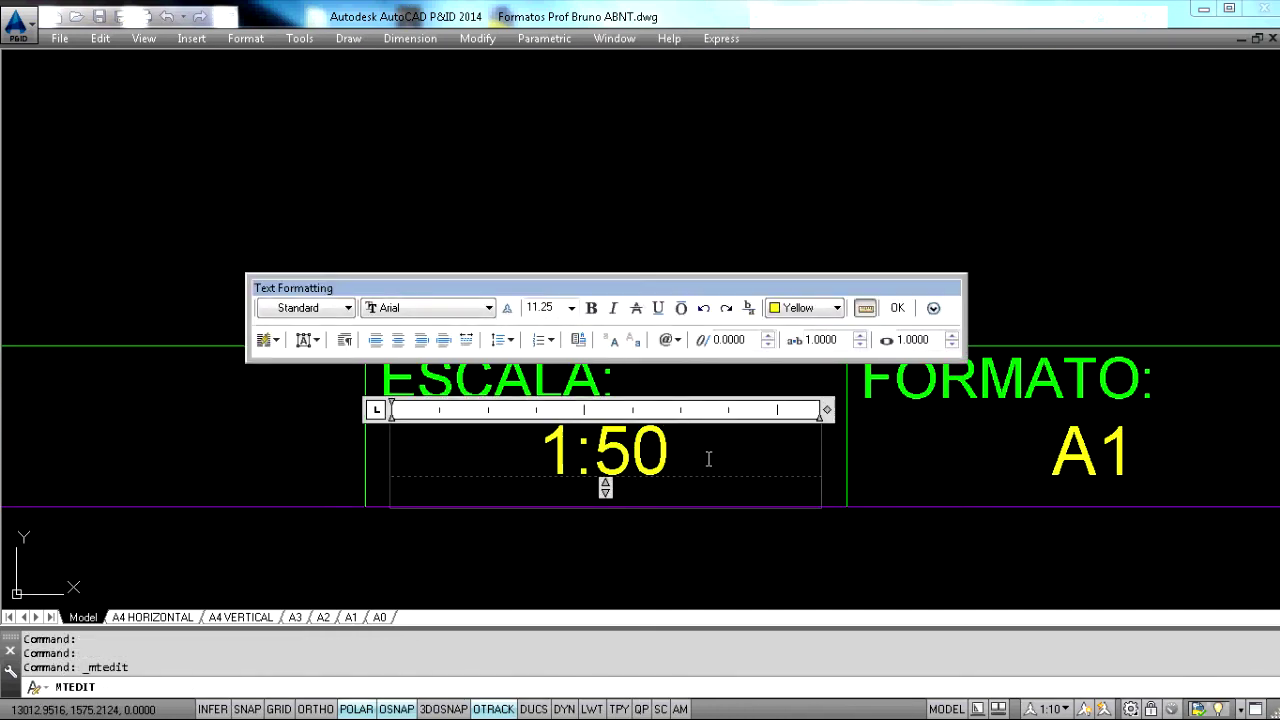
pyautogui.click(675, 248)
# - Examine how the floor plan fits inside the enlarged A1 sheet compared with the original row of sheets
pyautogui.scroll(-8, 668, 285)
pyautogui.moveTo(655, 298); pyautogui.dragTo(1008, 424, button='middle')
pyautogui.scroll(-4, 930, 400)
pyautogui.moveTo(703, 299)
pyautogui.mouseDown(button='middle')
pyautogui.moveTo(835, 406)
pyautogui.moveTo(846, 287)
pyautogui.mouseUp(button='middle')
pyautogui.scroll(-5, 874, 434)
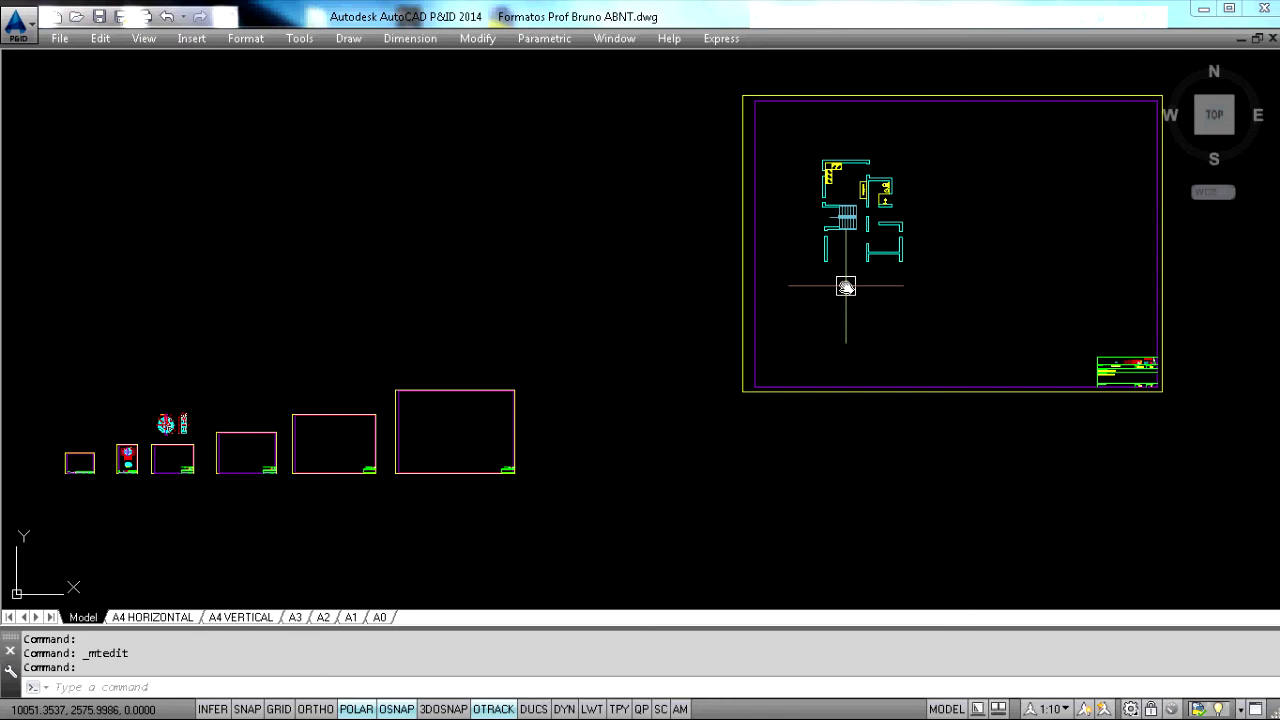
pyautogui.scroll(5, 166, 391)
pyautogui.scroll(-5, 228, 383)
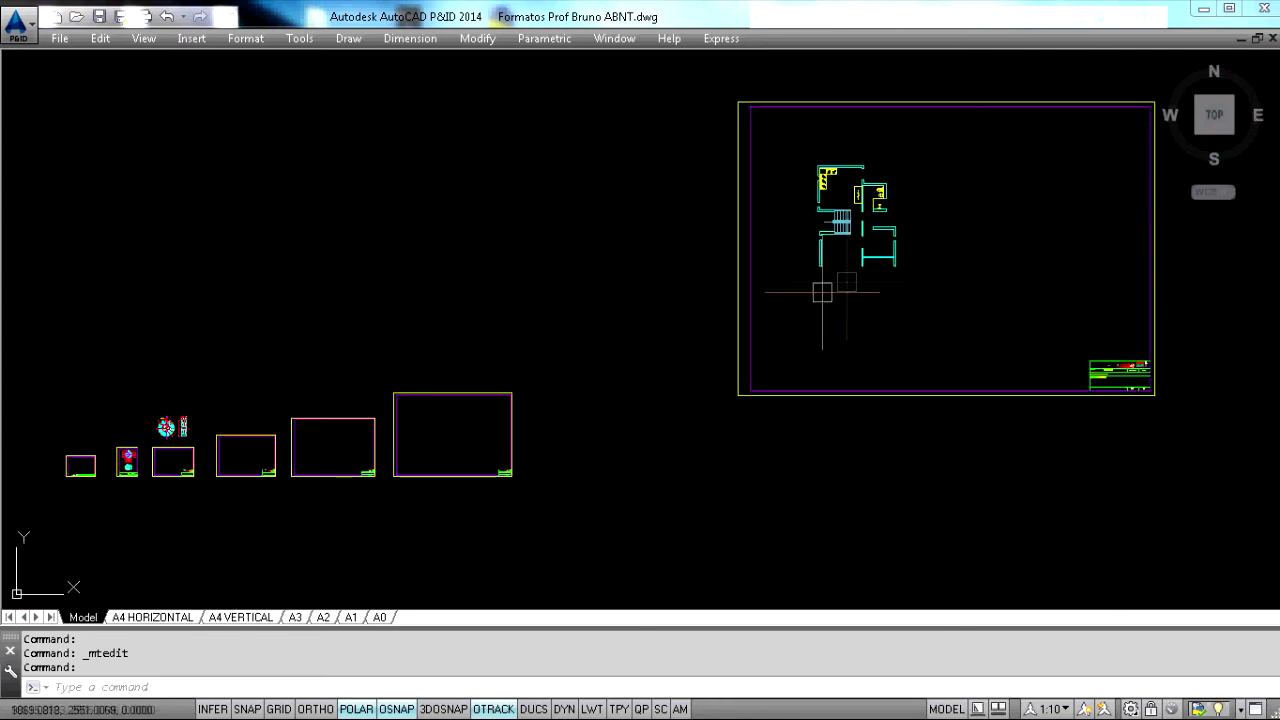
pyautogui.moveTo(748, 312)
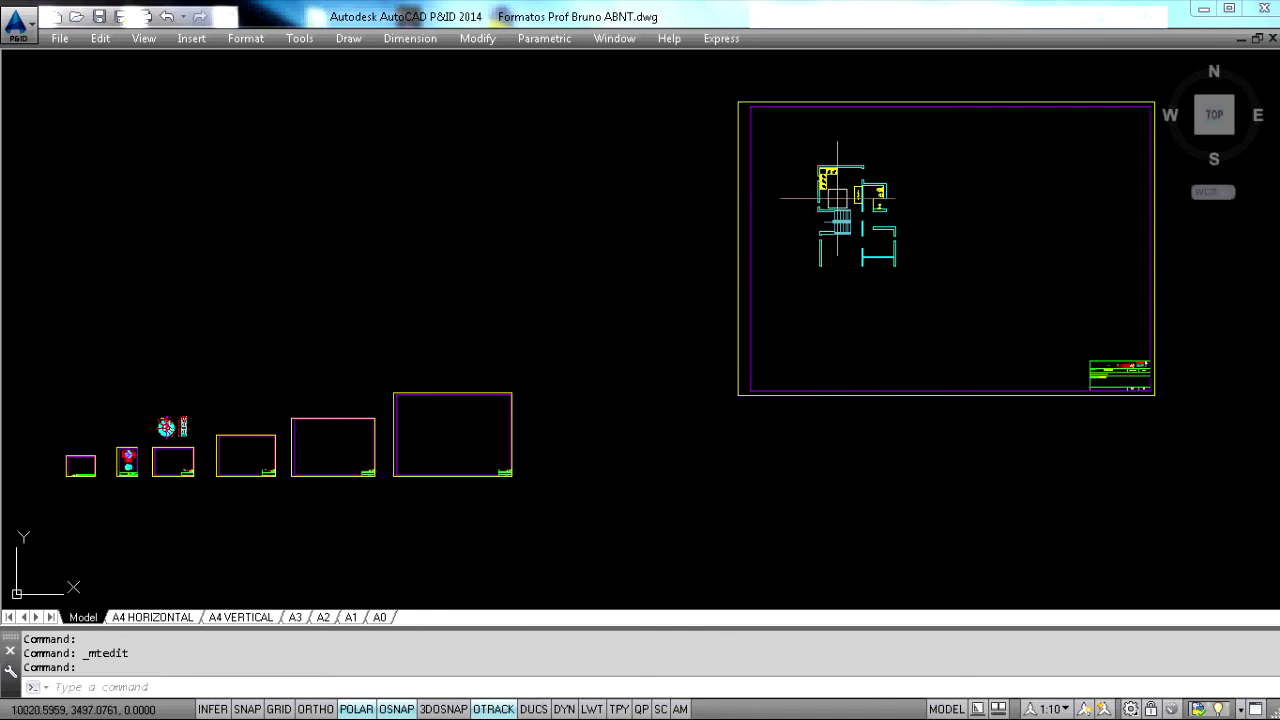
pyautogui.scroll(2, 866, 179)
pyautogui.scroll(2, 955, 175)
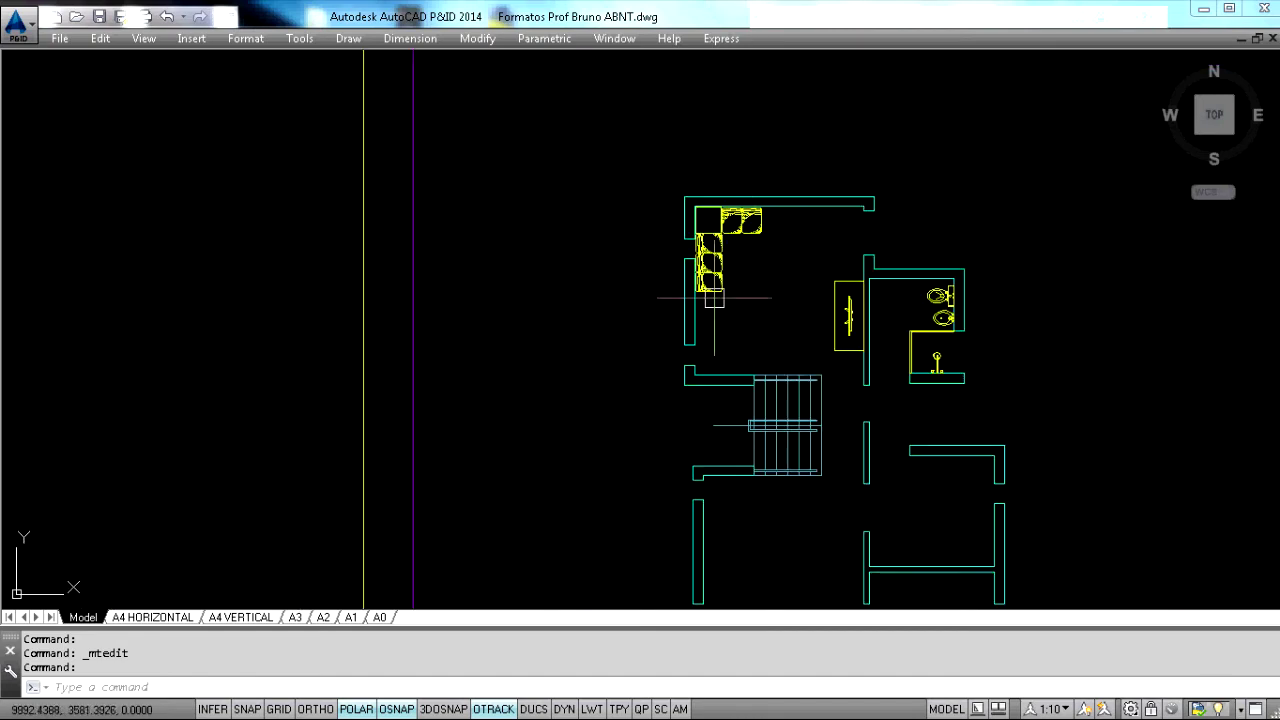
pyautogui.scroll(-4, 1163, 371)
# - Scale the enlarged A1 sheet by a factor of 0.2 about its upper-right corner, leaving the floor plan out of the selection
pyautogui.write('sc')
pyautogui.press('Return')
pyautogui.click(1176, 418)
pyautogui.click(992, 547)
pyautogui.press('Return')
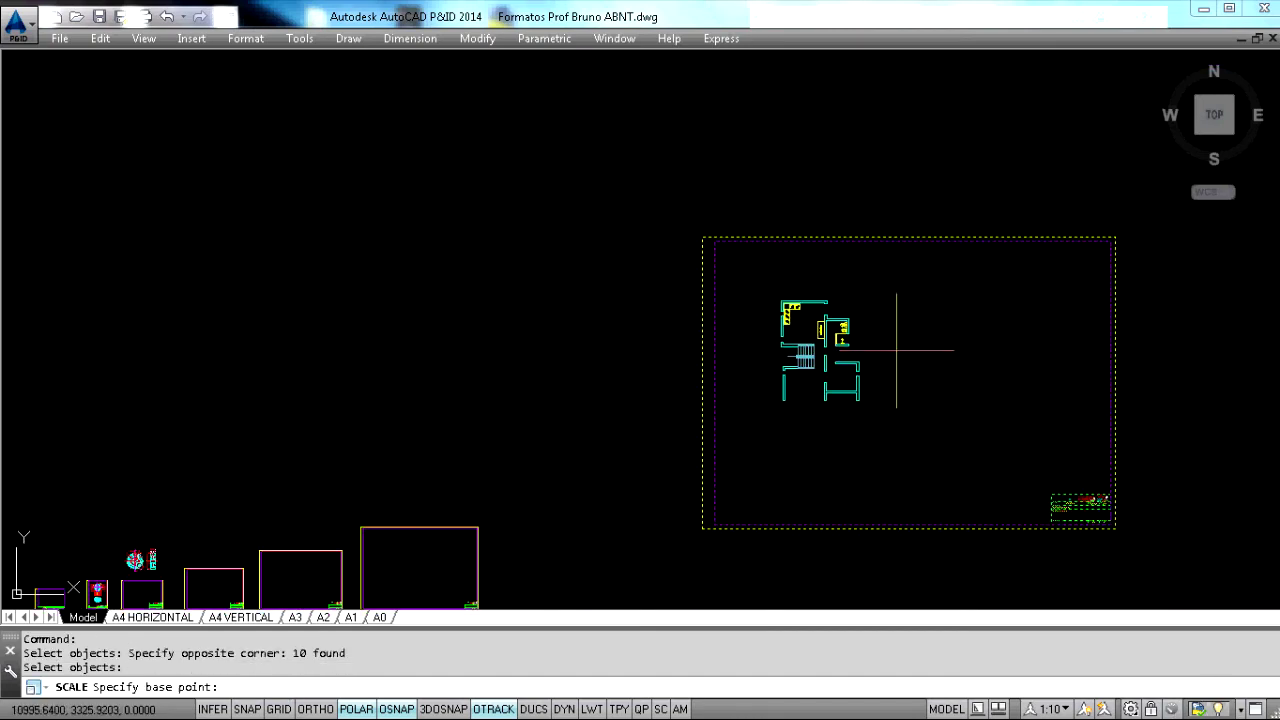
pyautogui.click(1115, 237)
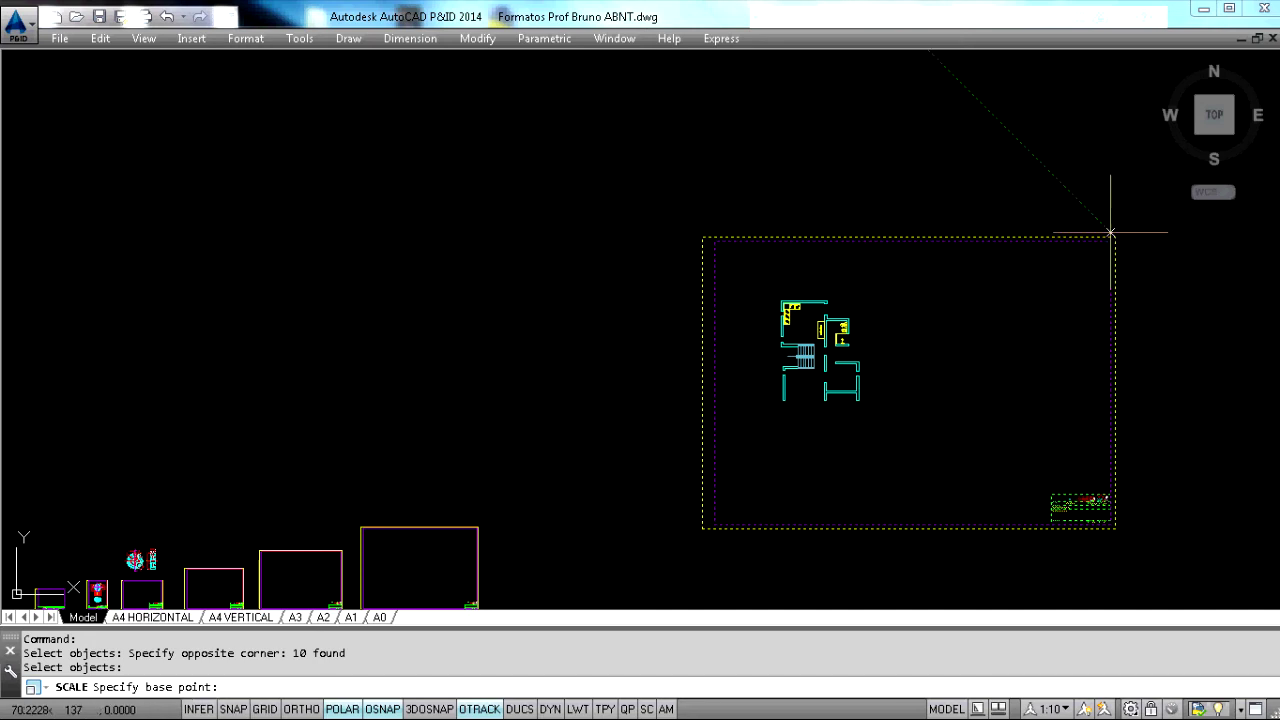
pyautogui.write('.2')
pyautogui.press('Return')
pyautogui.moveTo(1050, 295)
pyautogui.mouseDown(button='middle')
pyautogui.moveTo(774, 372)
pyautogui.moveTo(1034, 305)
pyautogui.mouseUp(button='middle')
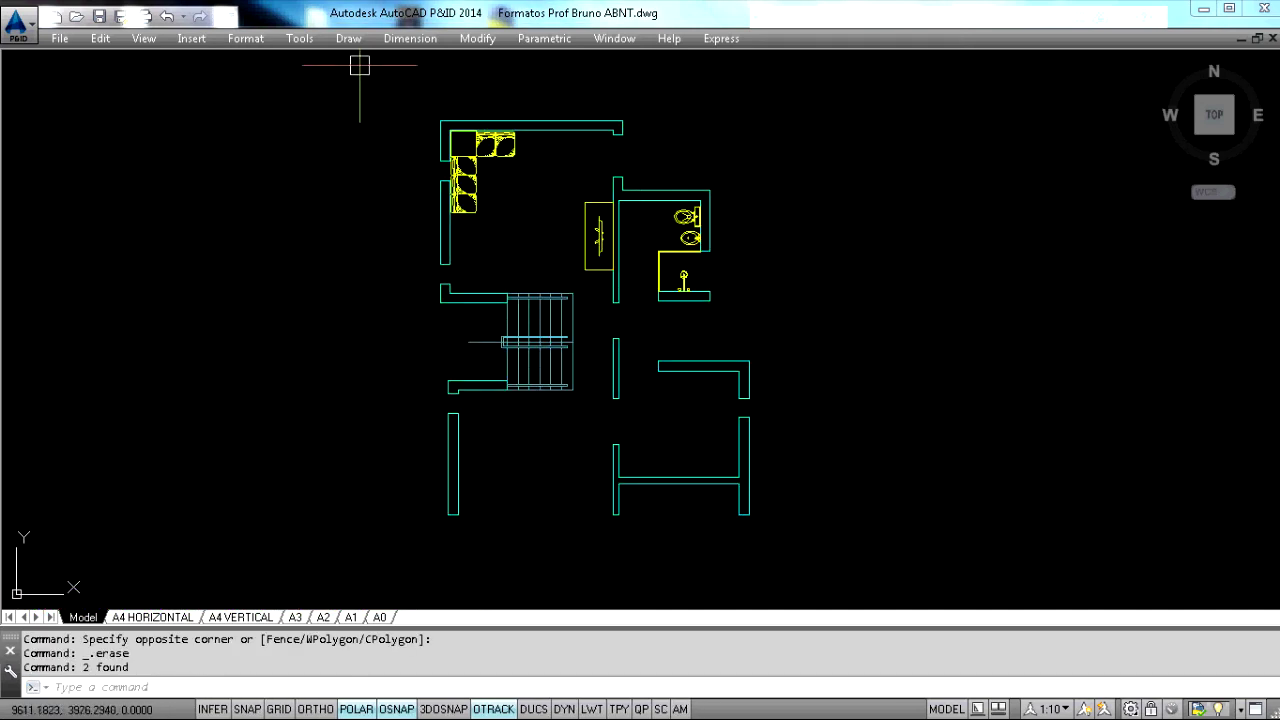
# - Add an aligned dimension to the upper half of the staircase's outer edge, placed beside the stairs
pyautogui.click(410, 38)
pyautogui.click(424, 110)
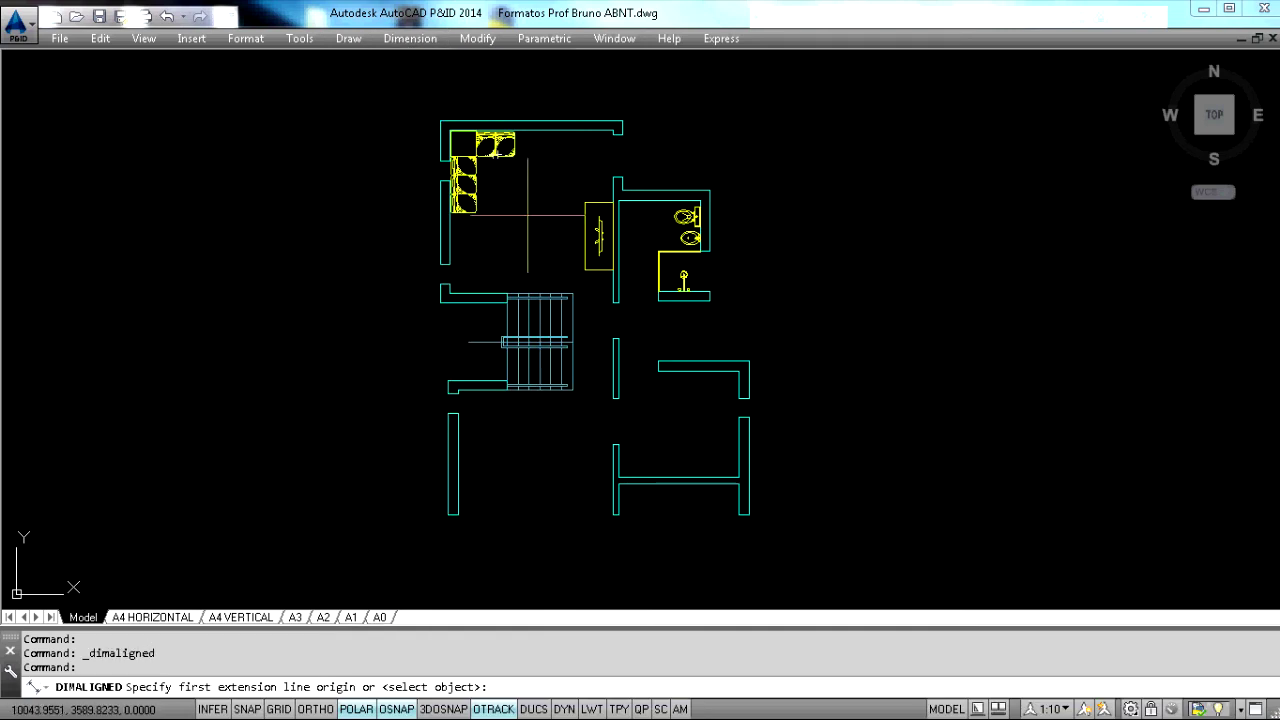
pyautogui.scroll(6, 571, 306)
pyautogui.press('Return')
pyautogui.click(465, 296)
pyautogui.click(552, 320)
# - Add an aligned dimension to the lower half of the staircase's outer edge, in line with the upper one
pyautogui.press('Return')
pyautogui.press('Return')
pyautogui.click(465, 446)
pyautogui.scroll(5, 549, 371)
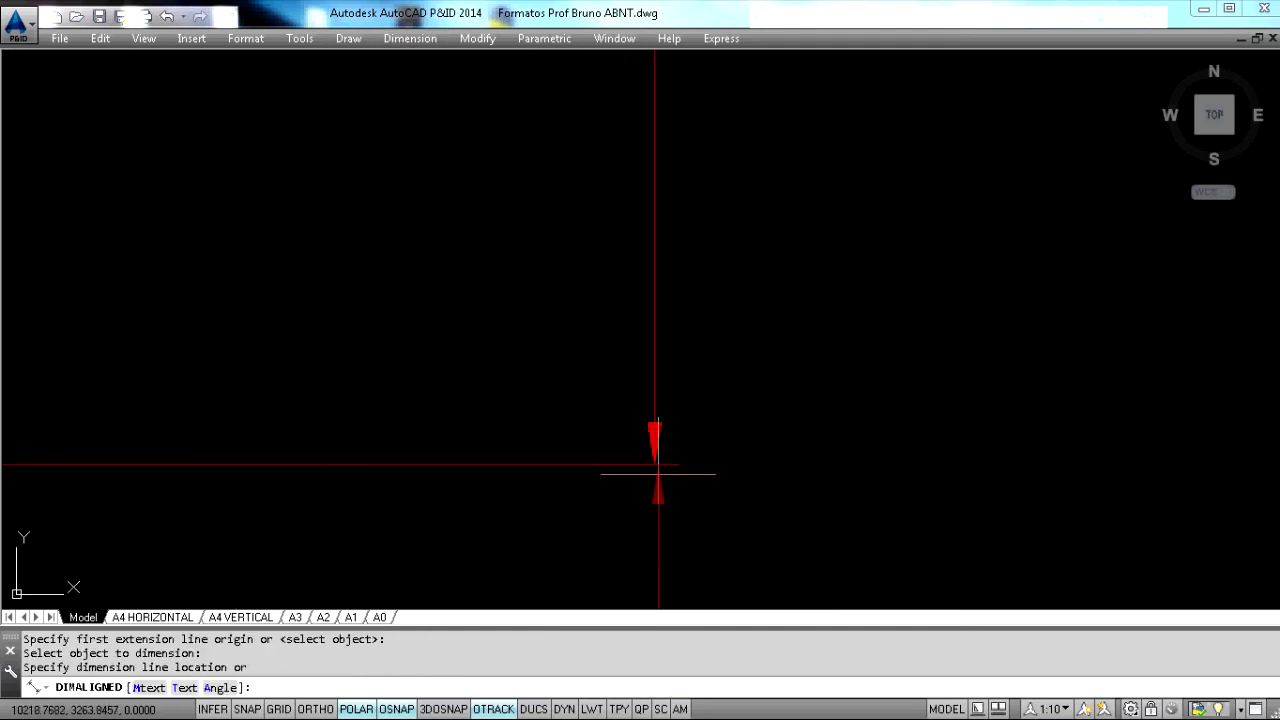
pyautogui.click(654, 460)
# - Examine the text of the staircase dimensions and its size relative to the floor plan
pyautogui.scroll(-4, 600, 430)
pyautogui.moveTo(563, 400); pyautogui.dragTo(619, 358, button='middle')
pyautogui.scroll(5, 619, 358)
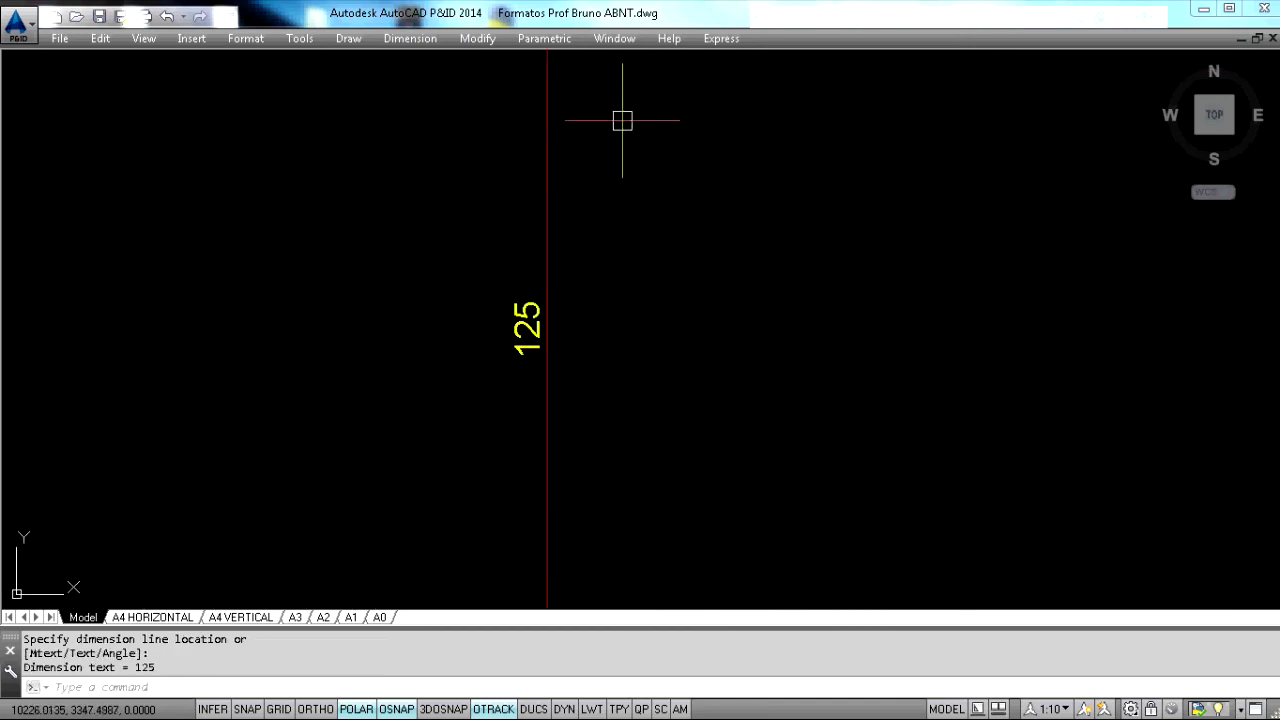
pyautogui.scroll(-5, 638, 170)
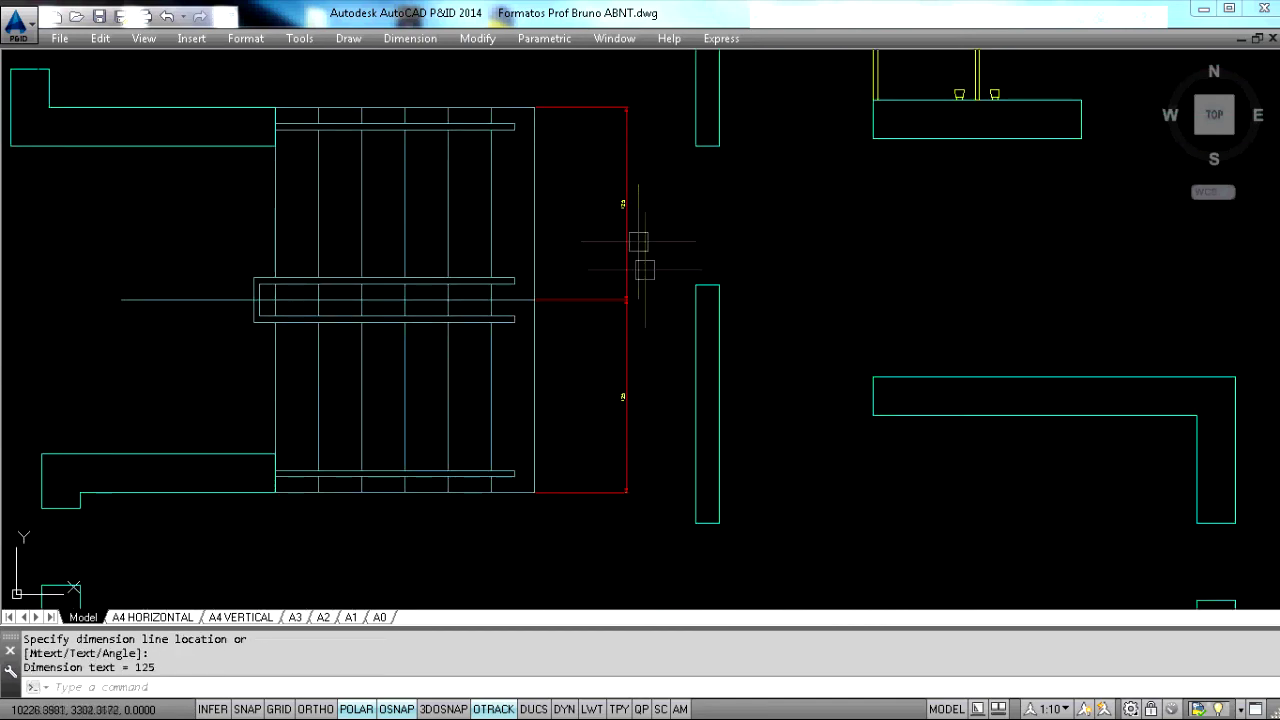
pyautogui.scroll(-2, 608, 252)
pyautogui.moveTo(457, 167); pyautogui.dragTo(599, 288, button='middle')
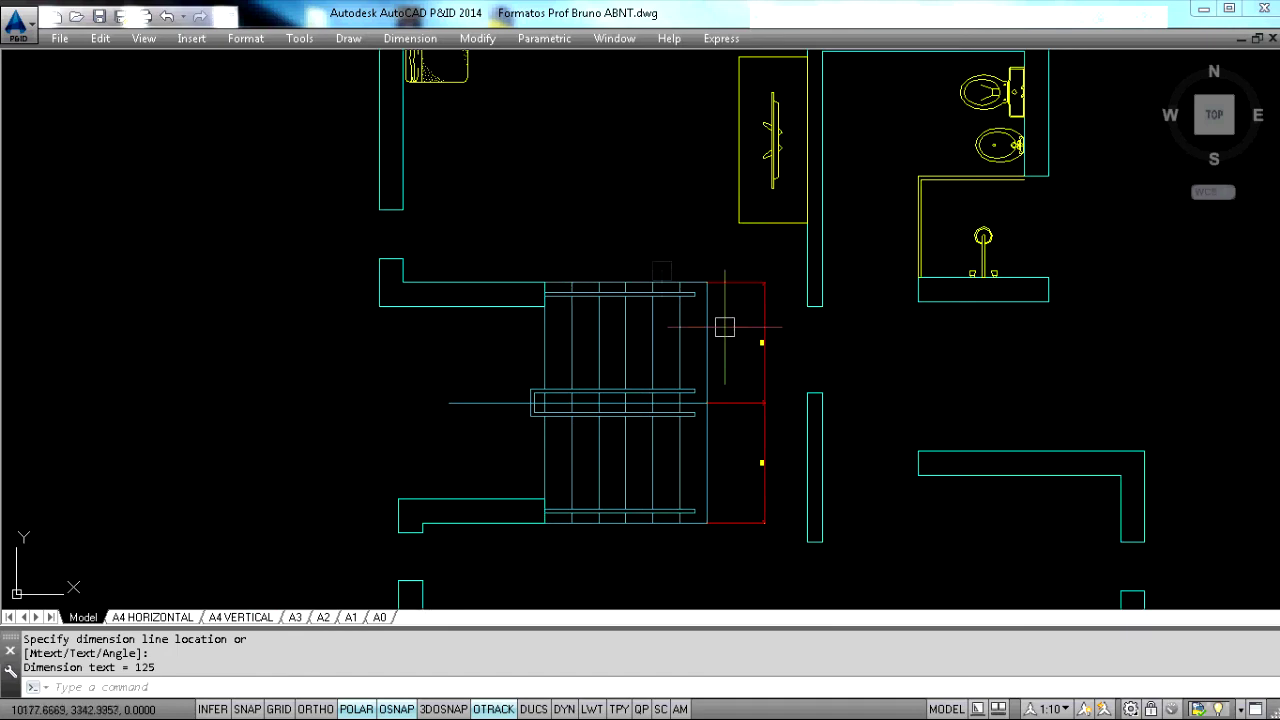
pyautogui.scroll(-4, 723, 323)
pyautogui.scroll(4, 571, 134)
# - Add an aligned dimension to the outer face of the short corner wall next to the sofa, placed outside the house
pyautogui.press('Return')
pyautogui.scroll(4, 598, 110)
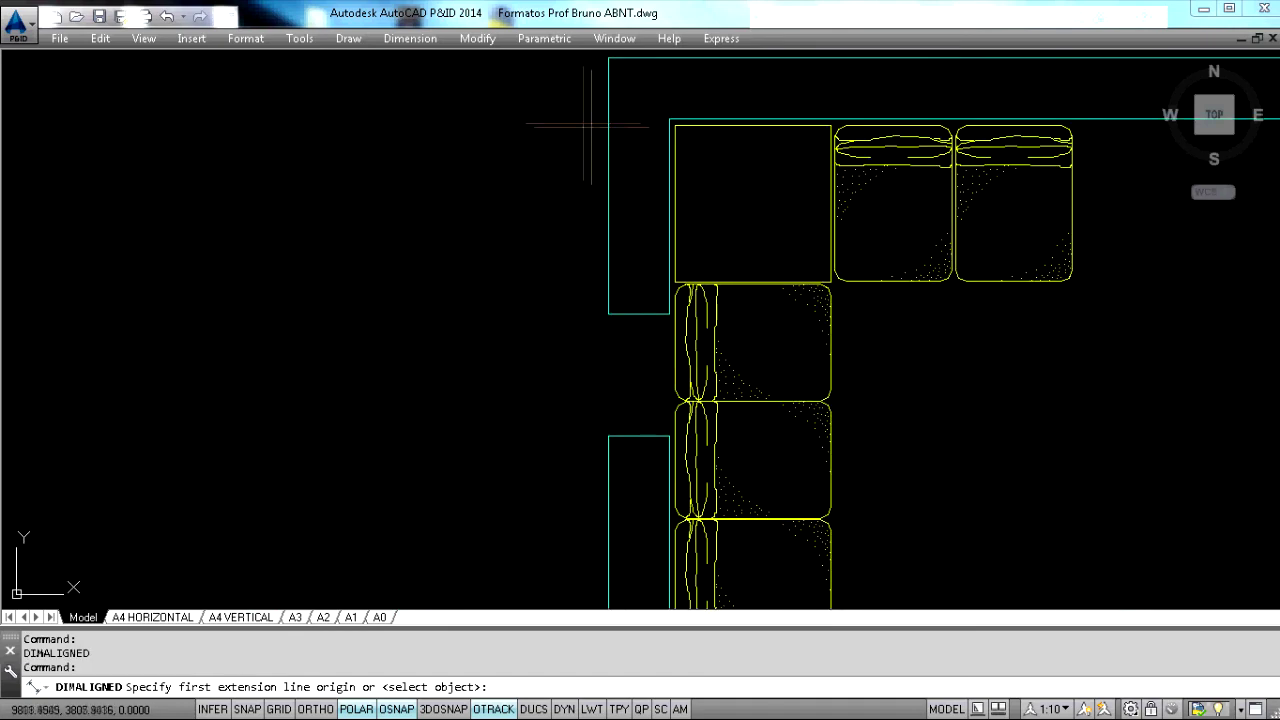
pyautogui.press('Return')
pyautogui.click(606, 126)
pyautogui.scroll(-6, 531, 120)
pyautogui.click(535, 168)
# - Add an aligned dimension across the opening beside the sofa, placed outside the house below the corner wall's dimension
pyautogui.scroll(5, 535, 168)
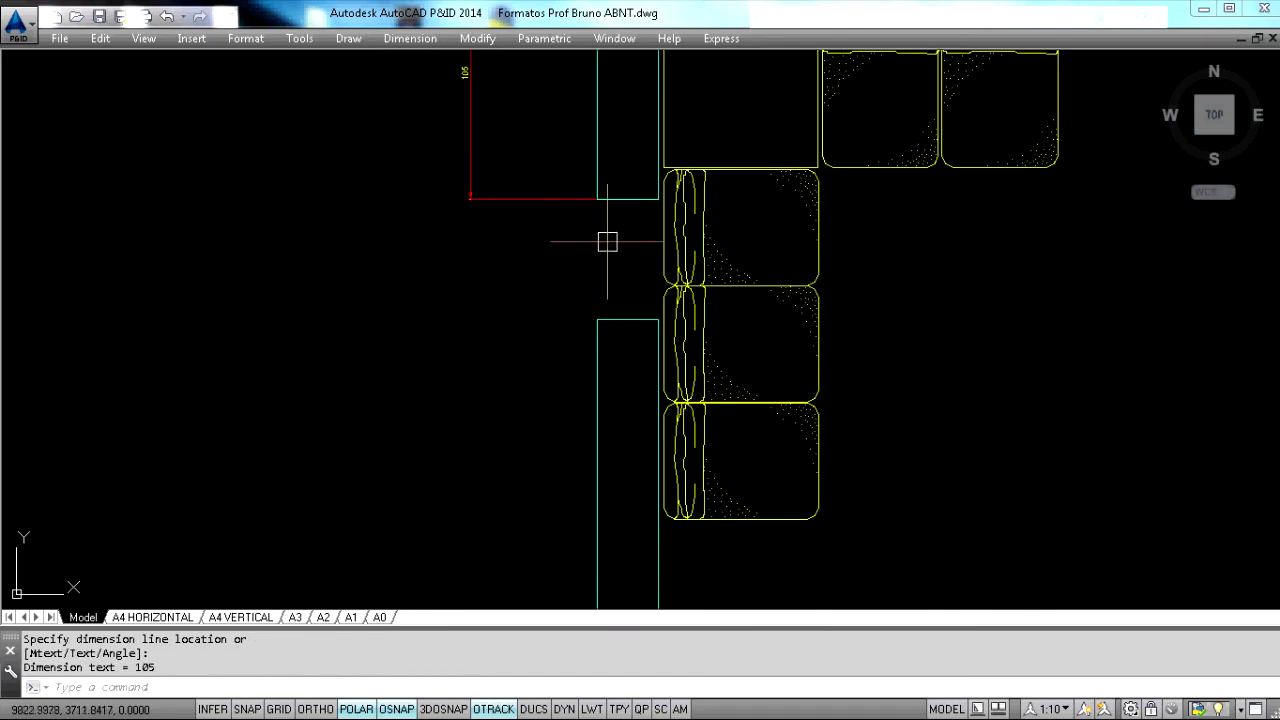
pyautogui.press('Return')
pyautogui.click(600, 200)
pyautogui.click(600, 322)
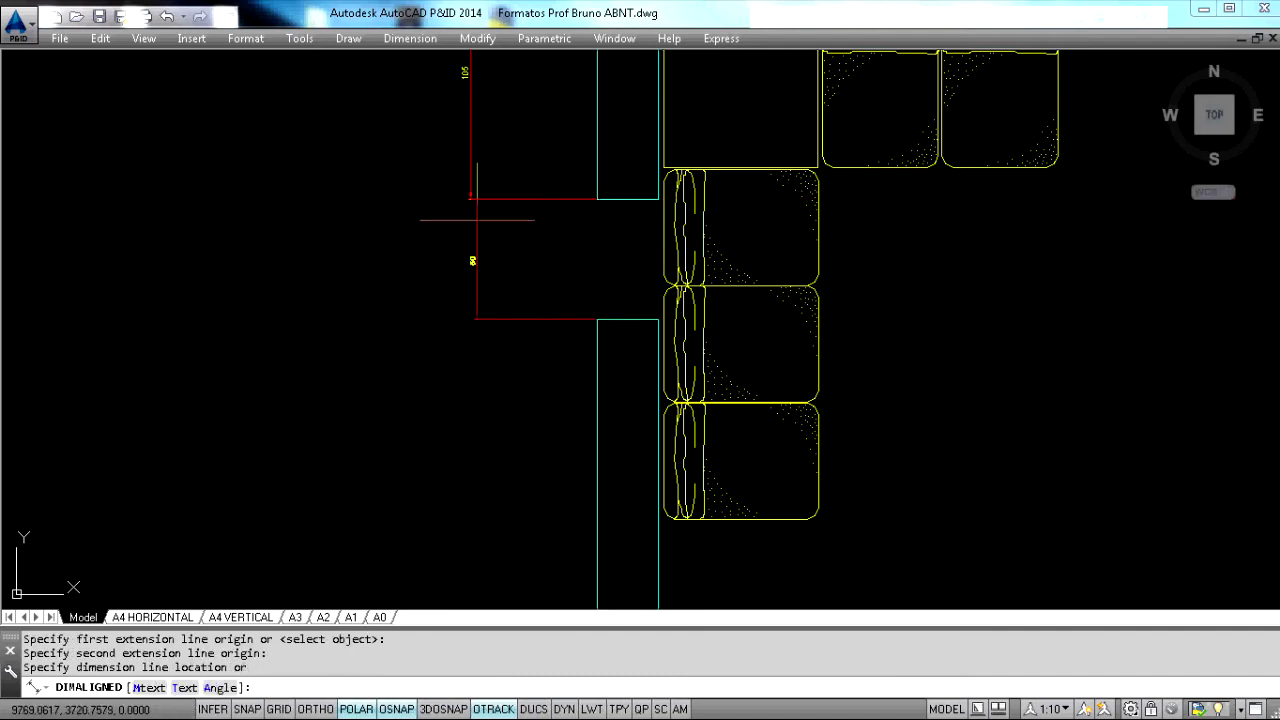
pyautogui.click(468, 236)
# - Move the opening's dimension line into alignment with the corner wall's dimension line
pyautogui.scroll(4, 428, 245)
pyautogui.click(428, 245)
pyautogui.click(381, 242)
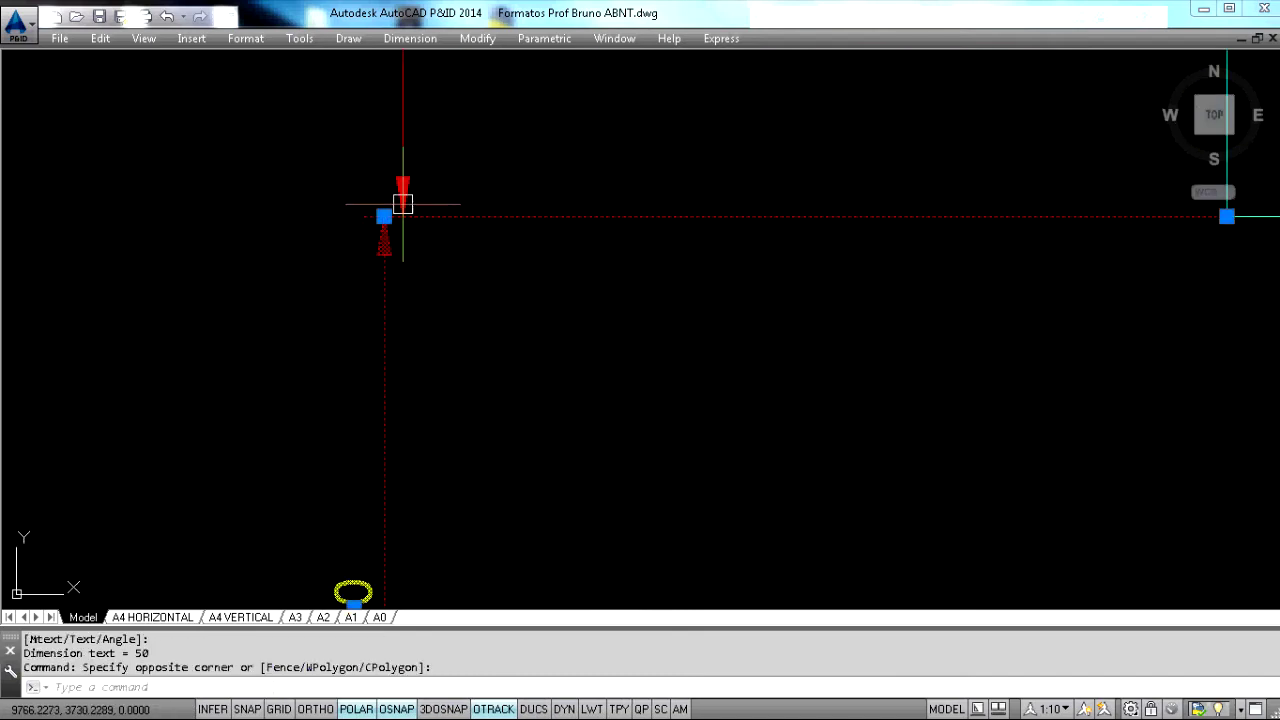
pyautogui.click(384, 217)
pyautogui.click(403, 217)
pyautogui.scroll(-5, 447, 263)
pyautogui.press('Escape')
pyautogui.press('Escape')
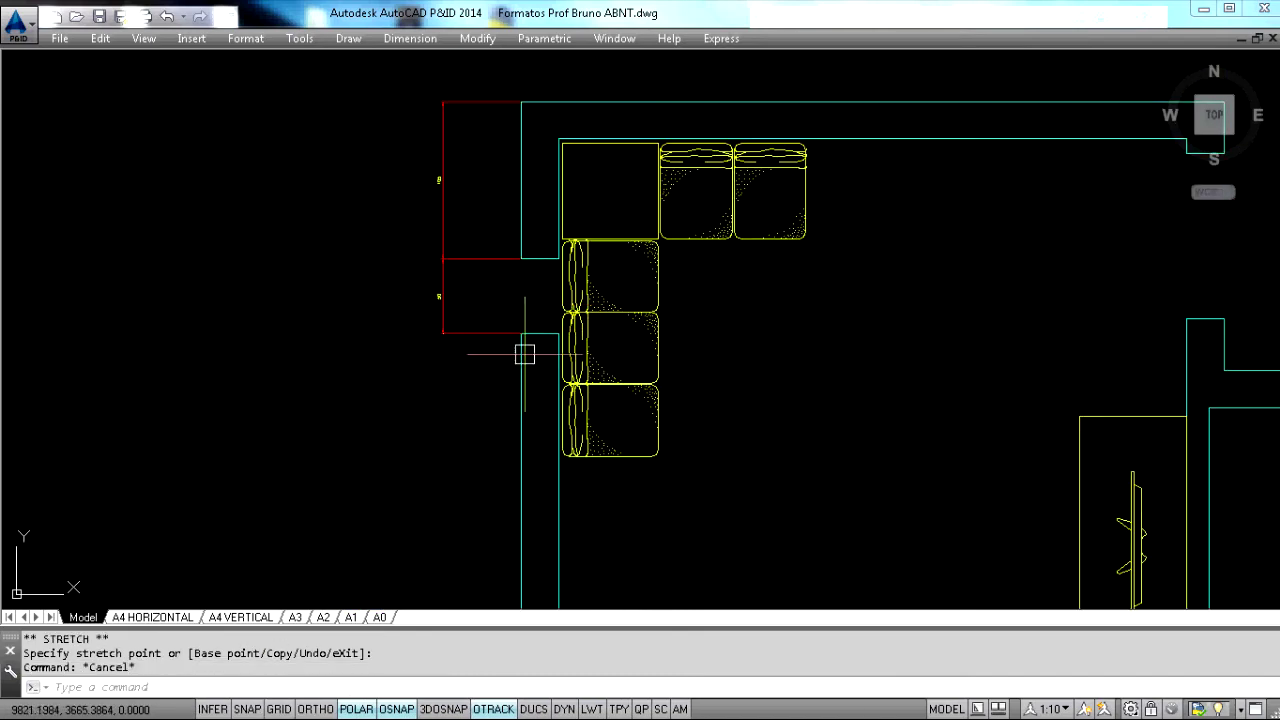
# - Add an aligned dimension to the outer face of the wall below the opening, in line with the two dimensions above
pyautogui.moveTo(516, 382); pyautogui.dragTo(500, 343, button='middle')
pyautogui.press('Return')
pyautogui.press('Return')
pyautogui.click(504, 348)
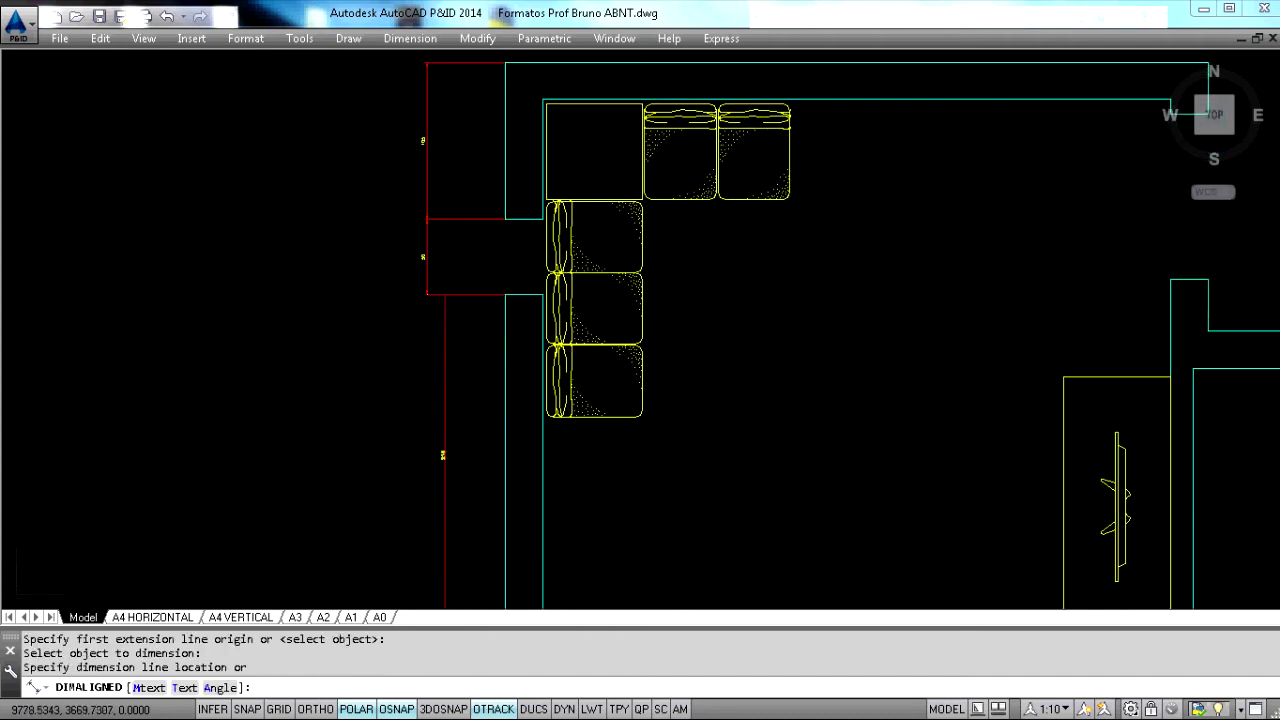
pyautogui.scroll(5, 438, 303)
pyautogui.click(351, 231)
pyautogui.scroll(-5, 489, 330)
pyautogui.scroll(-4, 489, 330)
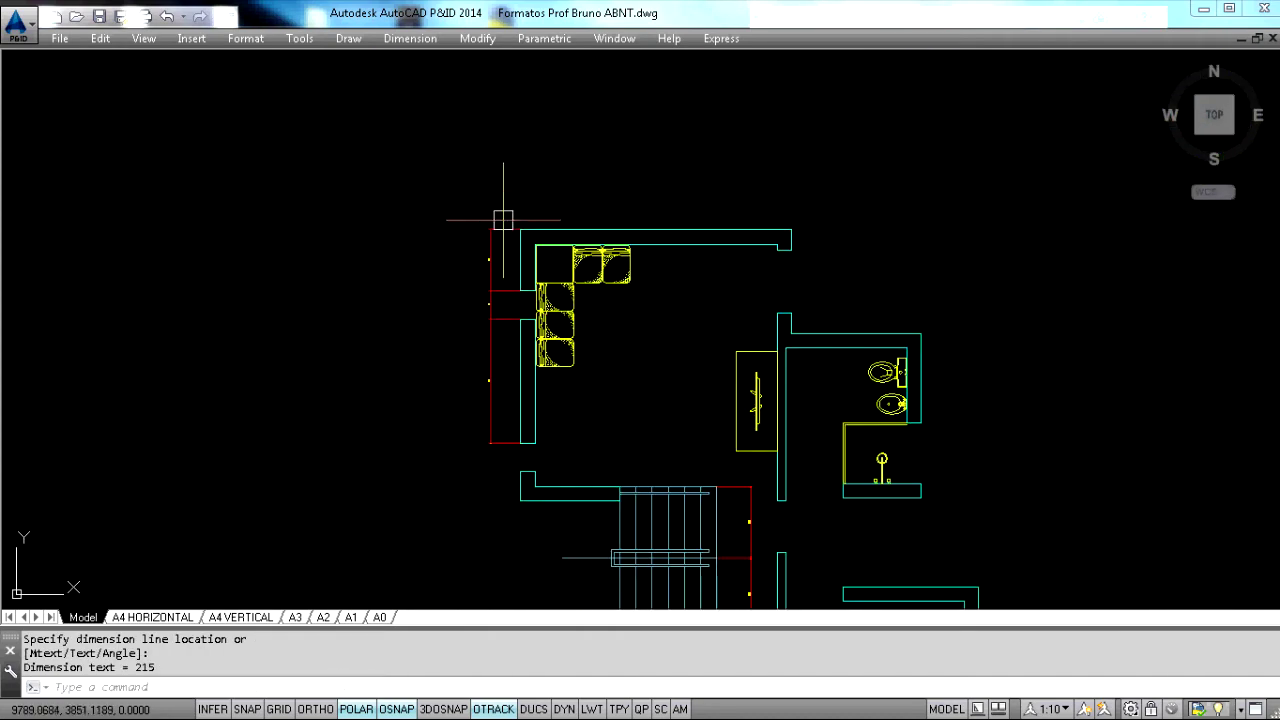
# - Stretch the three exterior dimensions beside the sofa together so that they sit closer to the house wall
pyautogui.write('s')
pyautogui.press('Return')
pyautogui.click(522, 158)
pyautogui.click(390, 522)
pyautogui.press('Return')
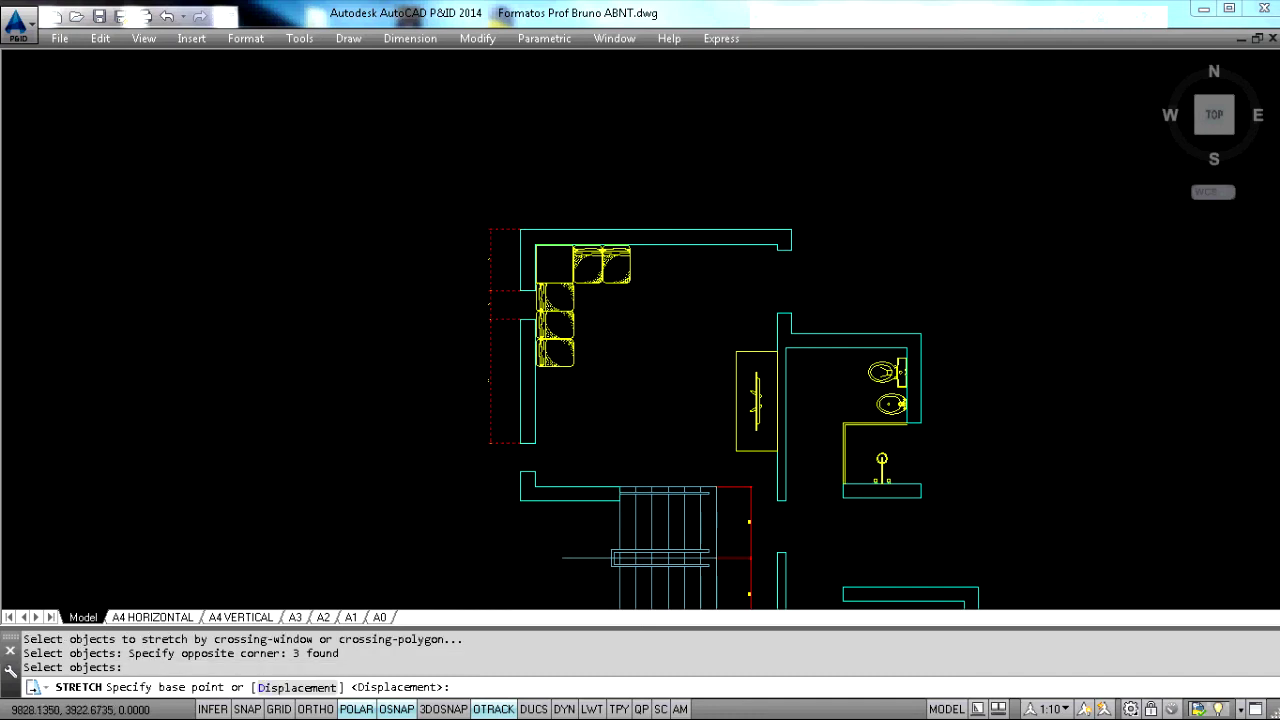
pyautogui.scroll(2, 529, 173)
pyautogui.click(543, 147)
pyautogui.click(569, 148)
# - Shorten the corner wall's dimension to the upper wall's inner face and add an in-line dimension for the upper wall's thickness
pyautogui.scroll(8, 529, 329)
pyautogui.scroll(-3, 534, 314)
pyautogui.scroll(3, 543, 320)
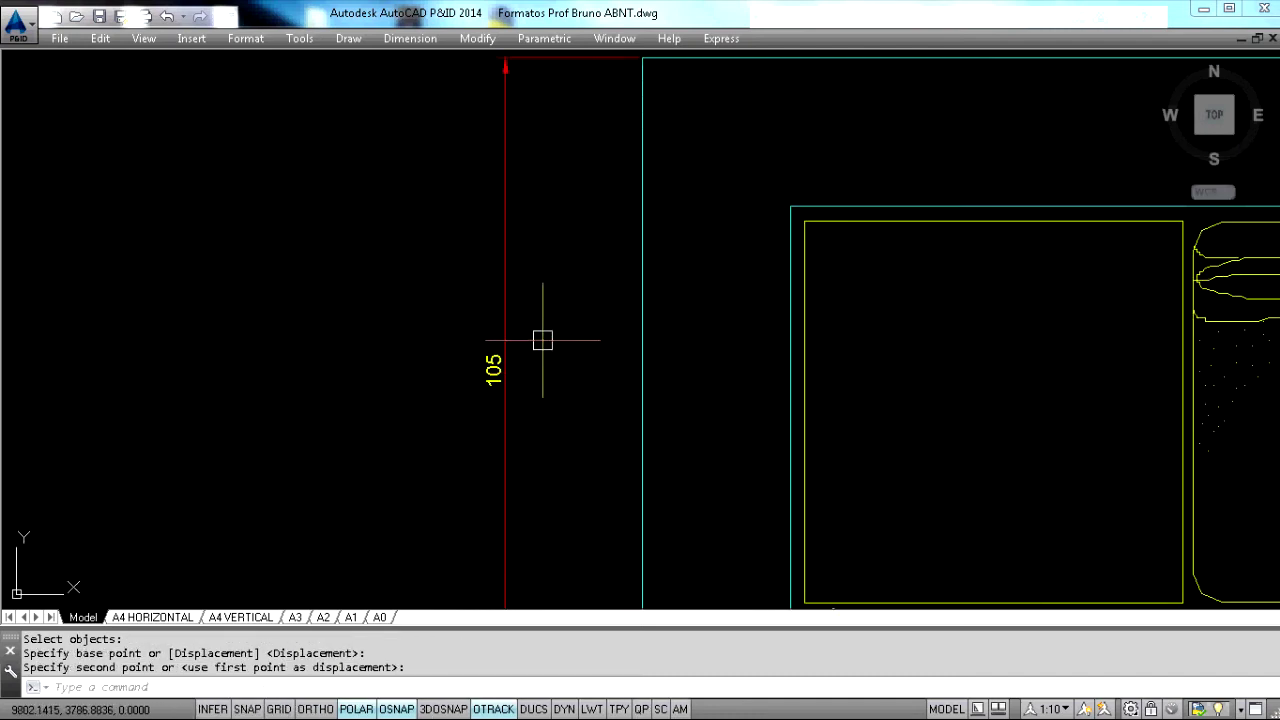
pyautogui.scroll(-5, 542, 340)
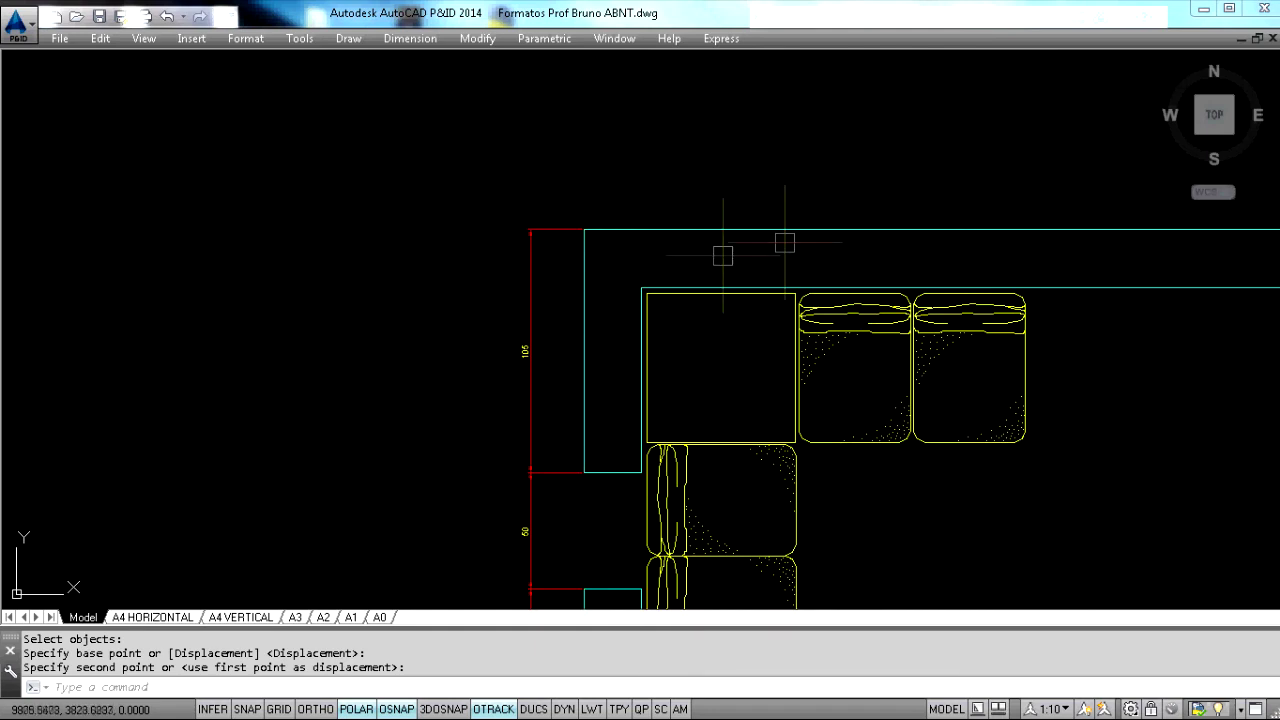
pyautogui.scroll(-5, 897, 337)
pyautogui.scroll(7, 766, 251)
pyautogui.scroll(-9, 529, 86)
pyautogui.press('Escape')
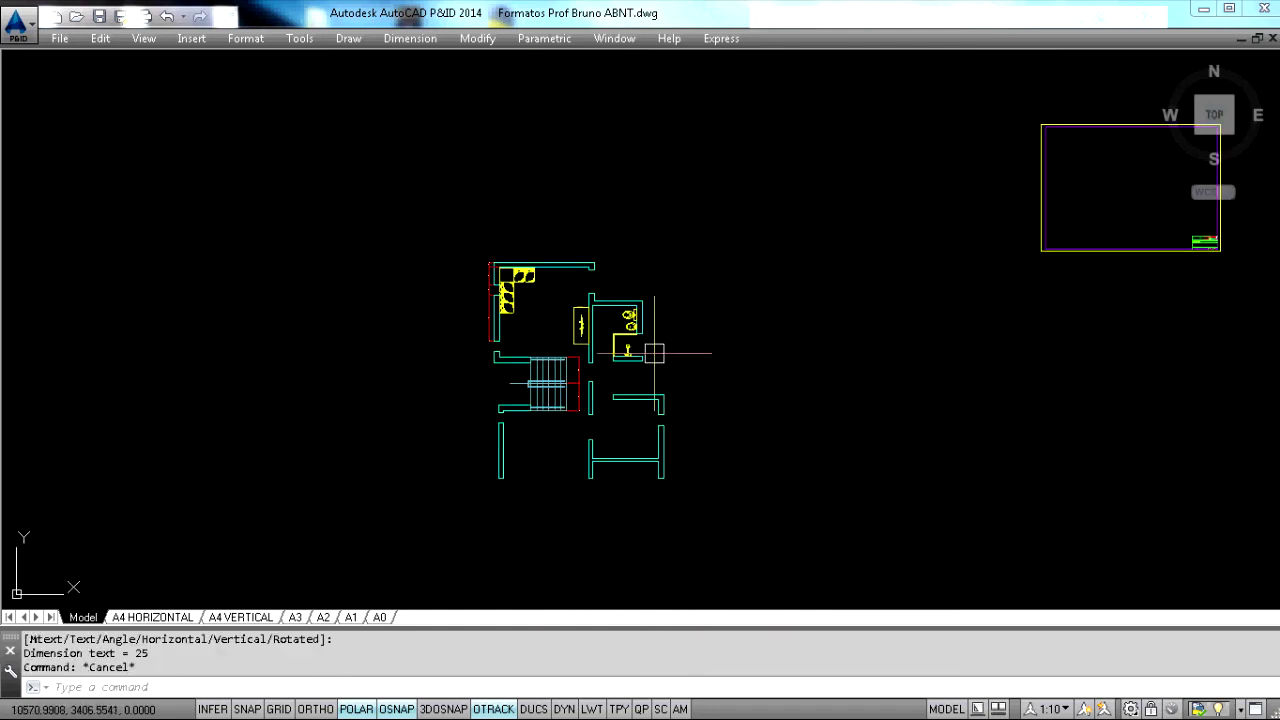
# - Scale the sheet beside the floor plan, including its title block, by a factor of 5 about its upper-right corner
pyautogui.moveTo(766, 303); pyautogui.dragTo(679, 308, button='middle')
pyautogui.write('sc')
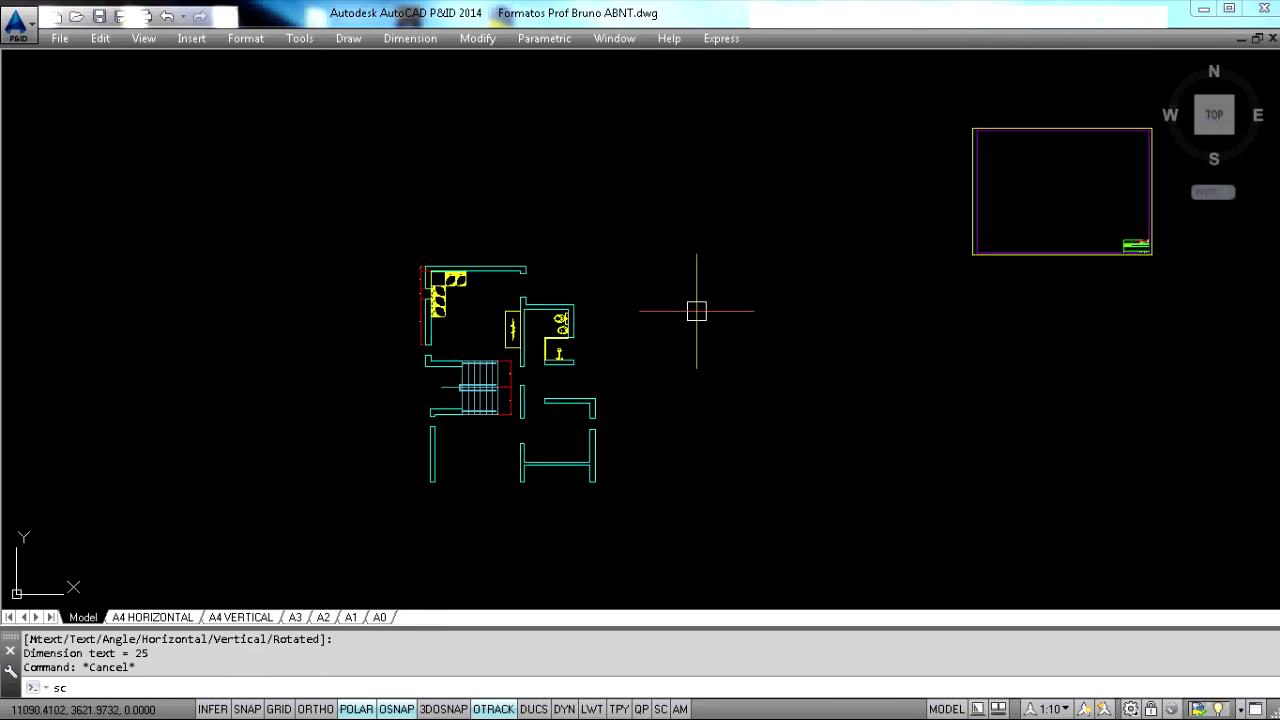
pyautogui.press('Return')
pyautogui.click(1048, 183)
pyautogui.click(1030, 212)
pyautogui.click(1210, 305)
pyautogui.click(1030, 198)
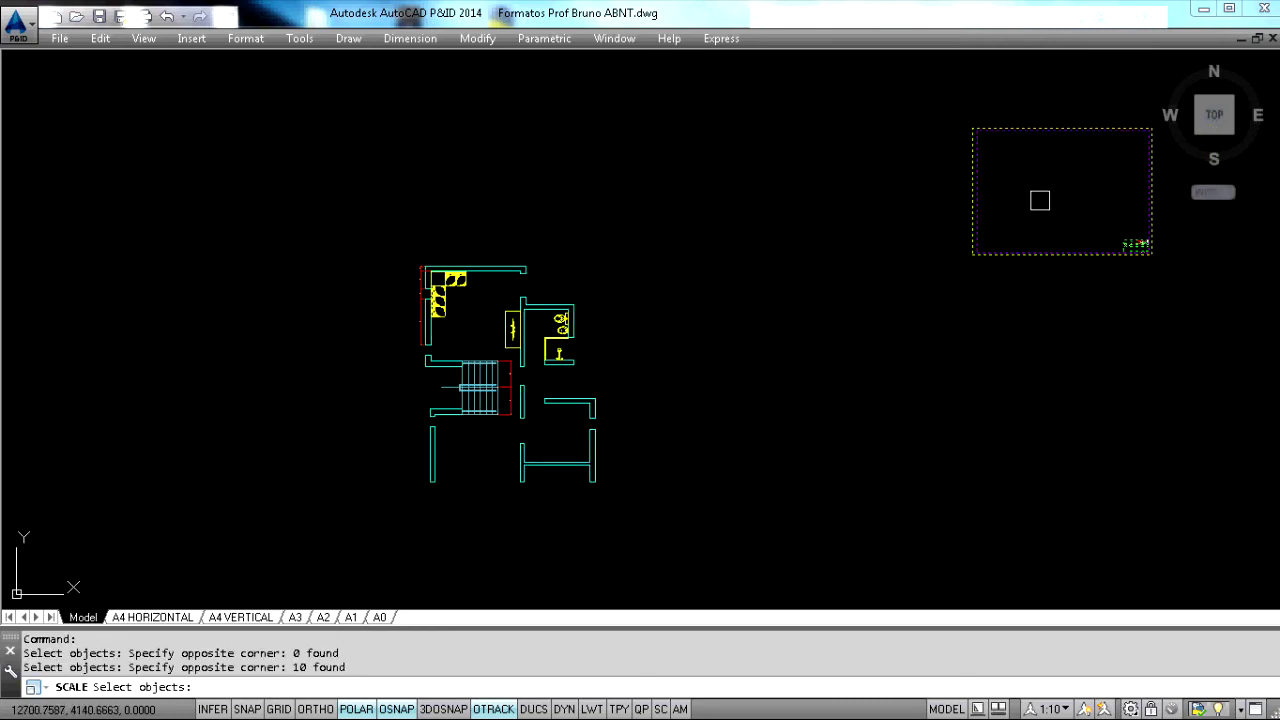
pyautogui.moveTo(1146, 134); pyautogui.dragTo(920, 251, button='middle')
pyautogui.press('Return')
pyautogui.scroll(6, 938, 235)
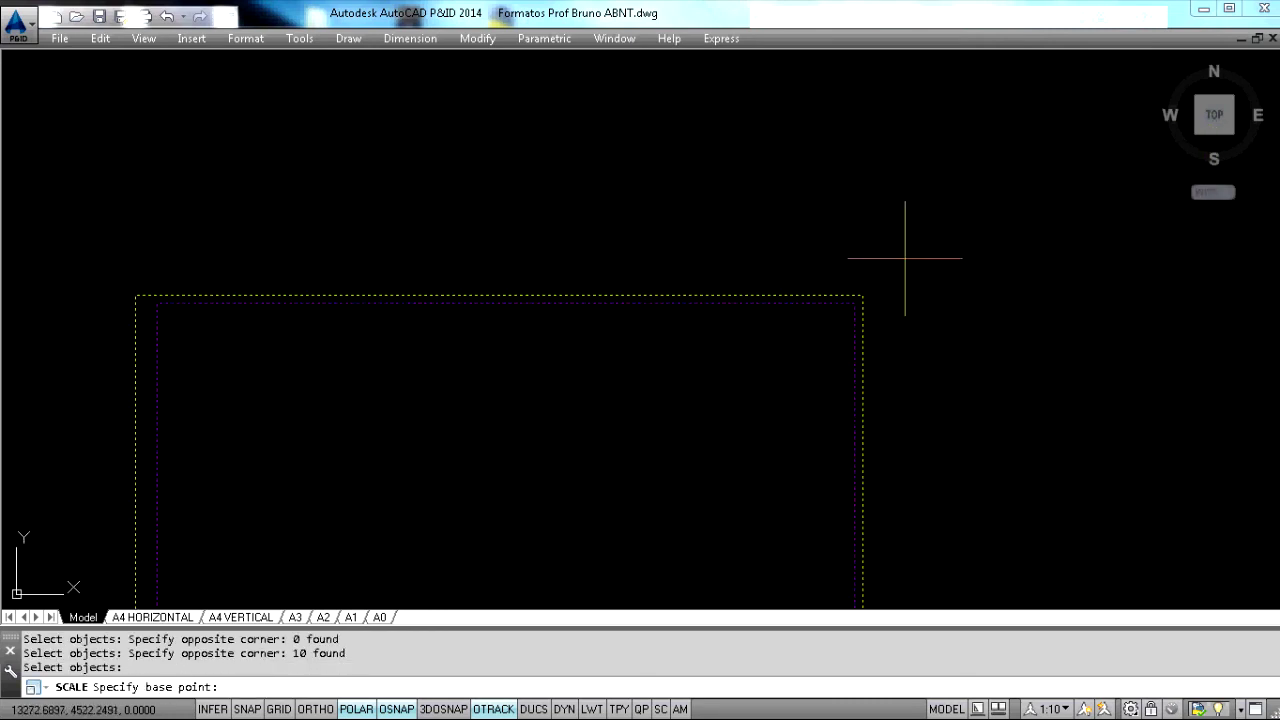
pyautogui.click(862, 295)
pyautogui.press('Return')
pyautogui.scroll(-5, 726, 417)
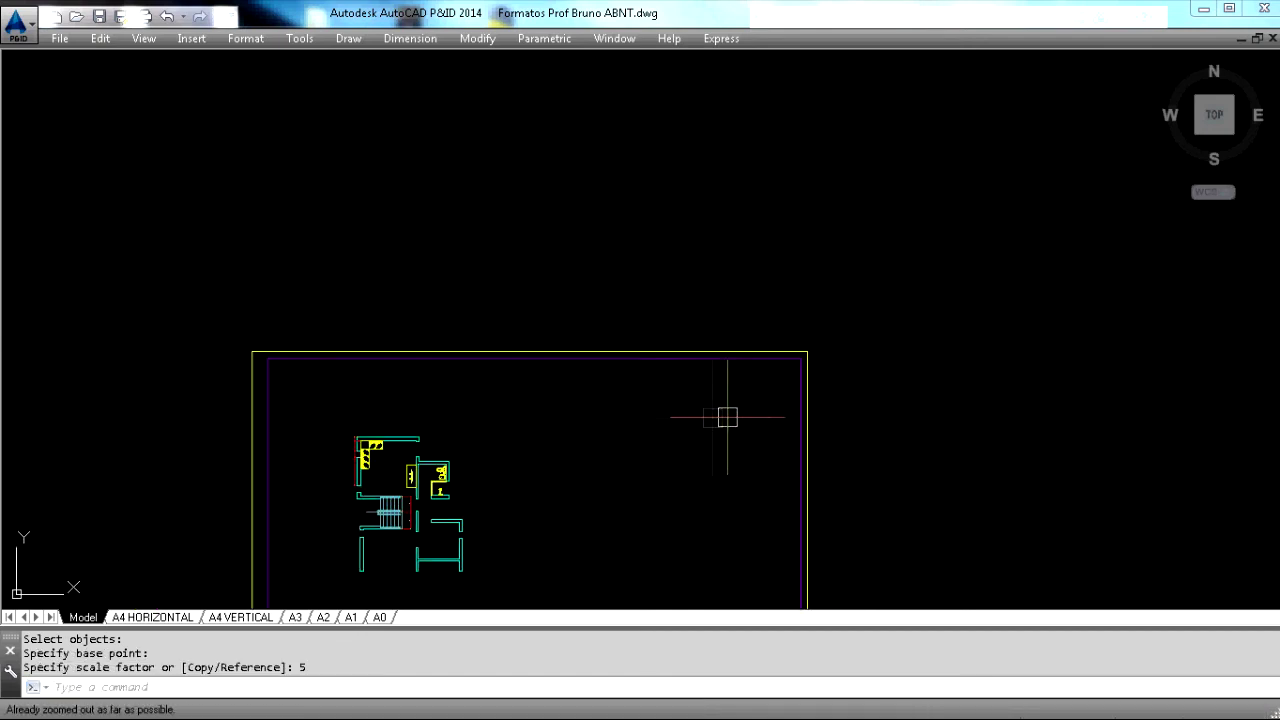
# - Examine how the floor plan and its dimensions fit inside the enlarged sheet and what scale and format the title block states
pyautogui.scroll(3, 349, 469)
pyautogui.scroll(-2, 458, 437)
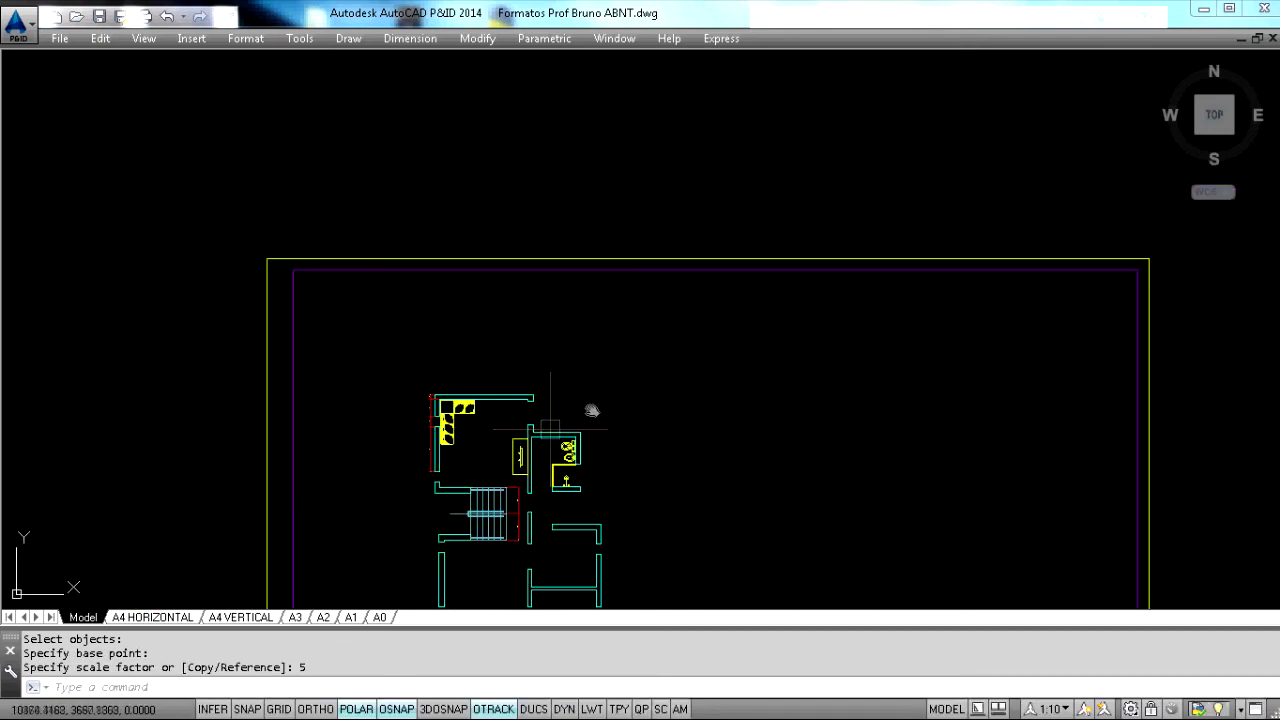
pyautogui.moveTo(589, 409); pyautogui.dragTo(660, 318, button='middle')
pyautogui.scroll(3, 451, 277)
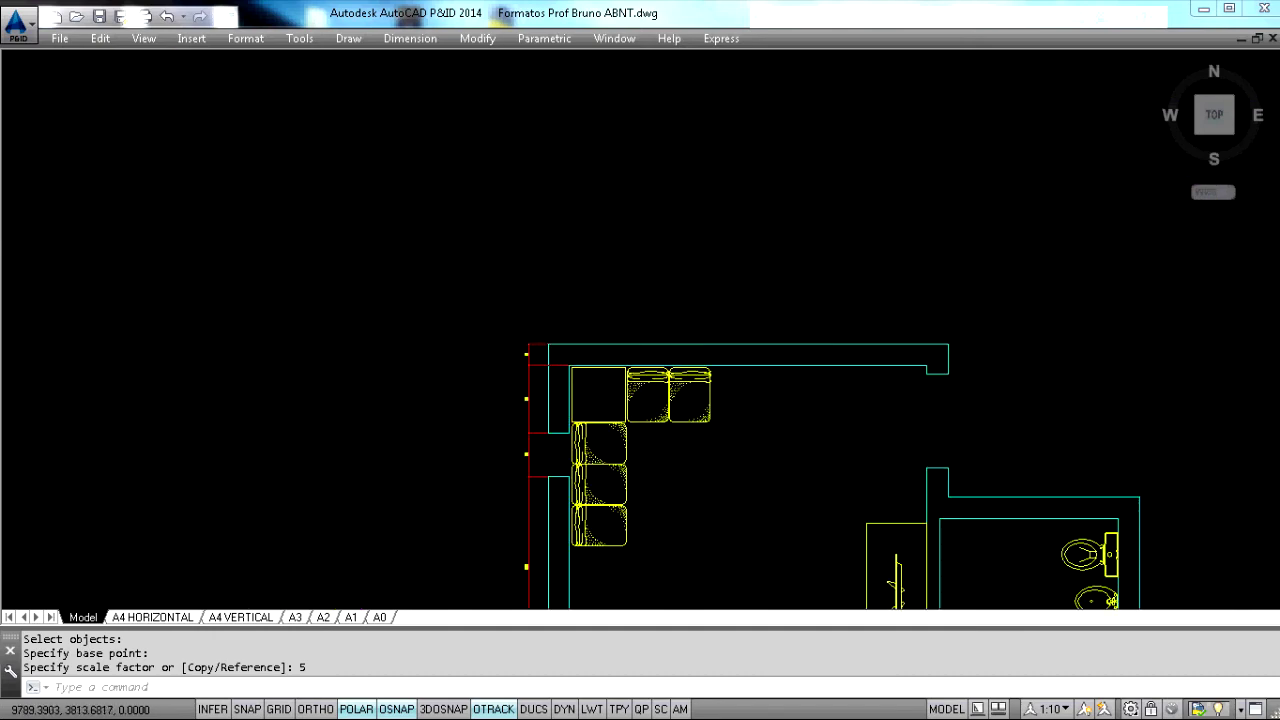
pyautogui.scroll(2, 535, 355)
pyautogui.scroll(-4, 540, 362)
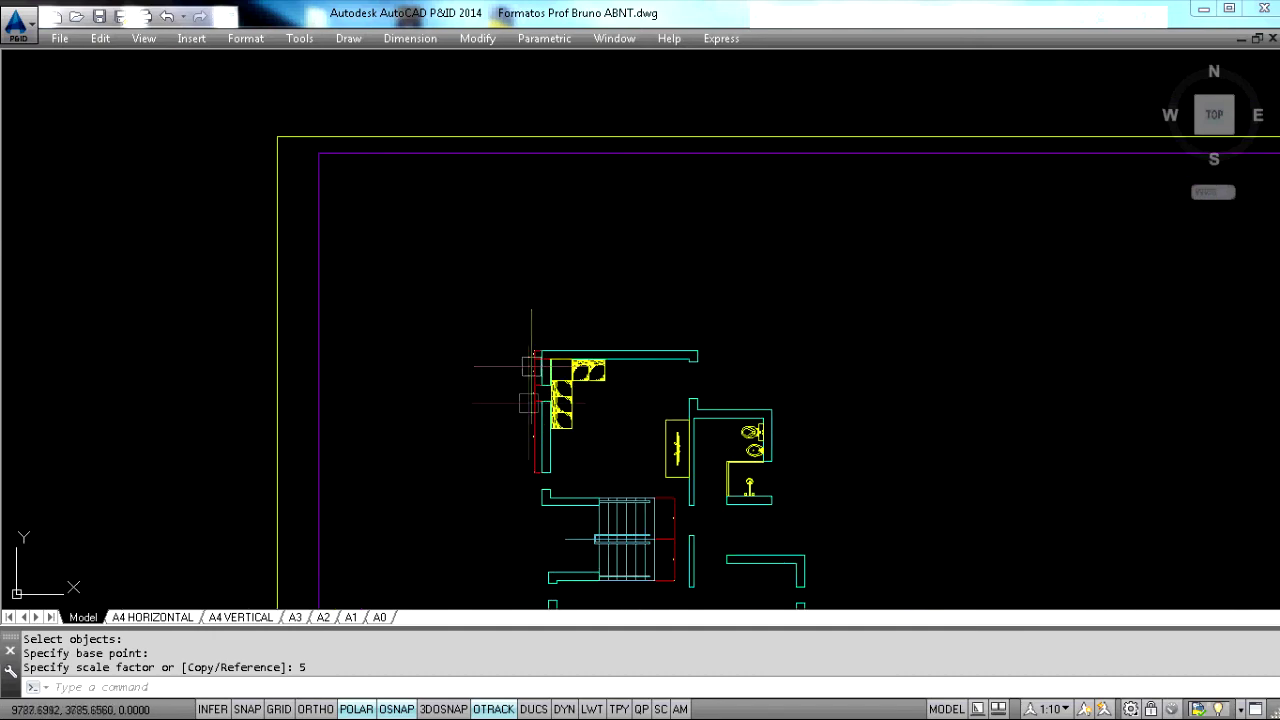
pyautogui.scroll(-4, 505, 293)
pyautogui.scroll(3, 505, 280)
pyautogui.scroll(-5, 560, 300)
pyautogui.scroll(4, 715, 390)
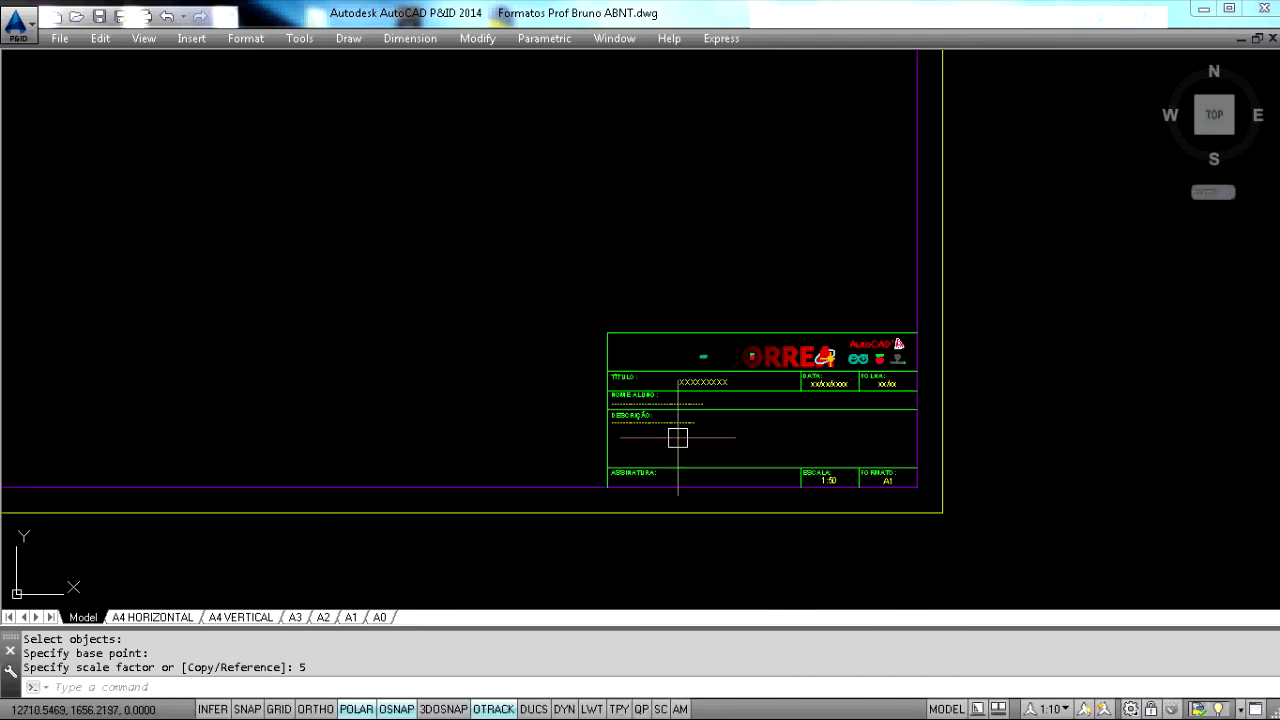
pyautogui.scroll(-4, 537, 229)
pyautogui.scroll(4, 417, 178)
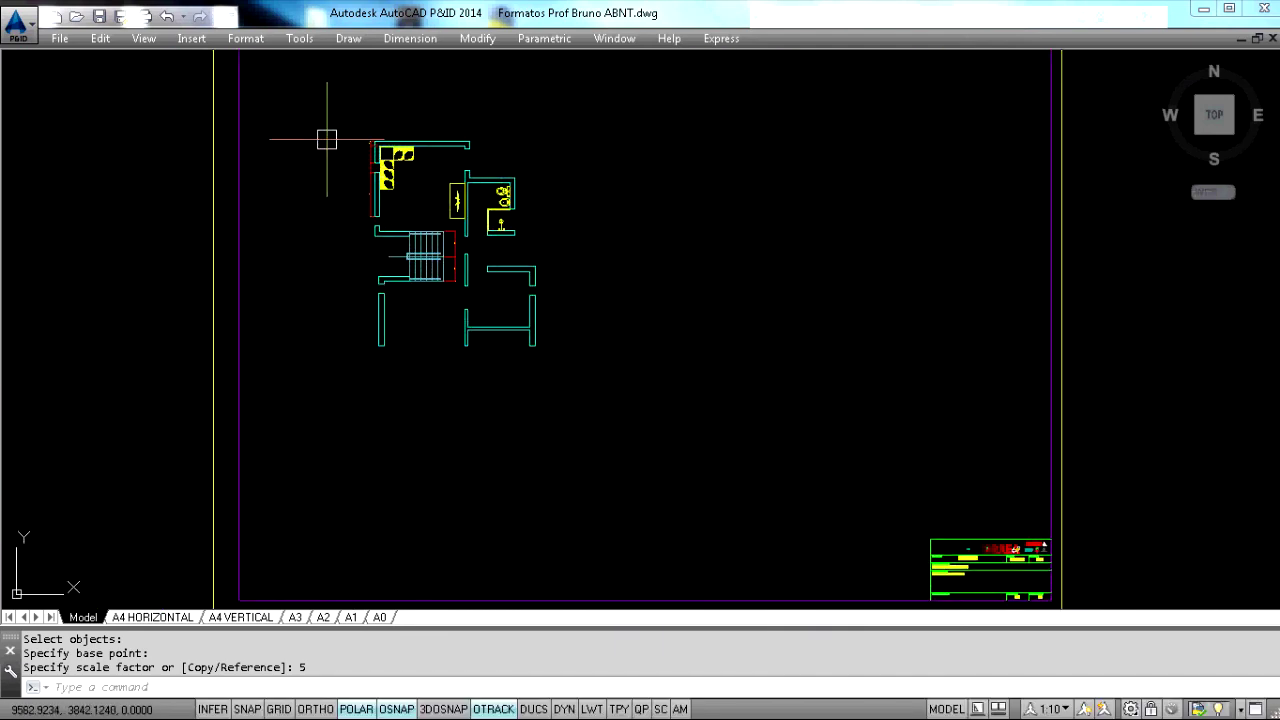
pyautogui.scroll(4, 343, 200)
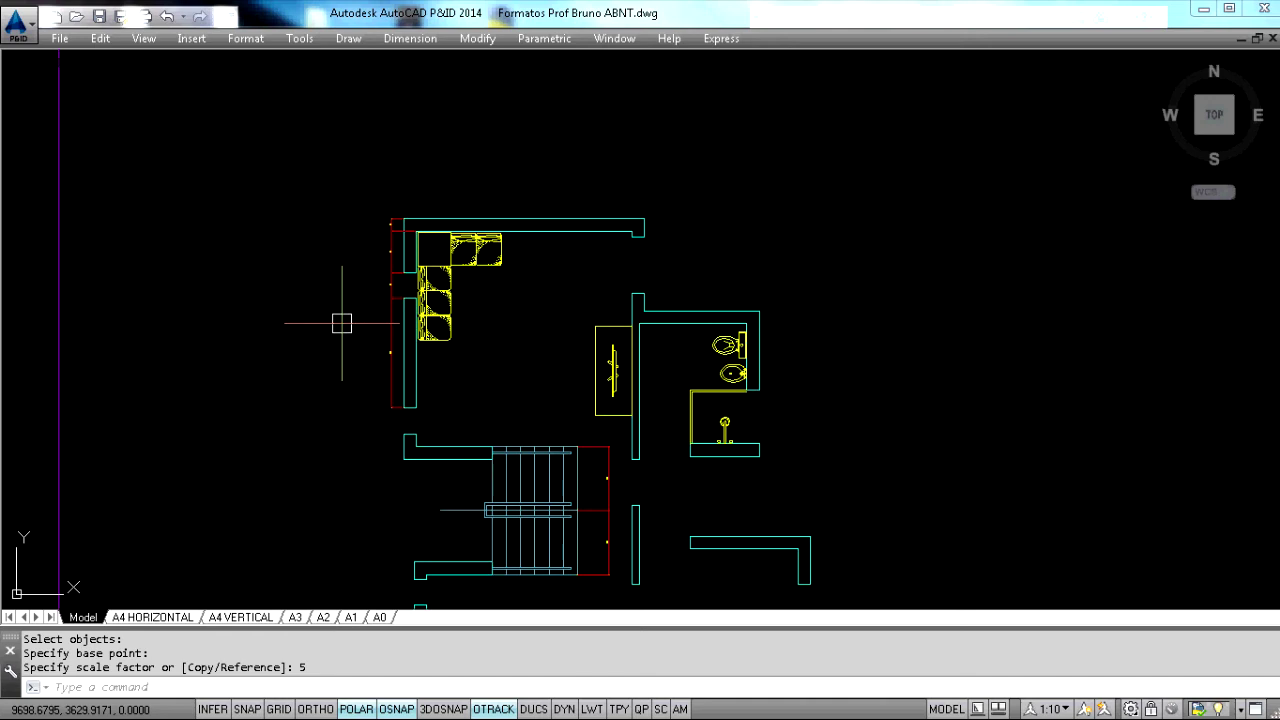
# - Modify the ISO-25 dimension style to use an overall scale of 5
pyautogui.write('d')
pyautogui.press('Return')
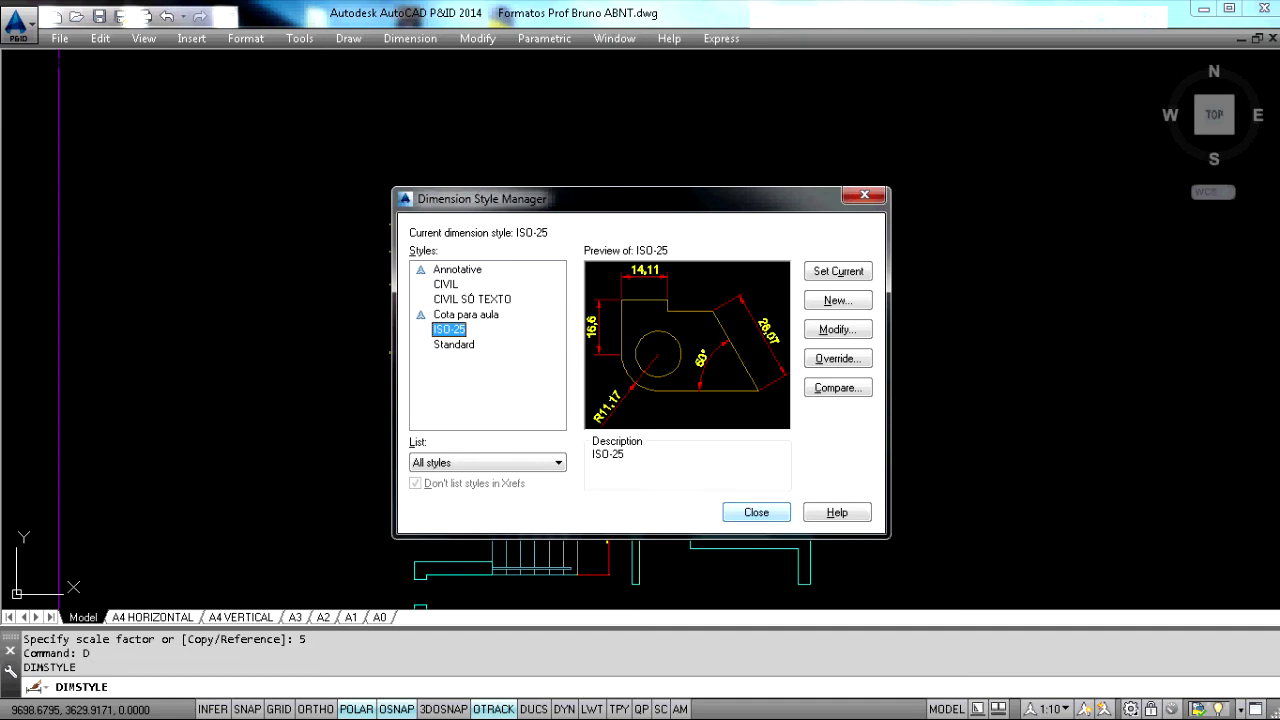
pyautogui.click(858, 336)
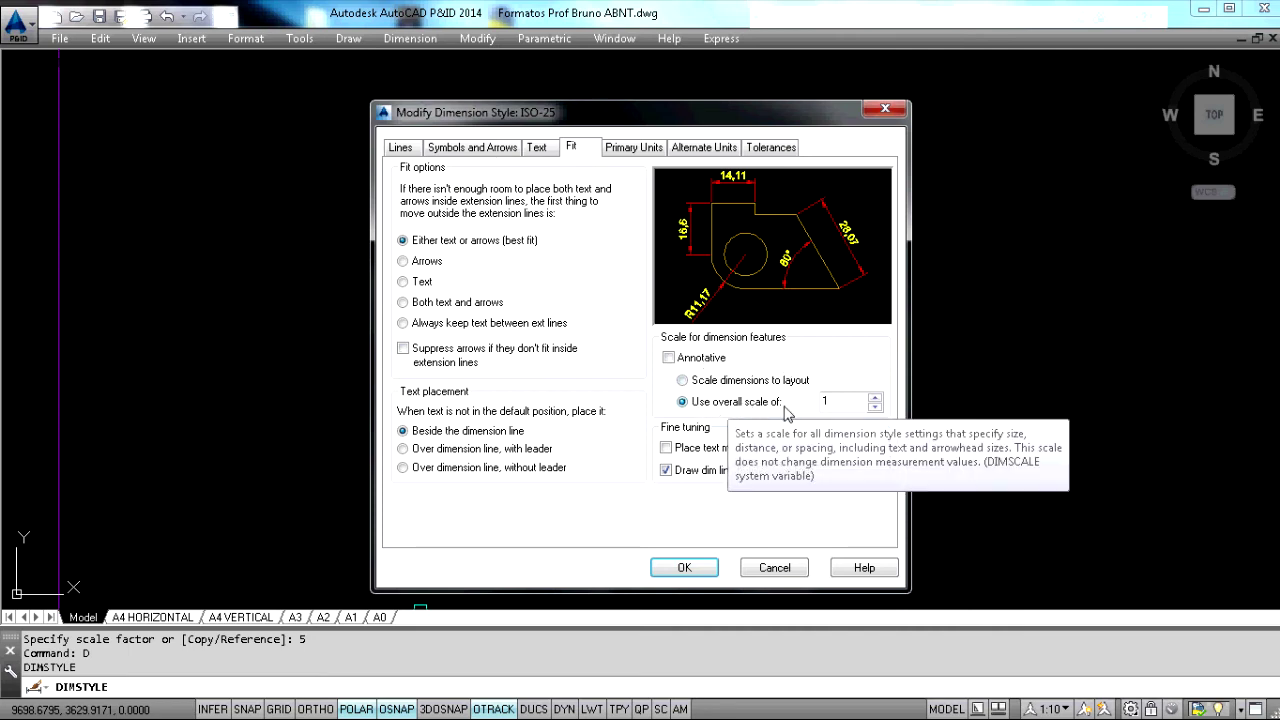
pyautogui.click(838, 404)
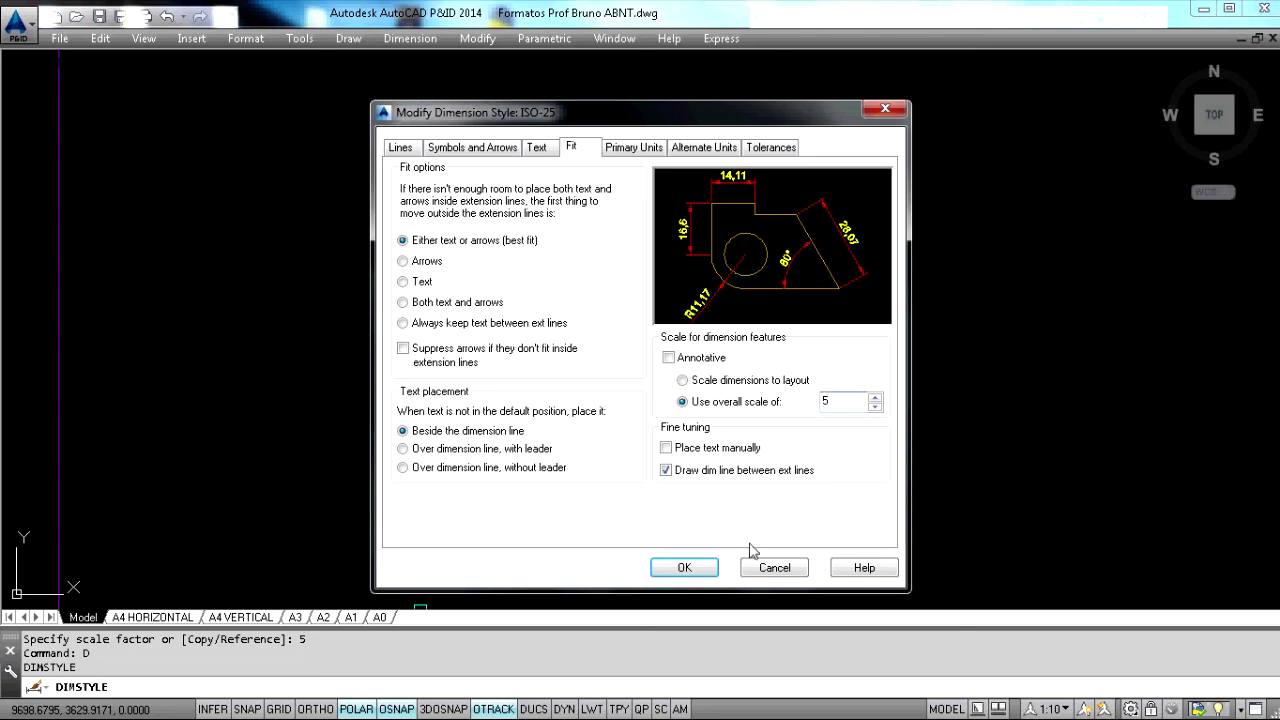
pyautogui.click(676, 568)
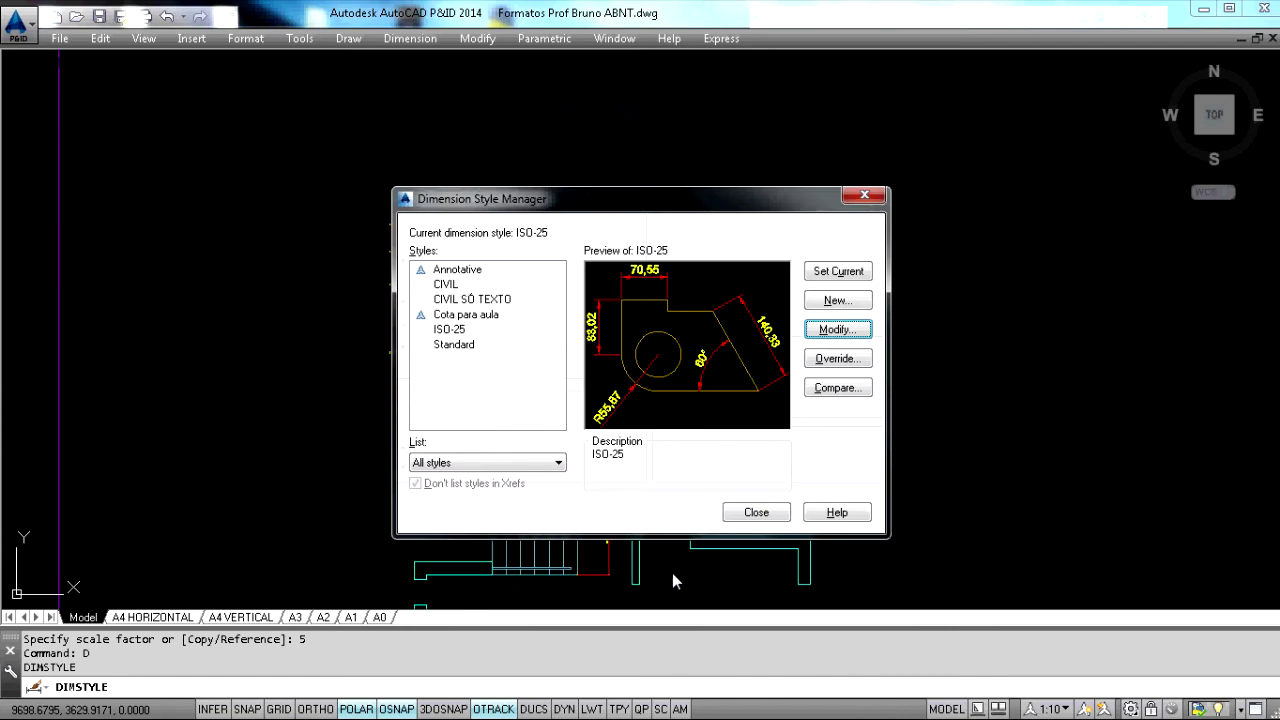
pyautogui.click(757, 514)
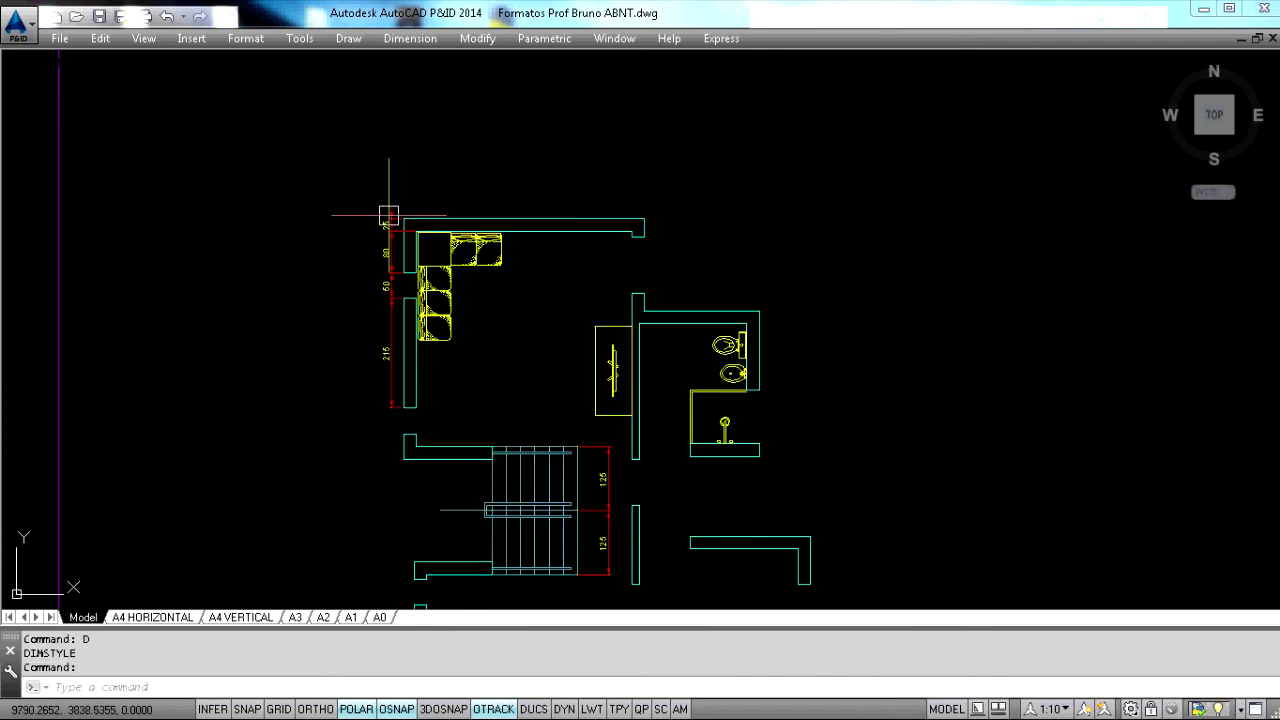
# - Examine the text and arrowhead size of the dimensions beside the outer wall and the staircase
pyautogui.scroll(8, 388, 211)
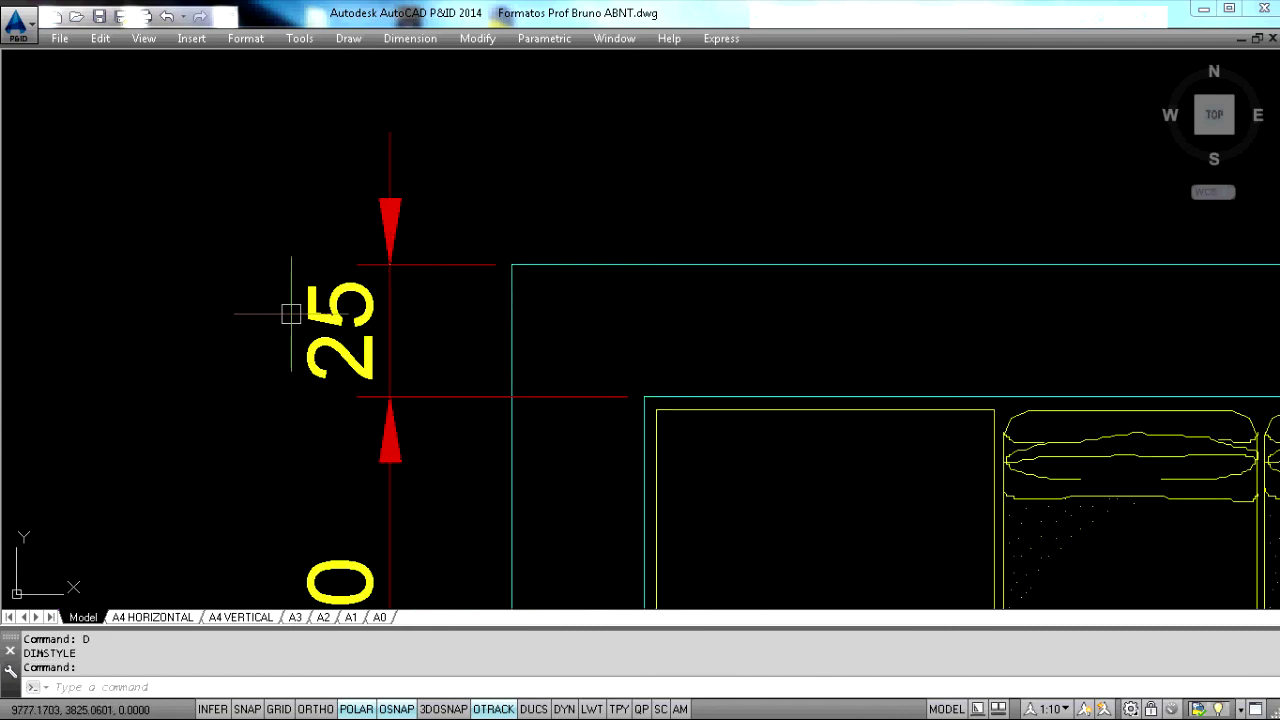
pyautogui.scroll(-7, 290, 308)
pyautogui.moveTo(401, 447); pyautogui.dragTo(437, 134, button='middle')
pyautogui.scroll(-5, 437, 134)
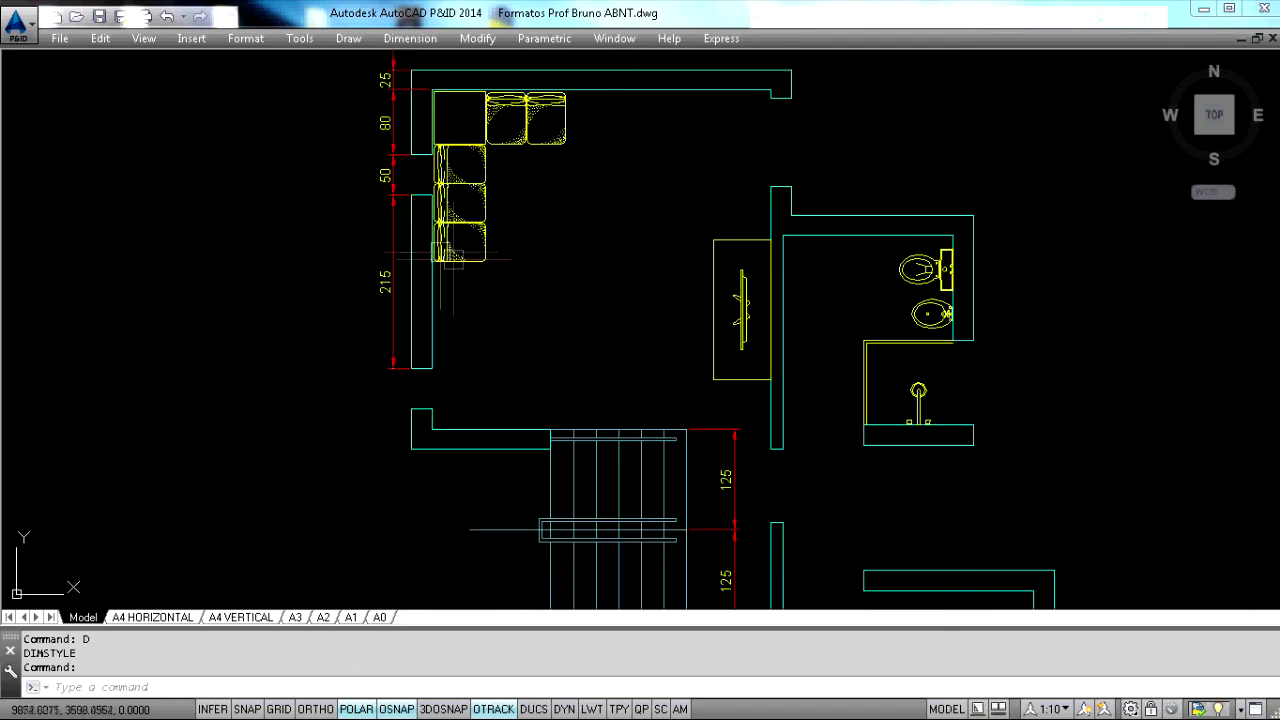
pyautogui.scroll(2, 425, 336)
pyautogui.scroll(4, 523, 214)
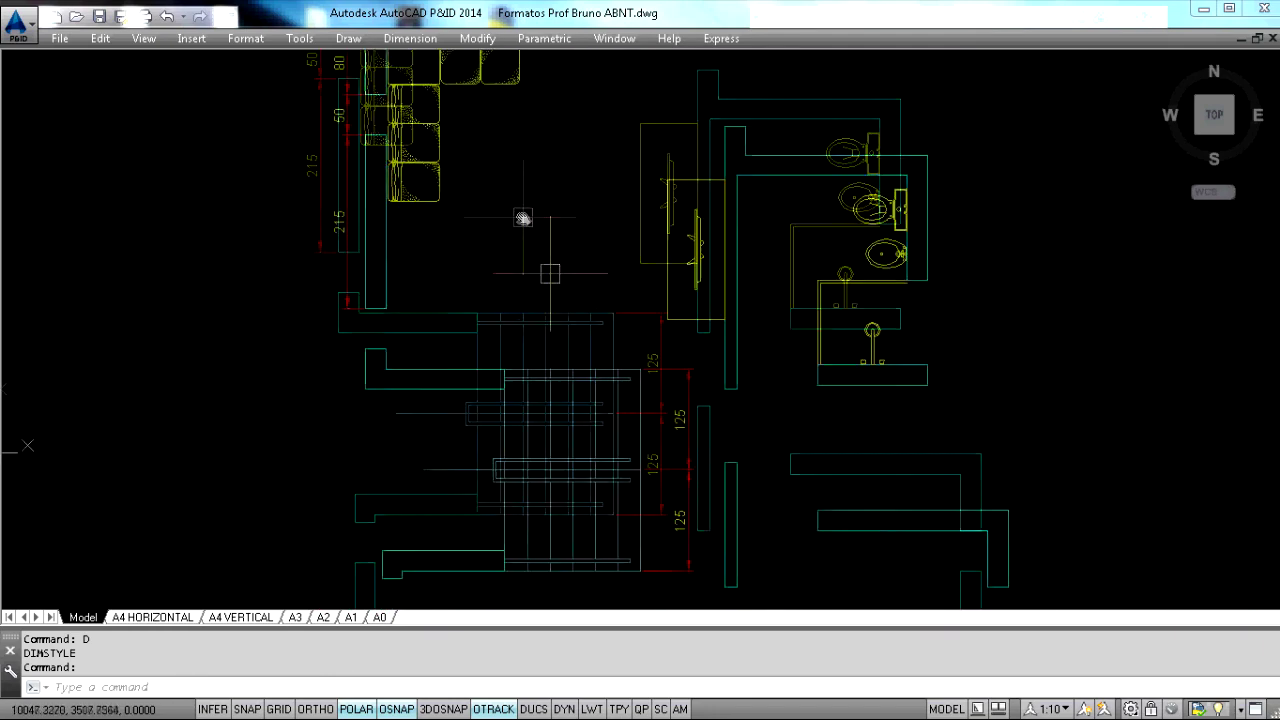
pyautogui.scroll(-5, 654, 509)
pyautogui.scroll(6, 420, 243)
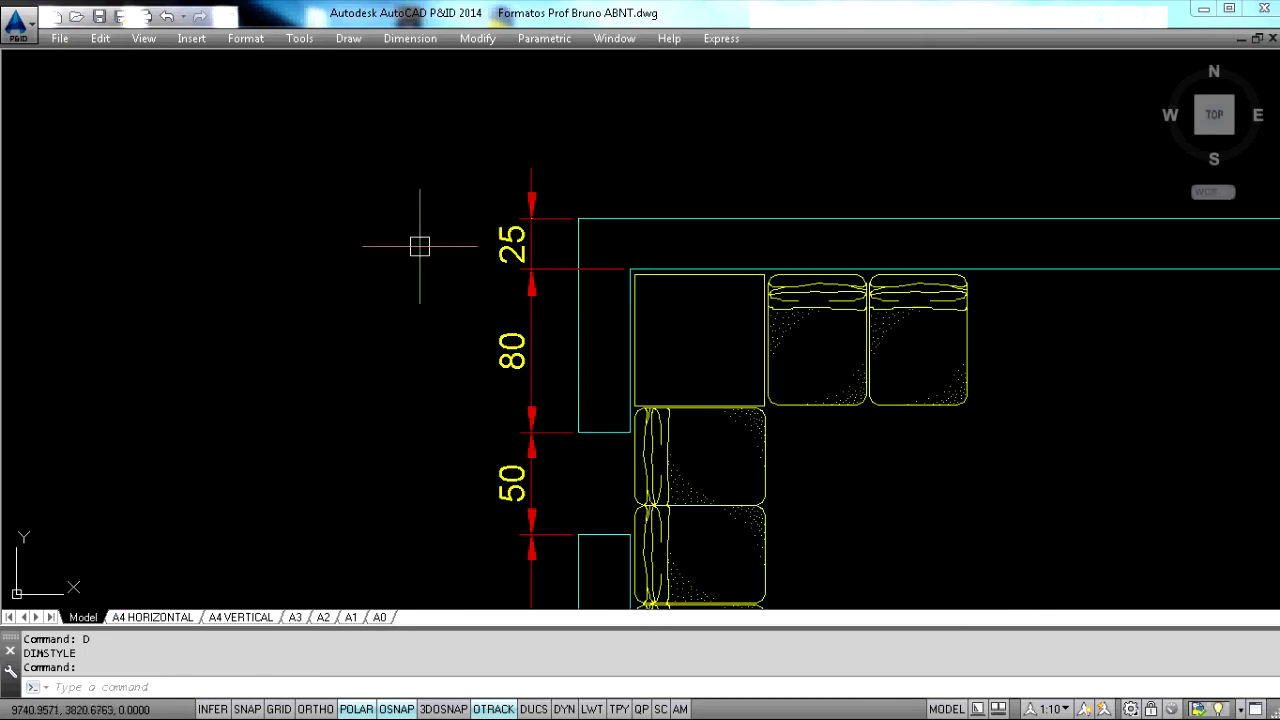
pyautogui.scroll(2, 569, 232)
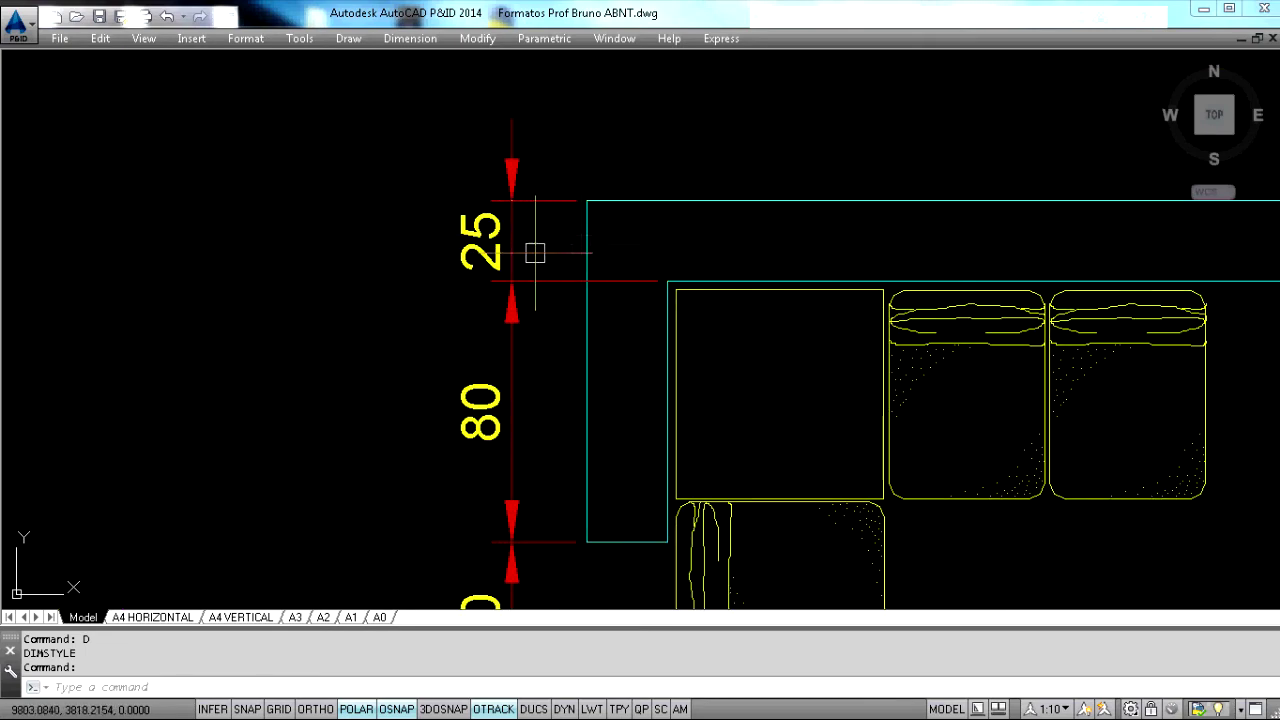
# - Stretch the four exterior dimensions beside the sofa together about 36 units farther away from the house wall
pyautogui.scroll(-6, 551, 246)
pyautogui.scroll(-3, 520, 330)
pyautogui.write('s')
pyautogui.press('Return')
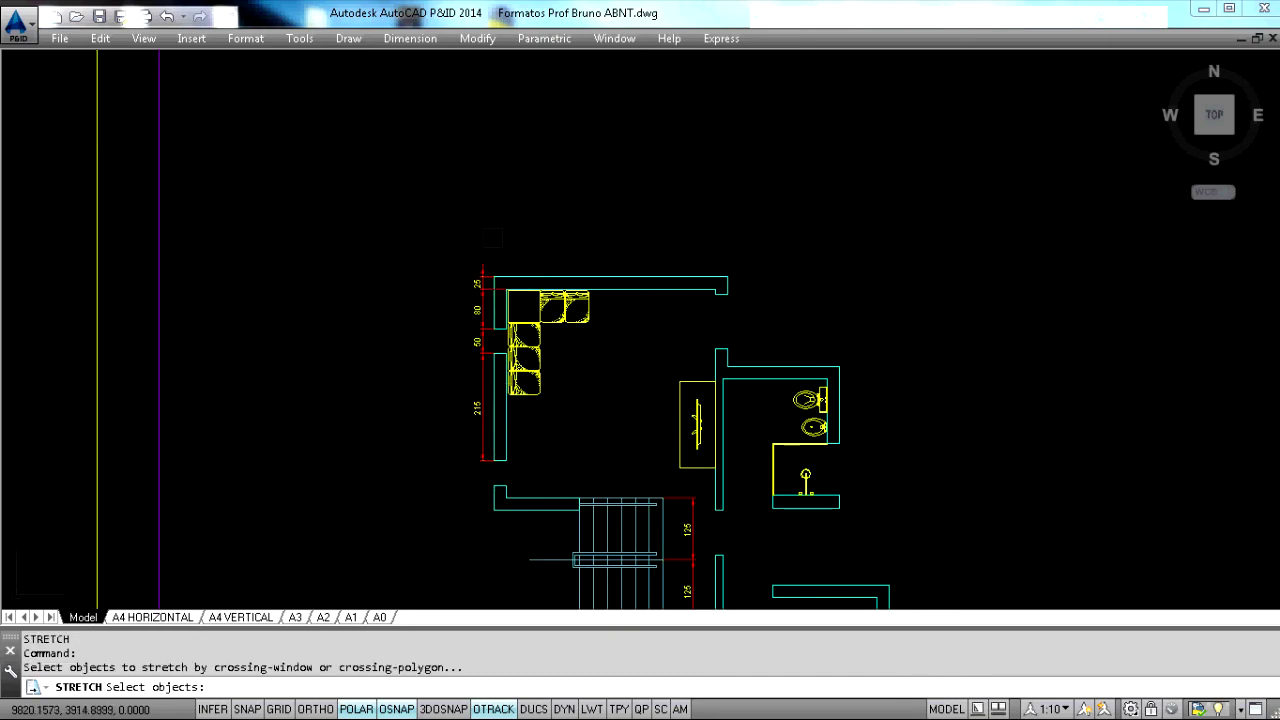
pyautogui.scroll(4, 495, 236)
pyautogui.click(485, 234)
pyautogui.scroll(-2, 460, 269)
pyautogui.moveTo(369, 604); pyautogui.dragTo(454, 350, button='middle')
pyautogui.click(454, 350)
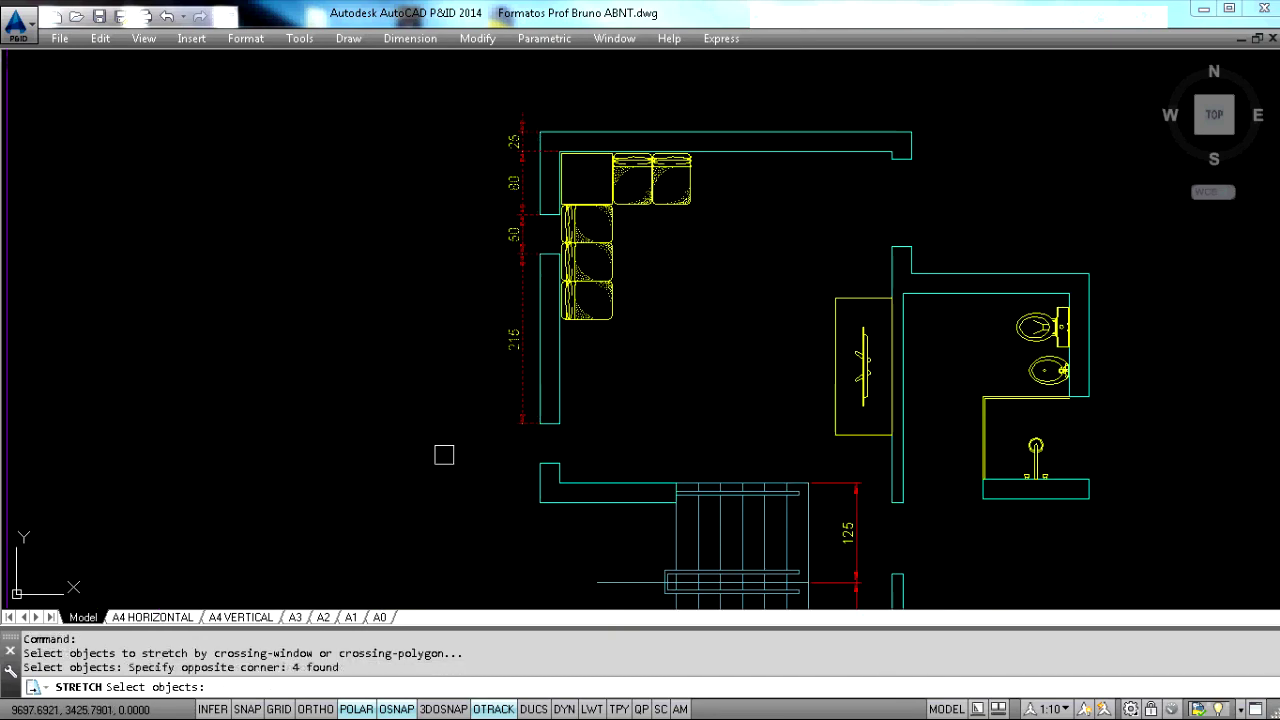
pyautogui.press('Return')
pyautogui.click(427, 465)
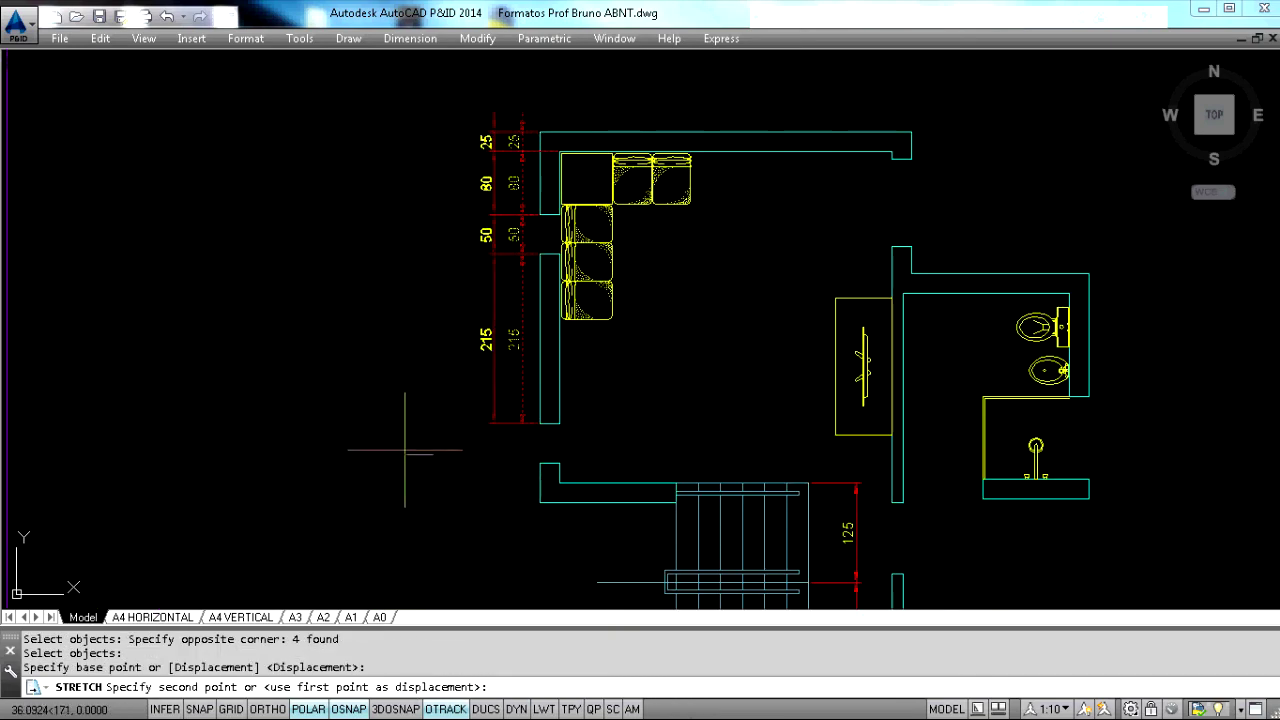
pyautogui.click(414, 443)
pyautogui.scroll(-4, 497, 452)
pyautogui.moveTo(497, 452); pyautogui.dragTo(395, 218, button='middle')
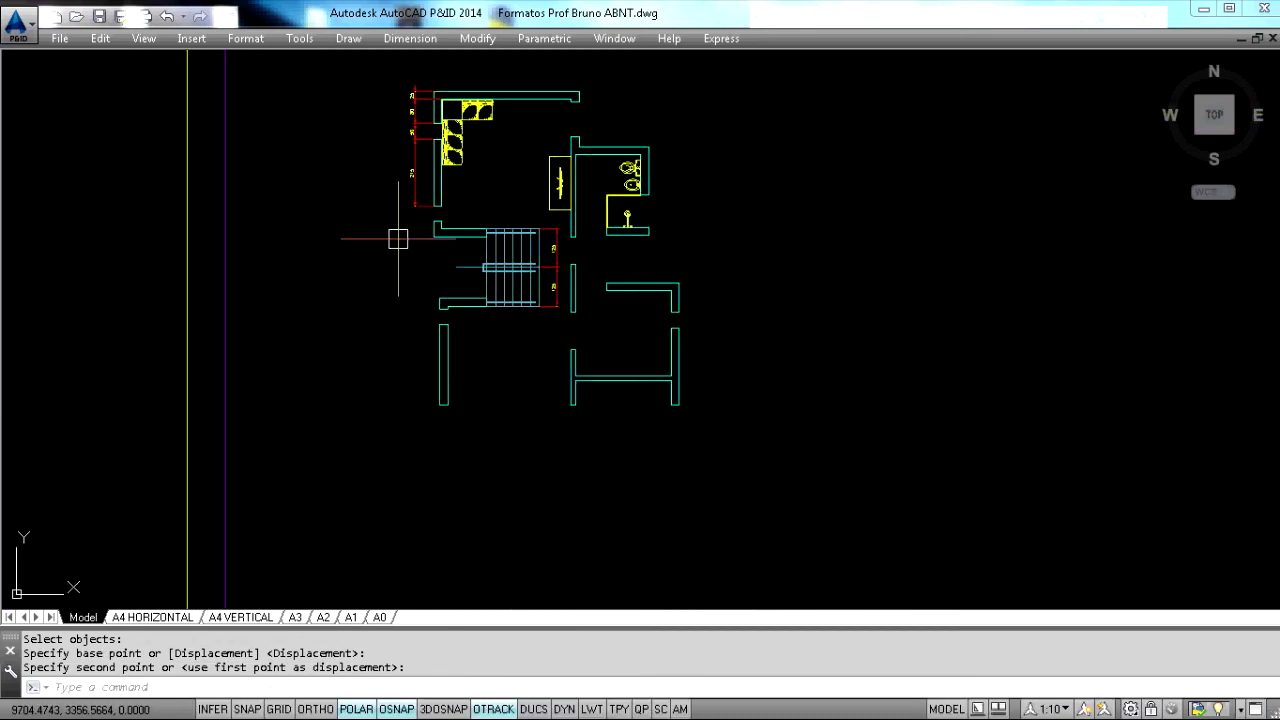
pyautogui.moveTo(543, 314); pyautogui.dragTo(557, 403, button='middle')
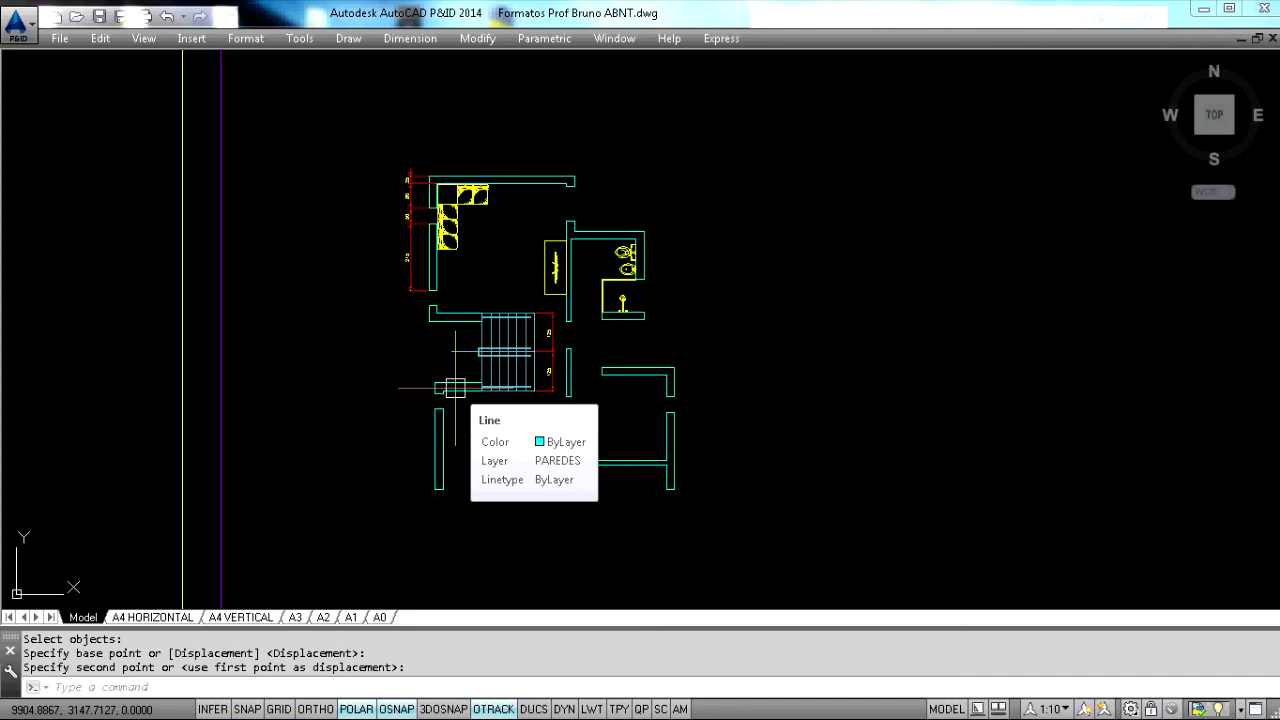
# - Erase the four exterior wall dimensions beside the sofa and the two dimensions beside the staircase
pyautogui.scroll(-4, 455, 388)
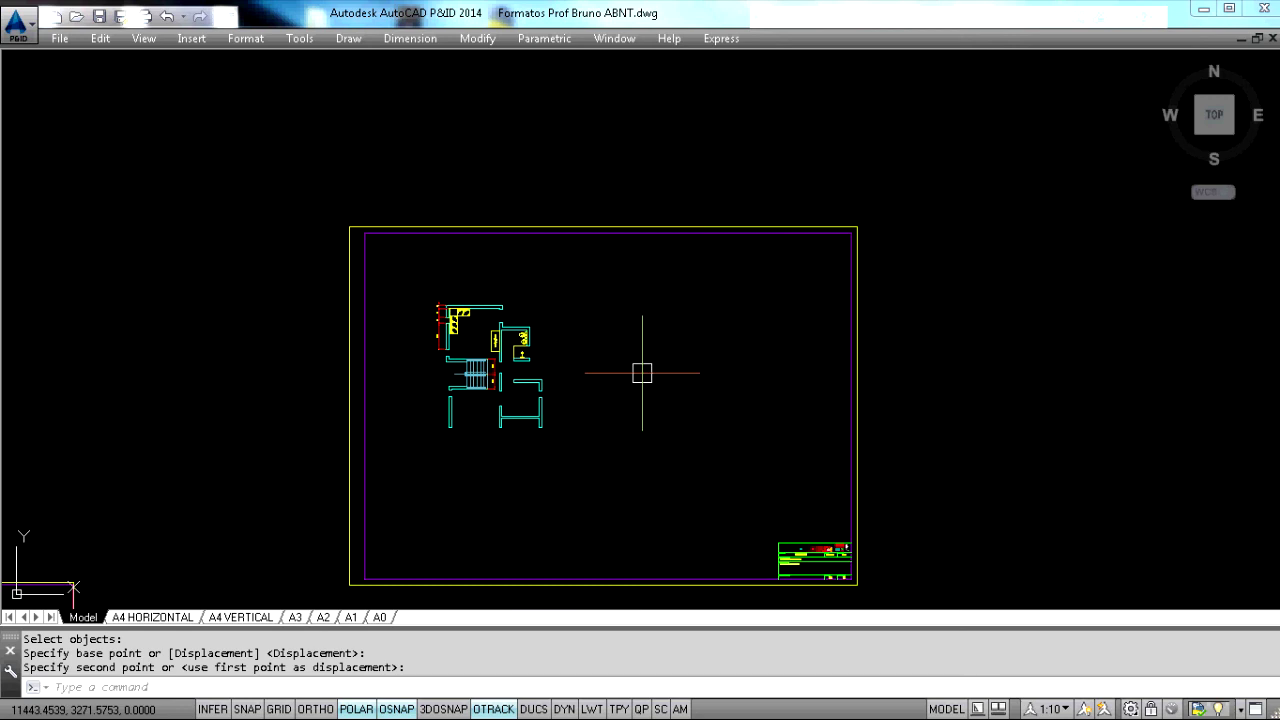
pyautogui.moveTo(561, 413); pyautogui.dragTo(767, 332, button='middle')
pyautogui.scroll(-2, 732, 366)
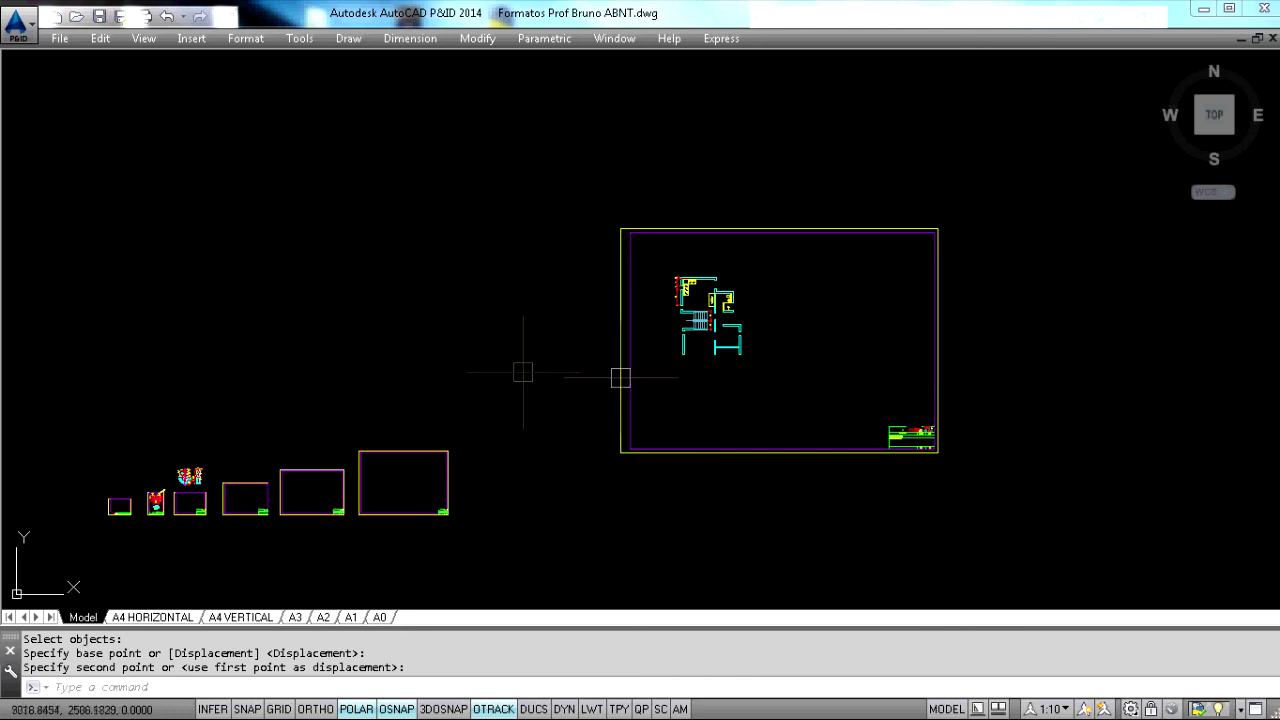
pyautogui.scroll(2, 246, 486)
pyautogui.scroll(-2, 334, 464)
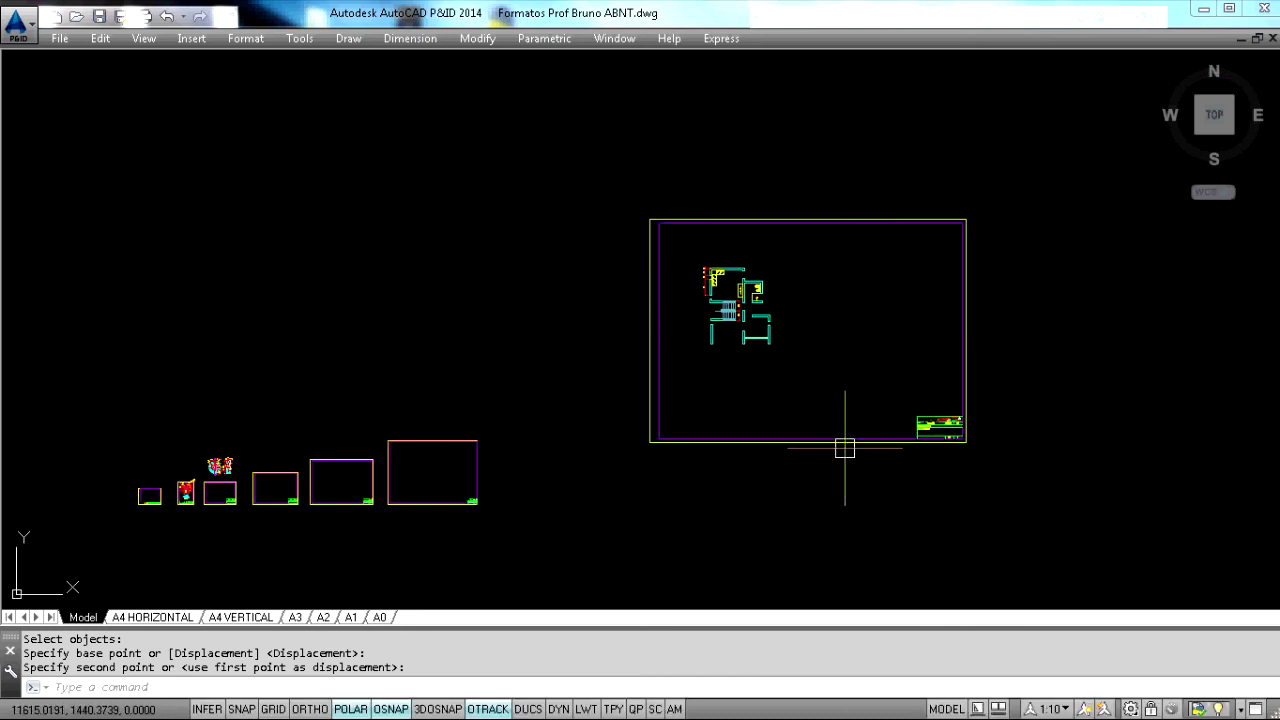
pyautogui.scroll(5, 705, 246)
pyautogui.click(717, 281)
pyautogui.click(664, 441)
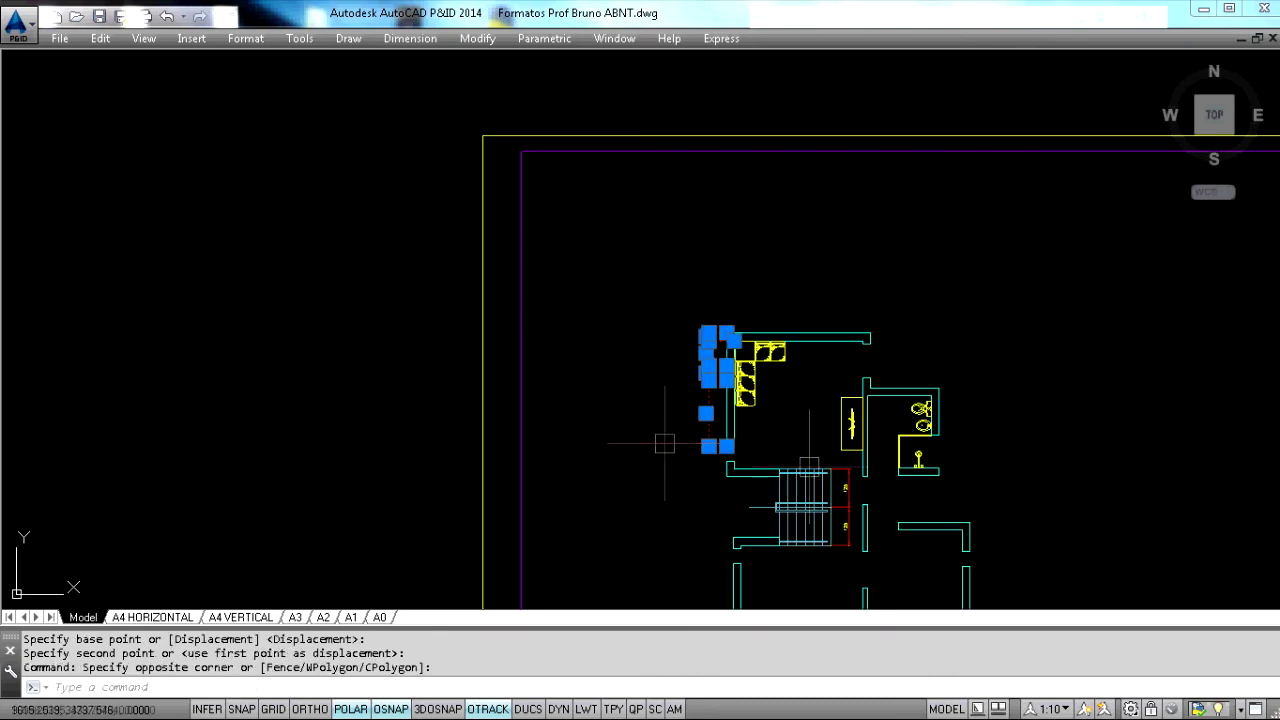
pyautogui.scroll(4, 894, 538)
pyautogui.click(798, 408)
pyautogui.click(752, 458)
pyautogui.press('Delete')
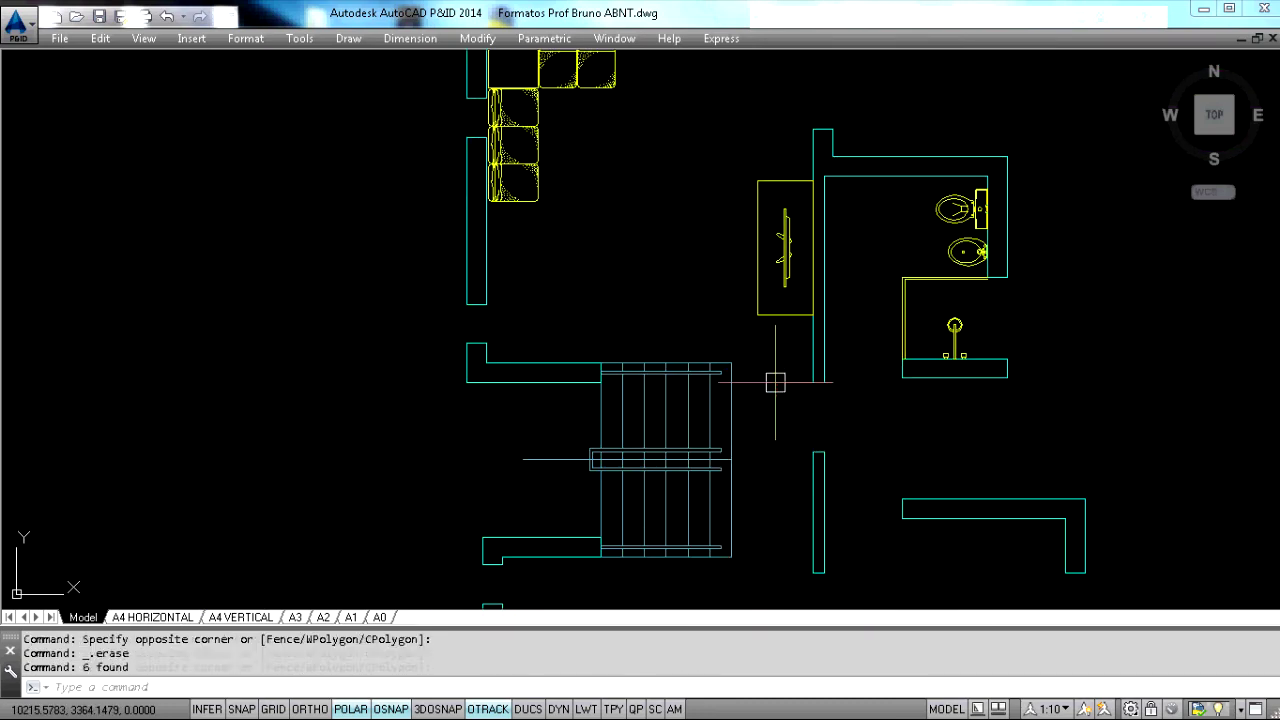
# - Erase the enlarged sheet frame and title block surrounding the floor plan
pyautogui.scroll(-4, 727, 451)
pyautogui.scroll(-4, 744, 392)
pyautogui.click(1016, 449)
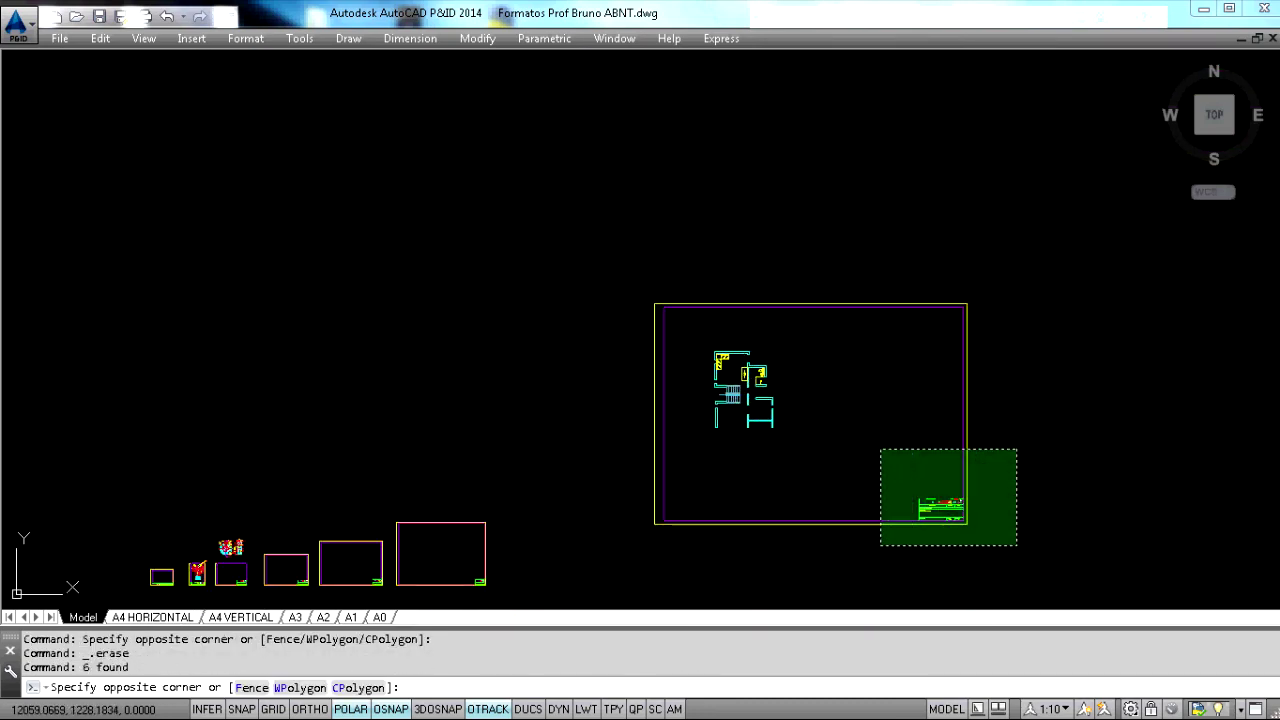
pyautogui.click(882, 541)
pyautogui.press('Delete')
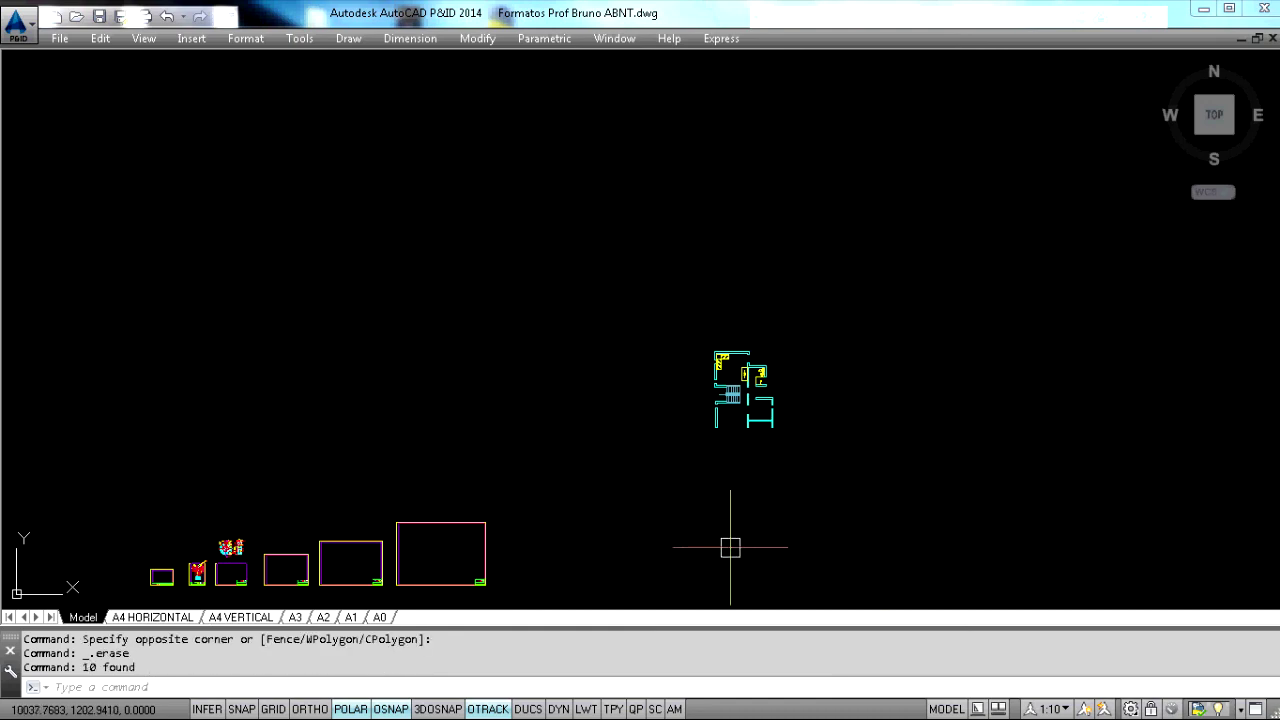
# - Undo the erasure of the sheet and its earlier enlargement
pyautogui.hotkey('ctrl', 'z')
pyautogui.hotkey('ctrl', 'z')
pyautogui.hotkey('ctrl', 'z')
# - Try scaling the small sheet beside the floor plan by a factor of 2 from its lower-right corner
pyautogui.click(776, 237)
pyautogui.click(332, 550)
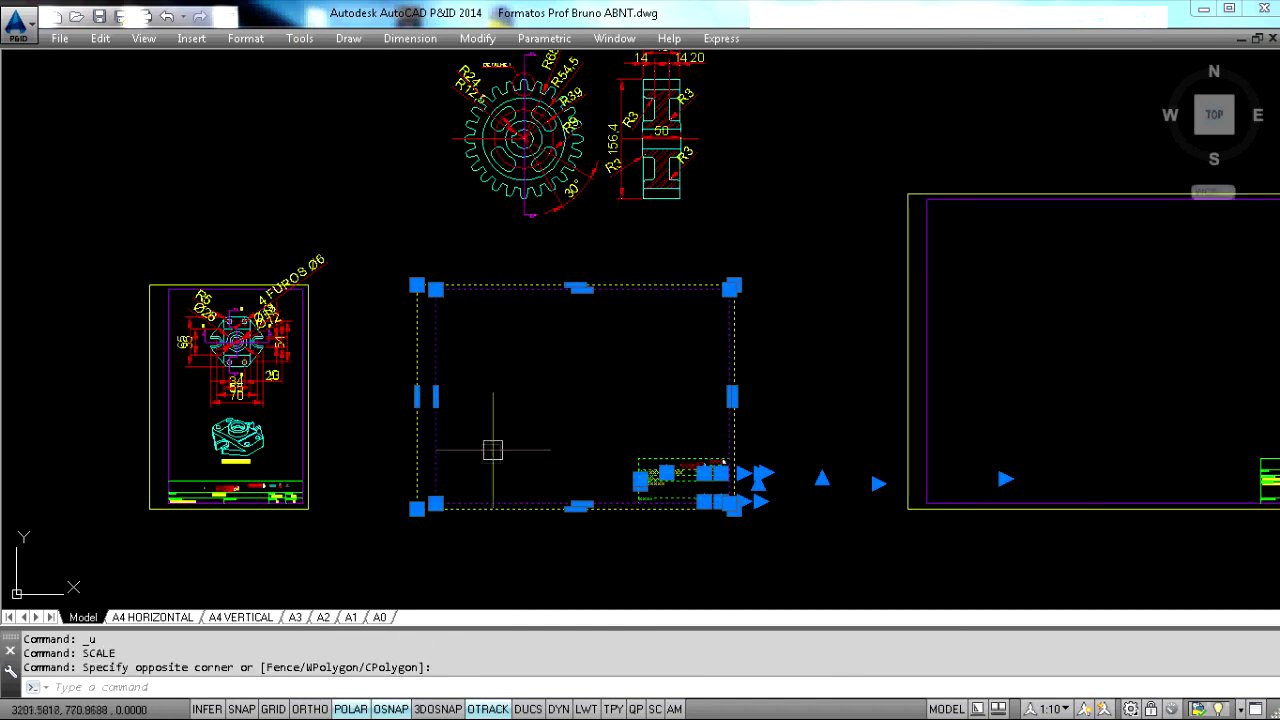
pyautogui.scroll(-4, 743, 249)
pyautogui.scroll(4, 644, 369)
pyautogui.press('Return')
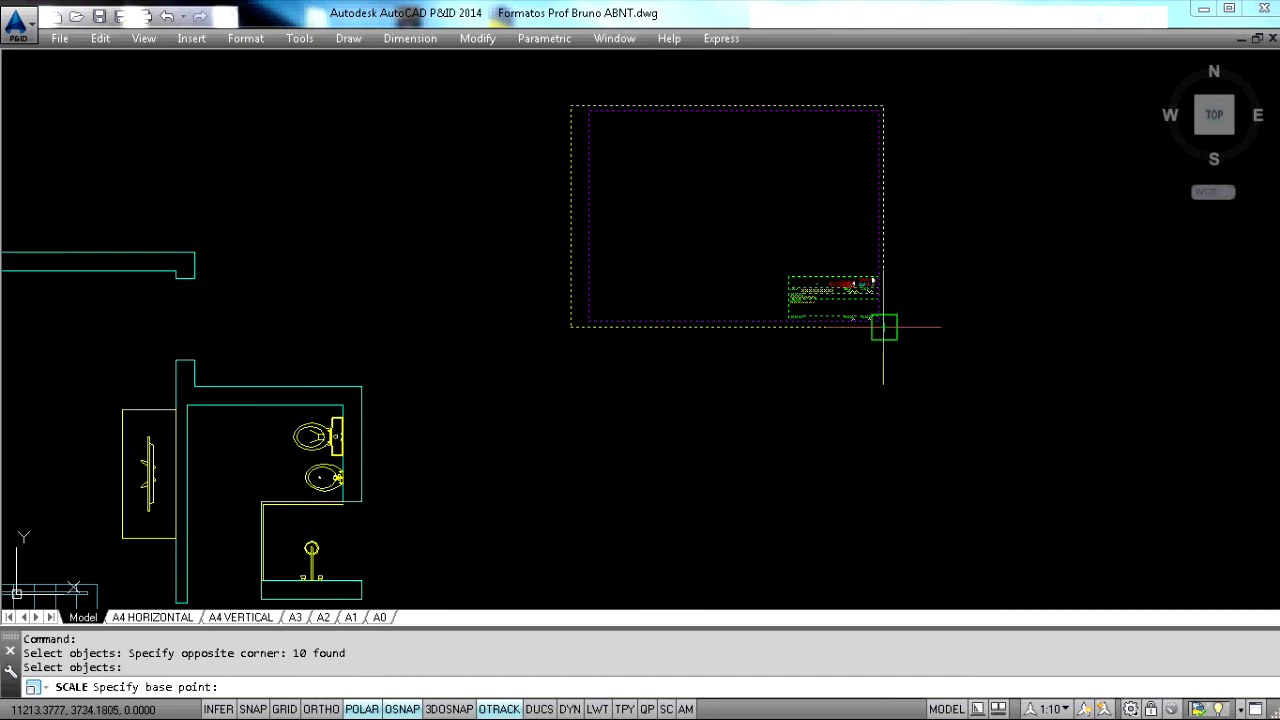
pyautogui.click(883, 326)
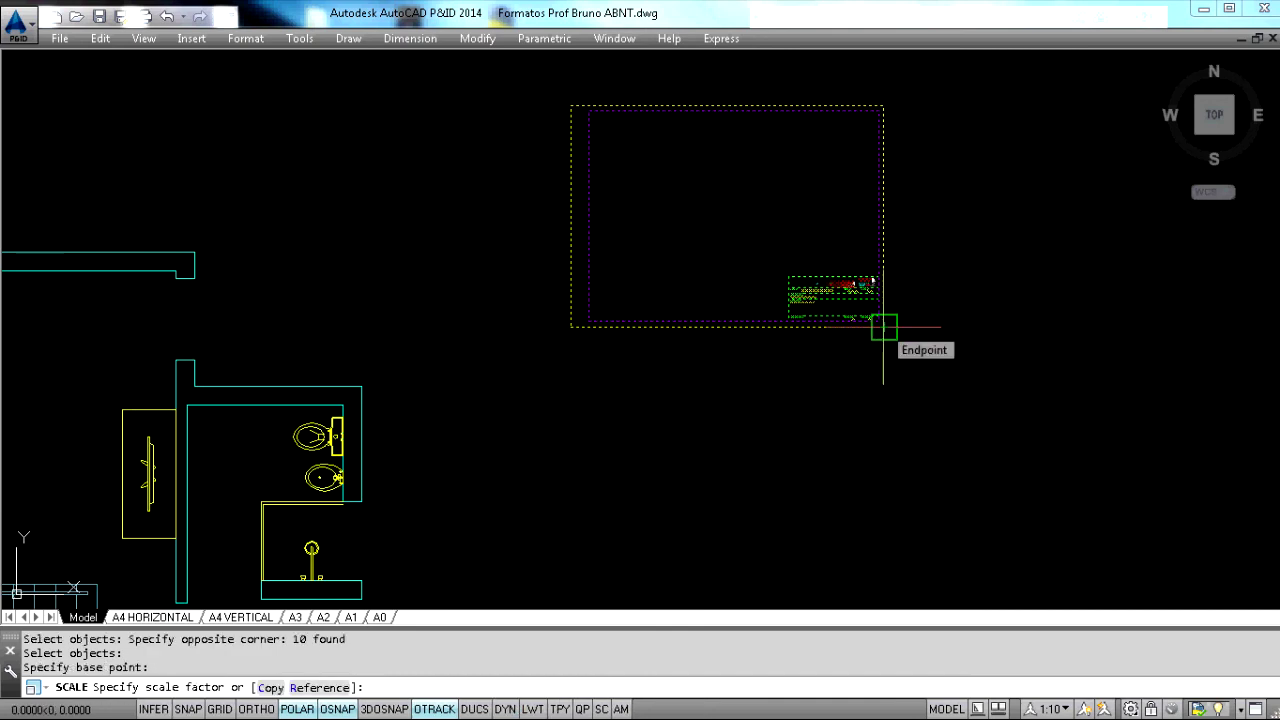
pyautogui.press('Return')
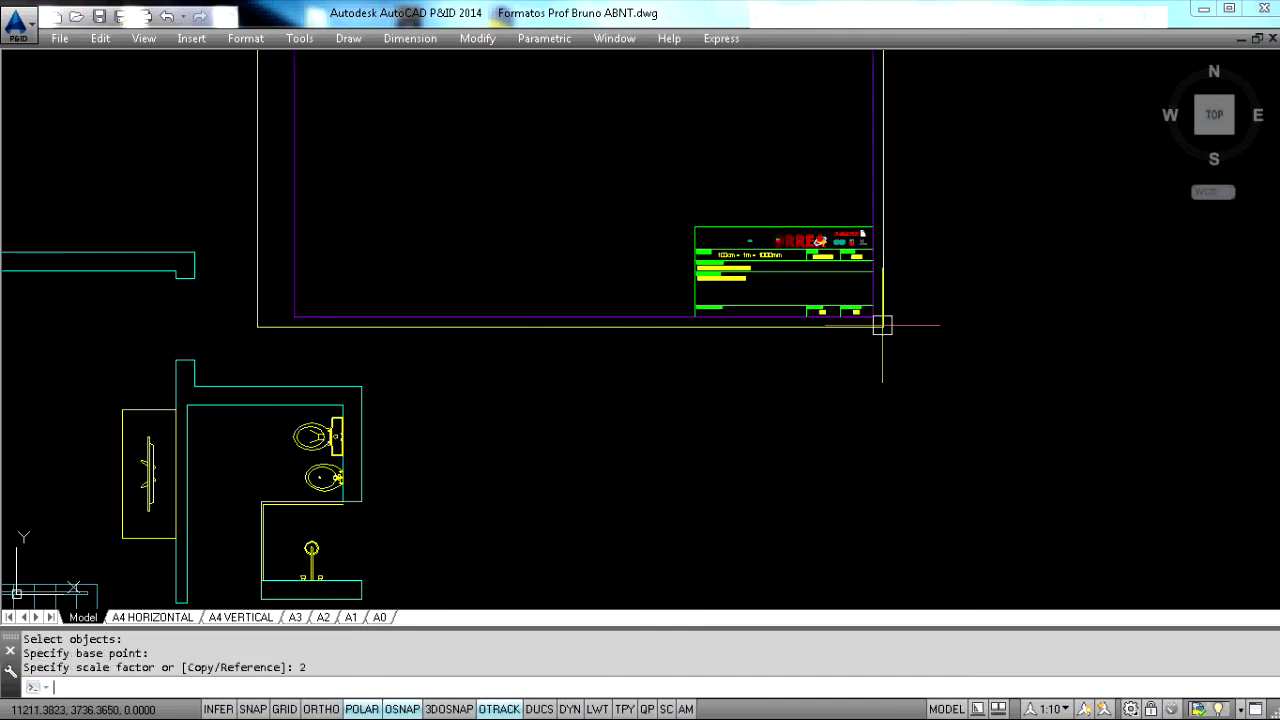
pyautogui.scroll(-6, 883, 326)
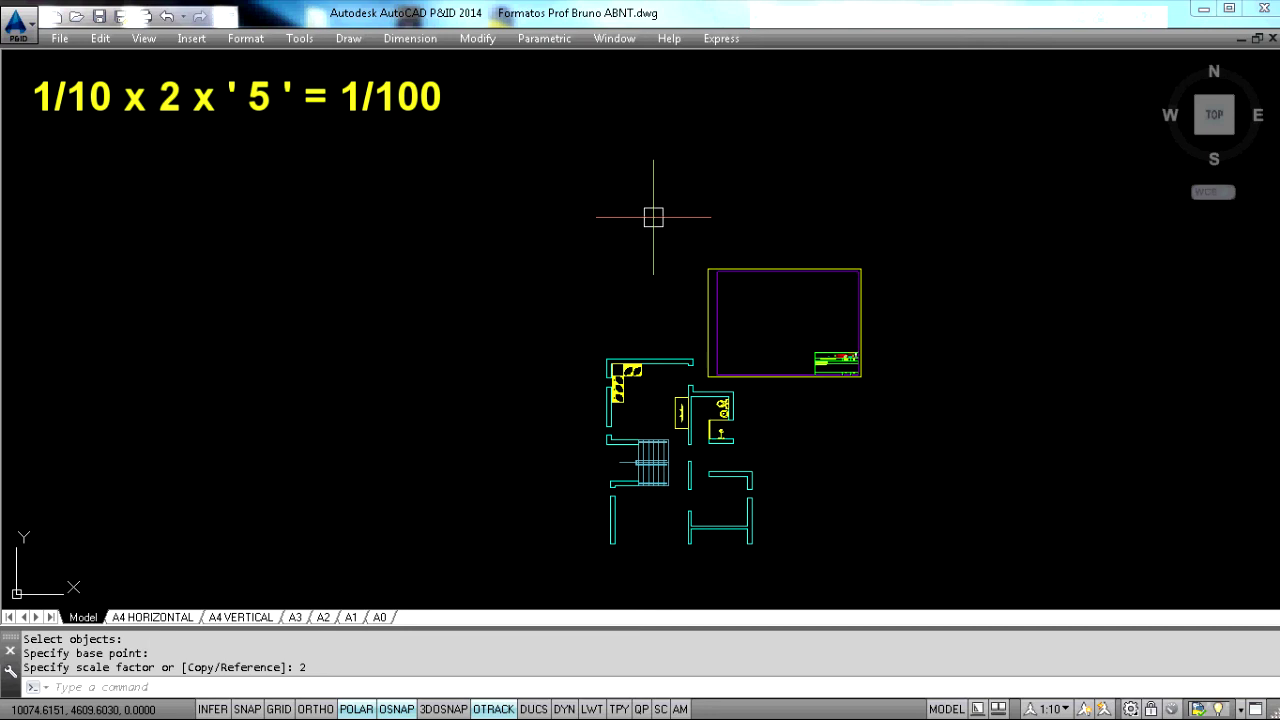
pyautogui.scroll(3, 653, 217)
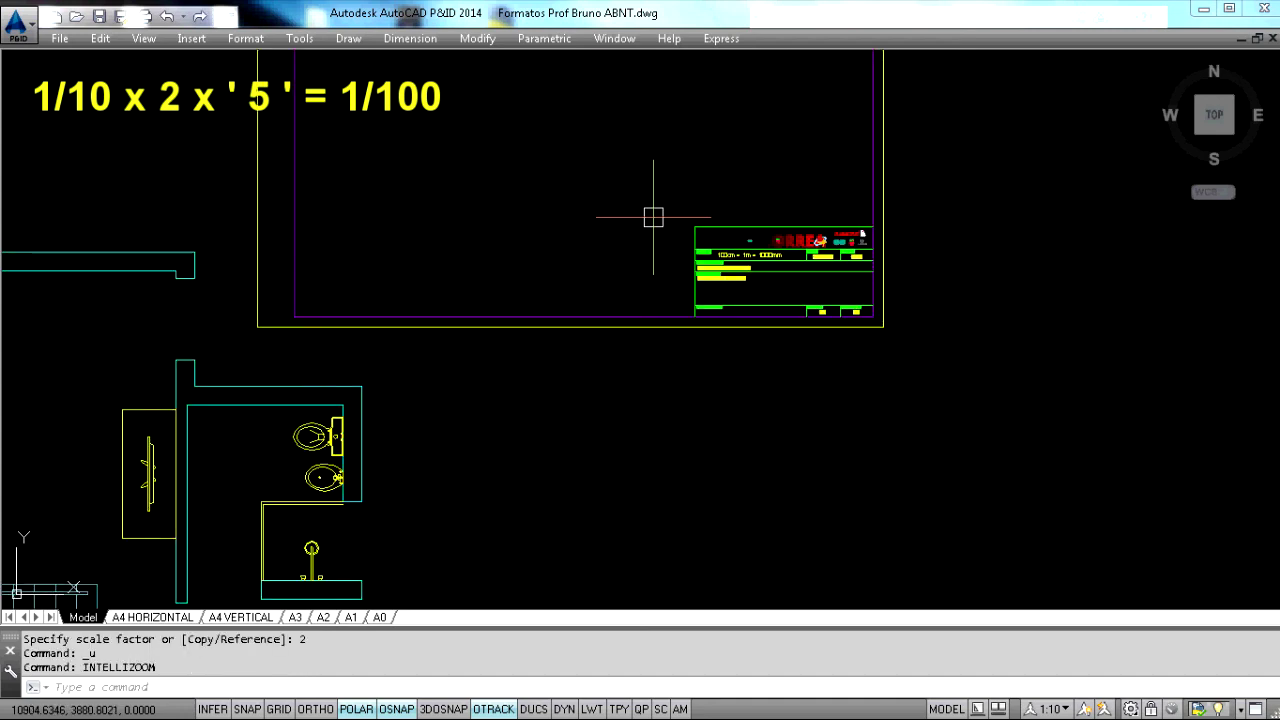
pyautogui.hotkey('ctrl', 'z')
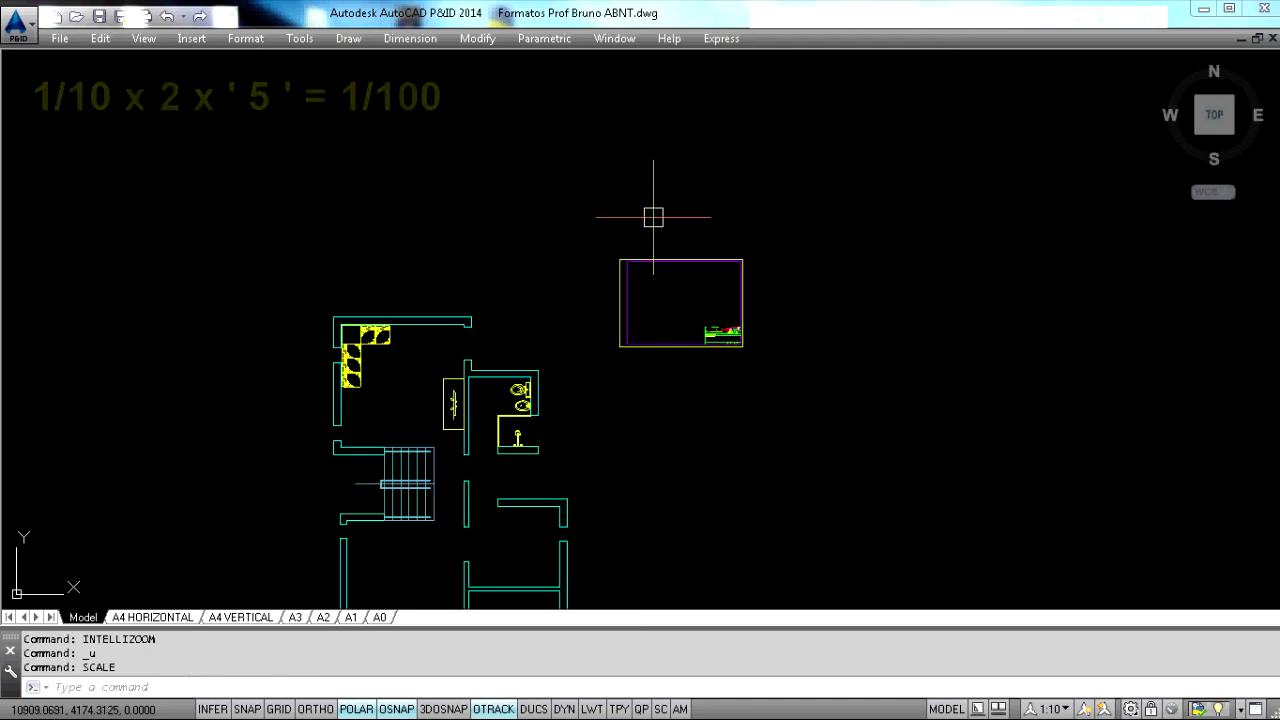
# - Scale the sheet beside the floor plan by a factor of 7.5 from its lower-left corner and move the plan inside it
pyautogui.scroll(-2, 663, 305)
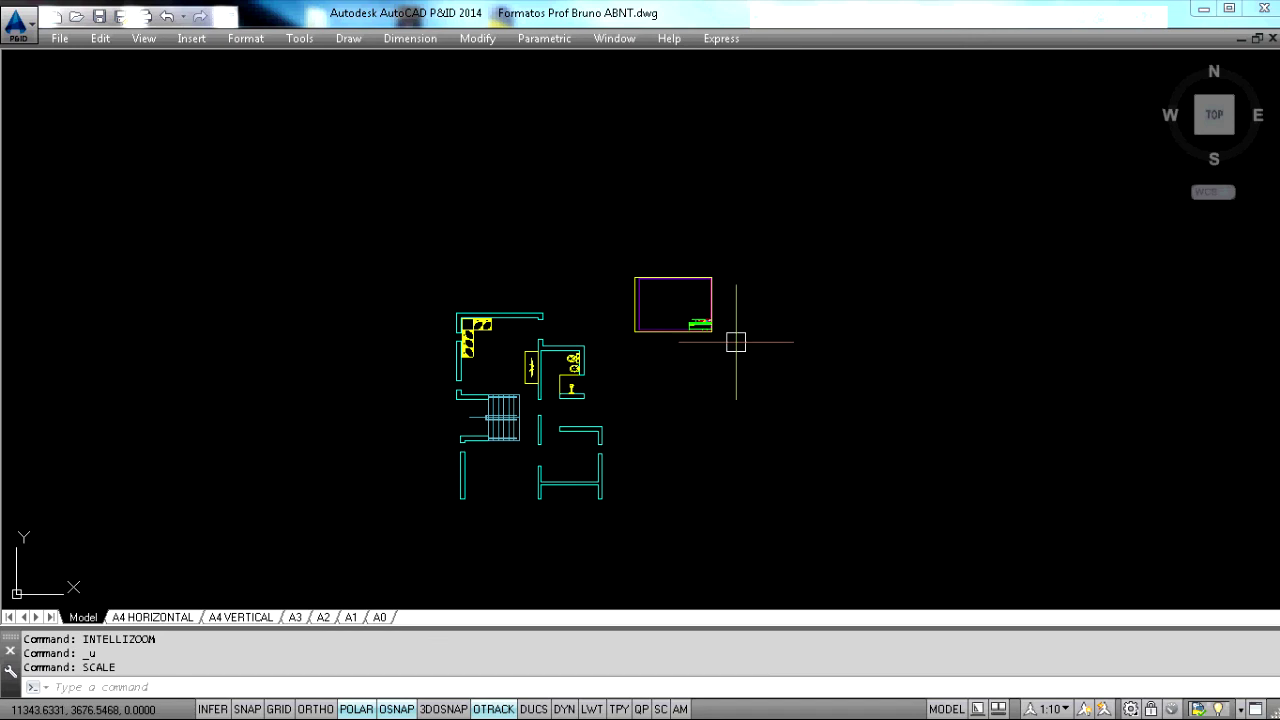
pyautogui.write('sc')
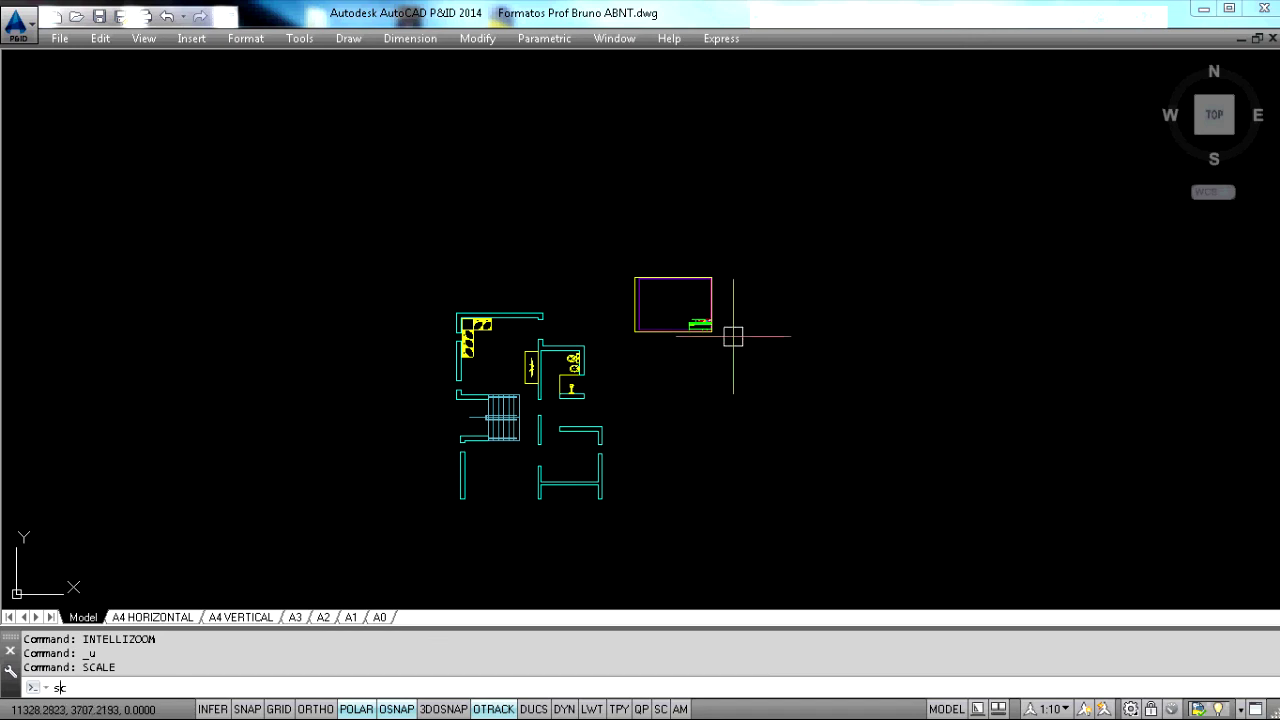
pyautogui.press('Return')
pyautogui.click(780, 159)
pyautogui.click(606, 366)
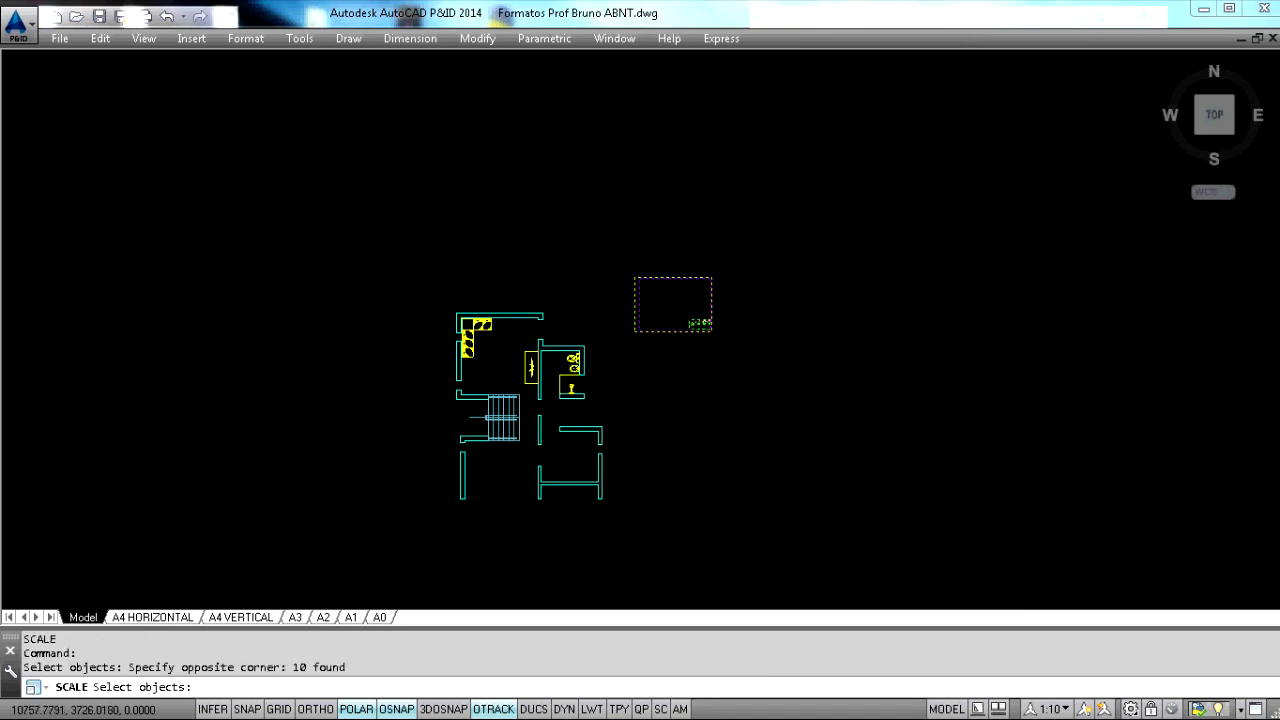
pyautogui.press('Return')
pyautogui.scroll(4, 630, 330)
pyautogui.click(640, 333)
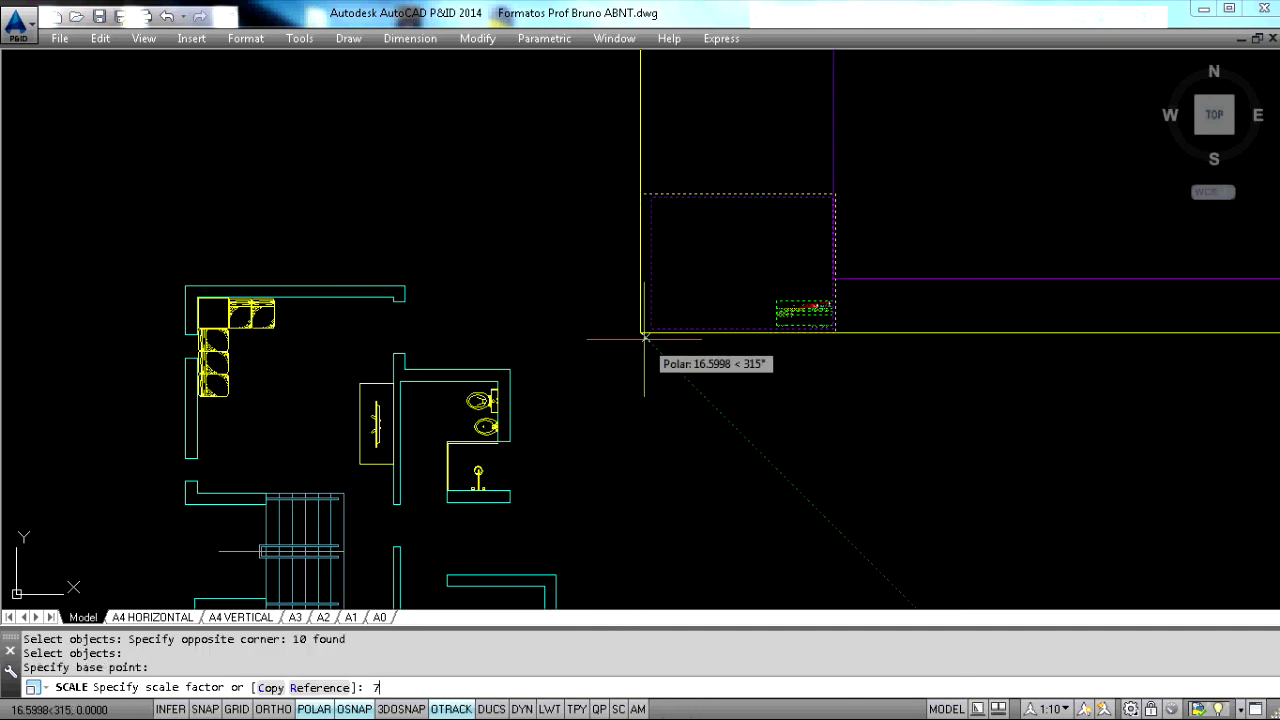
pyautogui.press('Return')
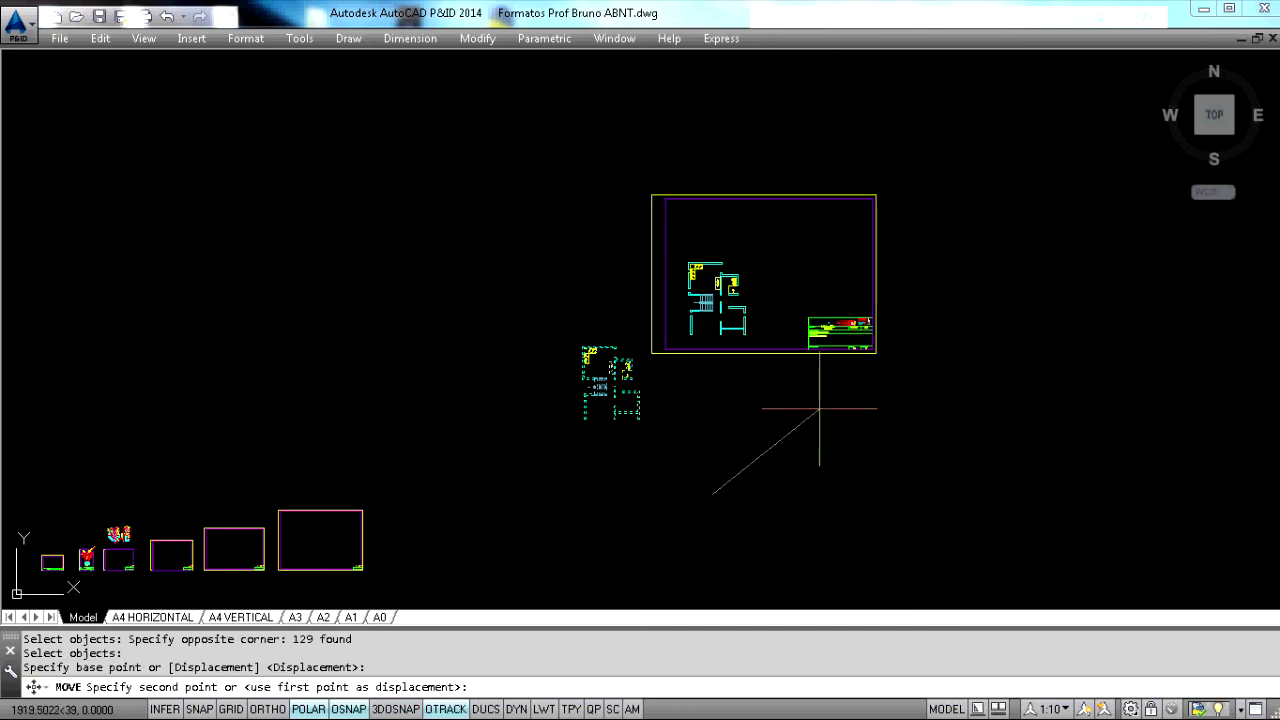
pyautogui.click(771, 423)
pyautogui.scroll(2, 720, 238)
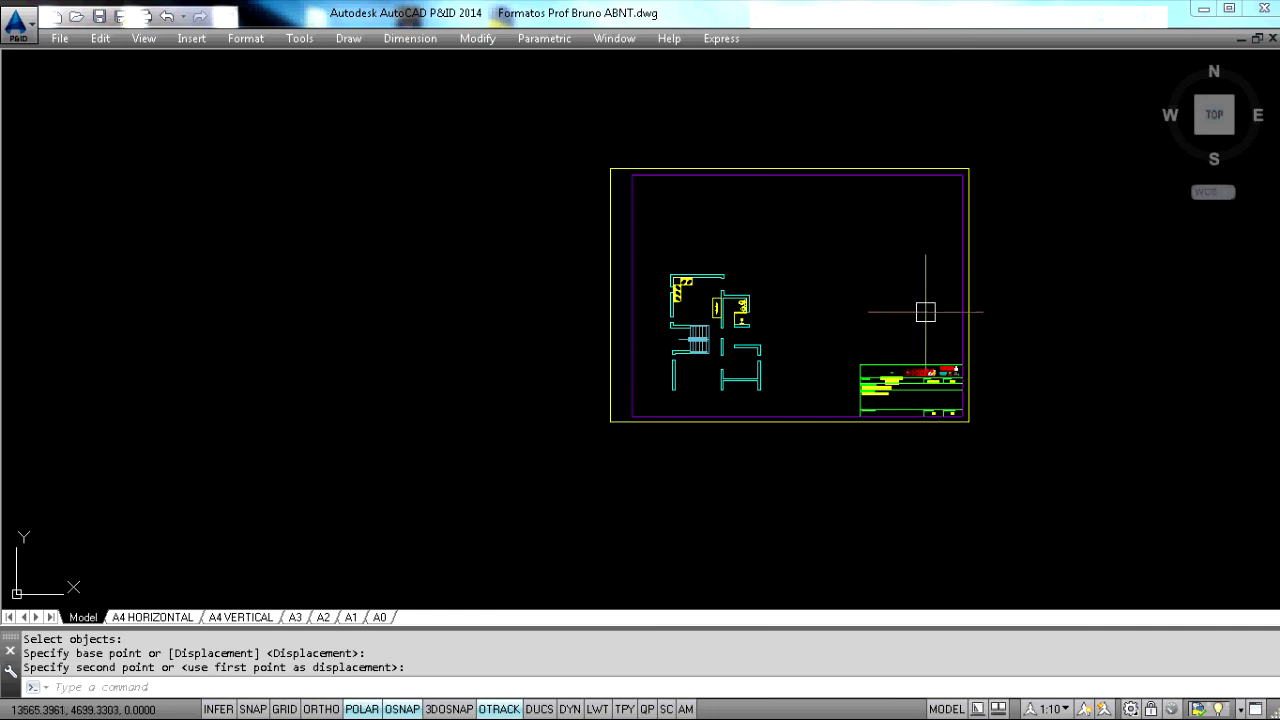
# - Change the ESCALA value in the enlarged sheet's title block to 1:75
pyautogui.scroll(6, 800, 310)
pyautogui.doubleClick(608, 176)
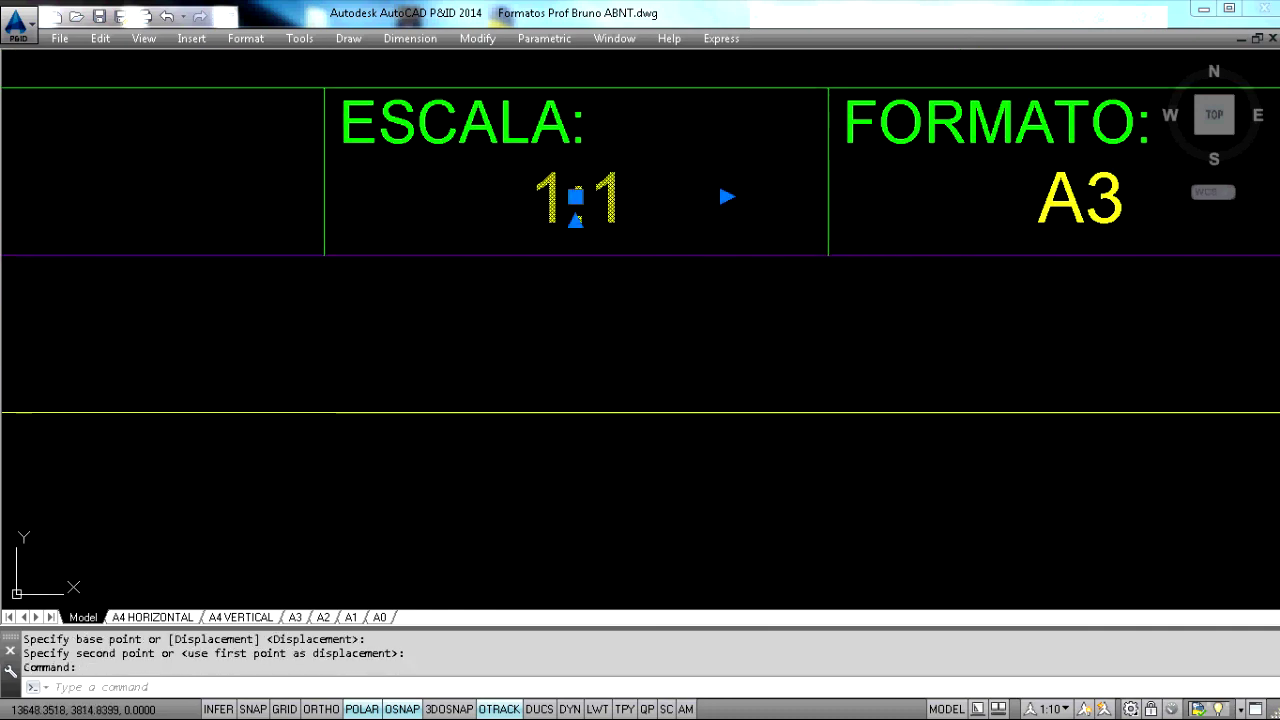
pyautogui.moveTo(594, 200); pyautogui.dragTo(676, 210)
pyautogui.write('75')
pyautogui.click(690, 324)
pyautogui.scroll(-8, 625, 249)
pyautogui.moveTo(625, 249); pyautogui.dragTo(745, 332, button='middle')
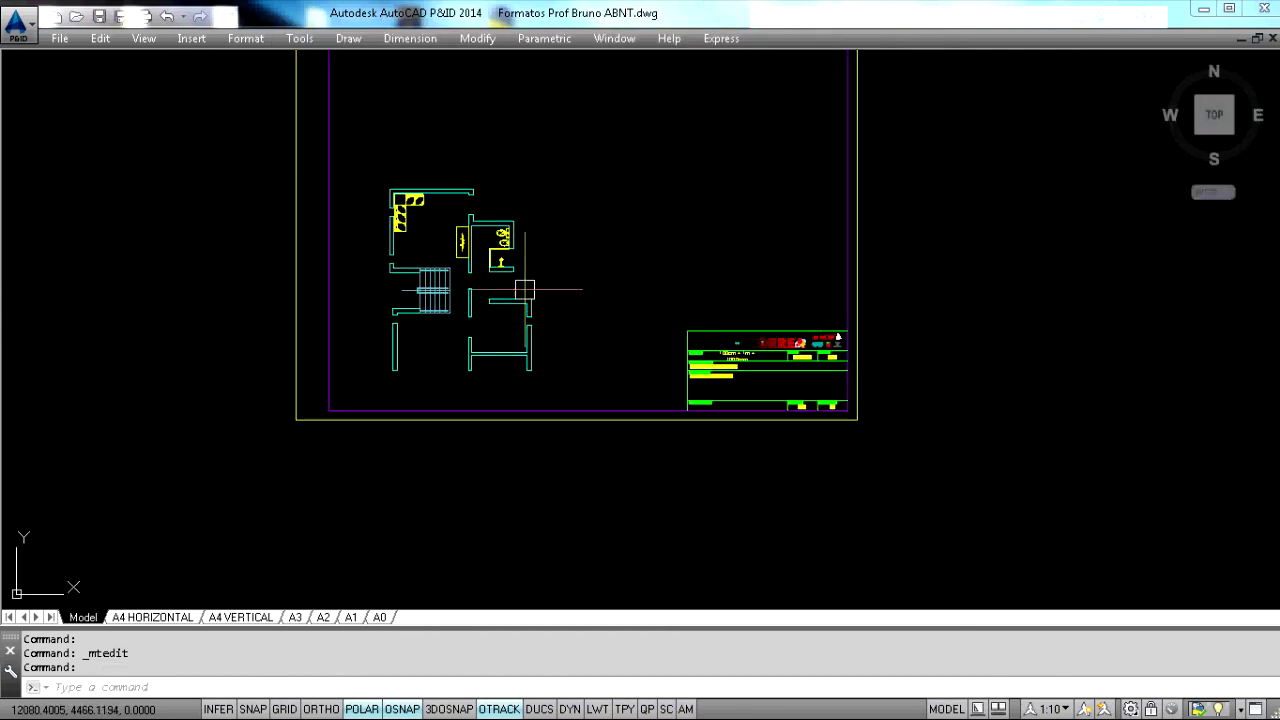
# - Modify the ISO-25 dimension style to use an overall scale of 7.5
pyautogui.write('d')
pyautogui.press('Return')
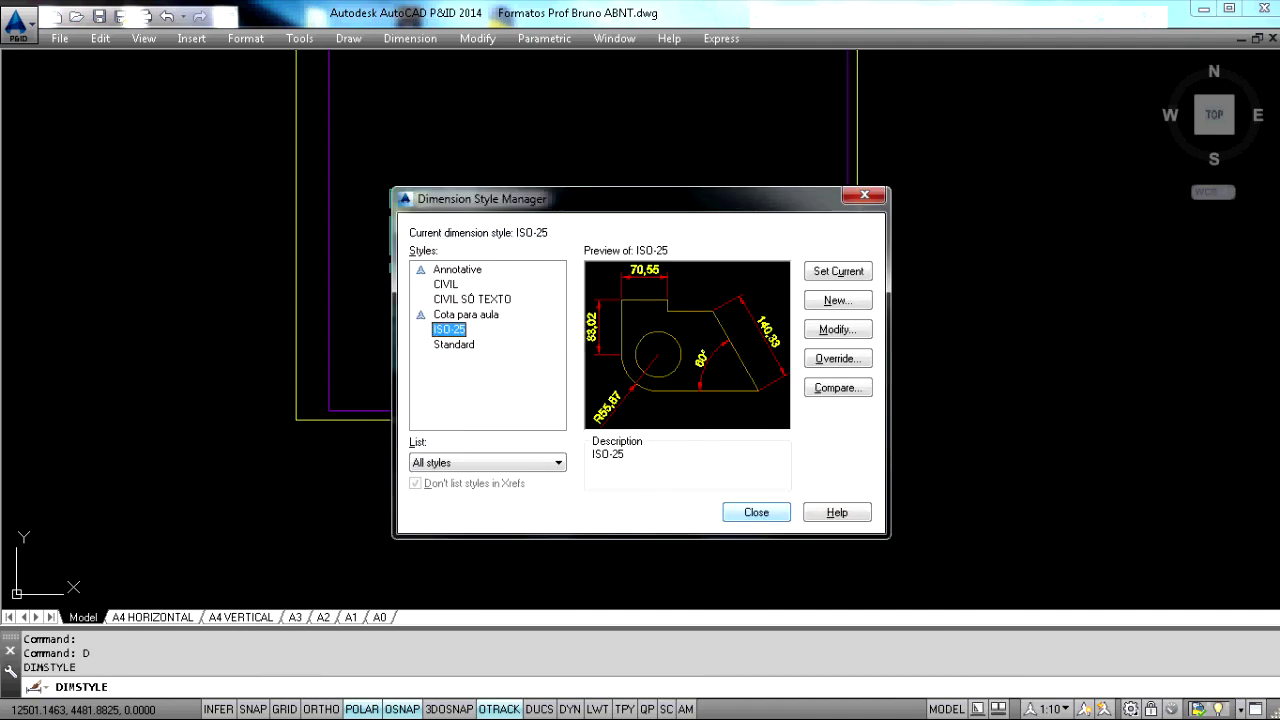
pyautogui.click(836, 331)
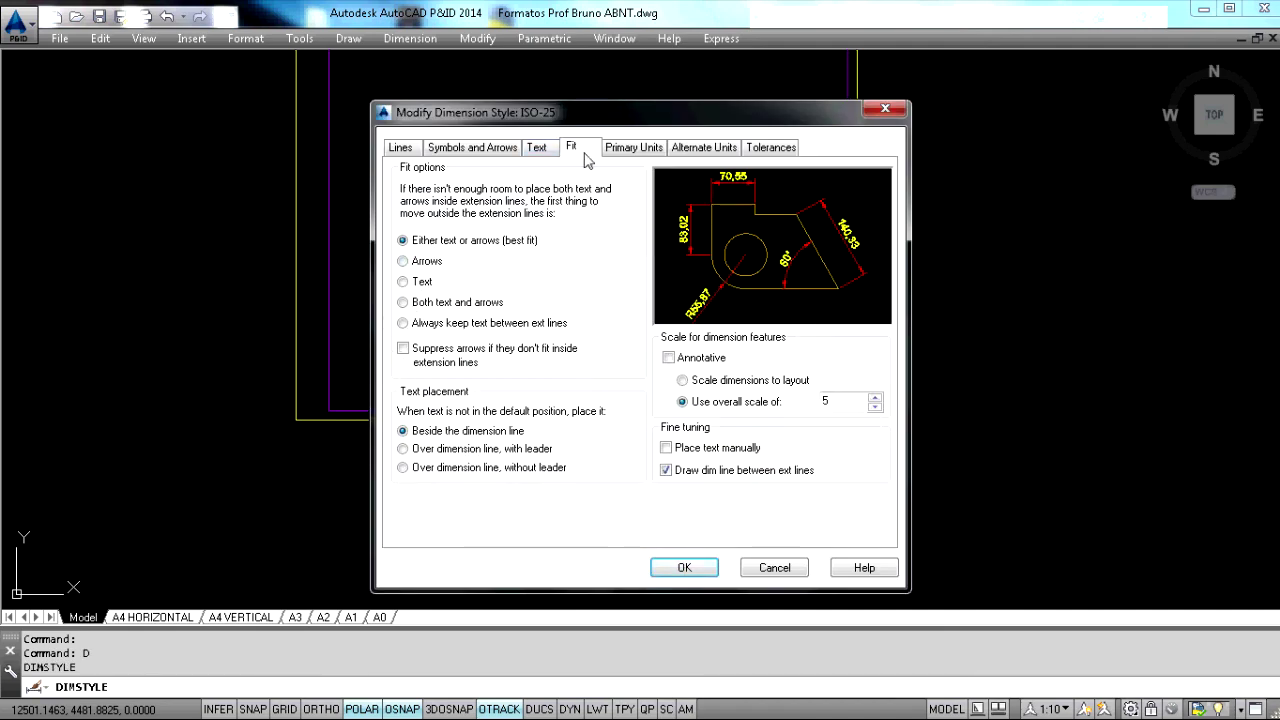
pyautogui.click(822, 400)
pyautogui.write('7.')
pyautogui.click(686, 569)
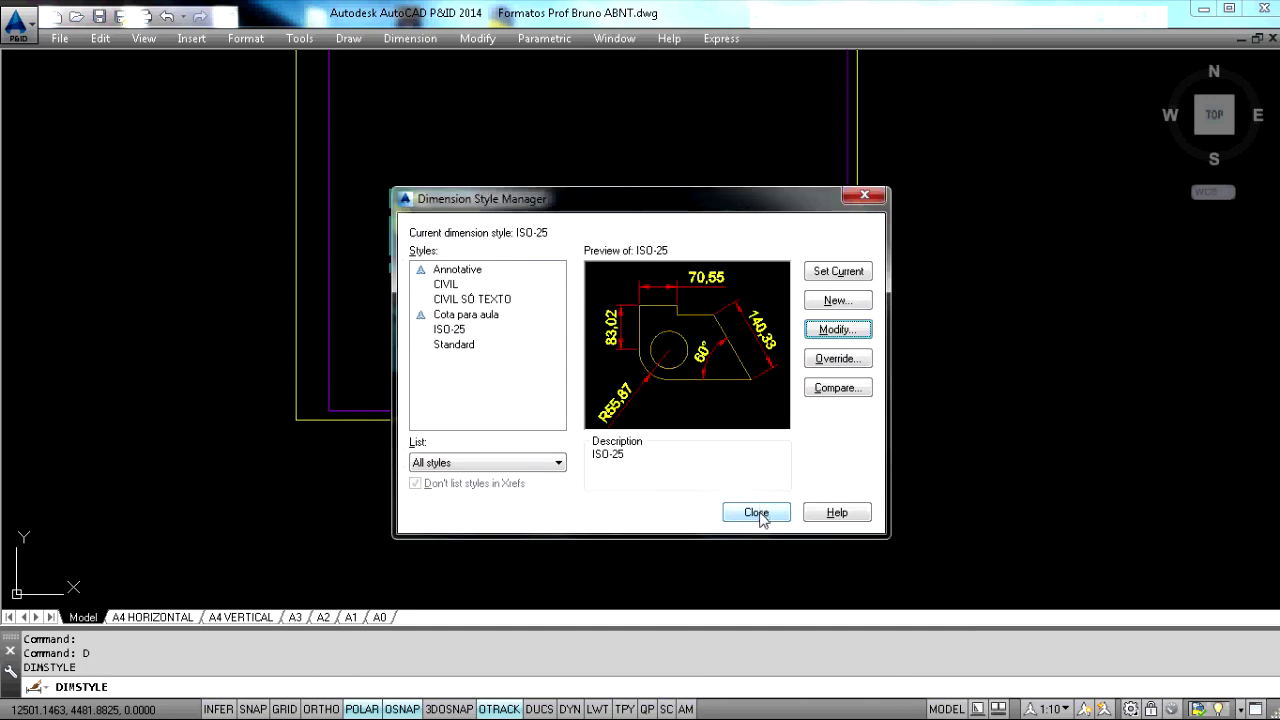
pyautogui.click(756, 512)
# - Add a vertical linear dimension to the outer wall segment below the window opening beside the sofa
pyautogui.moveTo(400, 194); pyautogui.dragTo(480, 249, button='middle')
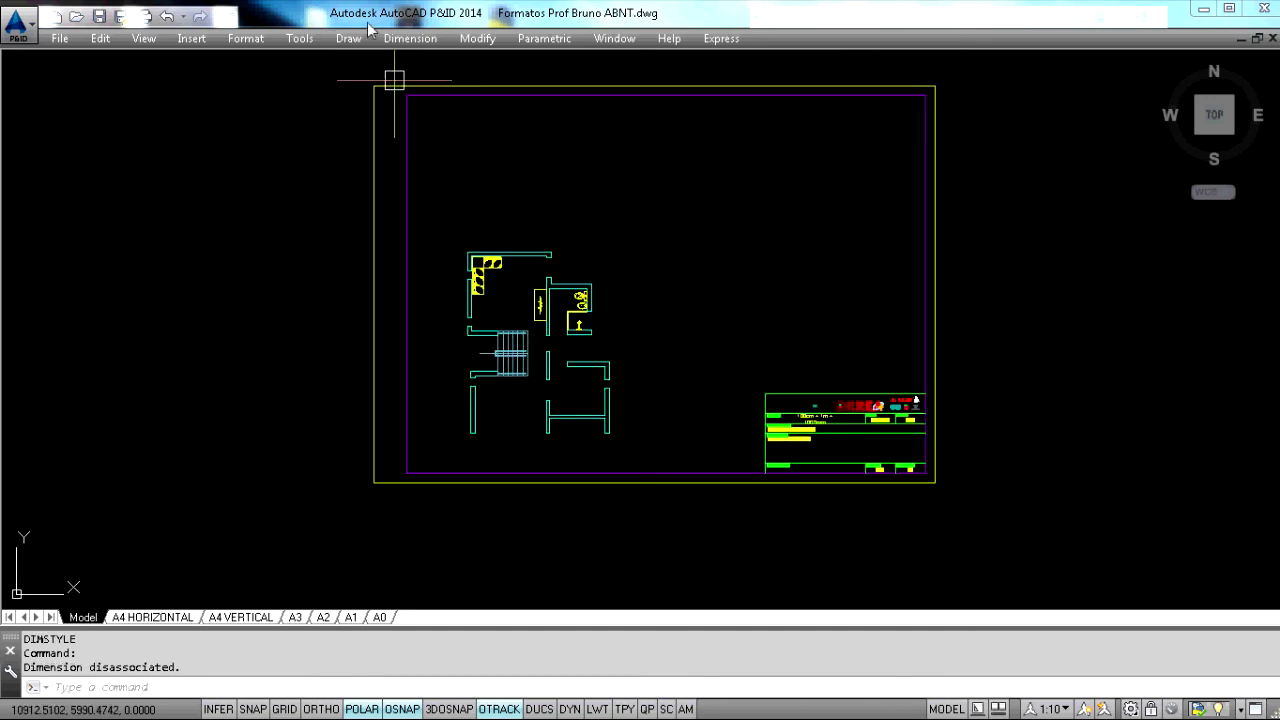
pyautogui.click(410, 38)
pyautogui.click(400, 86)
pyautogui.scroll(4, 466, 250)
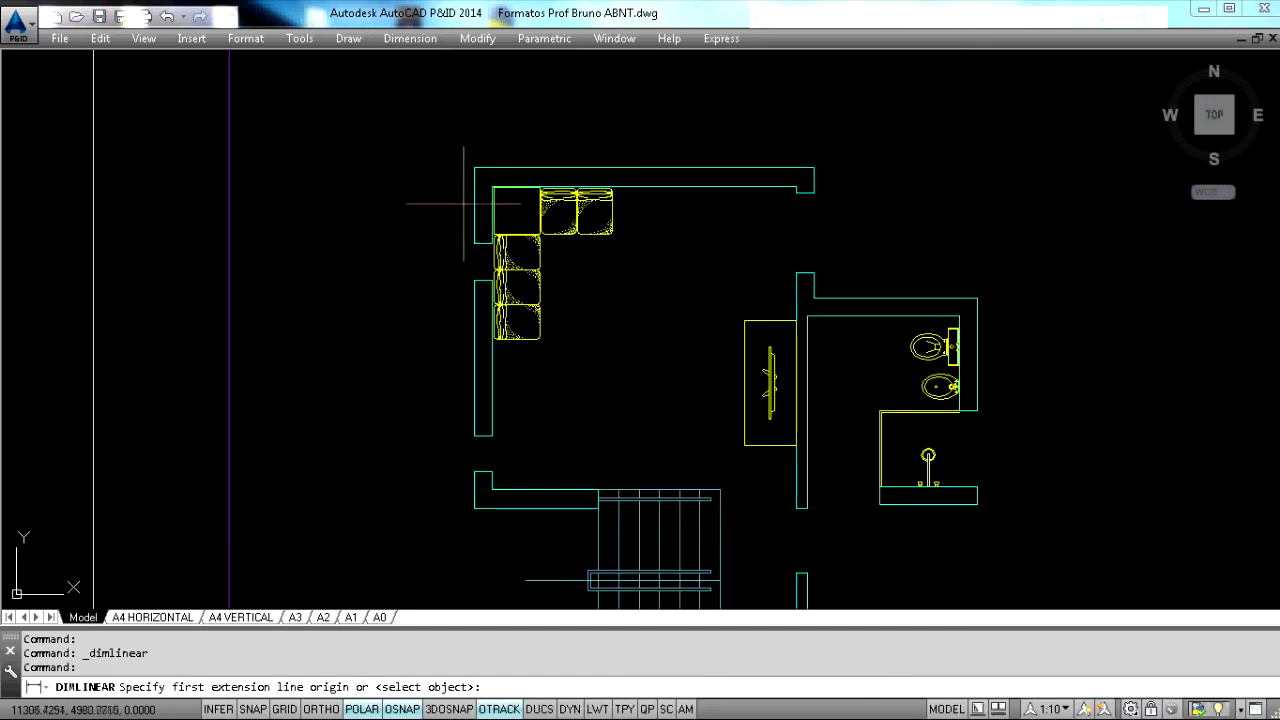
pyautogui.press('Return')
pyautogui.scroll(2, 469, 162)
pyautogui.click(475, 405)
pyautogui.click(423, 325)
# - Dimension the opening in the outer wall beside the sofa, aligned with the wall segment's dimension line
pyautogui.press('Return')
pyautogui.scroll(3, 451, 394)
pyautogui.click(452, 407)
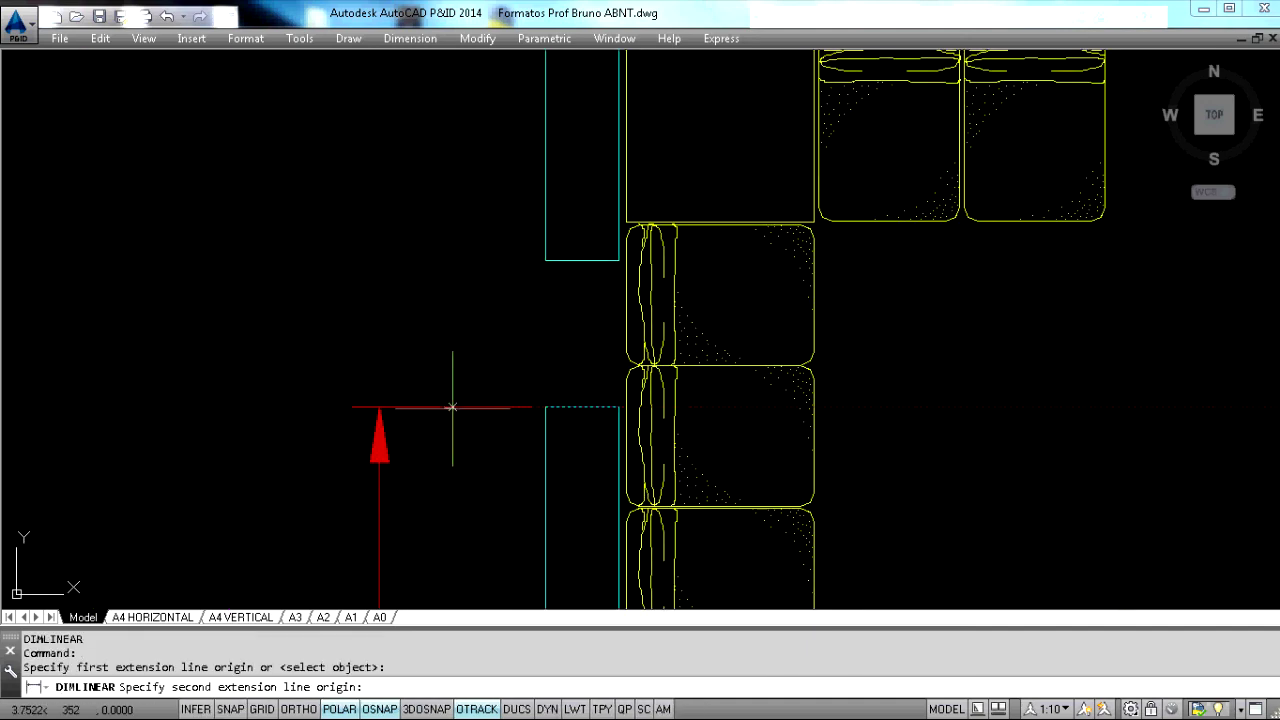
pyautogui.click(545, 260)
pyautogui.click(378, 407)
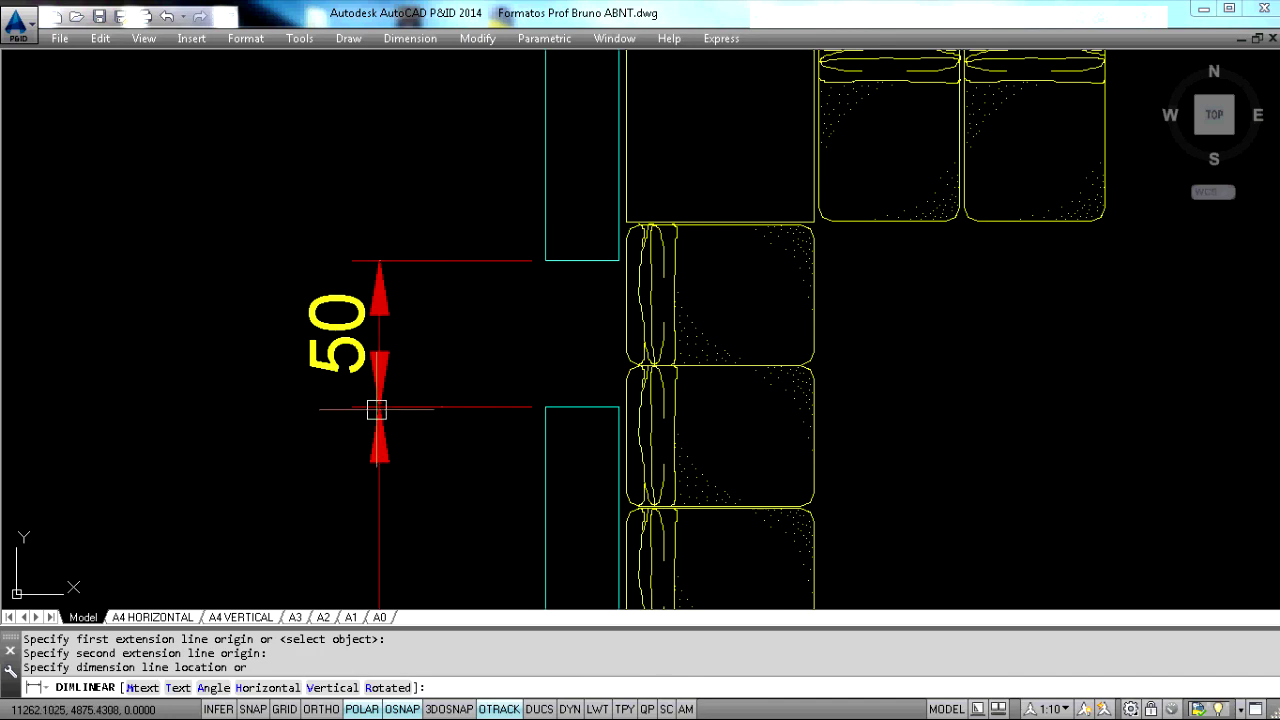
# - Dimension the outer wall from the opening's upper edge to the room's inner corner, in line with the opening's dimension
pyautogui.press('Return')
pyautogui.click(441, 260)
pyautogui.moveTo(478, 149); pyautogui.dragTo(476, 415, button='middle')
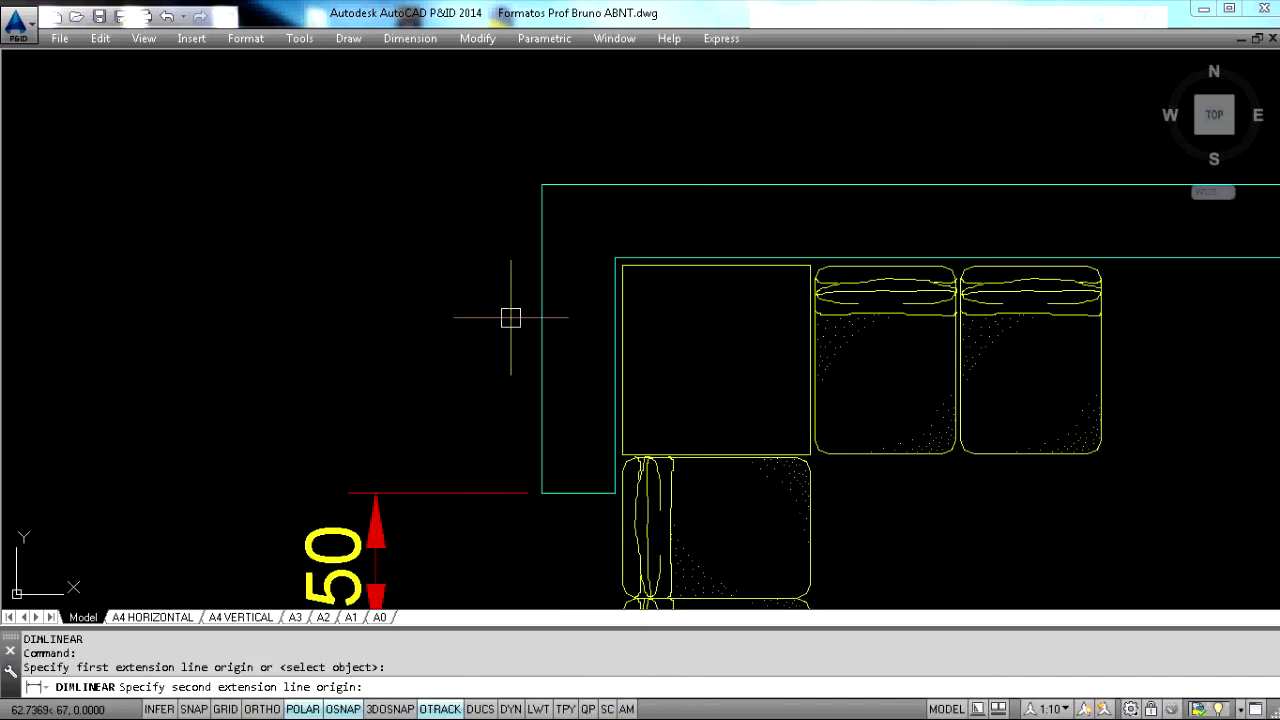
pyautogui.press('Escape')
pyautogui.press('Return')
pyautogui.click(438, 491)
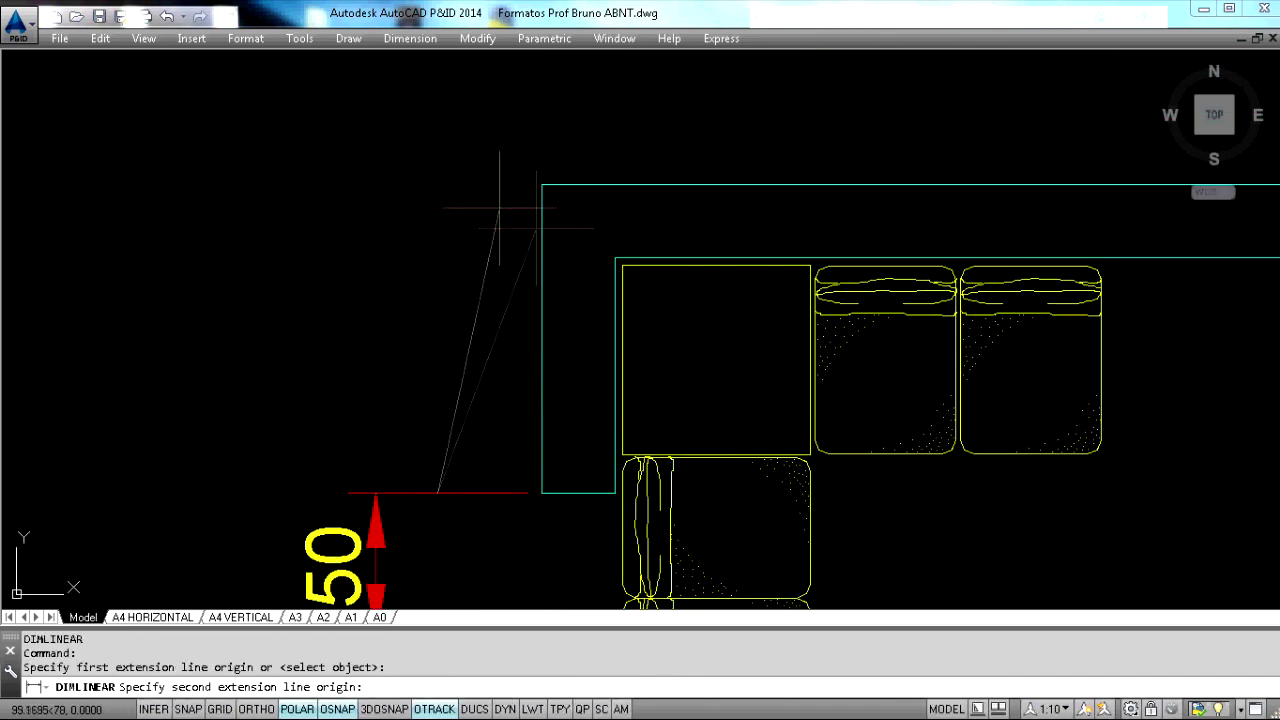
pyautogui.click(614, 258)
pyautogui.click(375, 487)
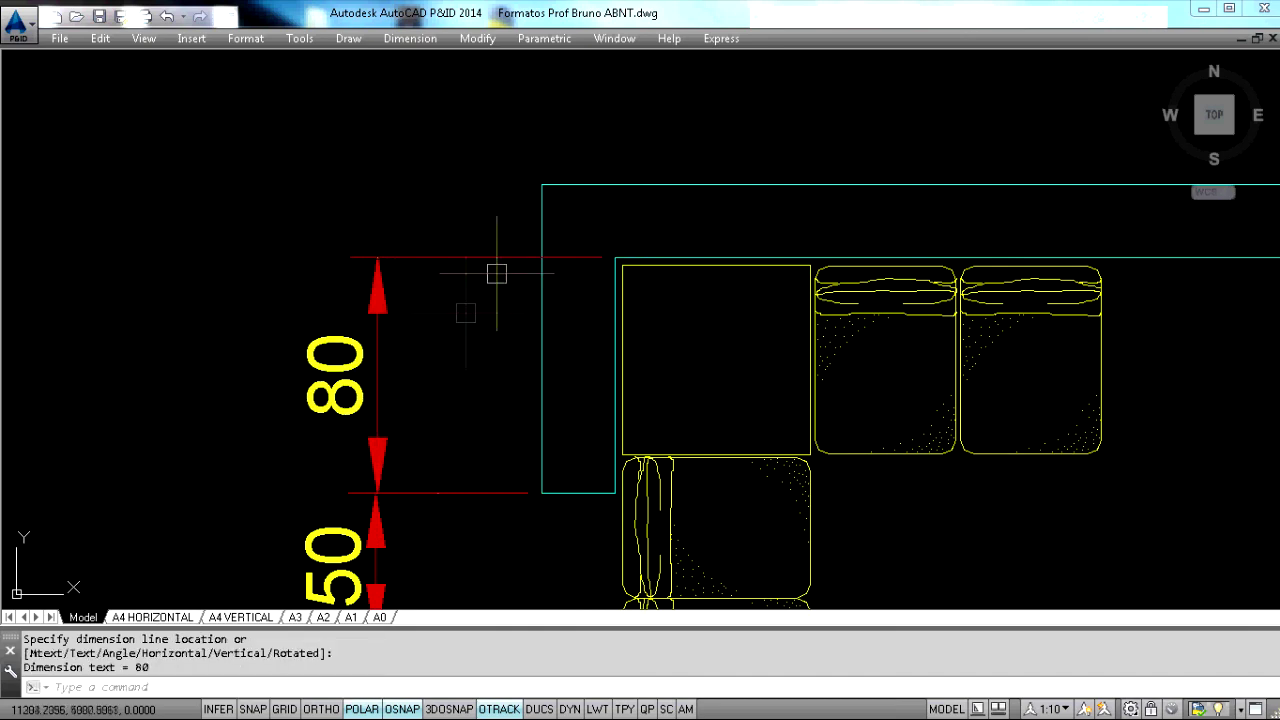
# - Dimension the upper wall's thickness at the sofa corner, aligned with the other exterior dimensions
pyautogui.press('Return')
pyautogui.click(541, 257)
pyautogui.click(541, 184)
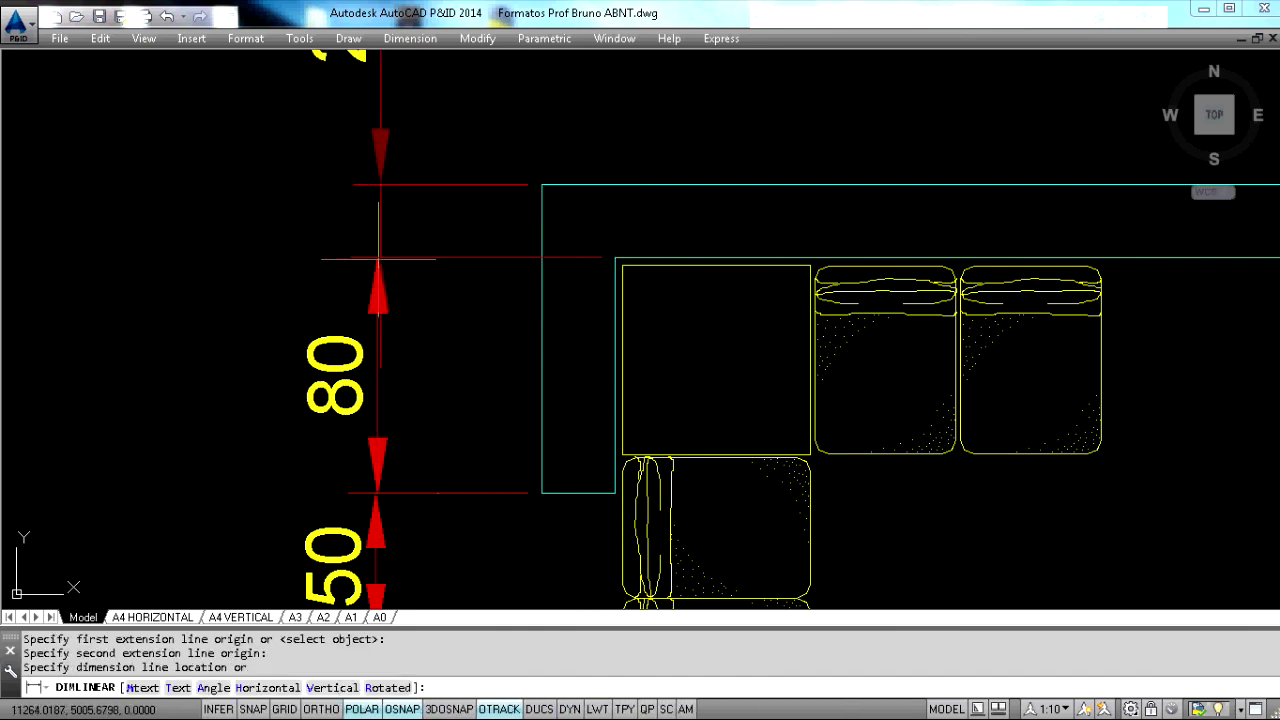
pyautogui.click(375, 249)
pyautogui.scroll(-6, 443, 300)
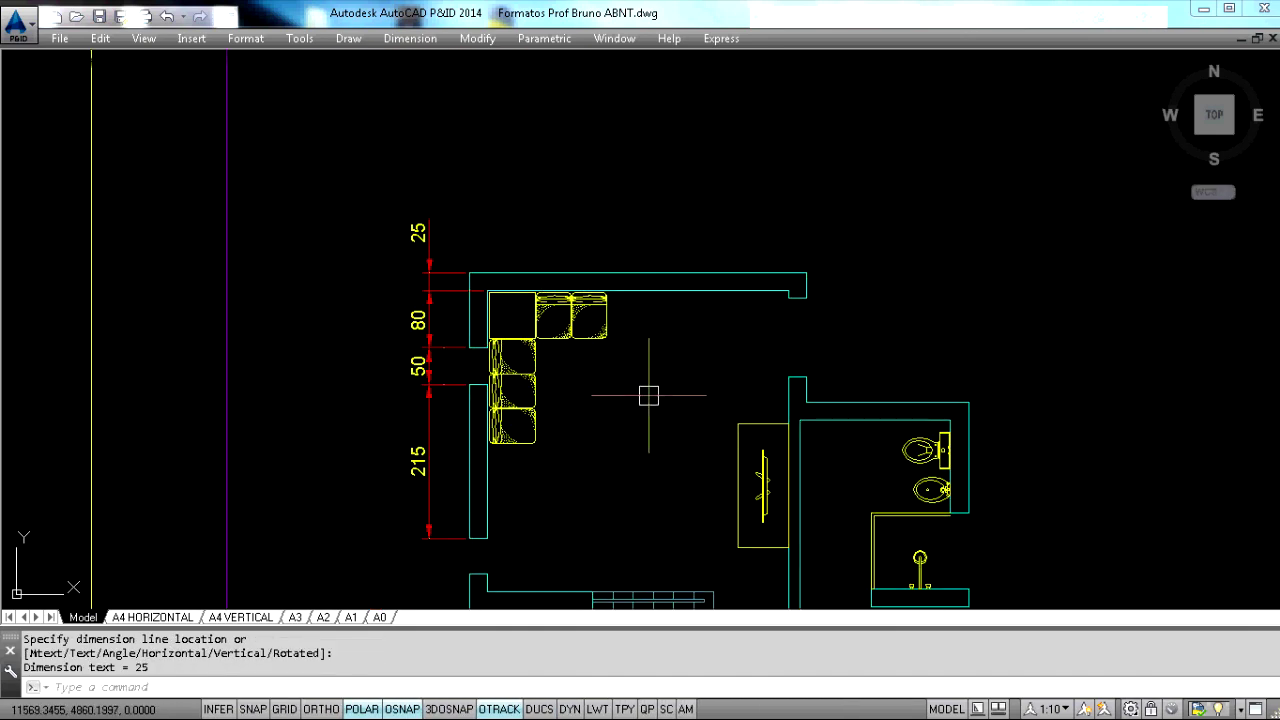
pyautogui.scroll(-4, 648, 396)
pyautogui.scroll(-8, 586, 443)
pyautogui.scroll(5, 437, 506)
pyautogui.scroll(8, 366, 483)
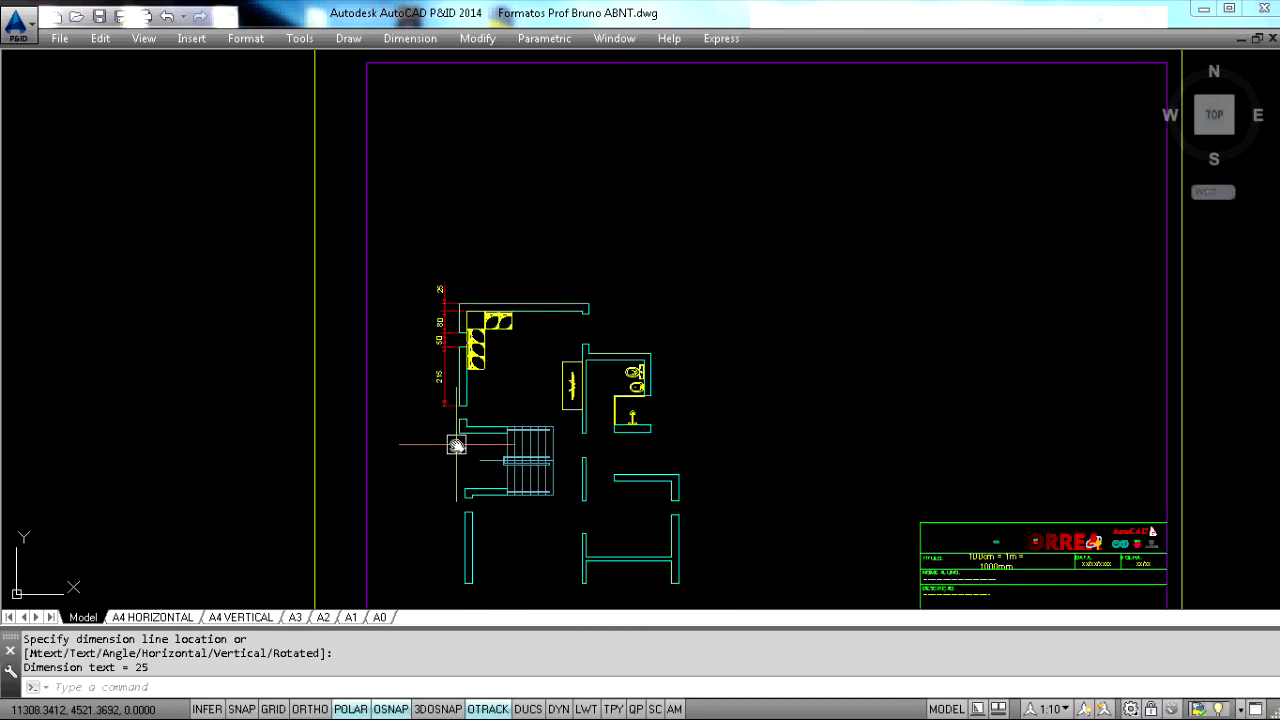
# - Check the size of the floor plan's exterior dimension texts, both up close and against the whole 1:75 sheet
pyautogui.scroll(-3, 457, 437)
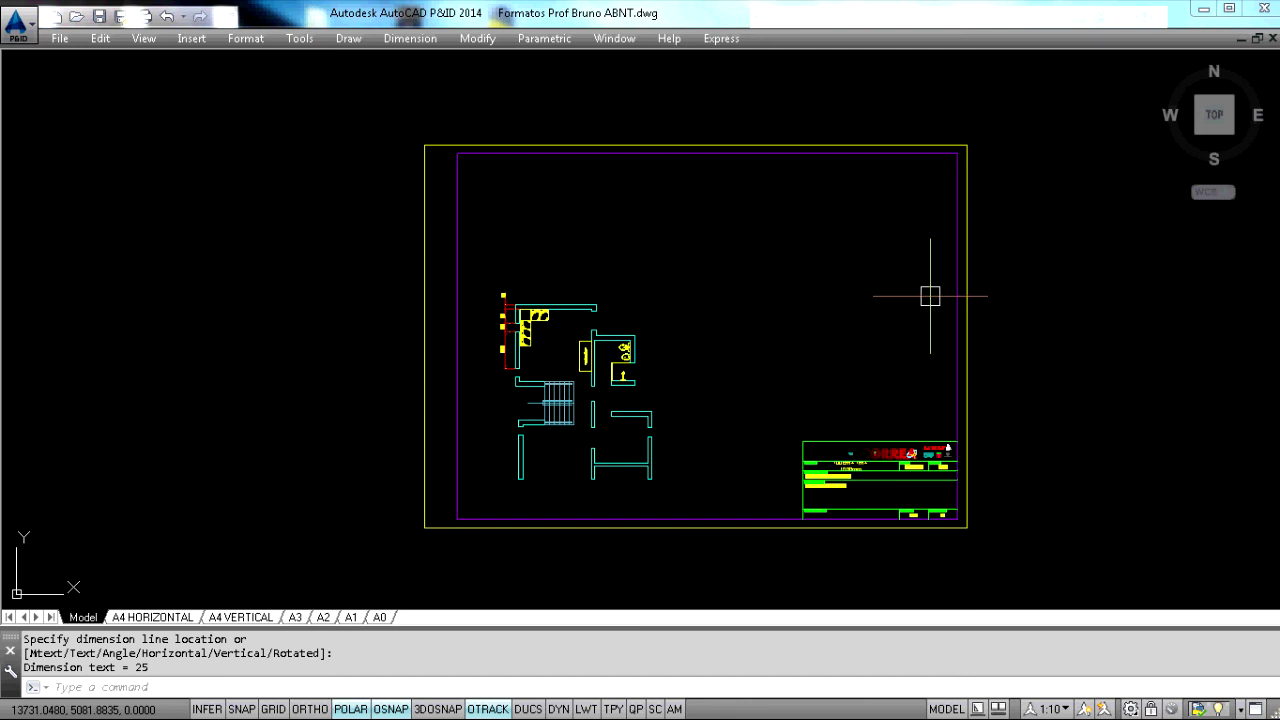
pyautogui.scroll(6, 577, 260)
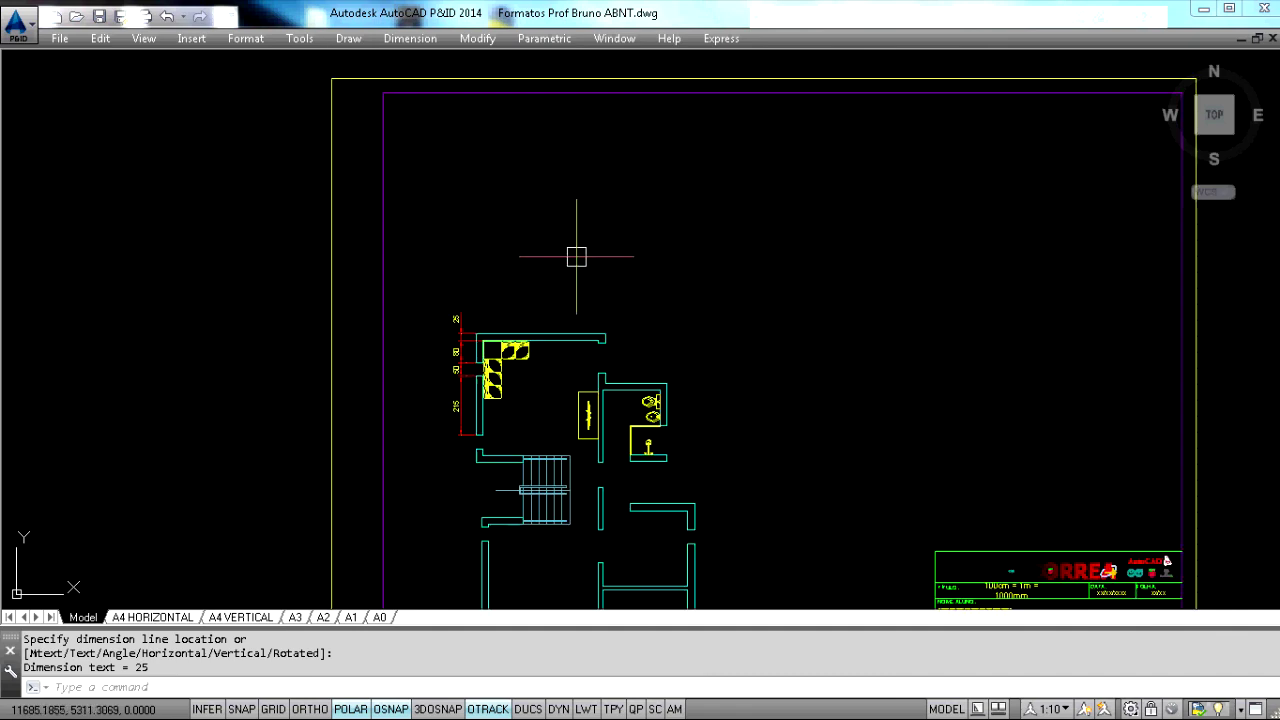
pyautogui.scroll(3, 360, 350)
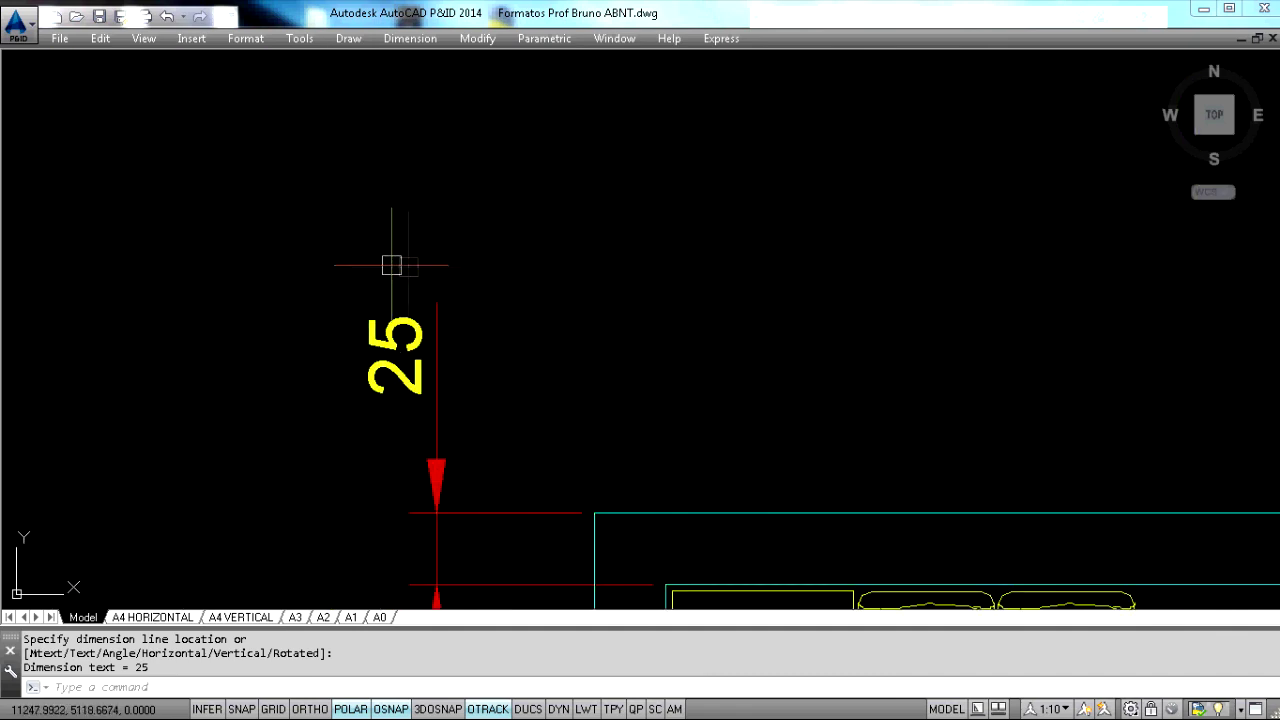
pyautogui.scroll(-3, 430, 271)
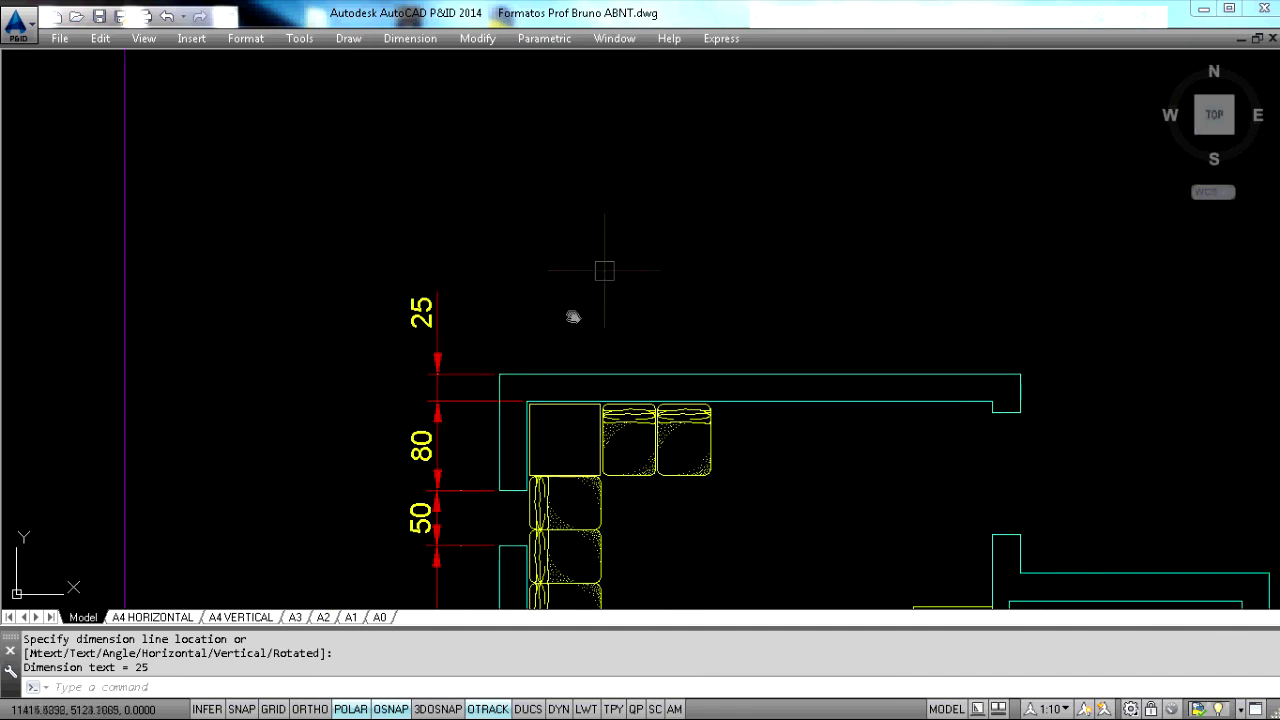
pyautogui.moveTo(357, 275); pyautogui.dragTo(243, 394, button='middle')
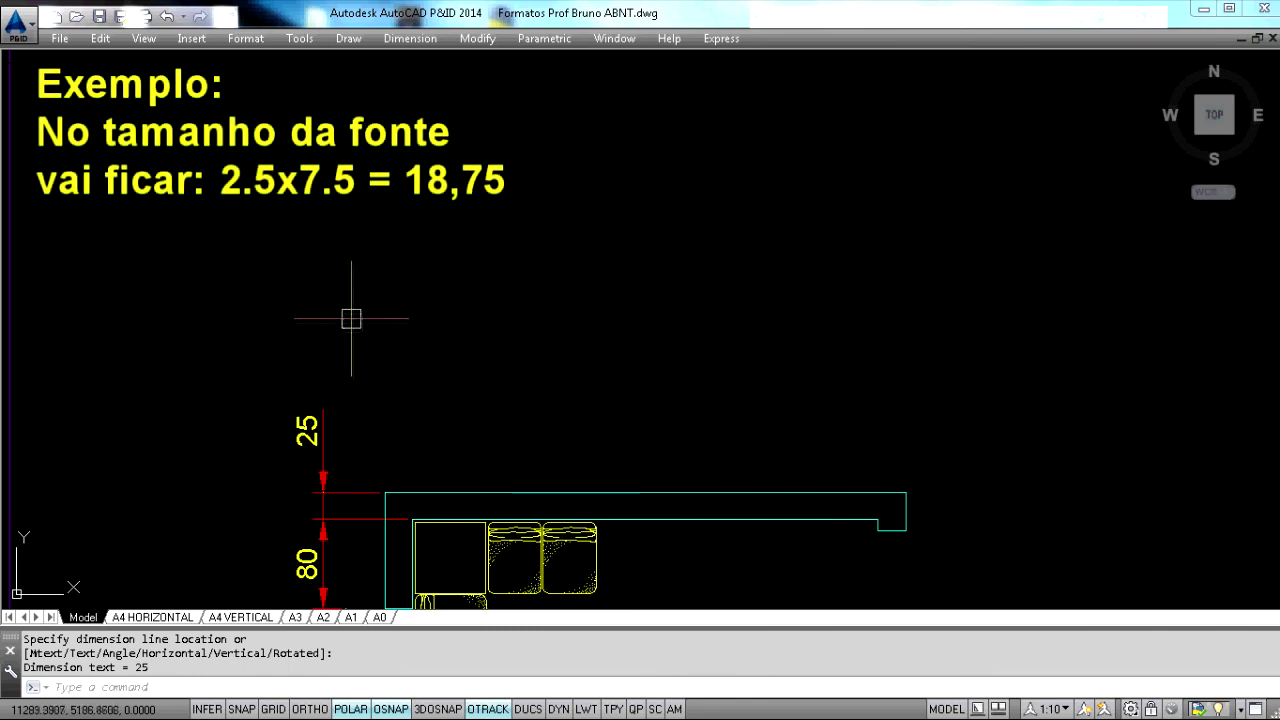
pyautogui.scroll(-4, 501, 391)
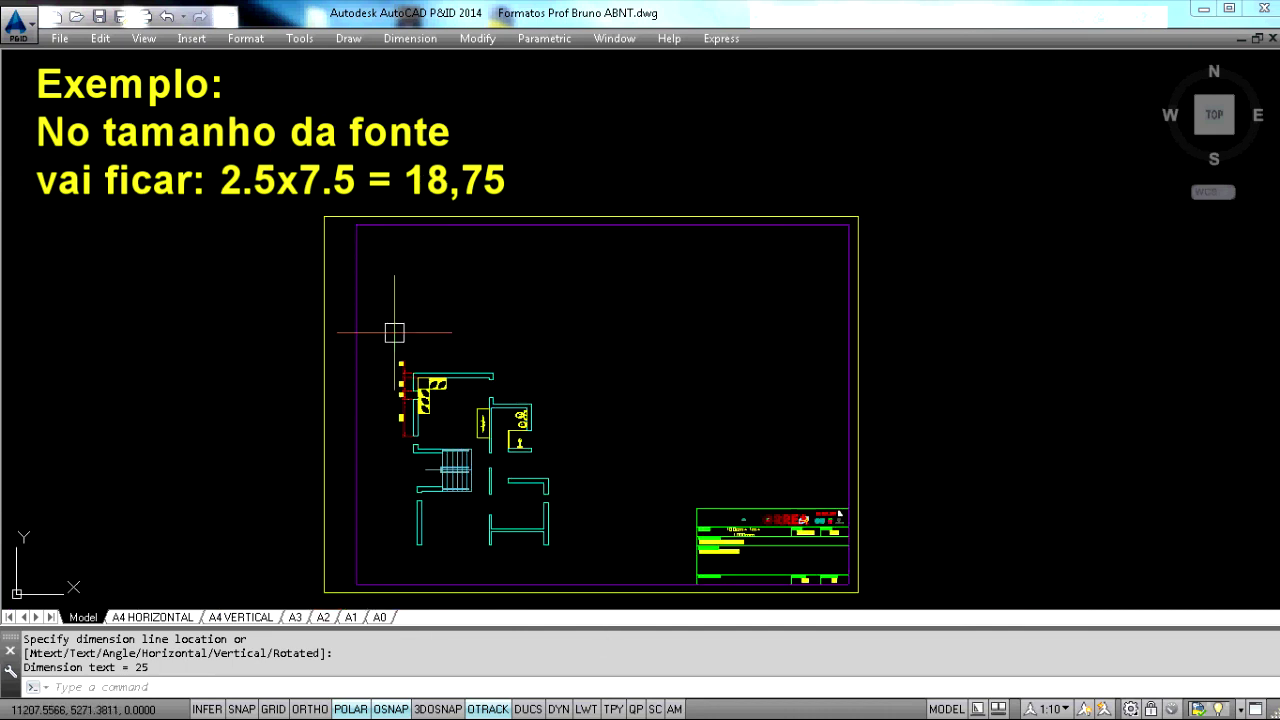
pyautogui.scroll(5, 394, 332)
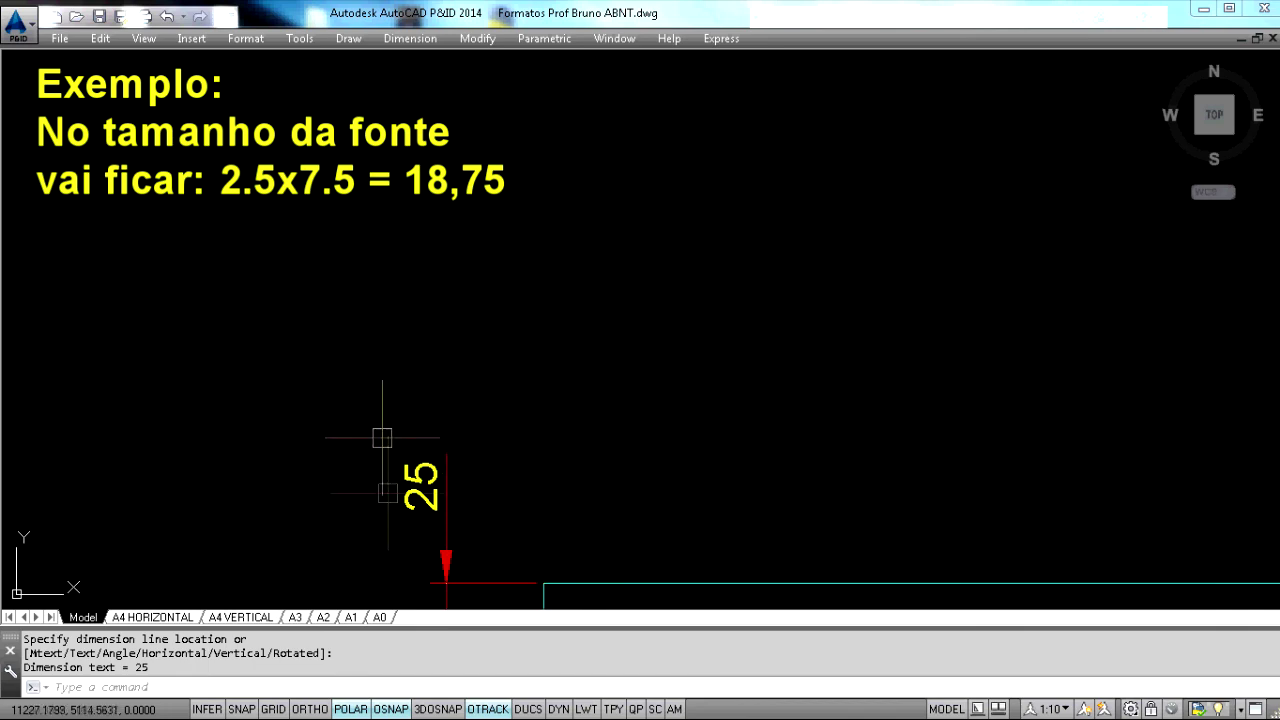
pyautogui.scroll(-4, 408, 450)
pyautogui.scroll(-2, 540, 320)
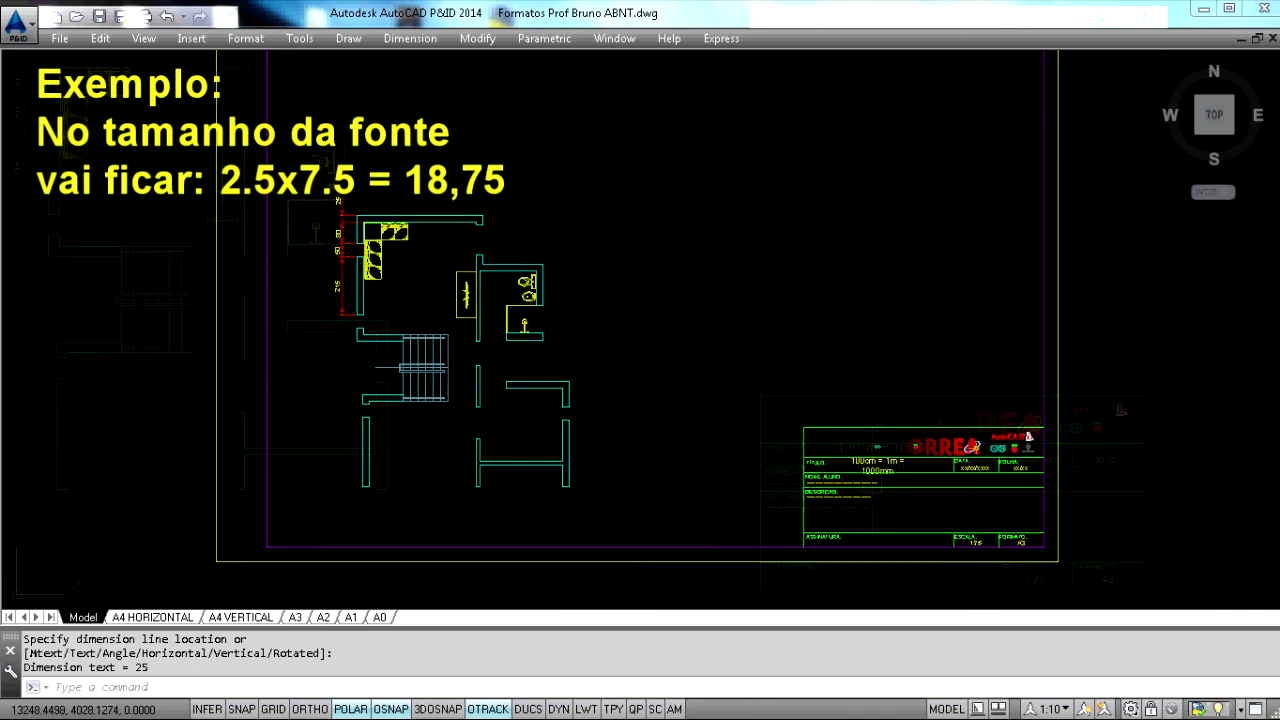
# - Review the flange's perspective view in the vertical A4 sheet, then compare the gear views with the other empty ABNT sheets
pyautogui.scroll(-2, 853, 479)
pyautogui.press('Escape')
pyautogui.scroll(-3, 780, 480)
pyautogui.scroll(2, 450, 405)
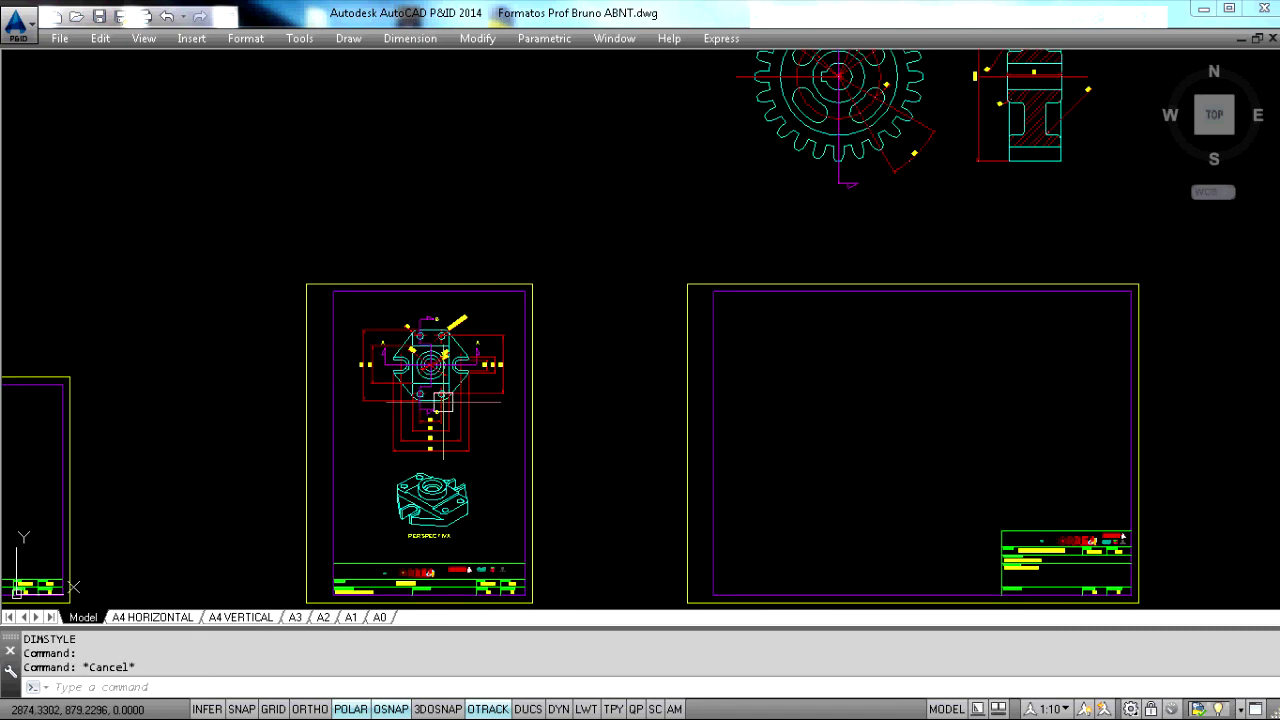
pyautogui.scroll(6, 447, 427)
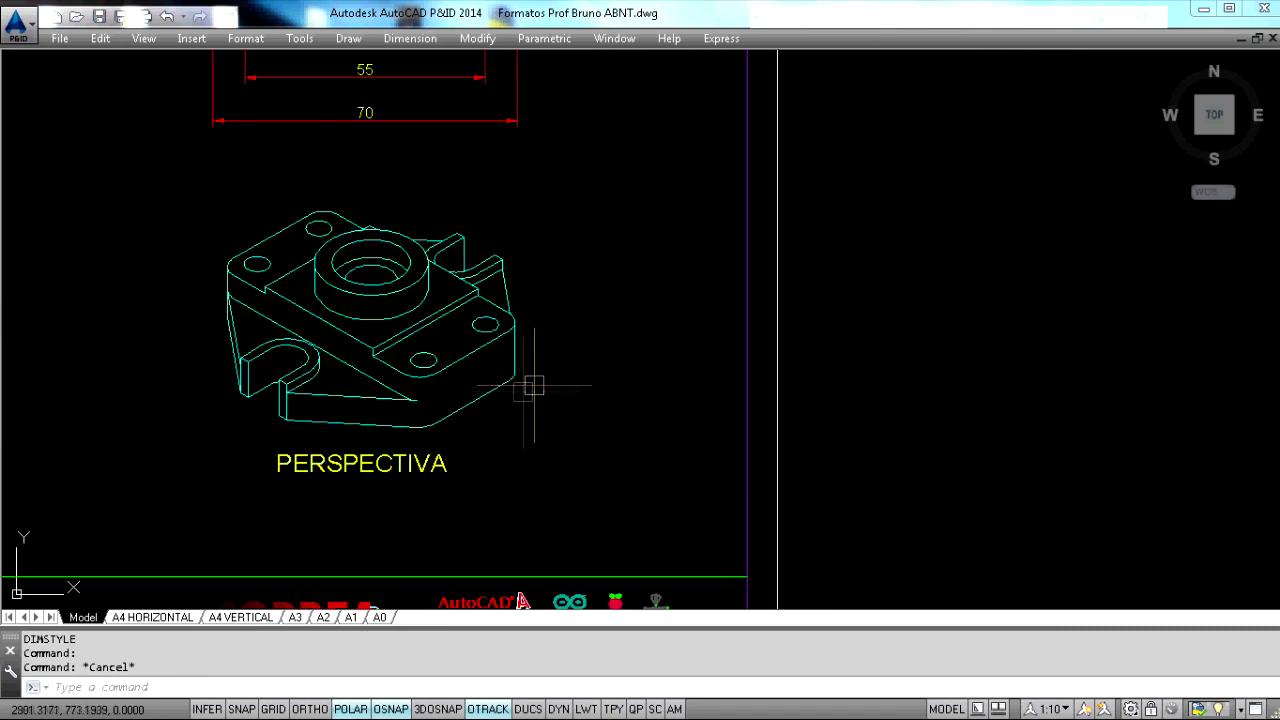
pyautogui.scroll(2, 424, 399)
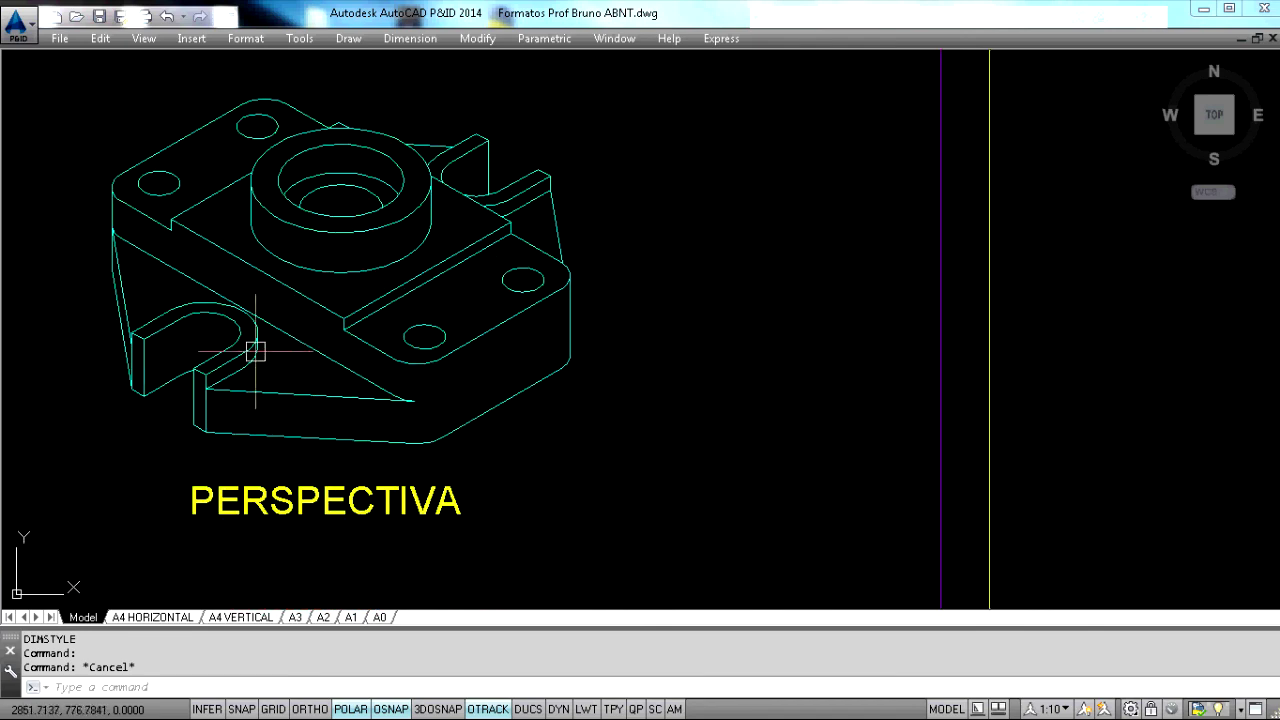
pyautogui.scroll(6, 215, 385)
pyautogui.scroll(-6, 267, 450)
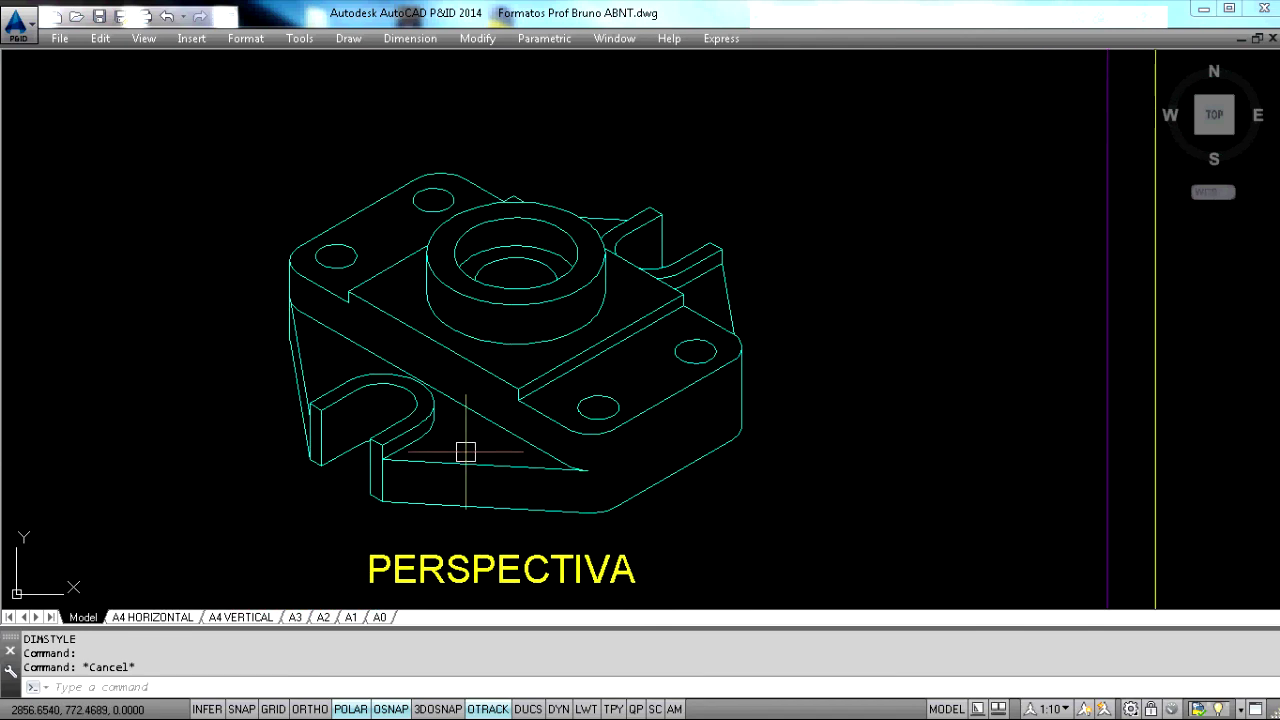
pyautogui.scroll(-6, 465, 452)
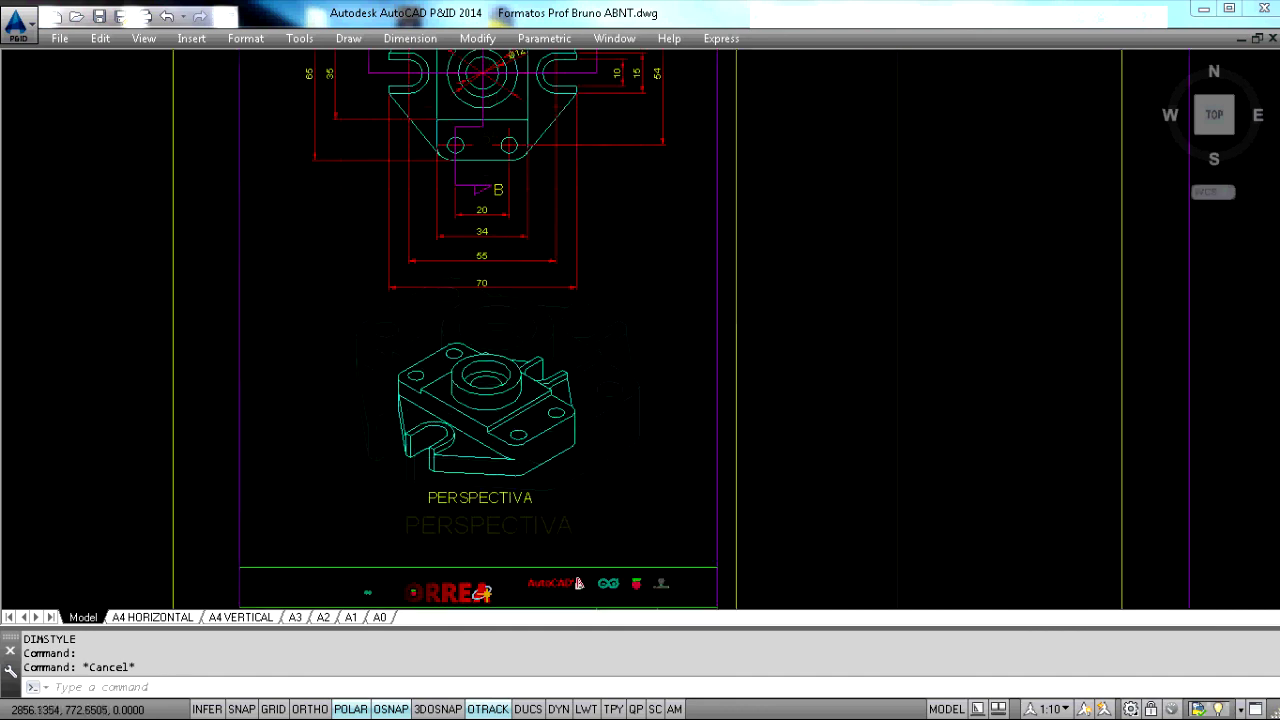
pyautogui.scroll(2, 500, 400)
pyautogui.moveTo(625, 351); pyautogui.dragTo(510, 457, button='middle')
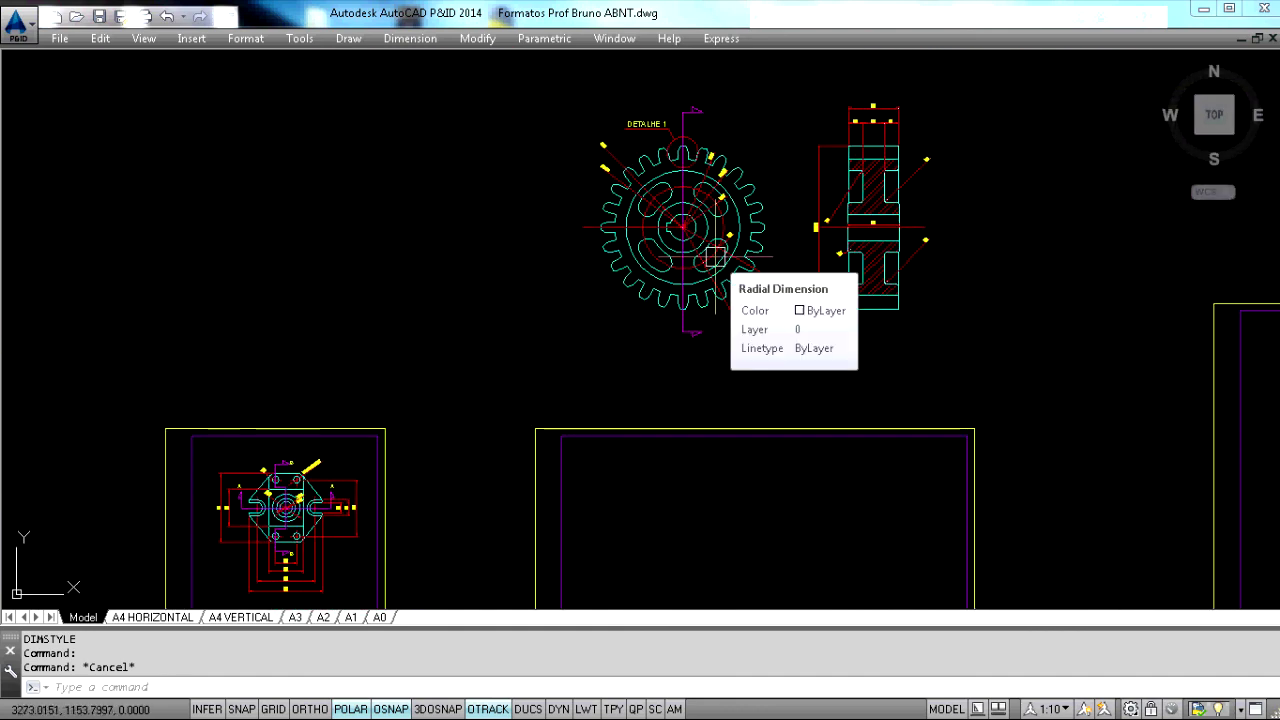
pyautogui.scroll(-4, 714, 257)
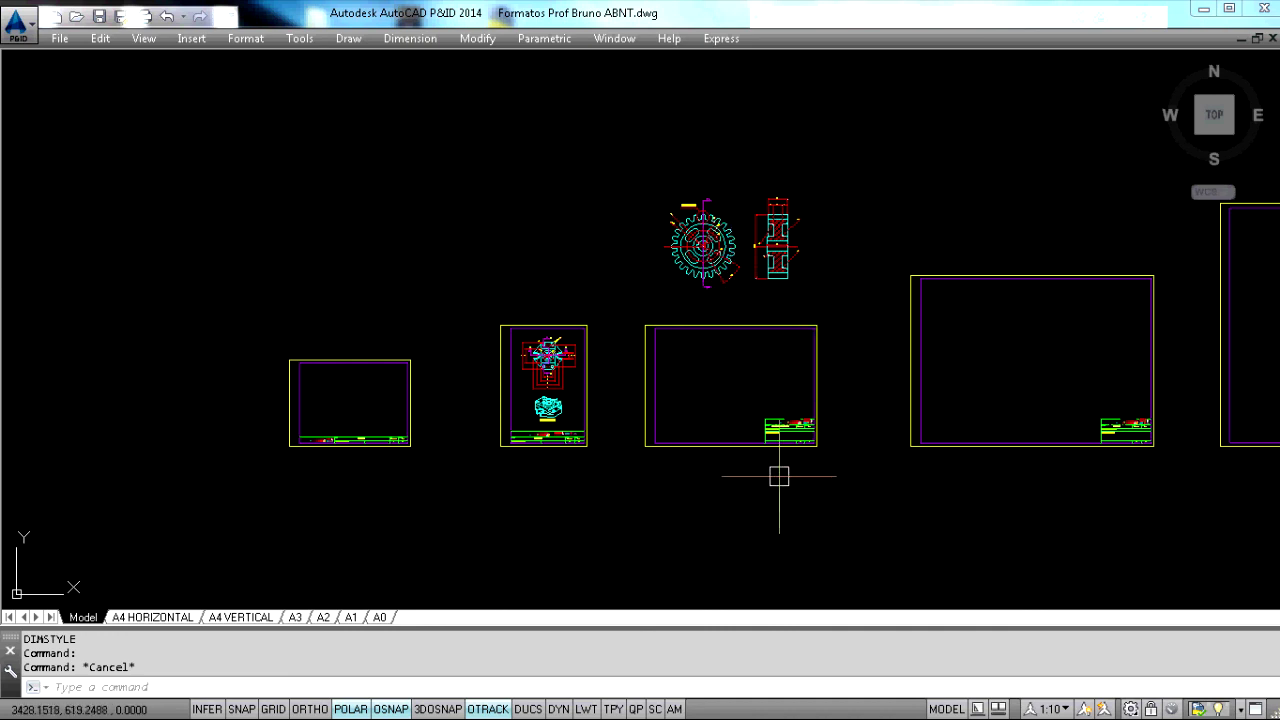
pyautogui.scroll(-5, 777, 471)
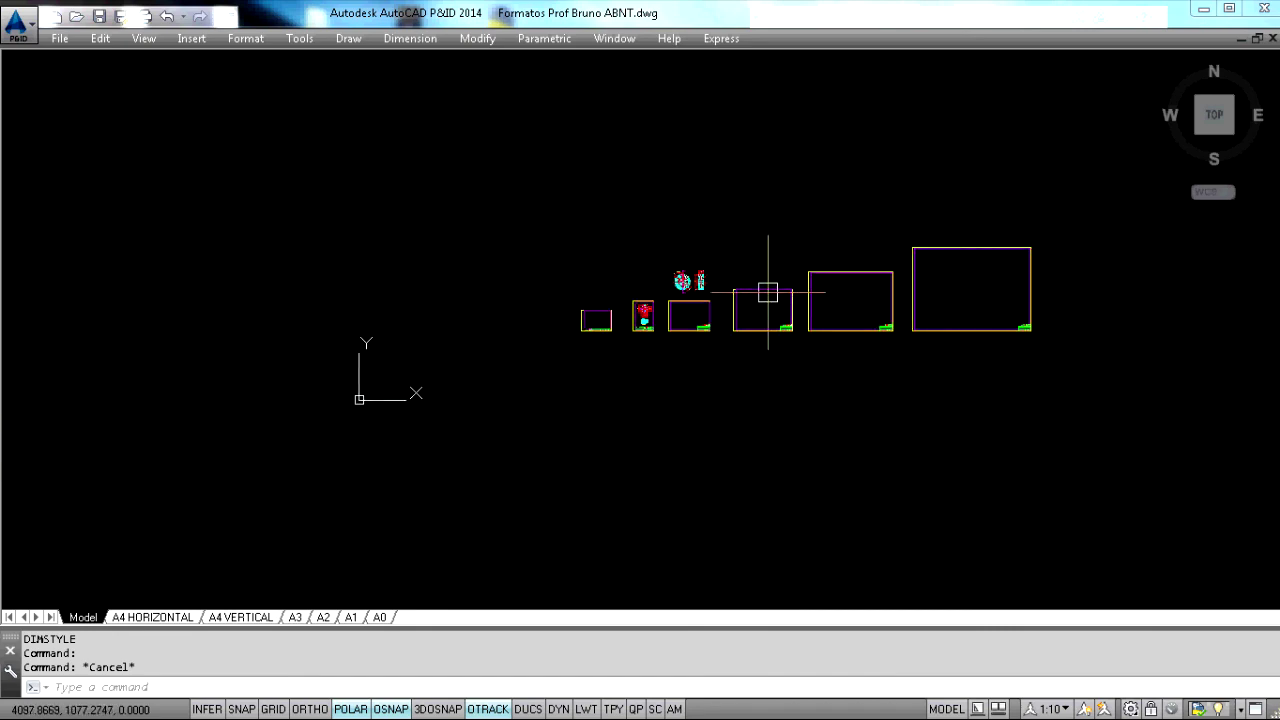
pyautogui.scroll(9, 767, 292)
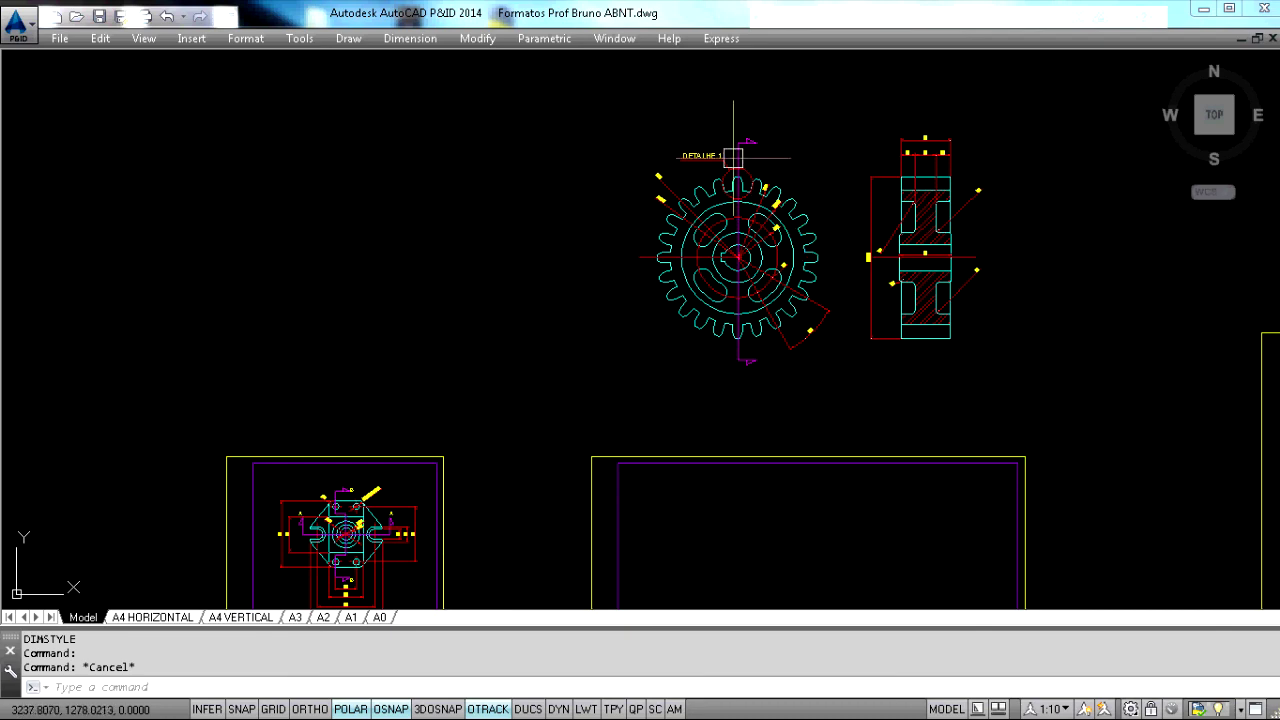
pyautogui.moveTo(440, 530); pyautogui.dragTo(569, 348, button='middle')
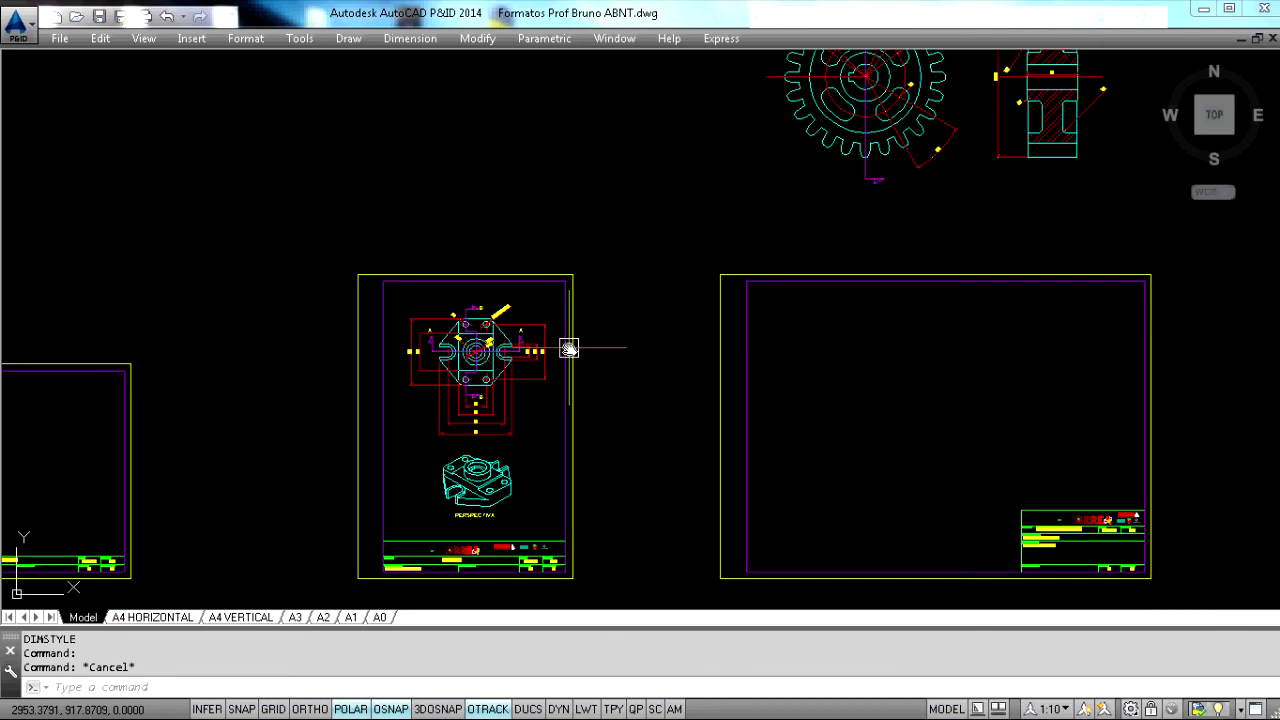